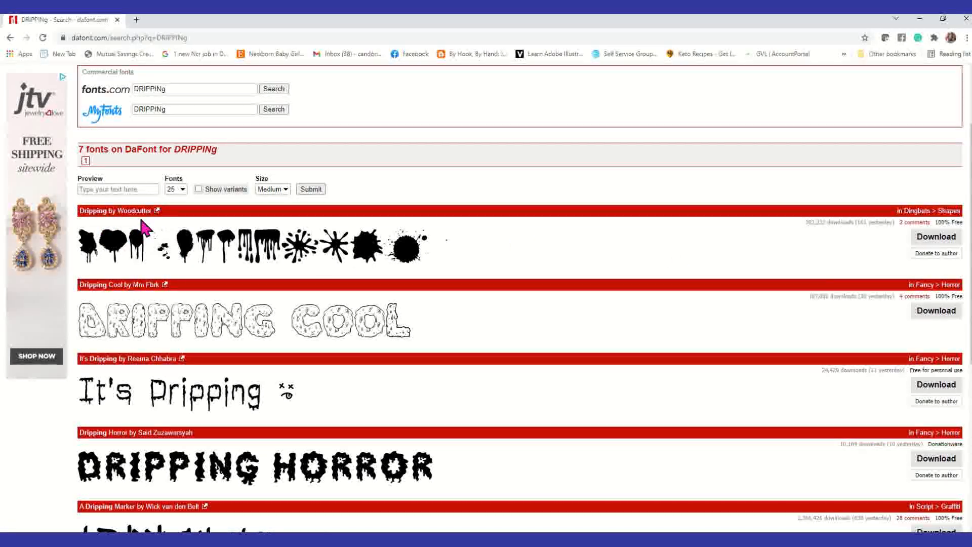
# Examine the dripping-style fonts listed in the DaFont search results.
pyautogui.scroll(-1, 236, 253)
pyautogui.scroll(-6, 236, 252)
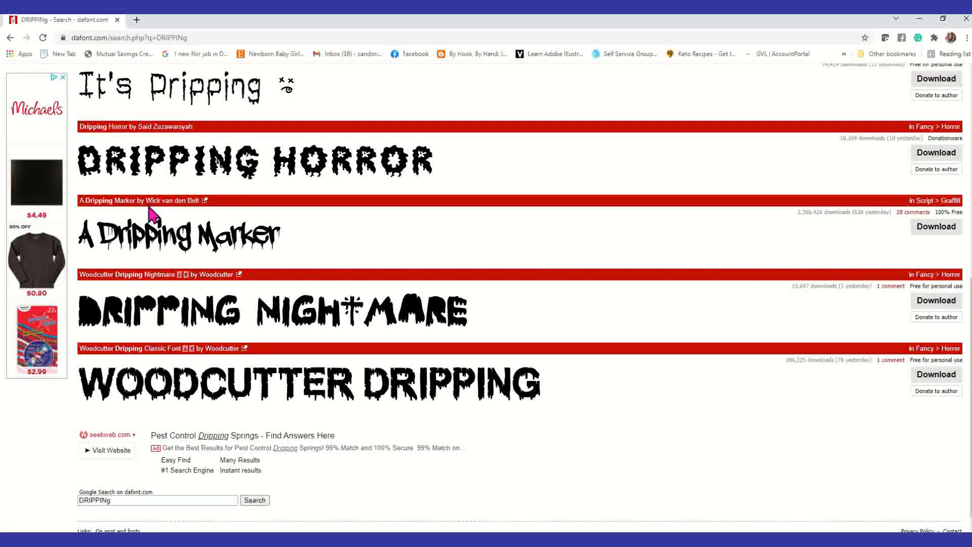
pyautogui.scroll(1, 177, 254)
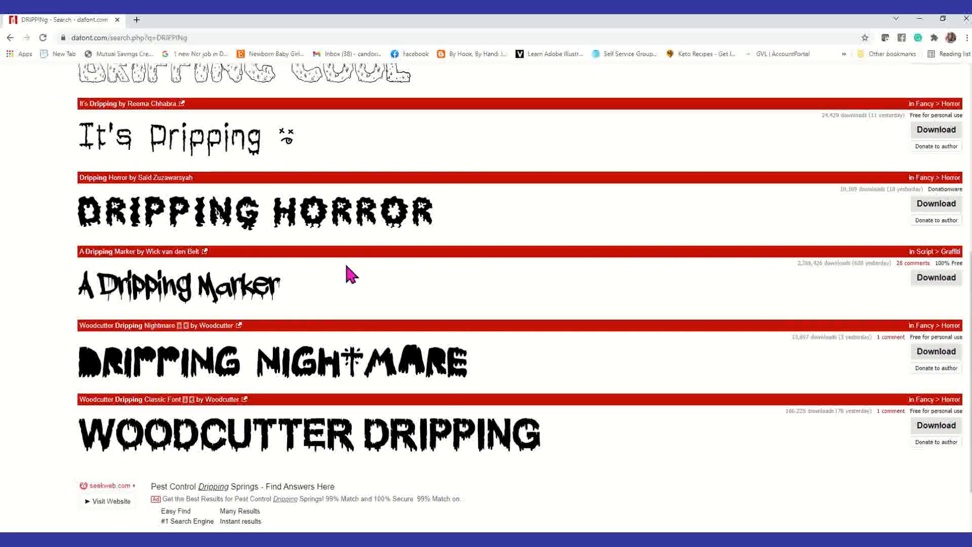
pyautogui.scroll(5, 350, 278)
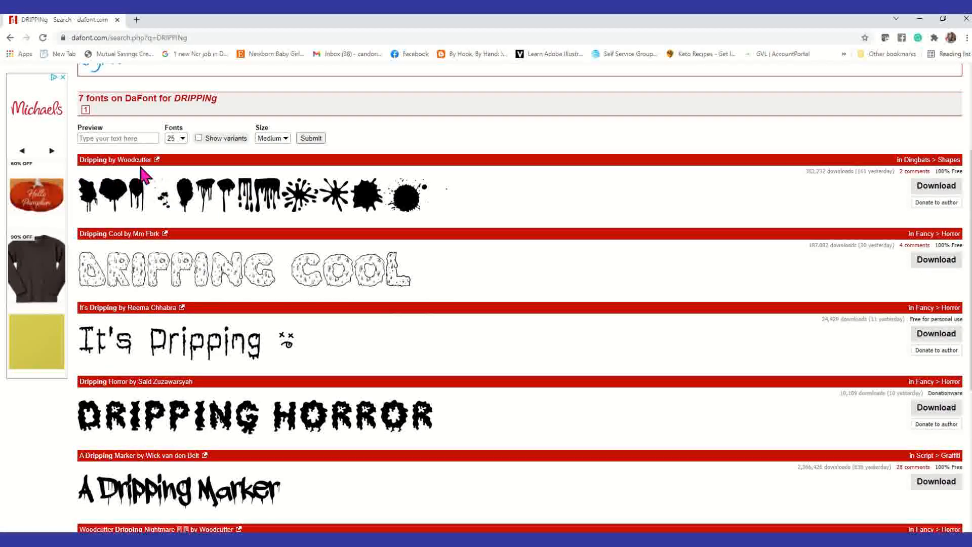
pyautogui.scroll(-3, 111, 177)
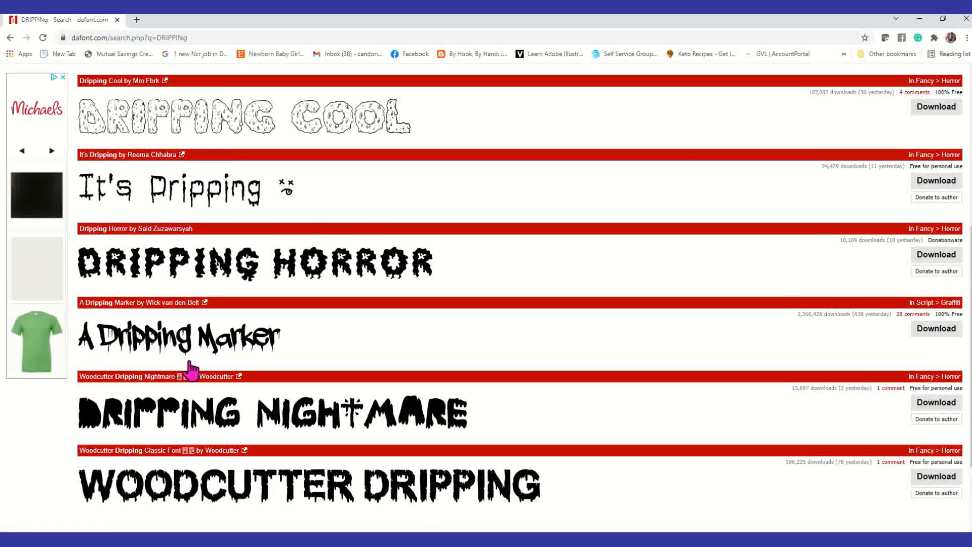
pyautogui.scroll(-2, 191, 373)
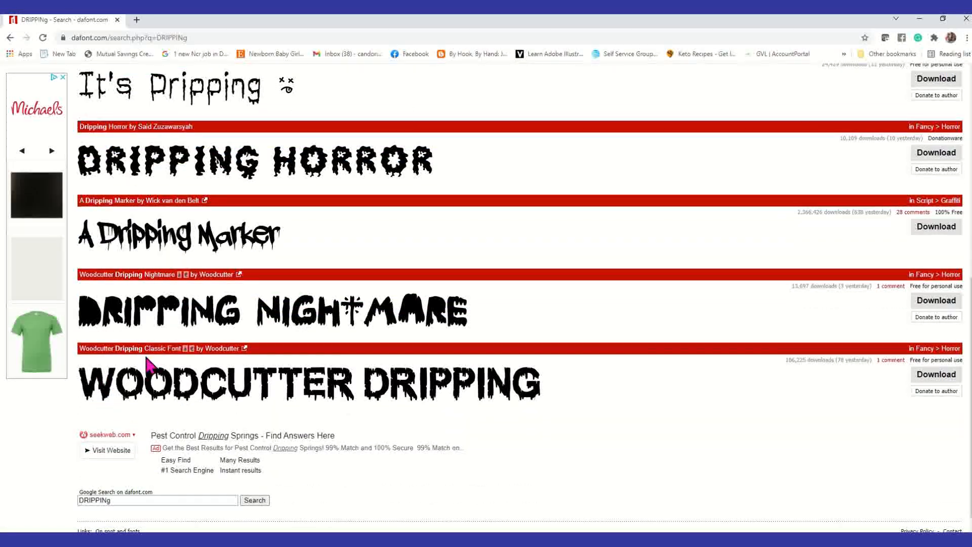
pyautogui.scroll(4, 229, 386)
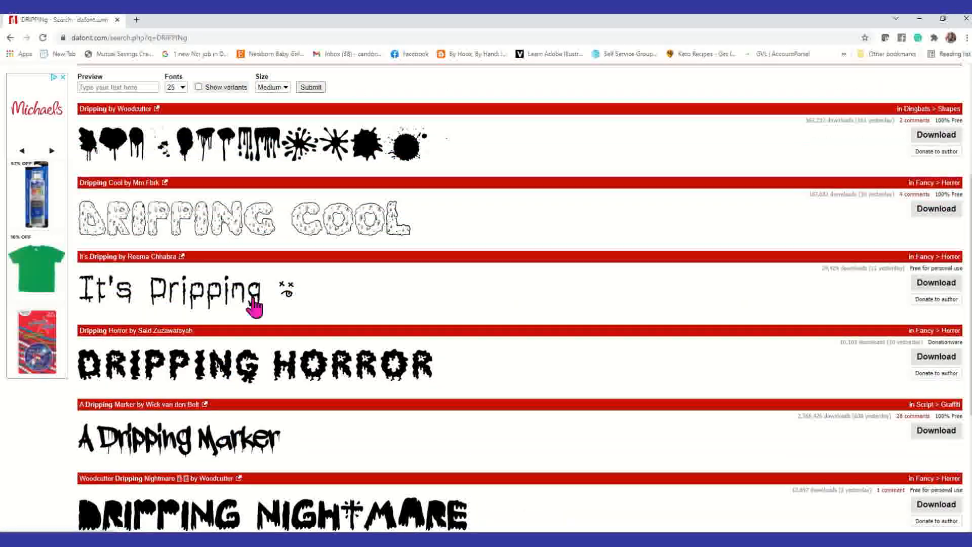
pyautogui.scroll(-2, 255, 306)
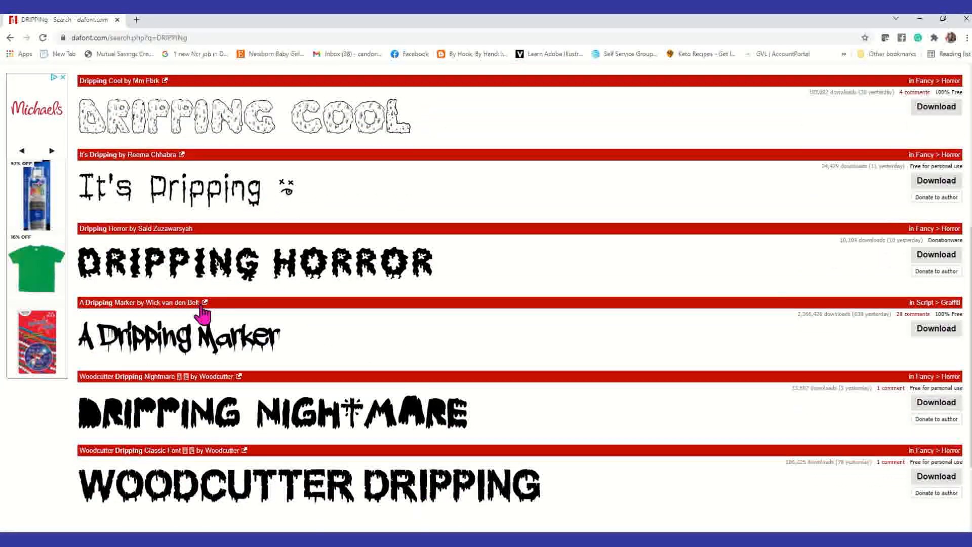
pyautogui.scroll(2, 198, 319)
pyautogui.scroll(1, 199, 319)
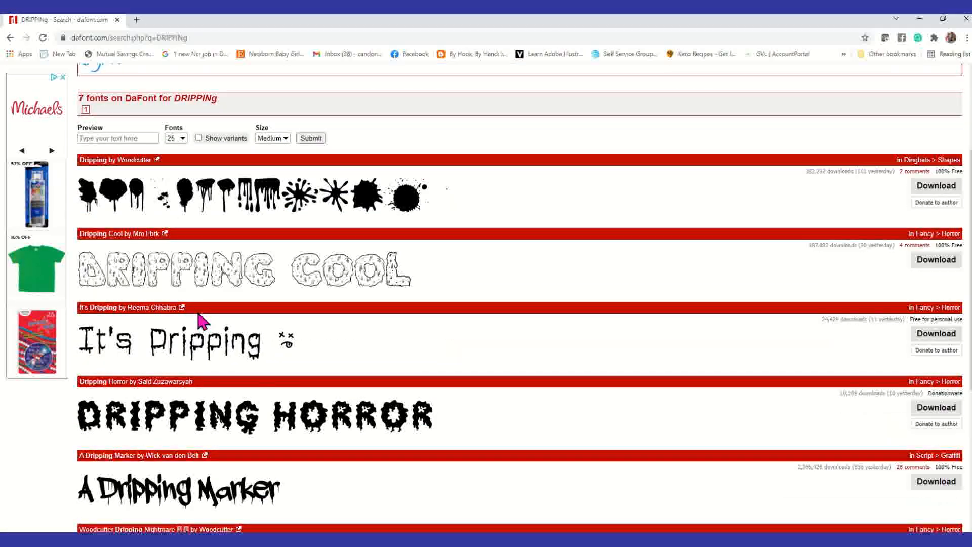
pyautogui.scroll(1, 201, 320)
pyautogui.scroll(-3, 200, 321)
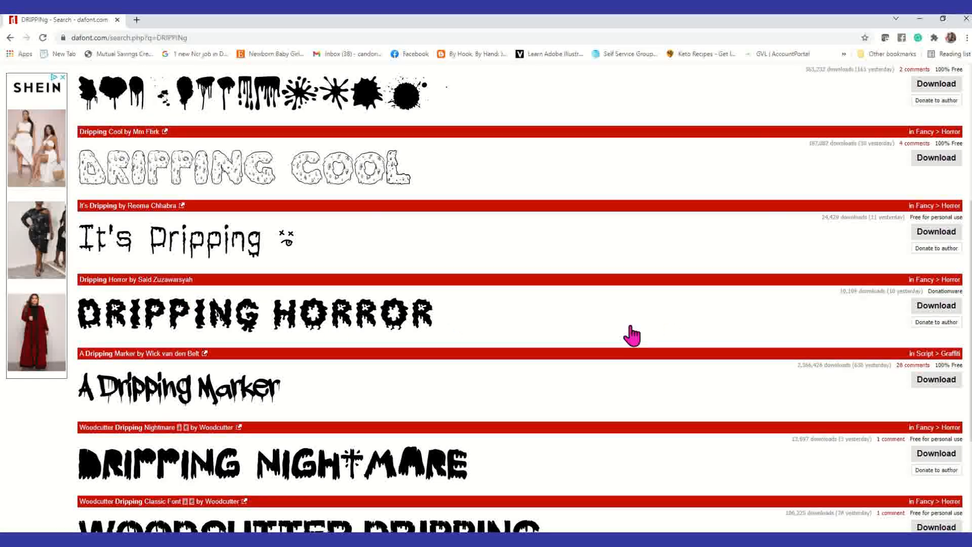
# Download the Dripping Horror font and open the downloaded dripping_horror.zip archive.
pyautogui.click(945, 309)
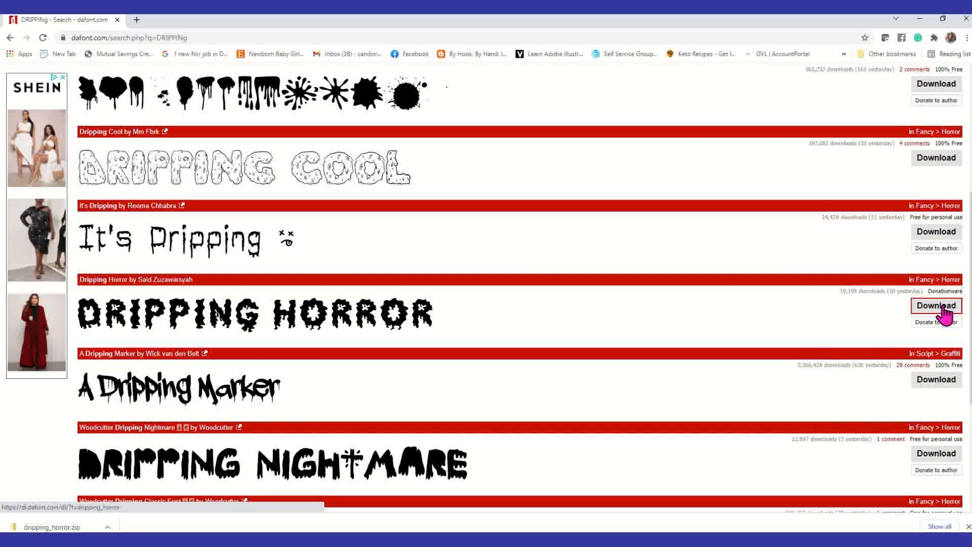
pyautogui.click(75, 528)
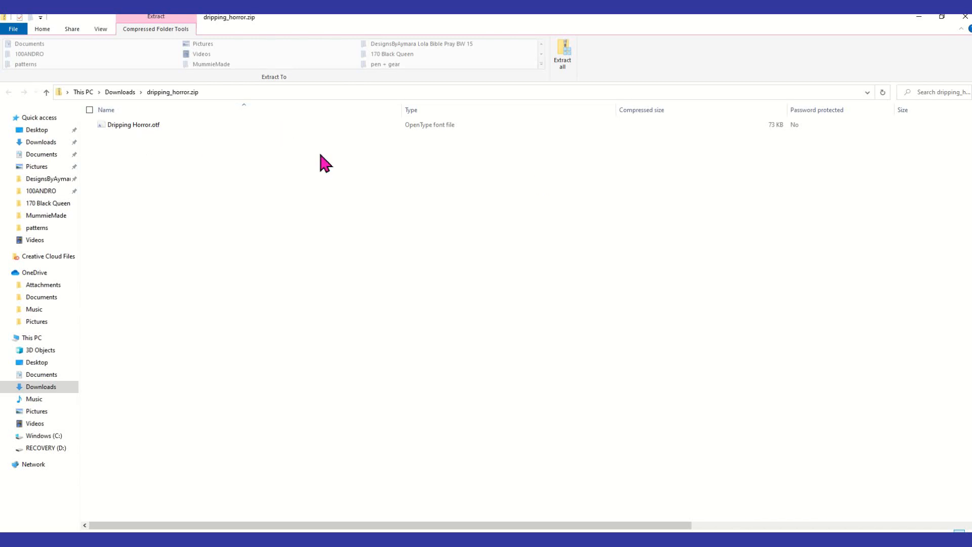
# Extract Dripping Horror.otf from the archive into the FONT folder on the desktop, finding that folder by searching for "FONT".
pyautogui.click(90, 109)
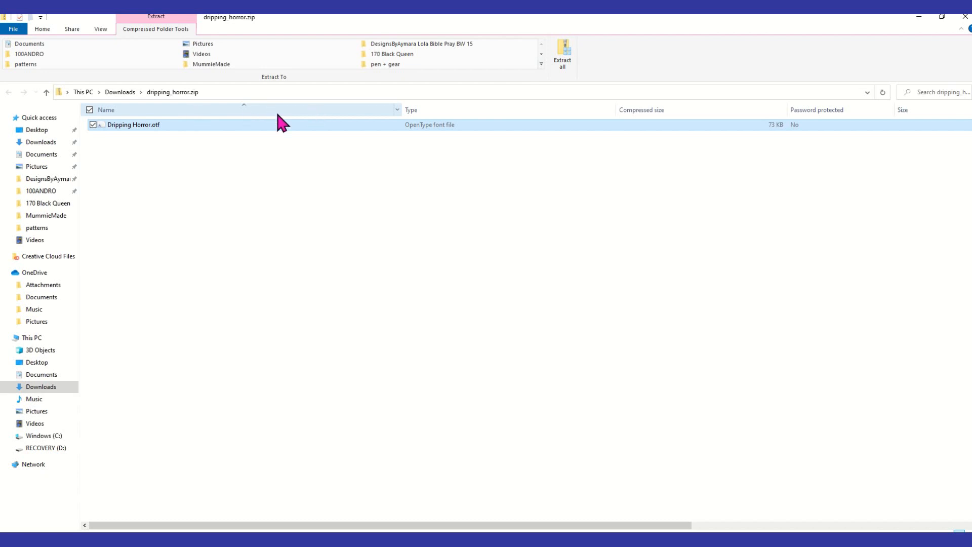
pyautogui.rightClick(226, 127)
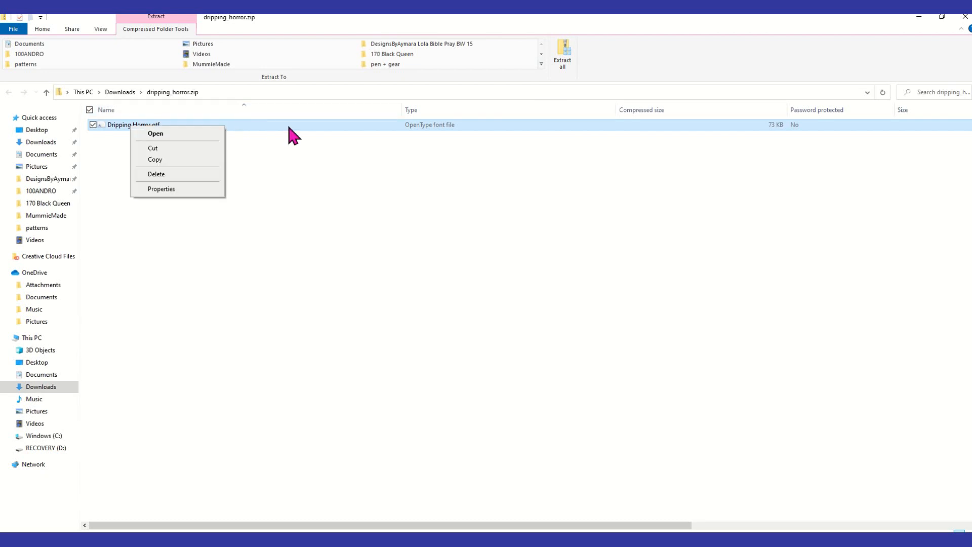
pyautogui.click(246, 127)
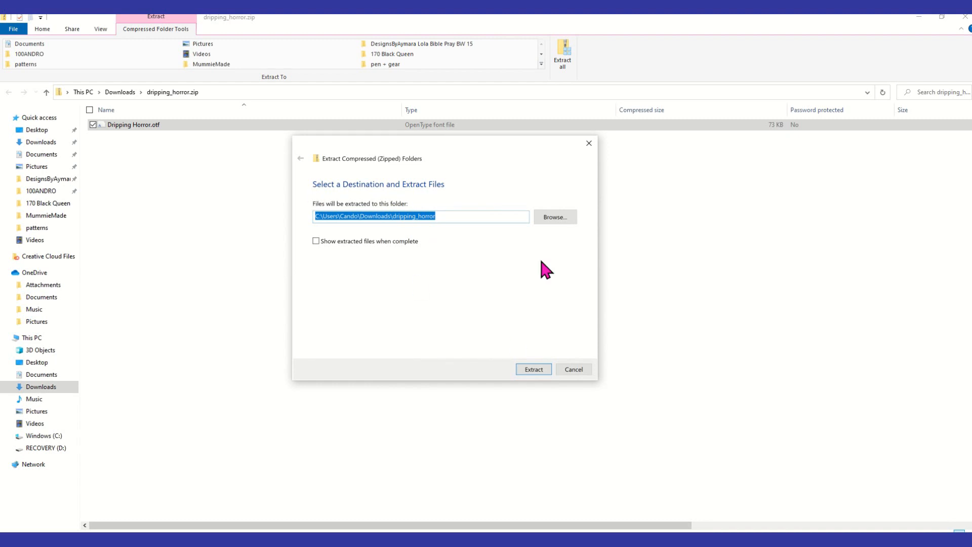
pyautogui.click(564, 217)
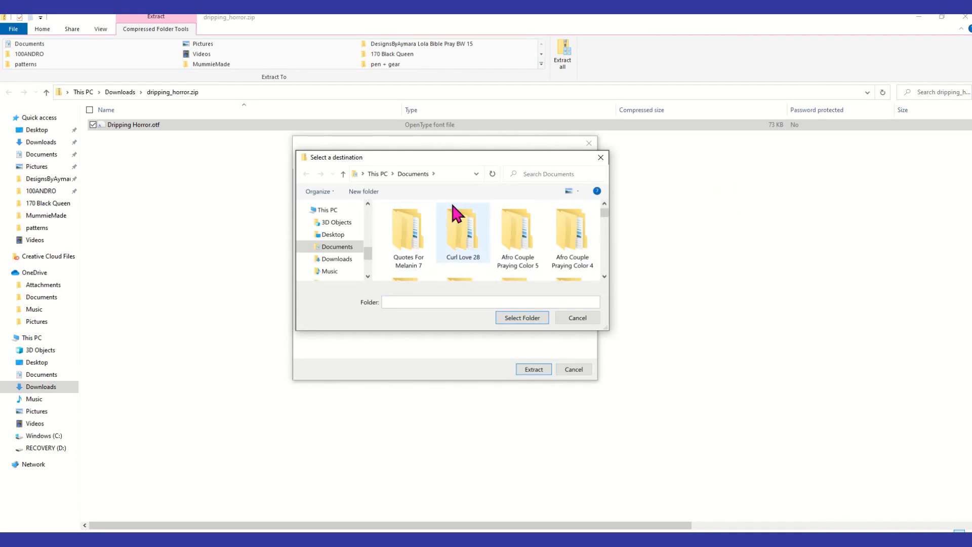
pyautogui.click(556, 175)
pyautogui.write('FONT')
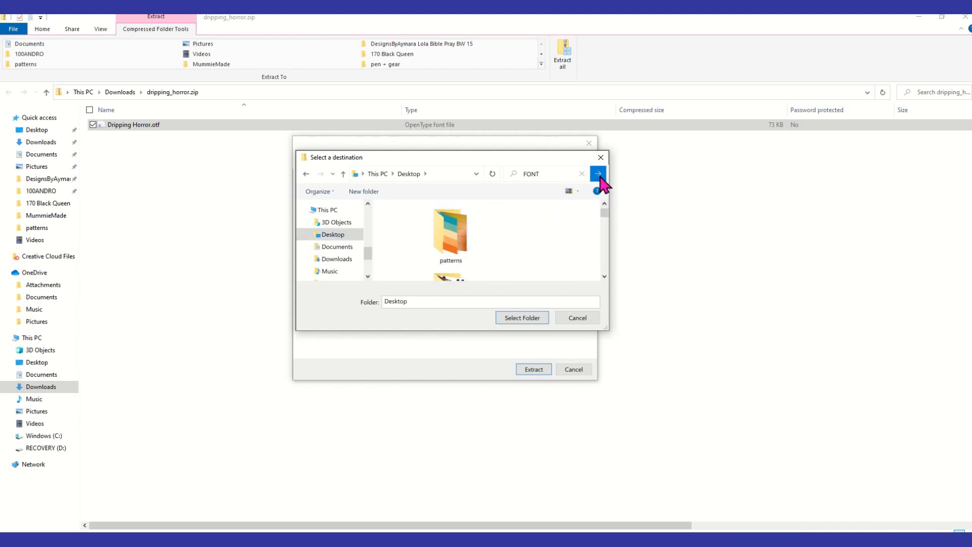
pyautogui.click(598, 174)
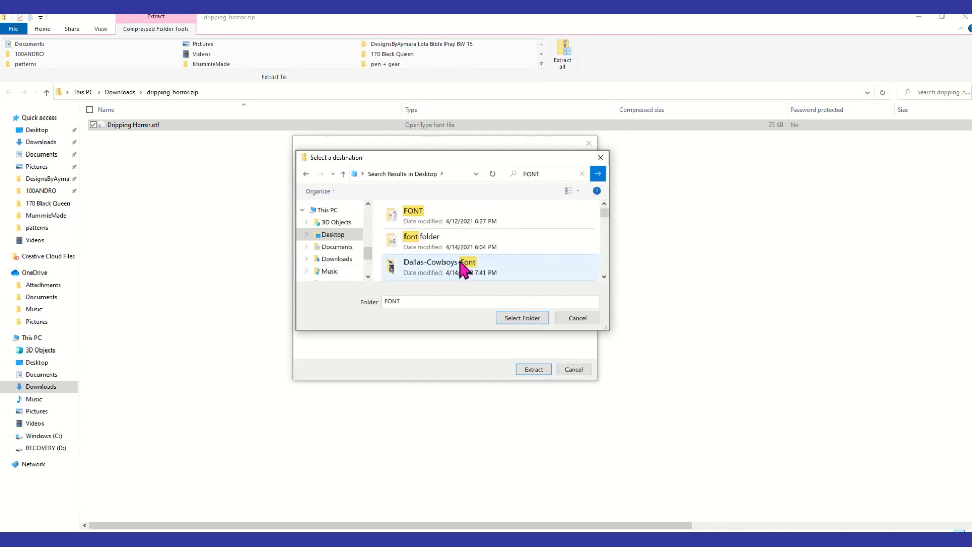
pyautogui.click(439, 222)
pyautogui.doubleClick(437, 221)
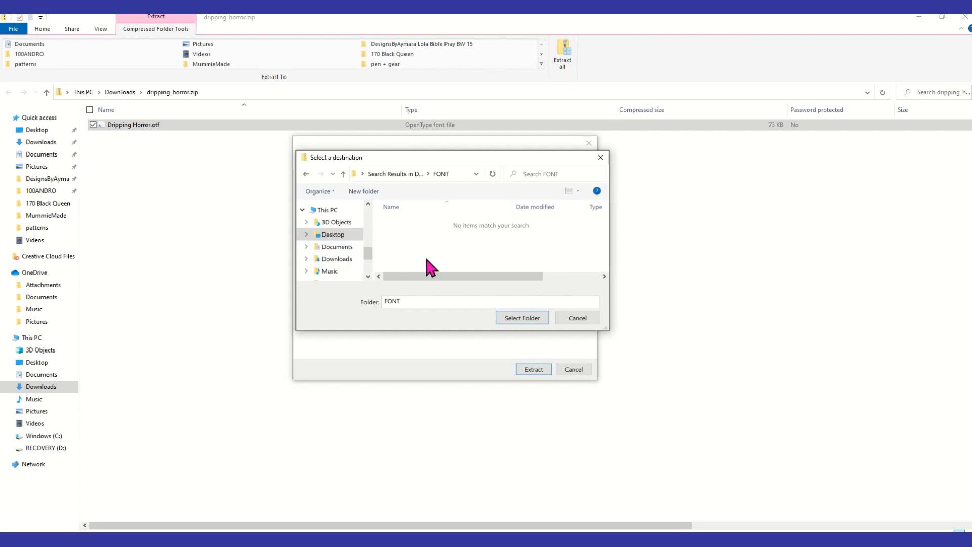
pyautogui.click(522, 318)
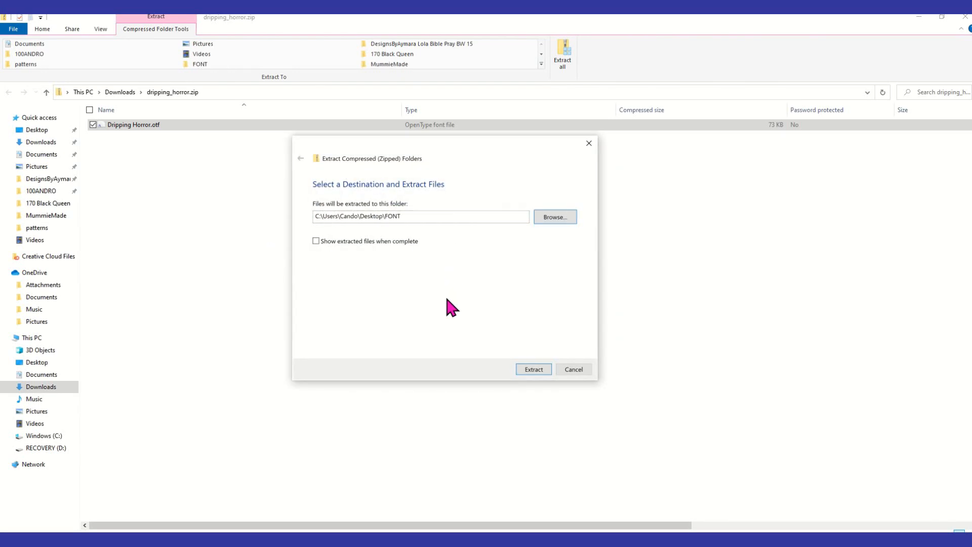
pyautogui.click(532, 369)
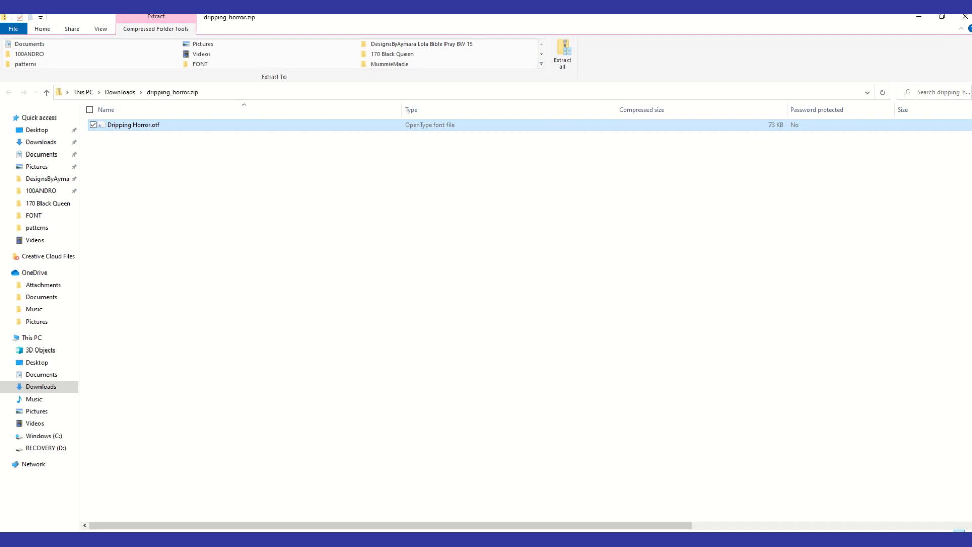
pyautogui.hotkey('alt', 'Tab')
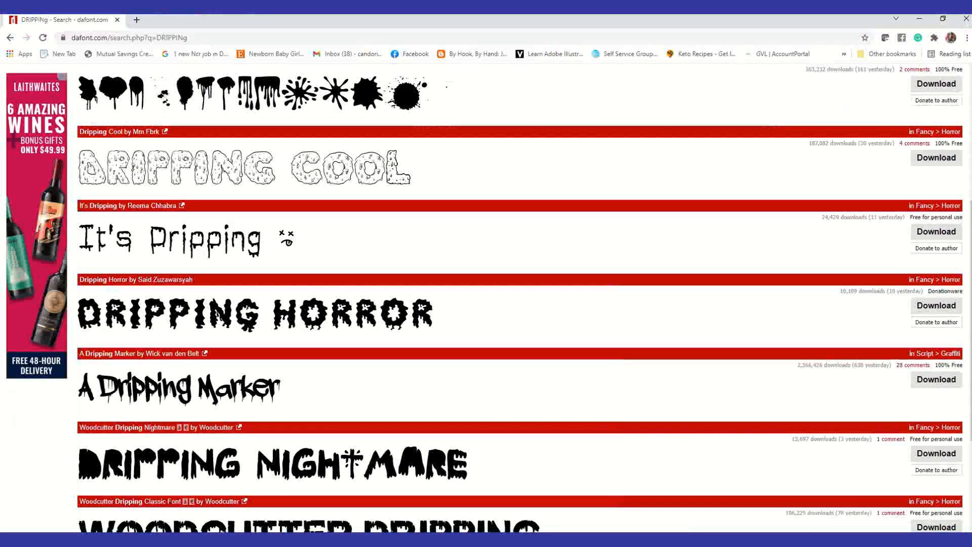
pyautogui.hotkey('alt', 'Tab')
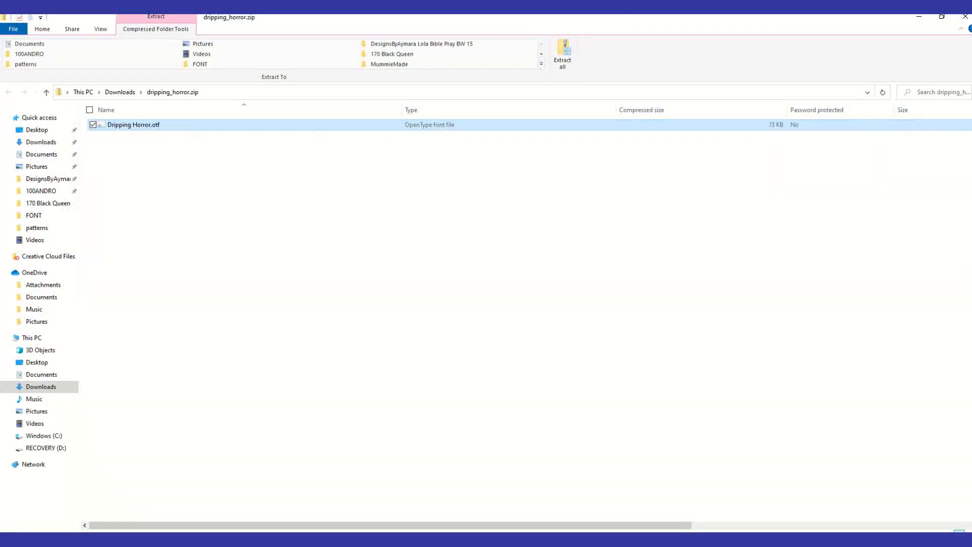
pyautogui.press('super+d')
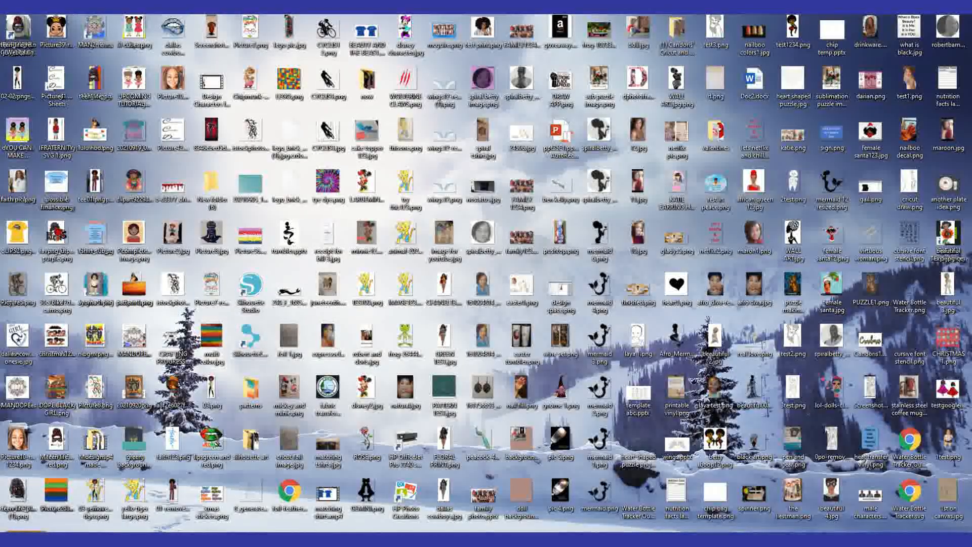
pyautogui.press('super+d')
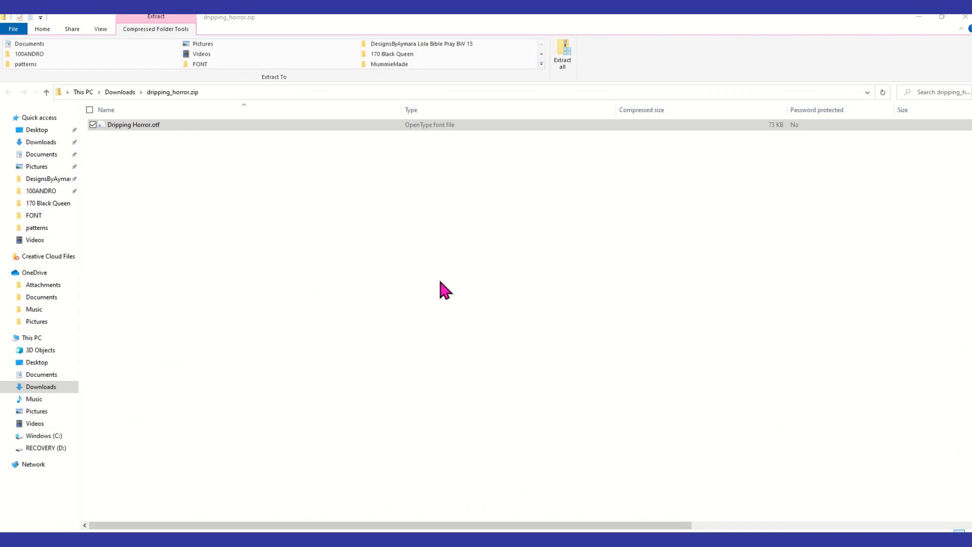
# Open Dripping Horror.otf, install the font on the computer and close its preview.
pyautogui.click(133, 128)
pyautogui.press('Return')
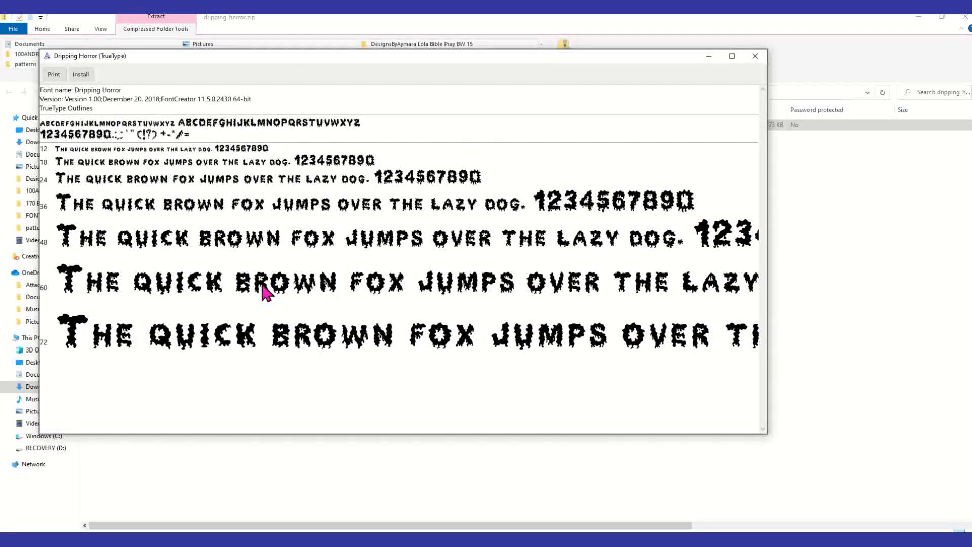
pyautogui.click(81, 75)
pyautogui.click(760, 57)
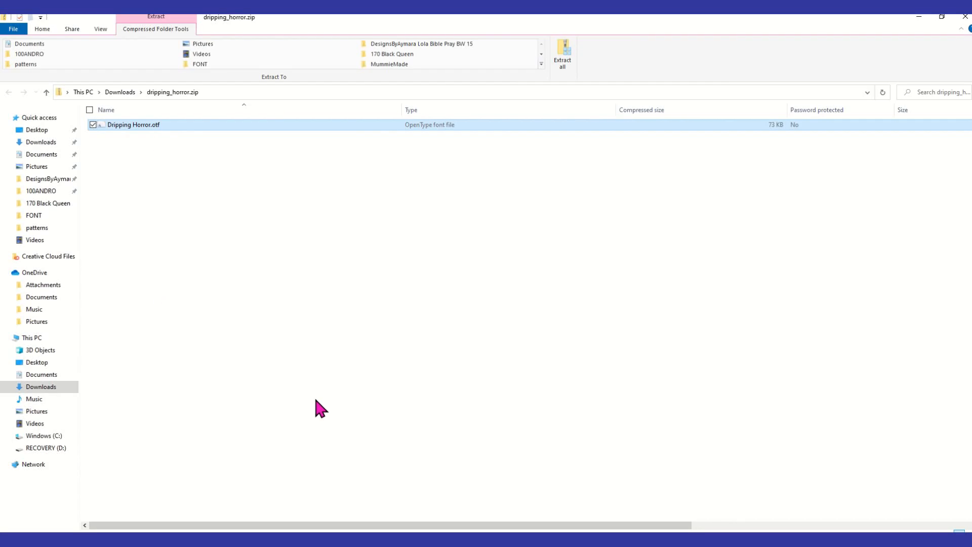
# Switch to Cricut Design Space and add the text "YOU" to the blank canvas.
pyautogui.click(285, 539)
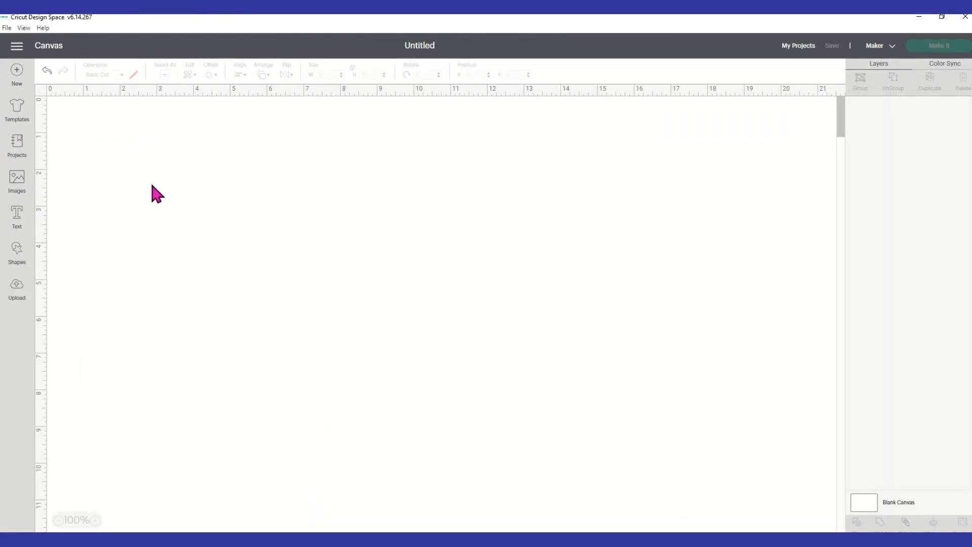
pyautogui.click(17, 216)
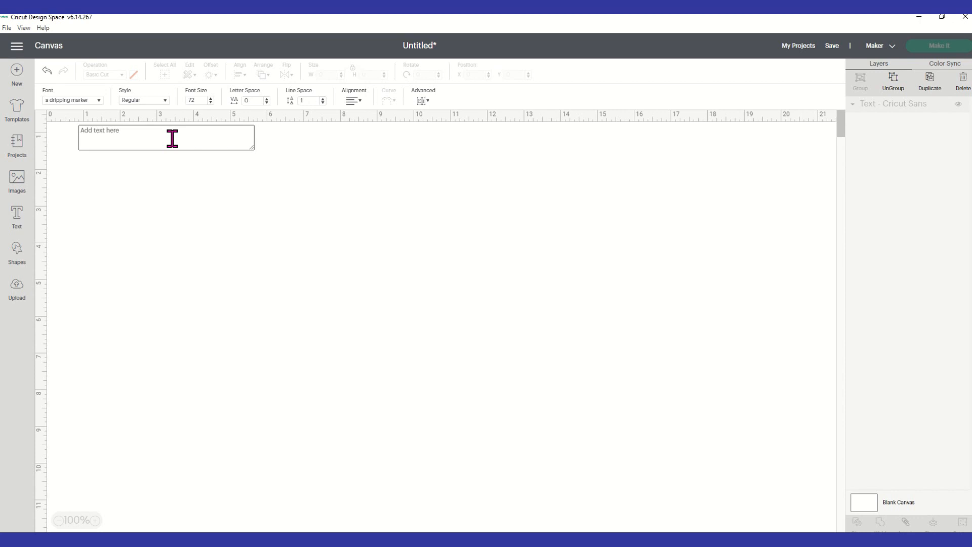
pyautogui.write('YOU')
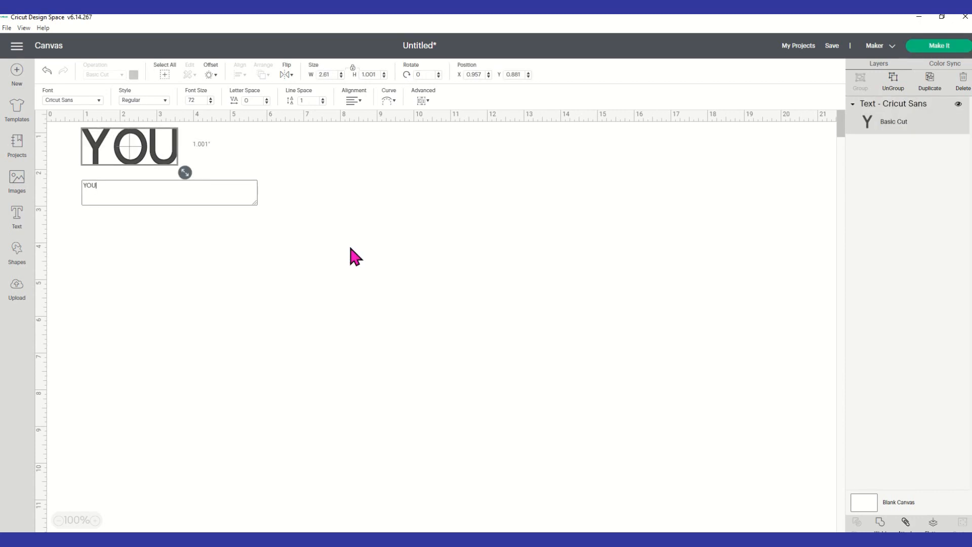
pyautogui.click(351, 248)
# Search the available fonts for "A DRIPP" with the YOU text selected, then close the font list without choosing one.
pyautogui.click(179, 147)
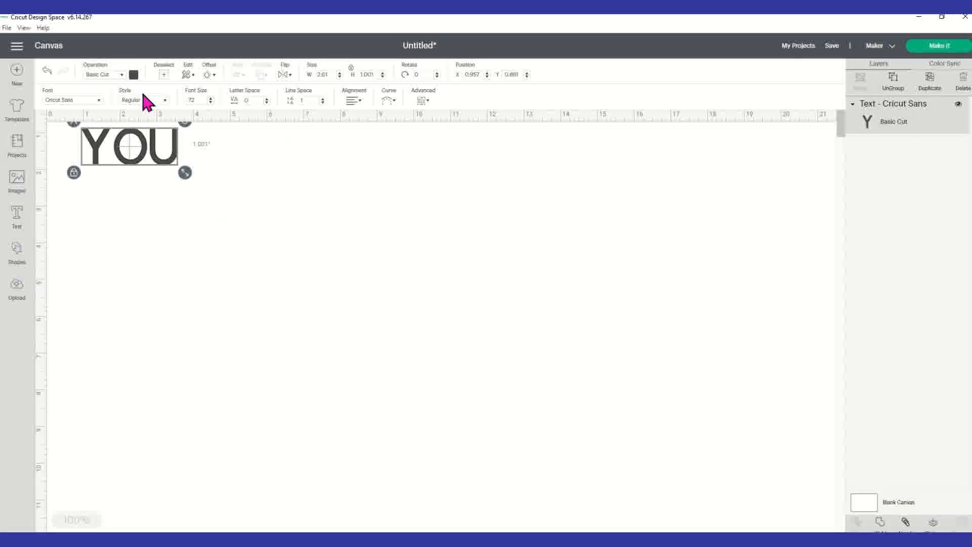
pyautogui.click(99, 100)
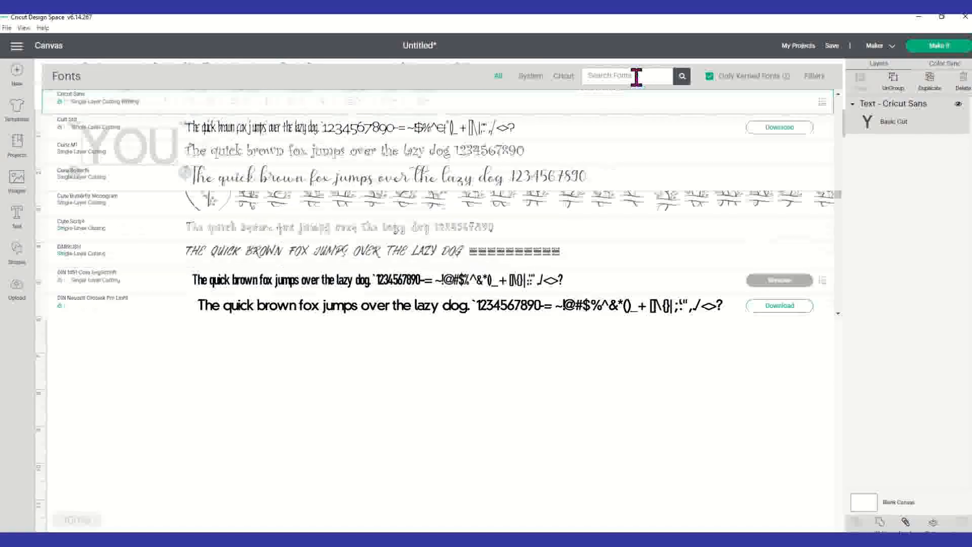
pyautogui.write('A')
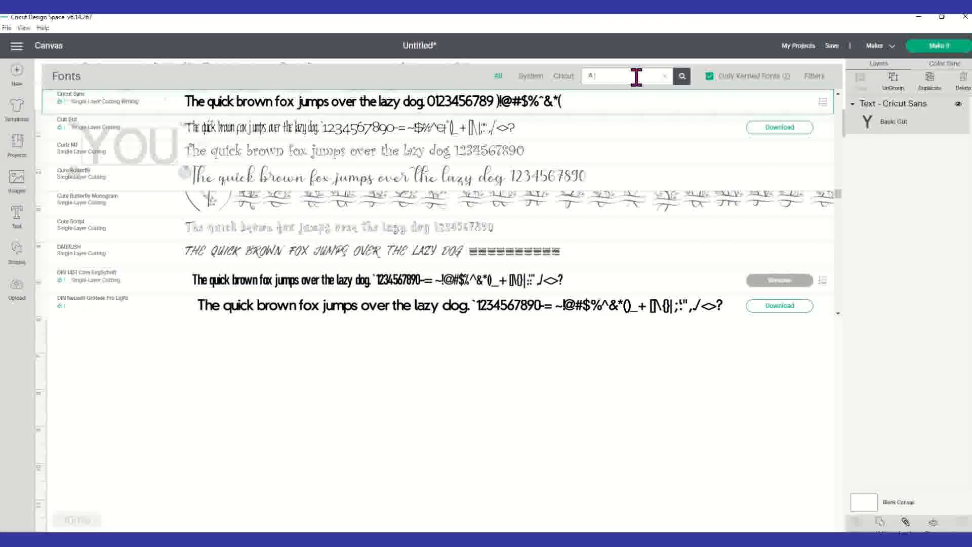
pyautogui.write(' DRIPP')
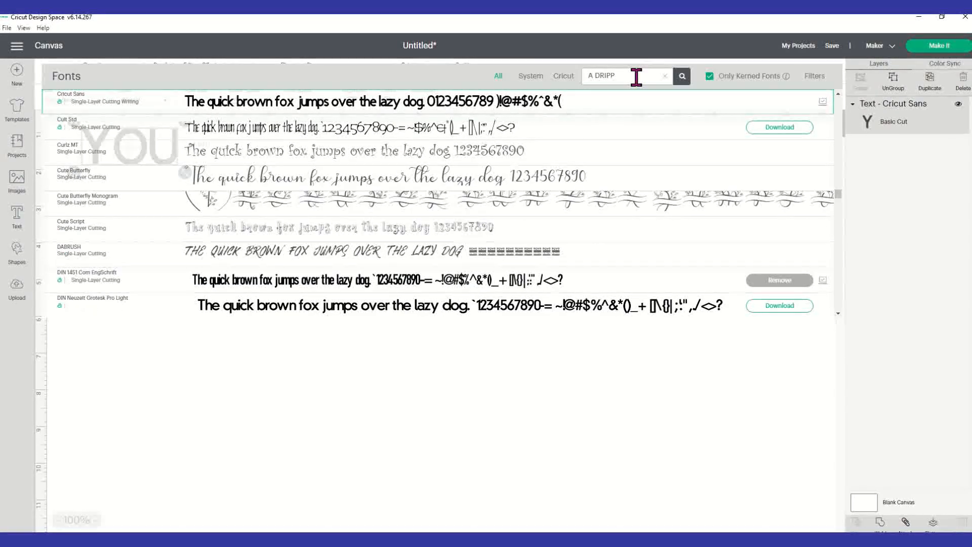
pyautogui.click(682, 76)
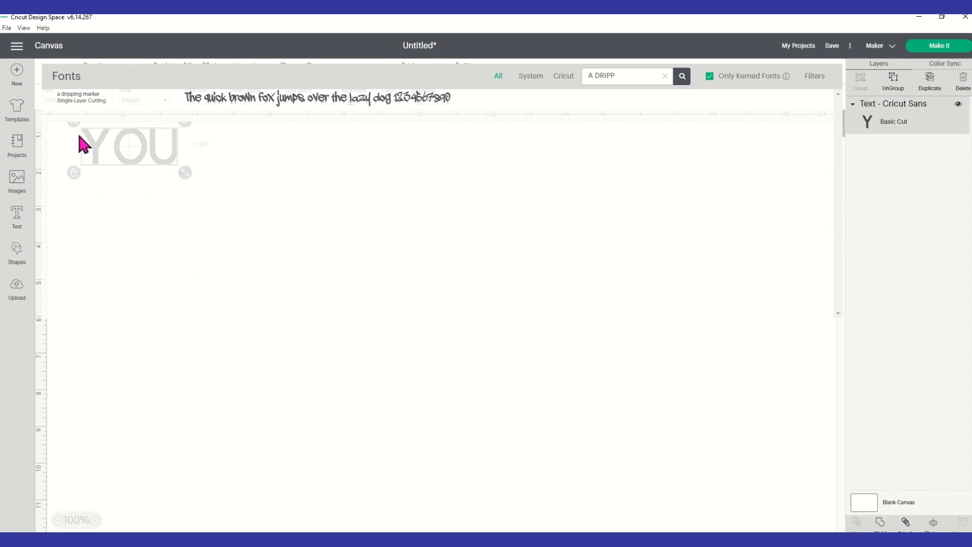
pyautogui.click(252, 386)
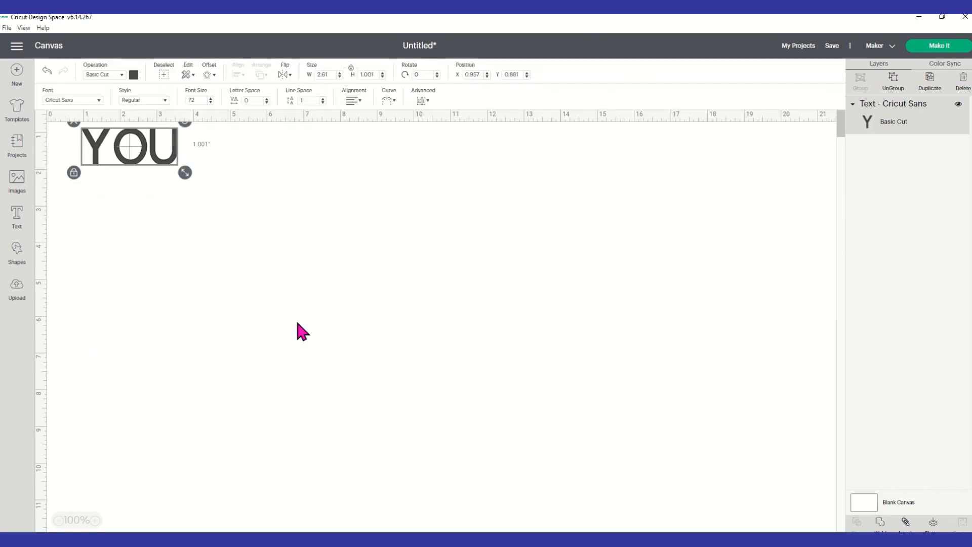
# Delete the YOU text from the canvas and reload the application so its font list refreshes.
pyautogui.click(255, 216)
pyautogui.click(94, 140)
pyautogui.click(74, 123)
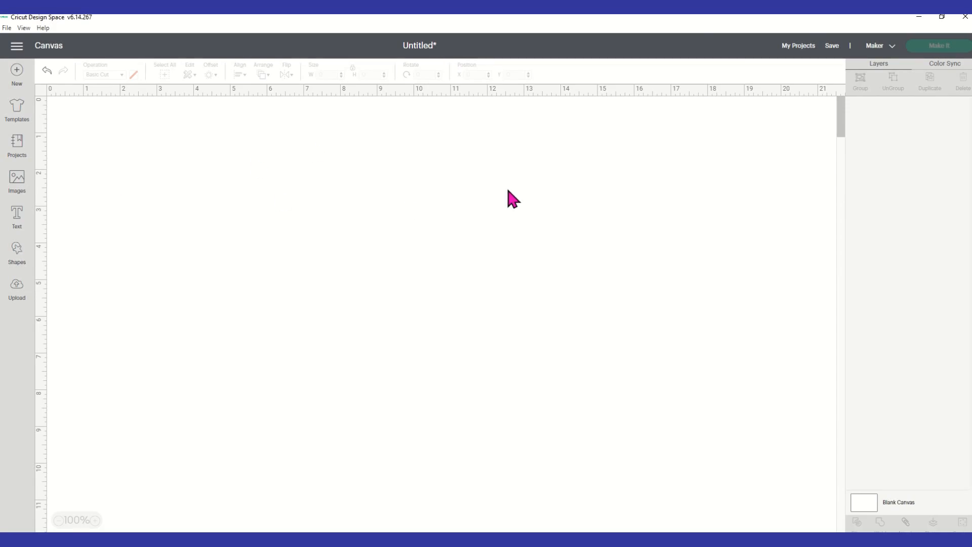
pyautogui.click(24, 29)
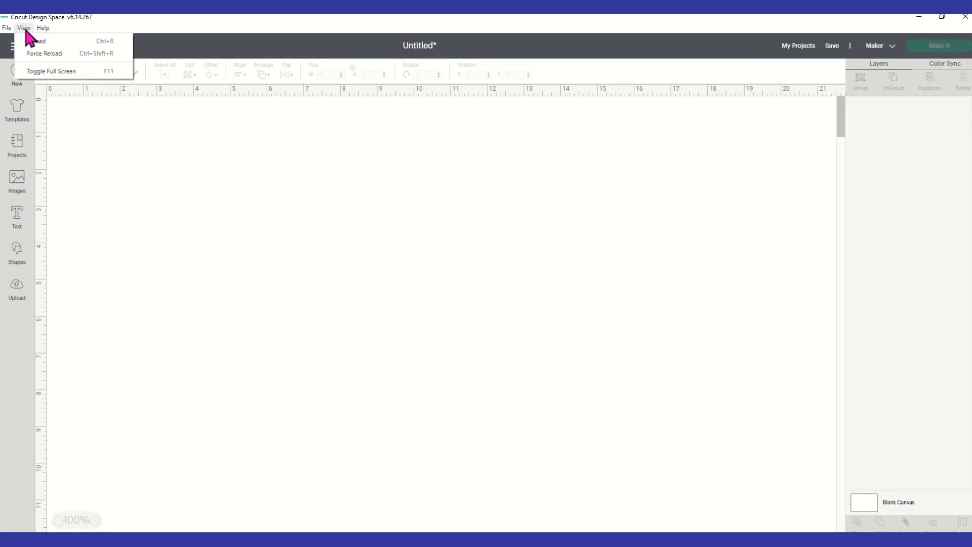
pyautogui.click(35, 43)
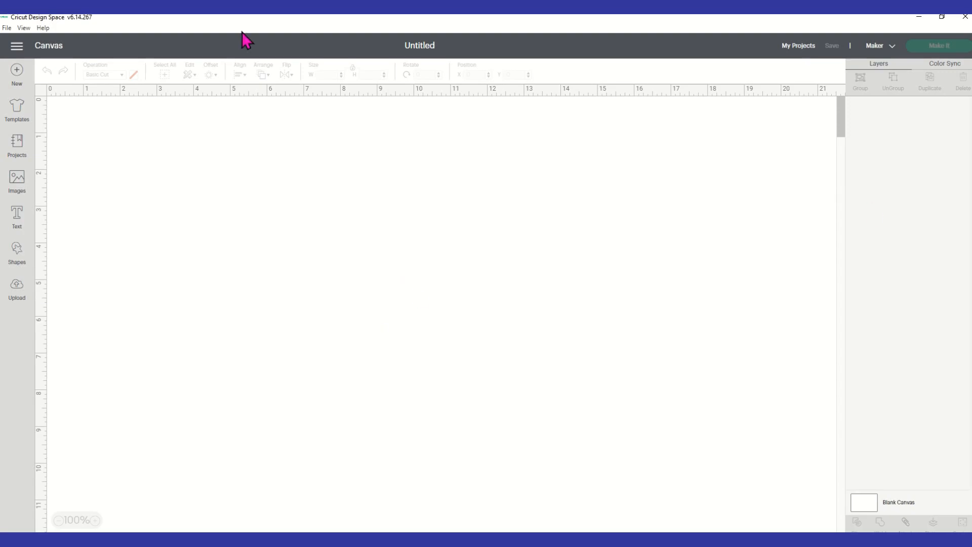
# Try to add the text "YOU" to the blank canvas.
pyautogui.click(18, 228)
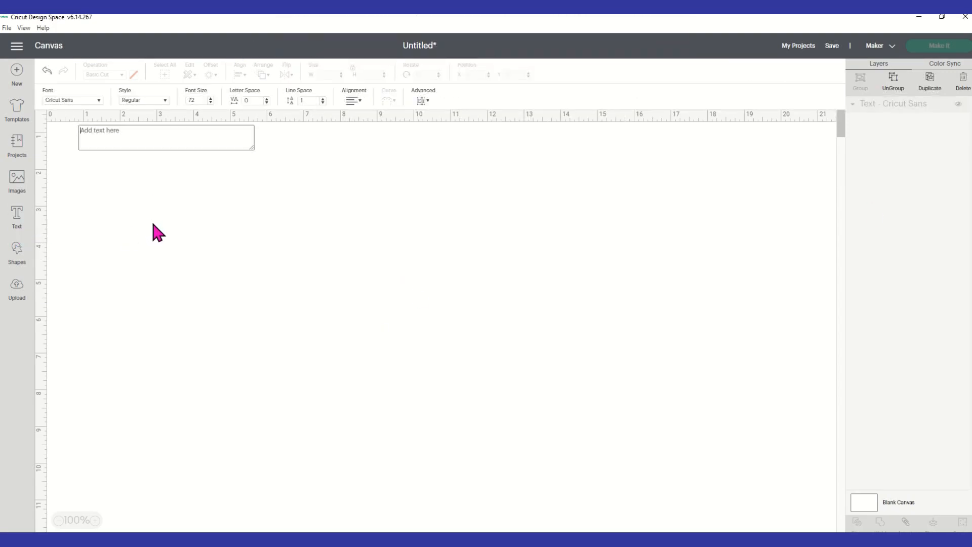
pyautogui.write('Test')
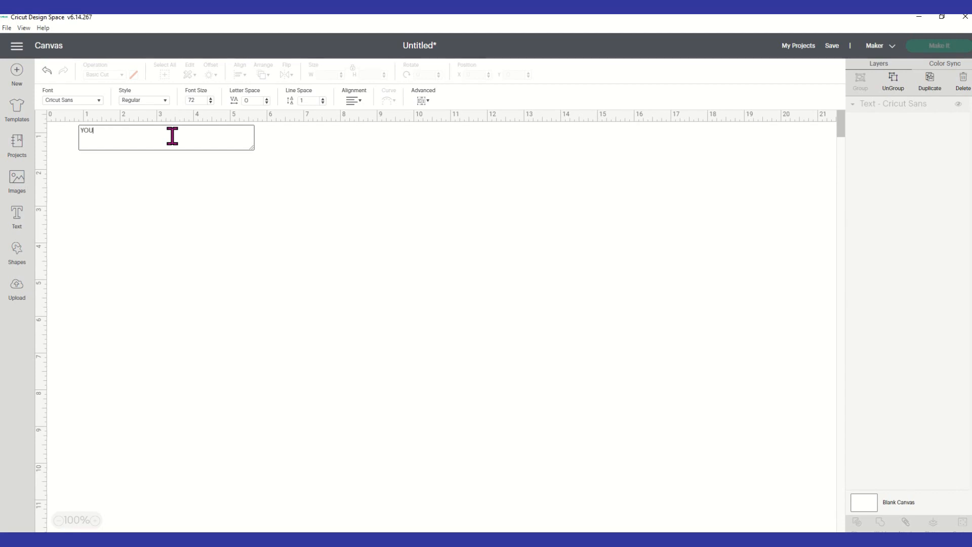
pyautogui.click(442, 291)
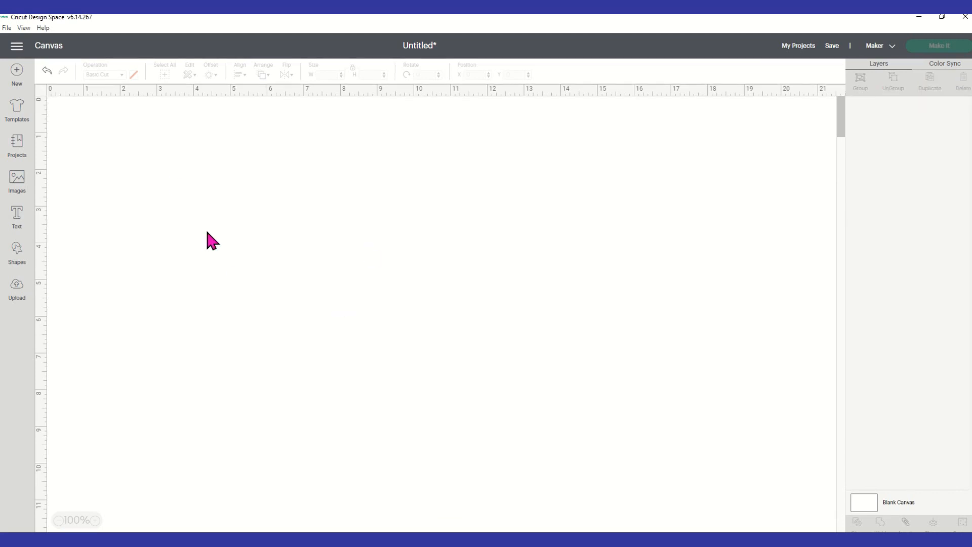
# Insert a text object reading "YOU" in the default Cricut Sans font and select it.
pyautogui.click(16, 227)
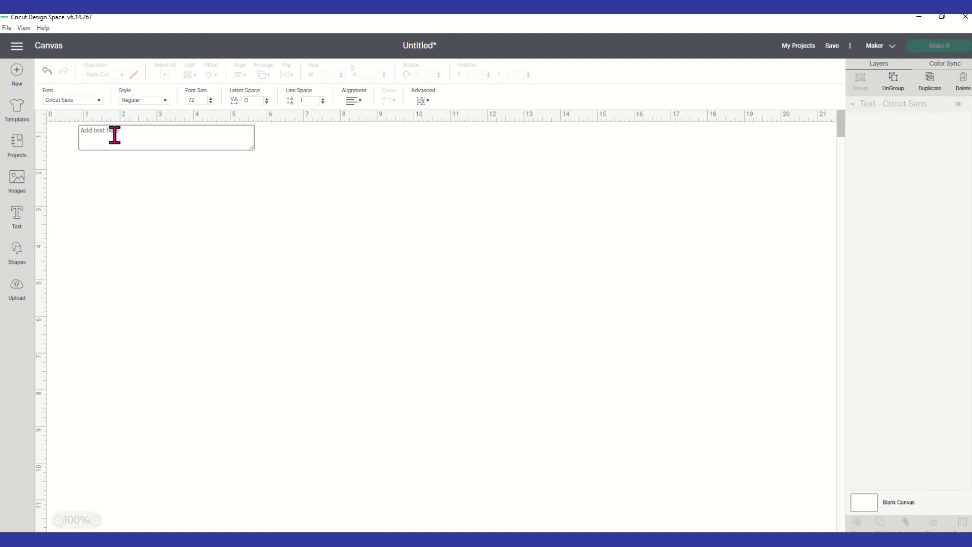
pyautogui.write('YOU')
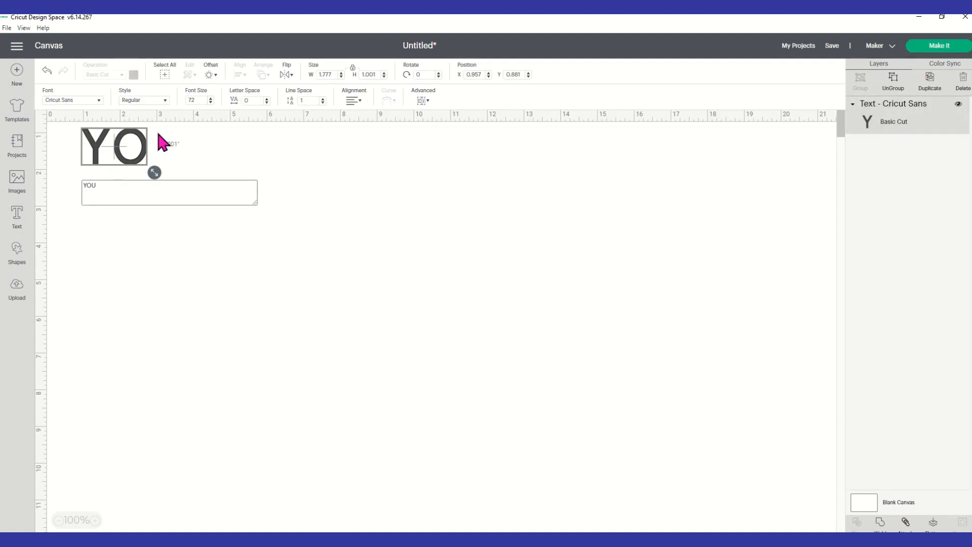
pyautogui.click(230, 234)
pyautogui.click(173, 156)
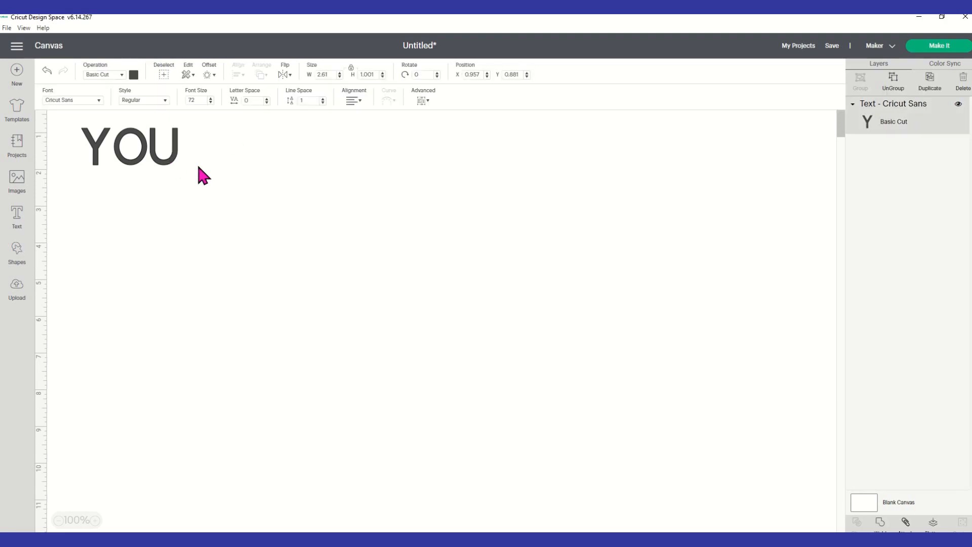
# Search the available fonts for "A DRIPPI" with the YOU text selected.
pyautogui.click(99, 100)
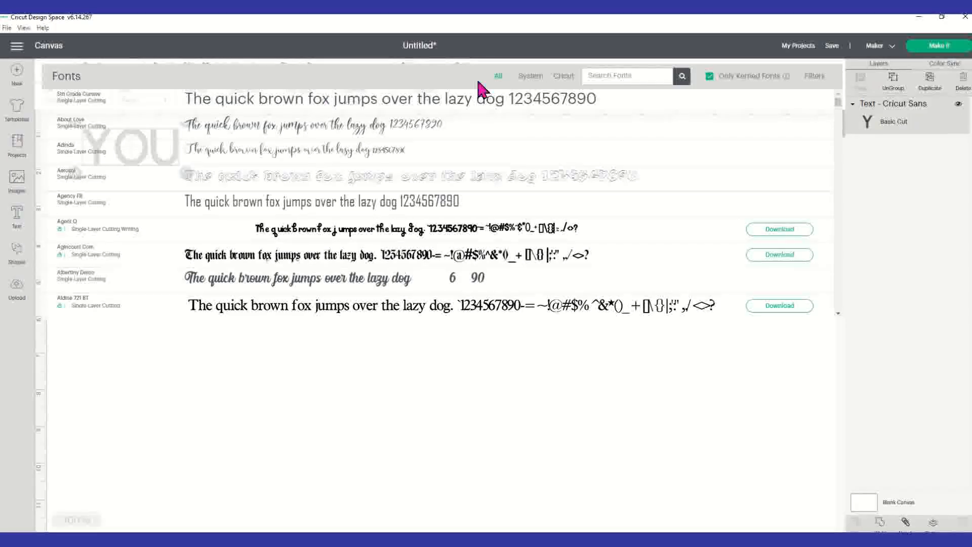
pyautogui.click(622, 77)
pyautogui.write('A DRIPPI')
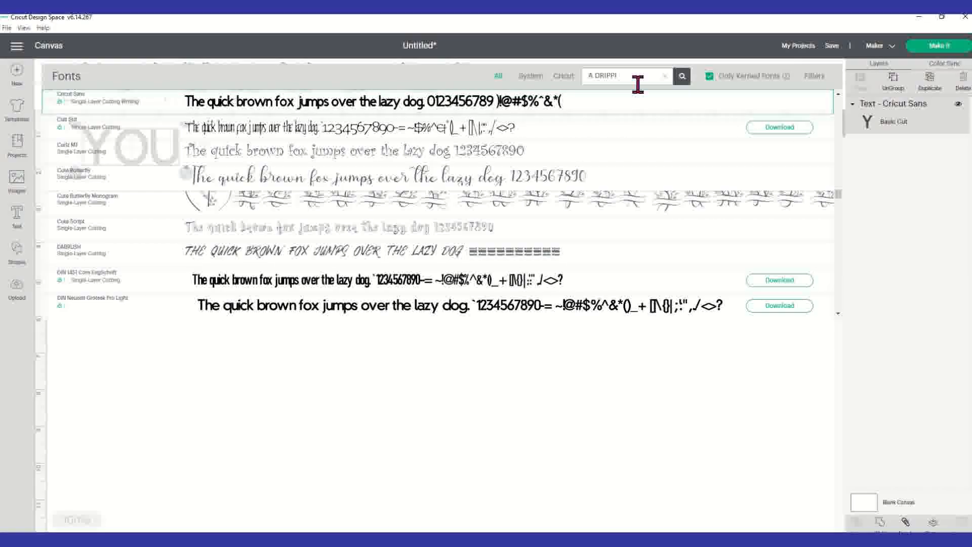
pyautogui.click(681, 76)
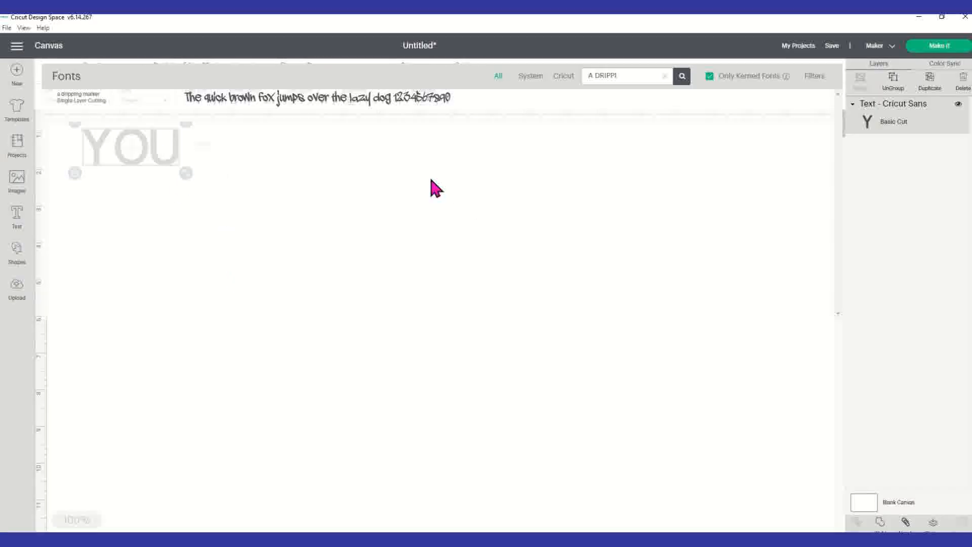
# Search the fonts for "HORROR" instead and apply Dripping Horror to the YOU text.
pyautogui.tripleClick(604, 71)
pyautogui.write('HORROER')
pyautogui.click(682, 77)
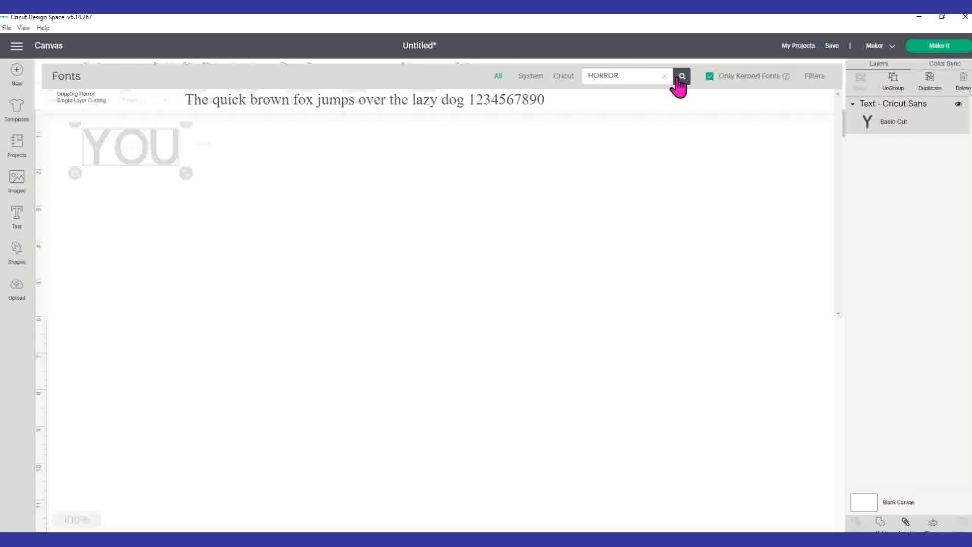
pyautogui.click(90, 104)
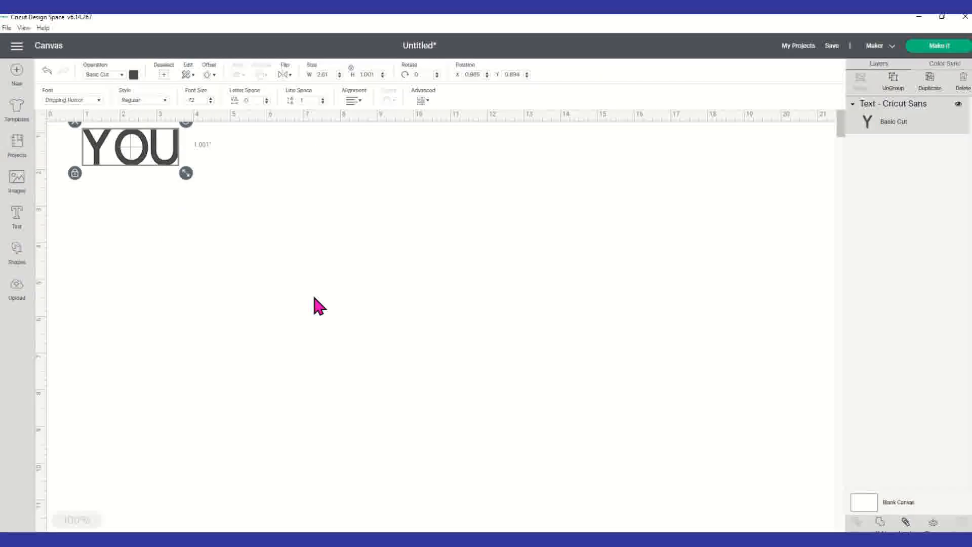
# Move the YOU text away from the canvas corner to about X 2.125, Y 3.295 and leave it selected.
pyautogui.moveTo(108, 161); pyautogui.dragTo(147, 277)
pyautogui.click(373, 352)
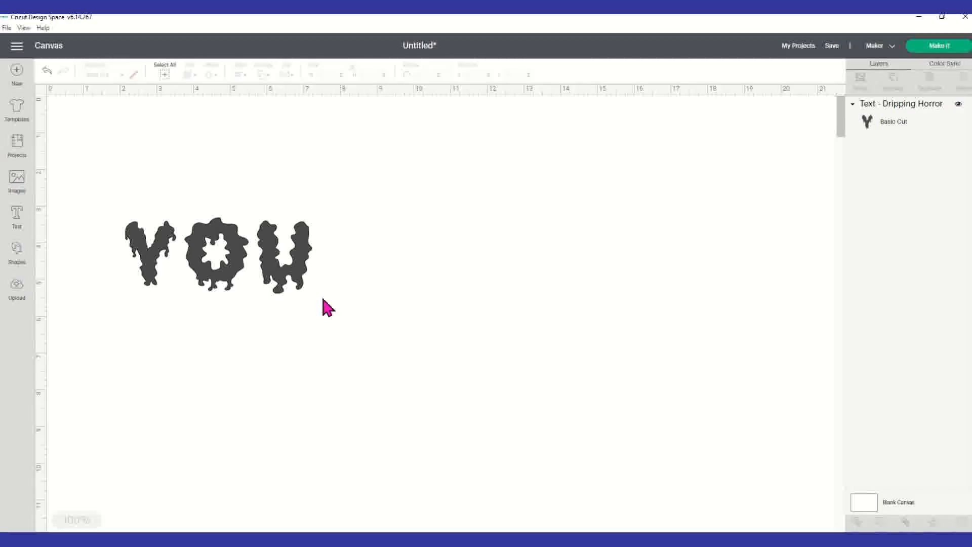
pyautogui.click(306, 268)
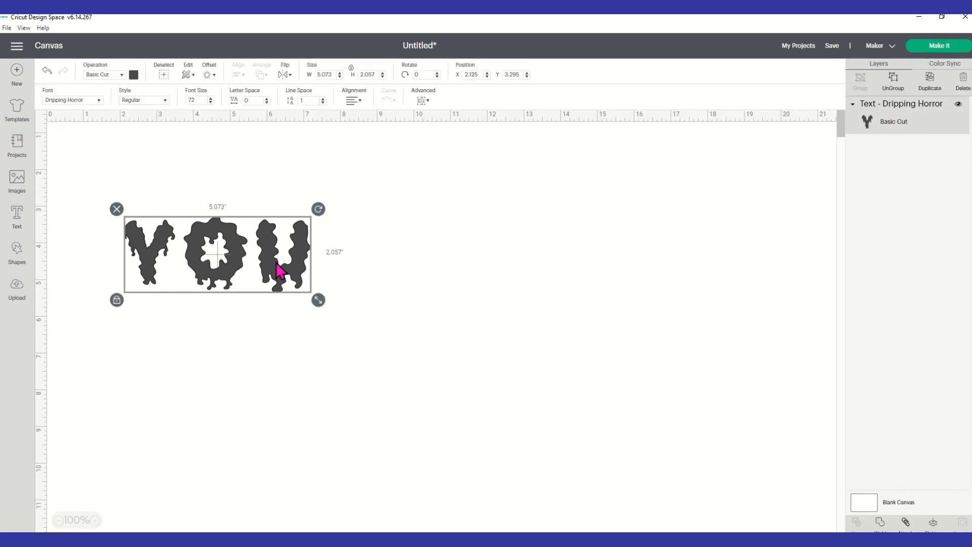
# Limit the font list to system fonts, clear the HORROR search and look through the installed fonts around the Dripping entries.
pyautogui.click(97, 97)
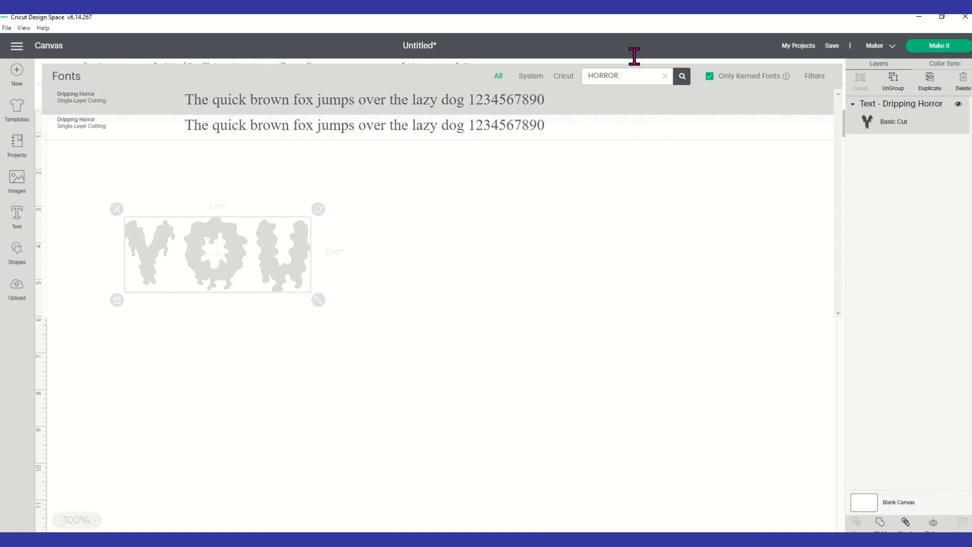
pyautogui.click(527, 84)
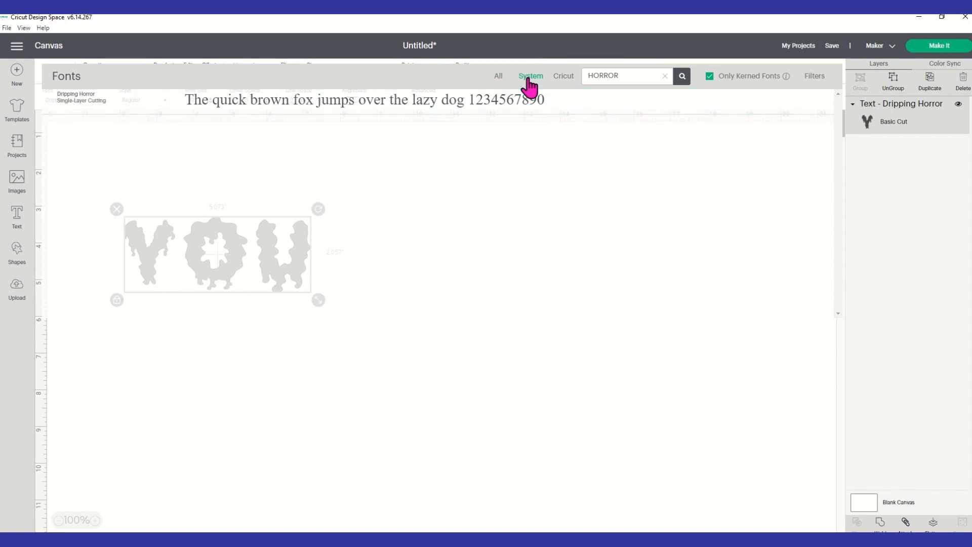
pyautogui.click(665, 76)
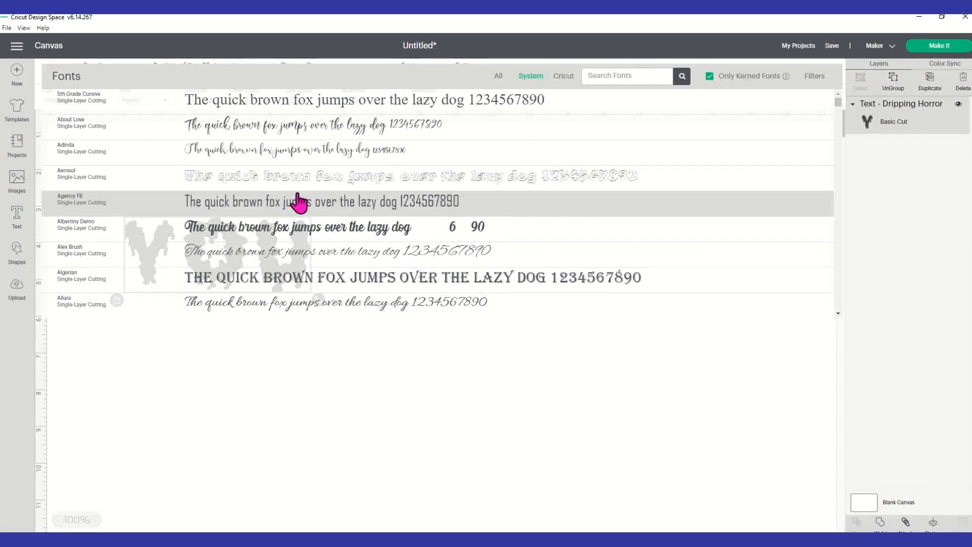
pyautogui.scroll(-2, 296, 203)
pyautogui.scroll(-8, 304, 207)
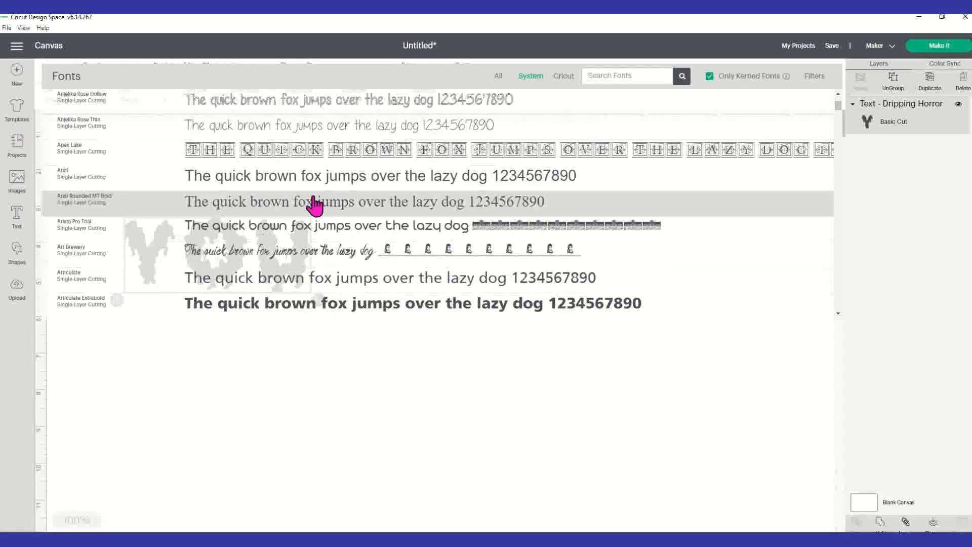
pyautogui.scroll(-10, 319, 218)
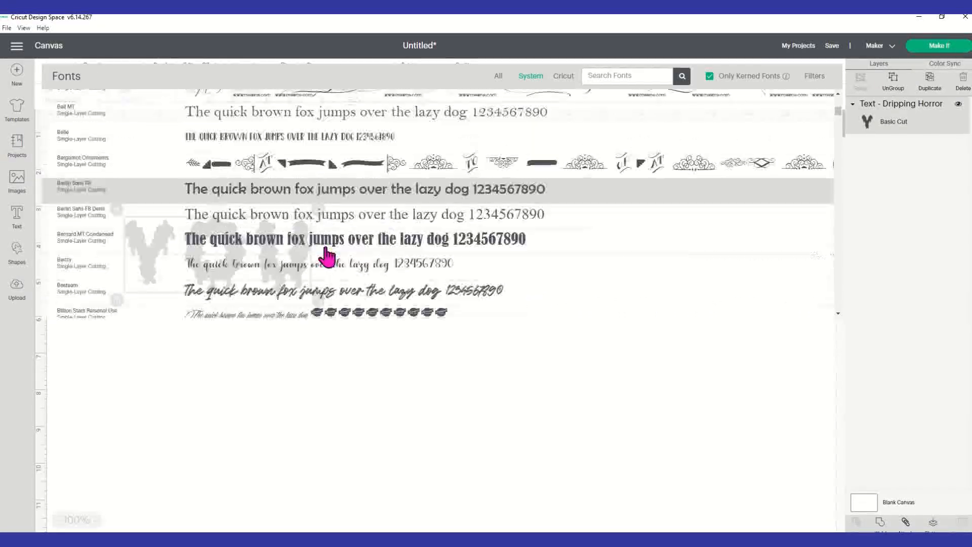
pyautogui.scroll(-10, 327, 256)
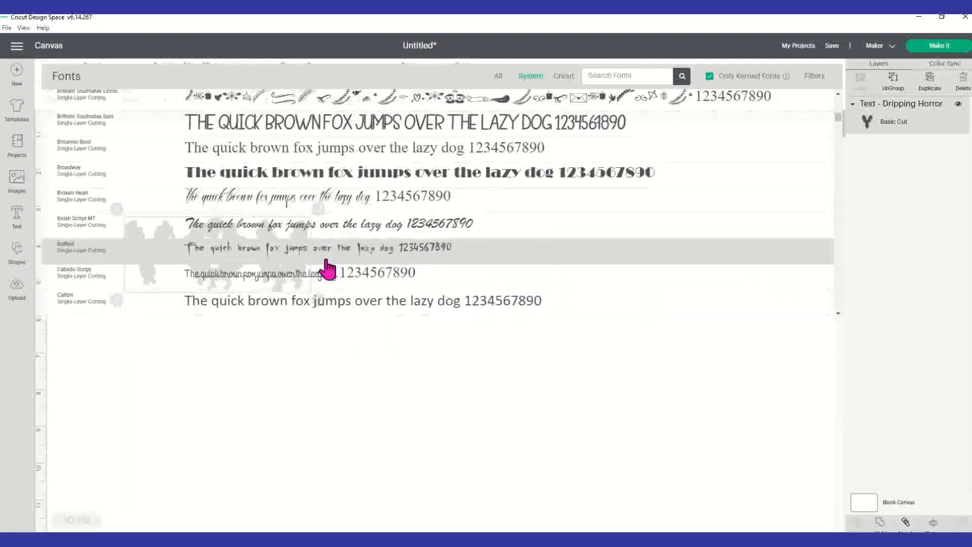
pyautogui.scroll(-4, 329, 276)
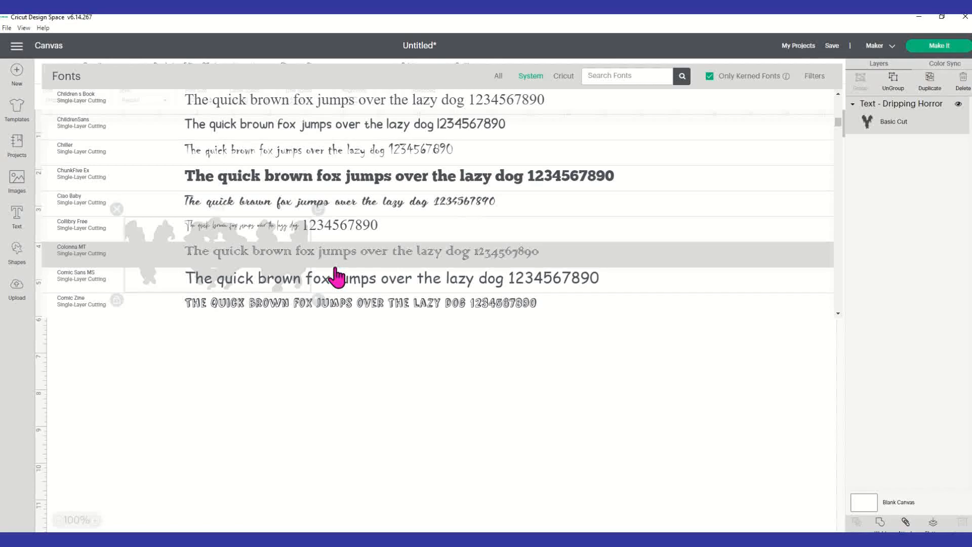
pyautogui.scroll(-10, 336, 278)
pyautogui.scroll(-10, 336, 277)
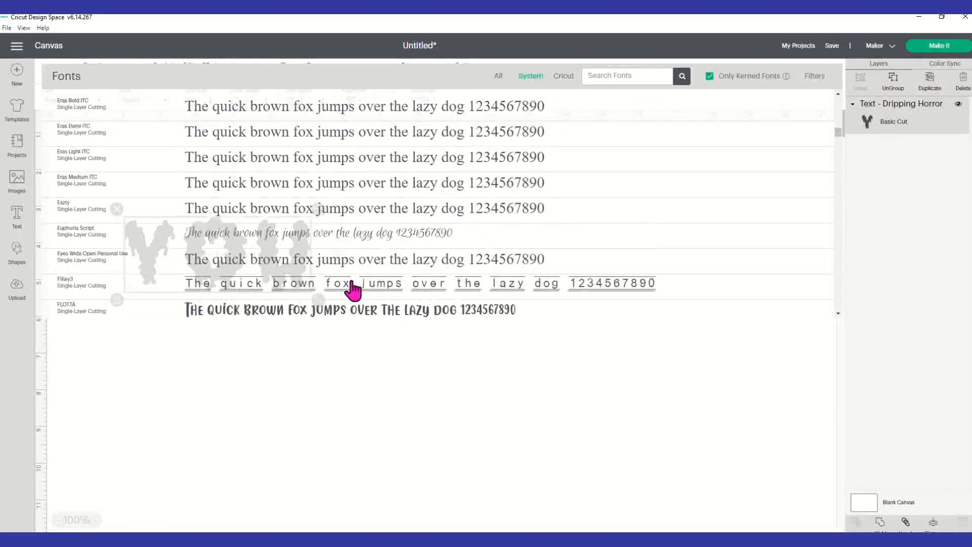
pyautogui.scroll(10, 353, 290)
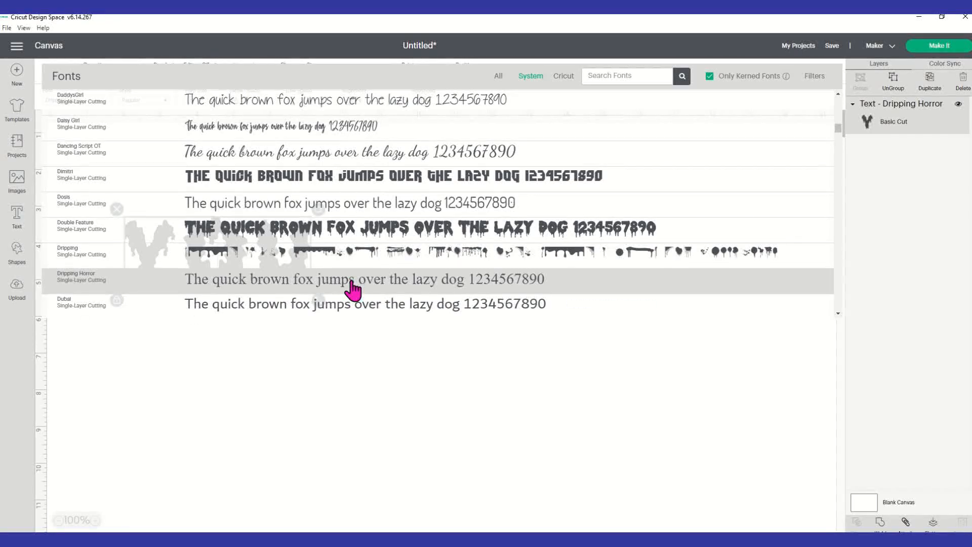
pyautogui.scroll(10, 353, 290)
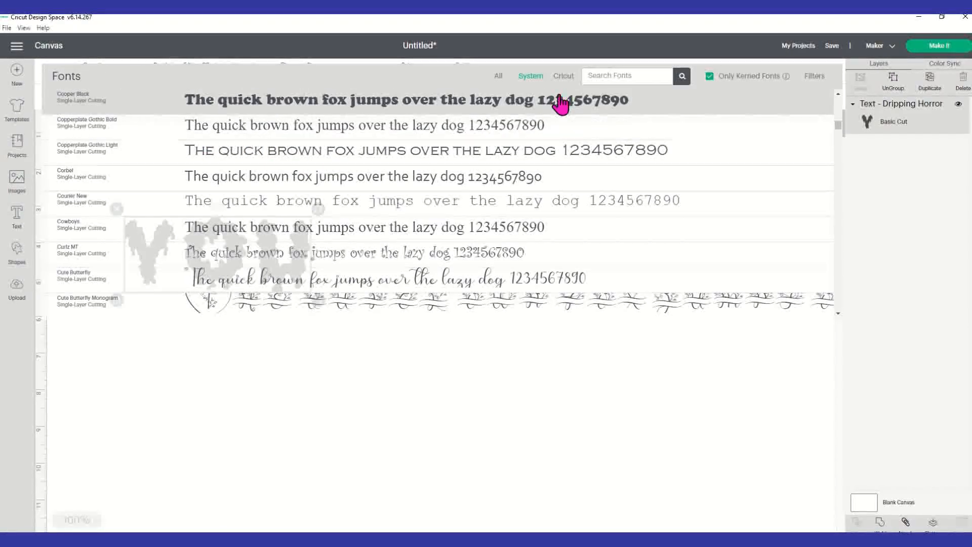
# Switch the font list to Cricut fonts only and look through the downloadable fonts.
pyautogui.click(564, 77)
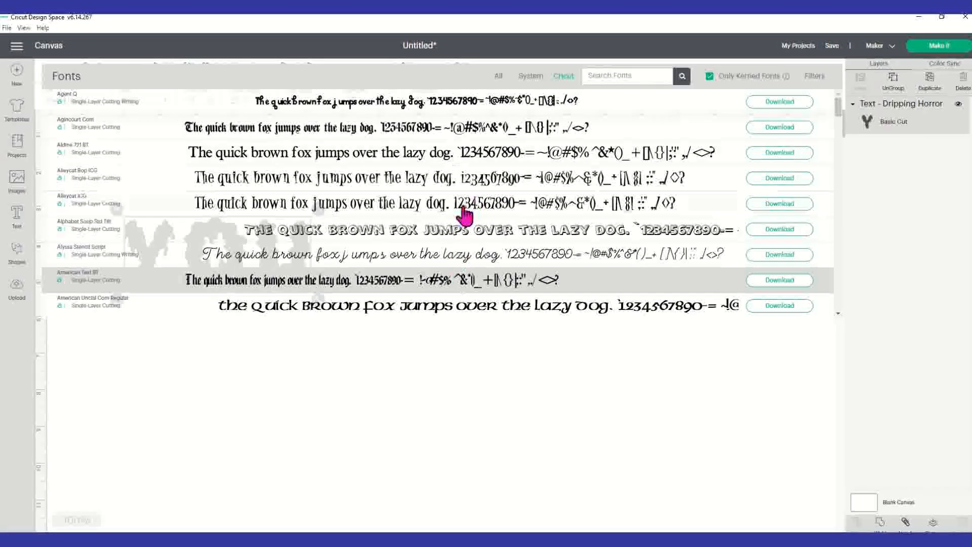
pyautogui.scroll(-15, 459, 207)
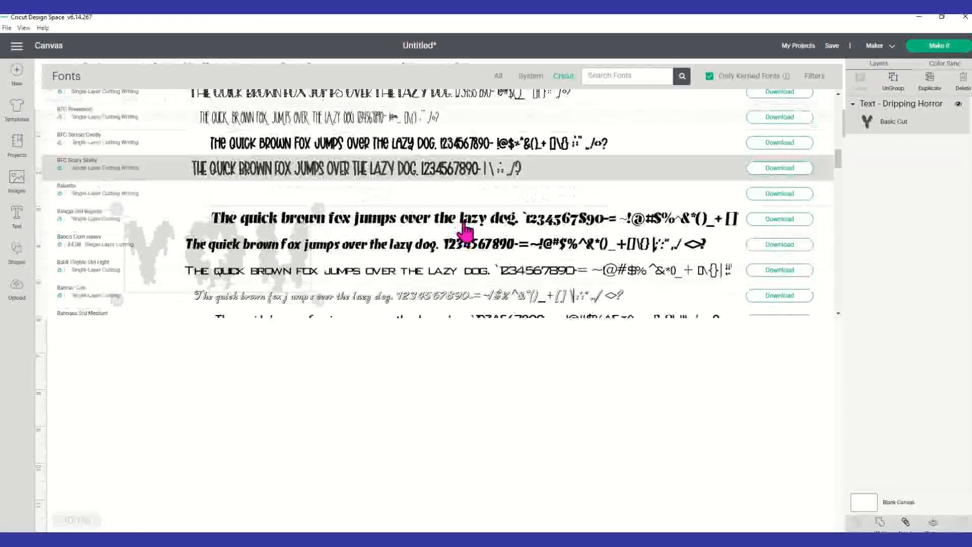
pyautogui.scroll(15, 465, 230)
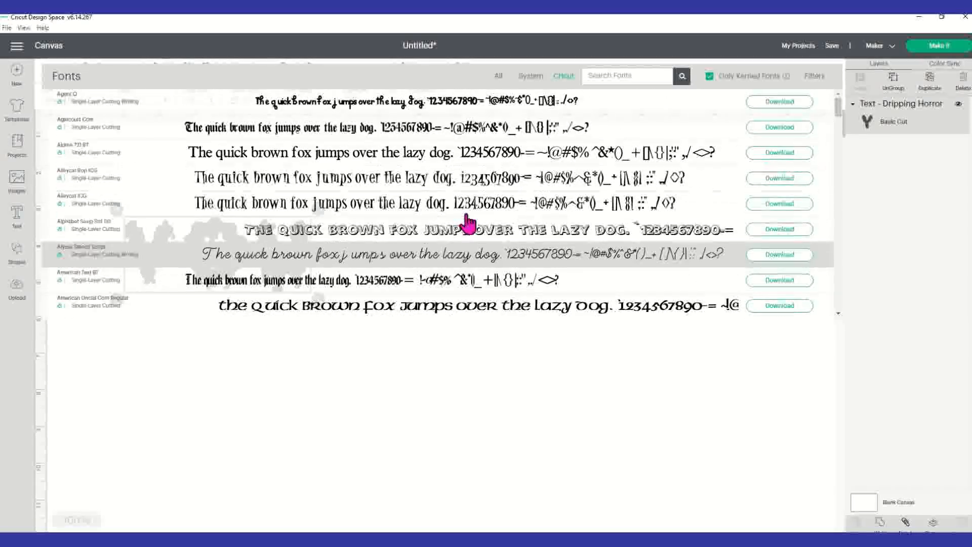
pyautogui.scroll(-15, 516, 264)
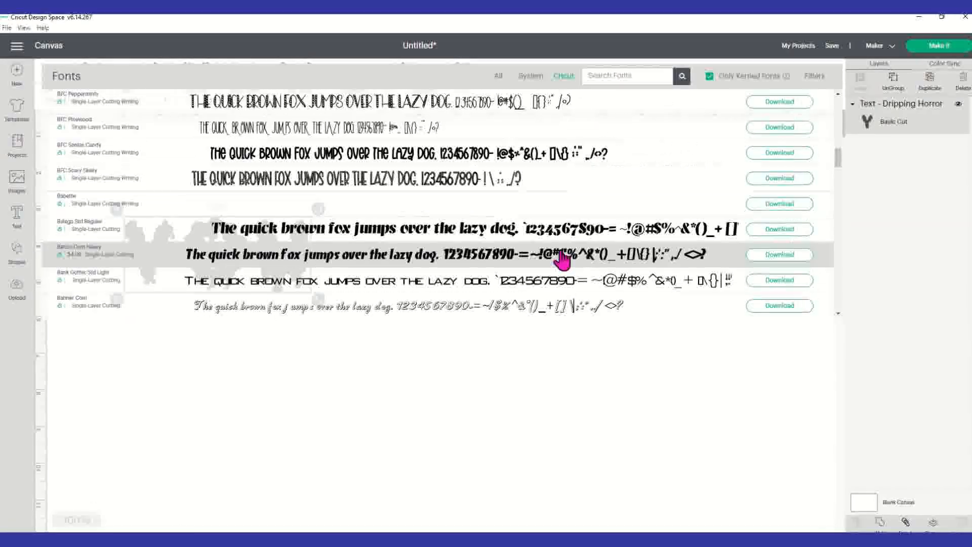
pyautogui.scroll(-5, 562, 261)
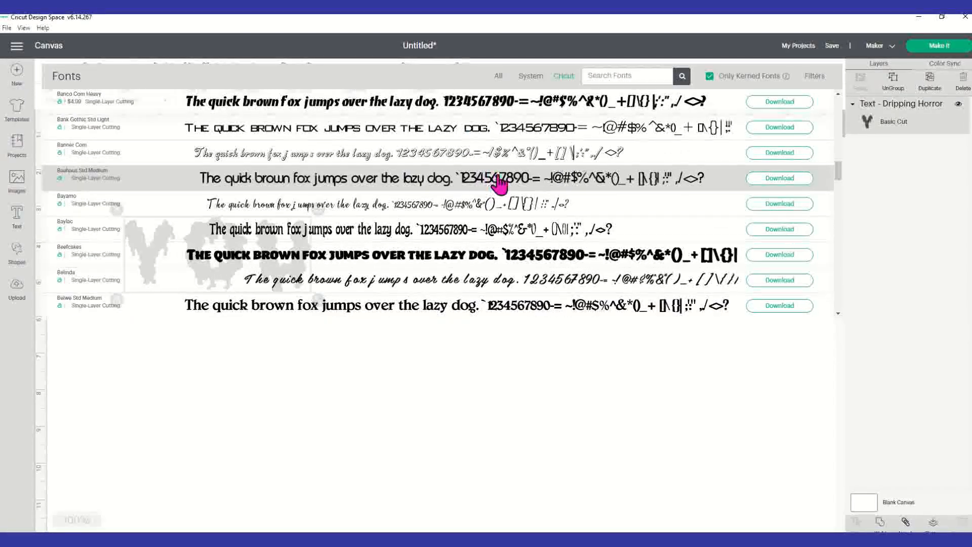
# Show all fonts together and look through the mix of system and downloadable Cricut fonts.
pyautogui.click(499, 78)
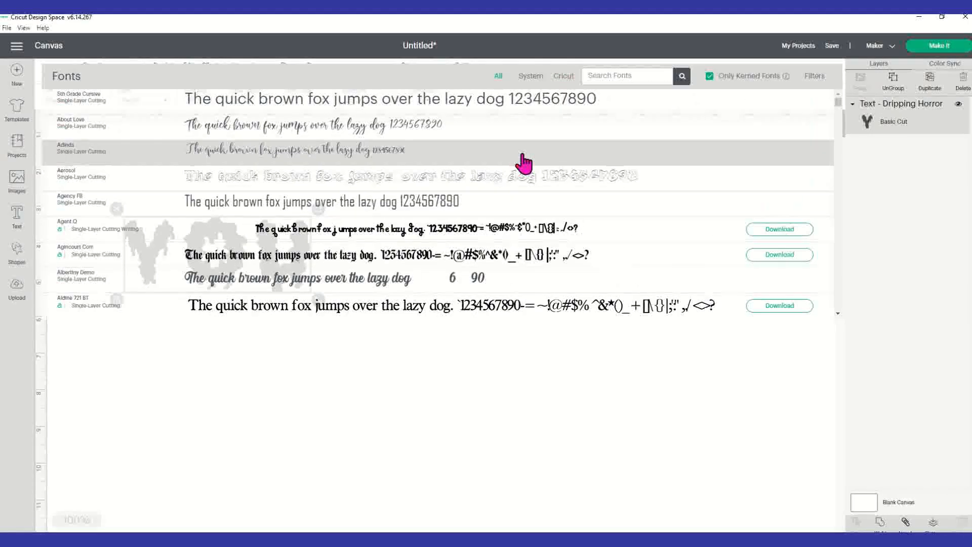
pyautogui.scroll(-15, 398, 205)
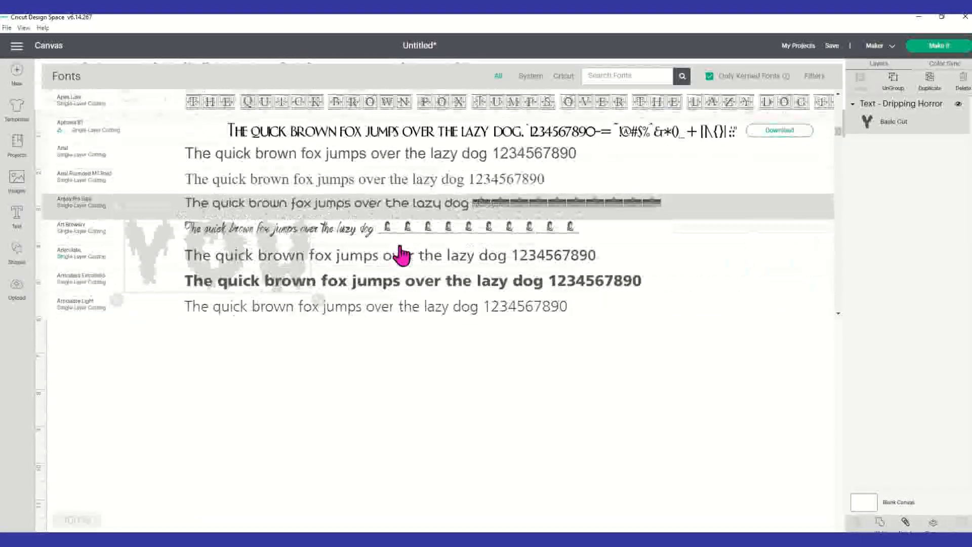
pyautogui.scroll(-10, 403, 261)
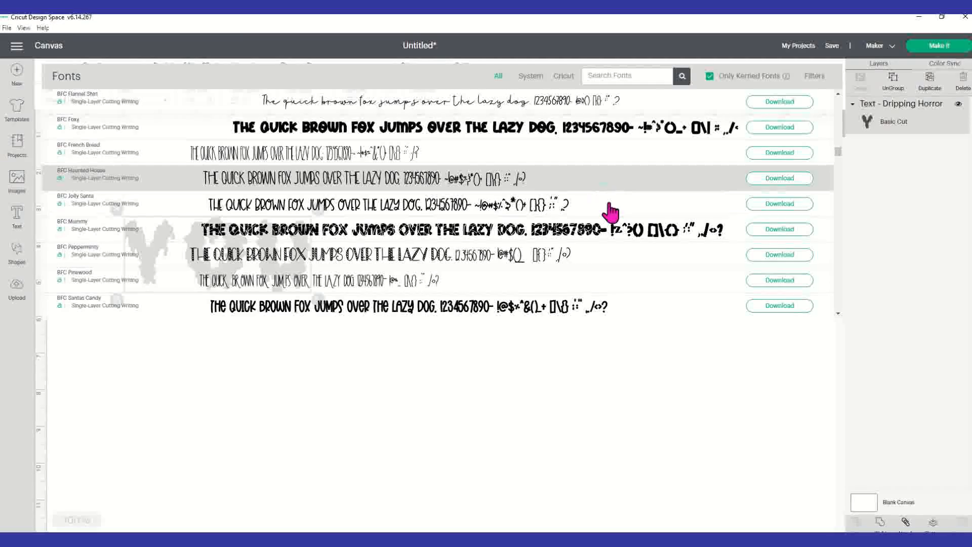
pyautogui.scroll(12, 628, 202)
# Search the system fonts for "DRIPPIN", look over the matching fonts and clear the search.
pyautogui.click(642, 76)
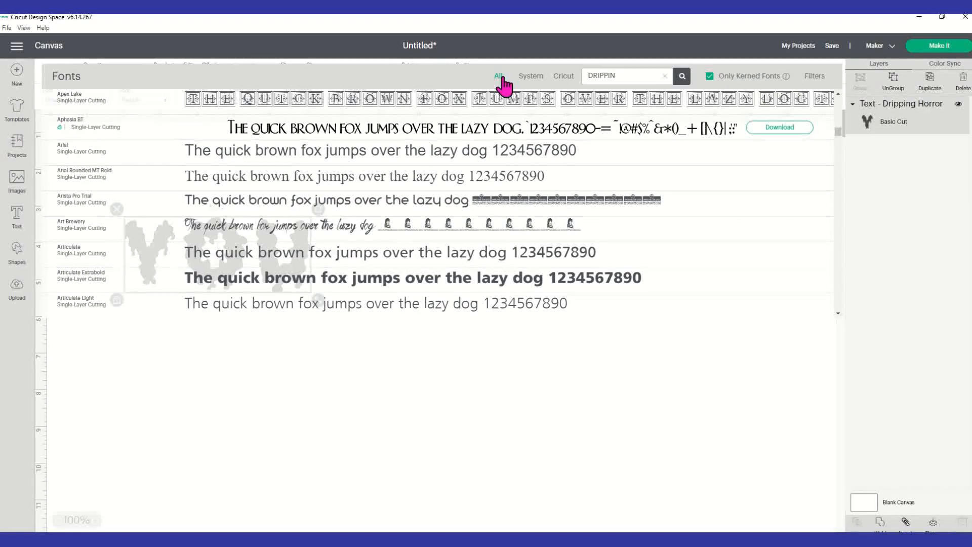
pyautogui.click(529, 79)
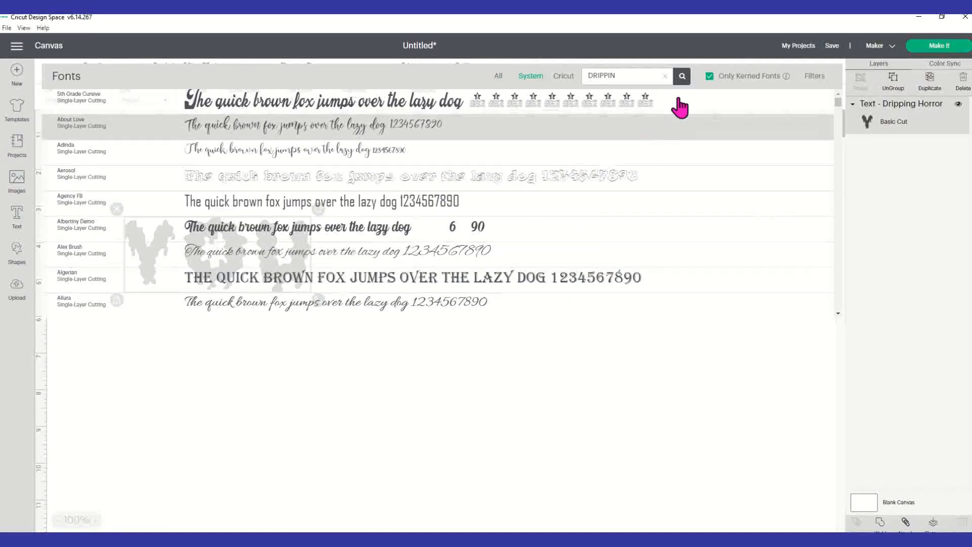
pyautogui.click(682, 77)
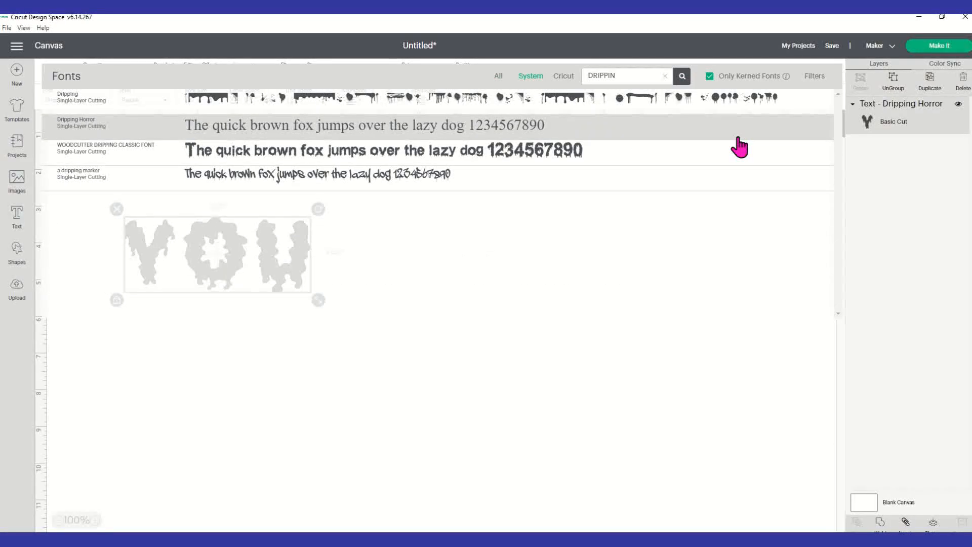
pyautogui.click(667, 77)
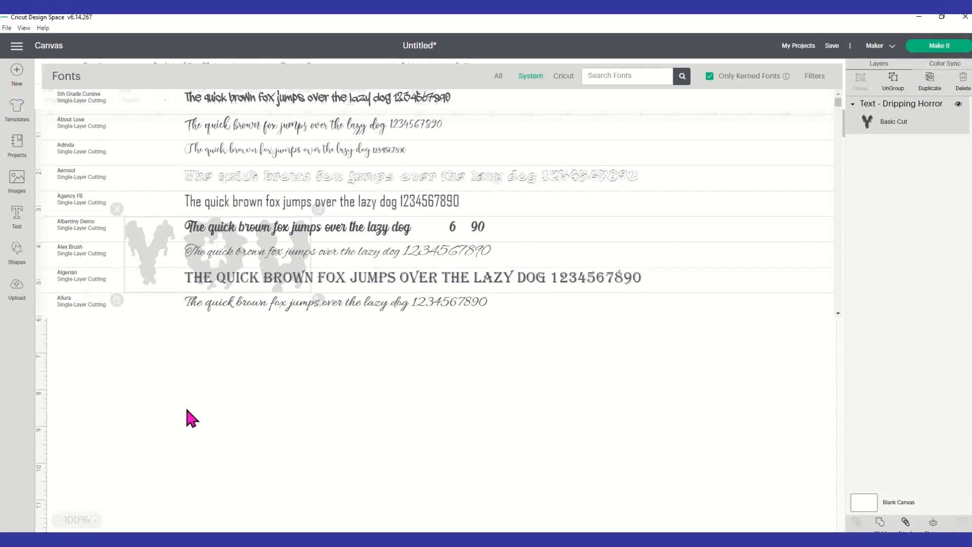
# Close the font list and delete the YOU text from the canvas.
pyautogui.click(374, 347)
pyautogui.click(365, 343)
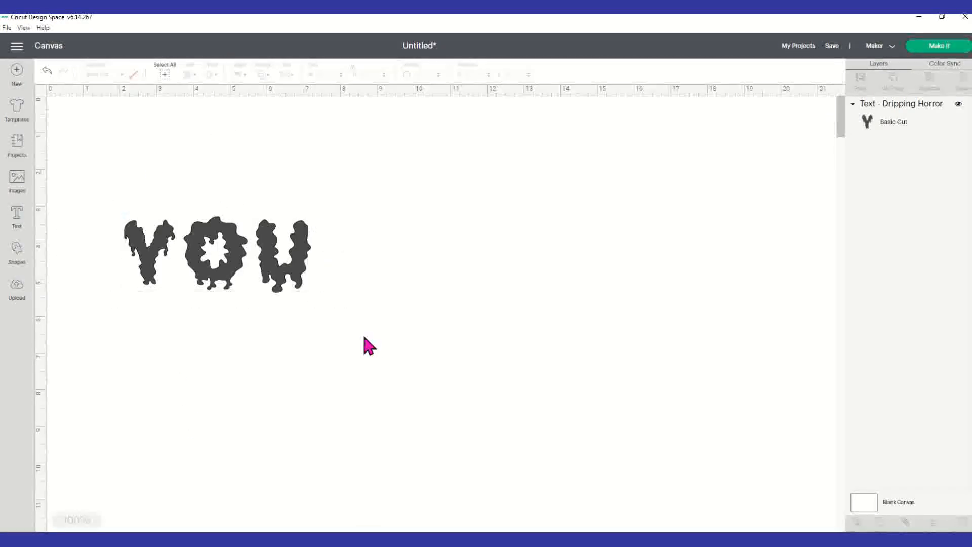
pyautogui.click(249, 268)
pyautogui.click(116, 209)
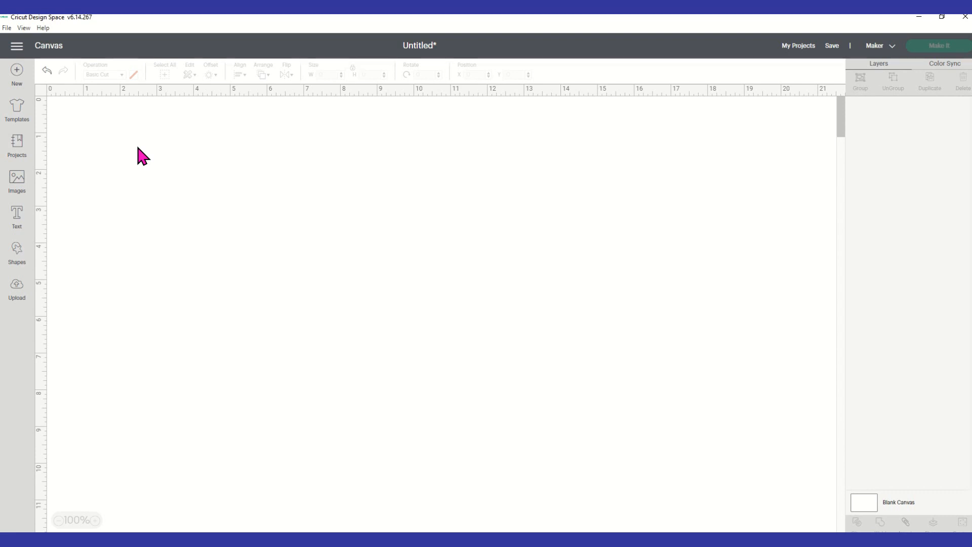
# Open the image library and search all images for "LIPS".
pyautogui.click(23, 195)
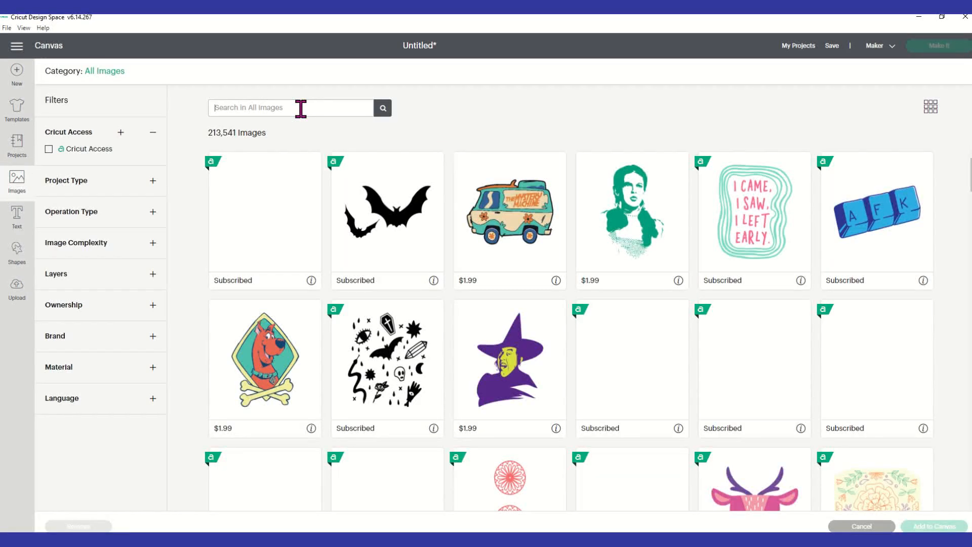
pyautogui.write('LIPS')
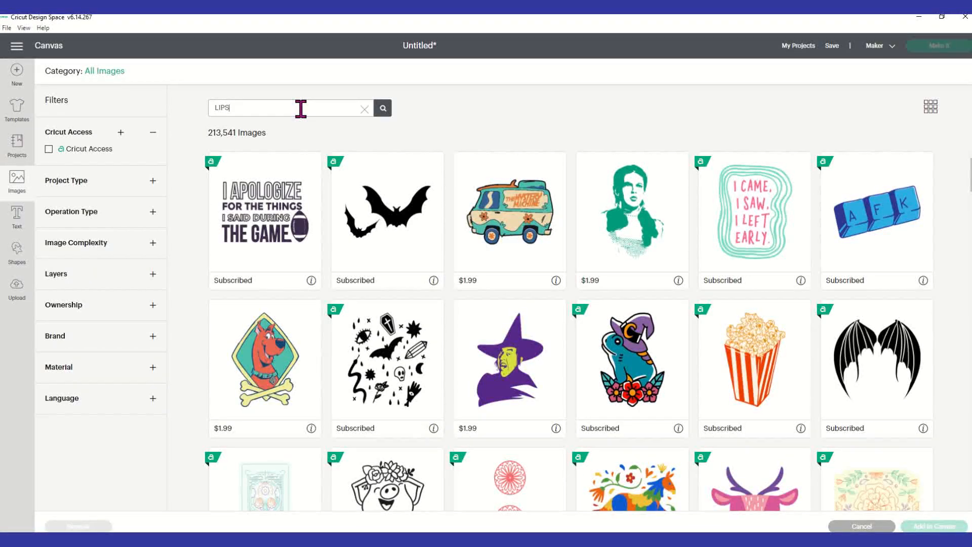
pyautogui.click(383, 113)
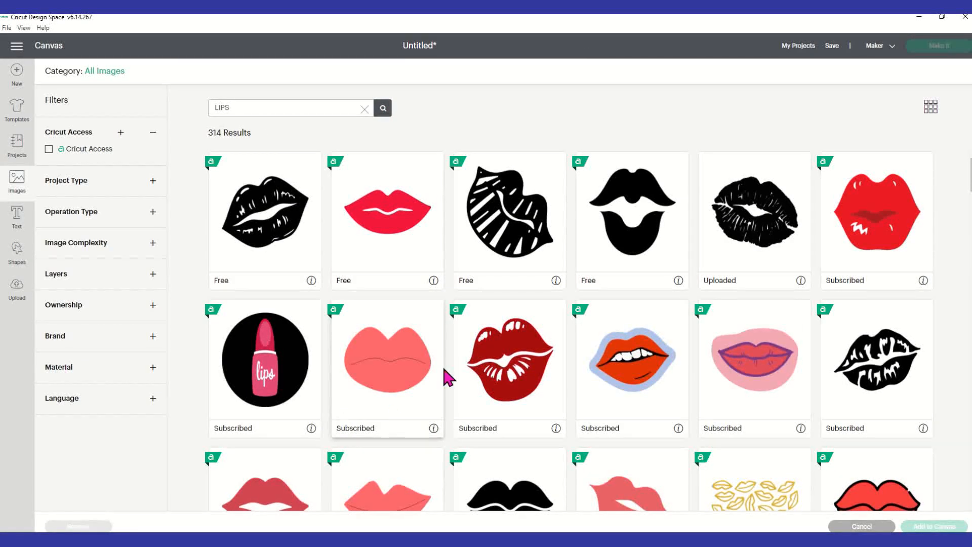
# Look through the lips images and limit the results to Cricut Access images.
pyautogui.scroll(-1, 496, 315)
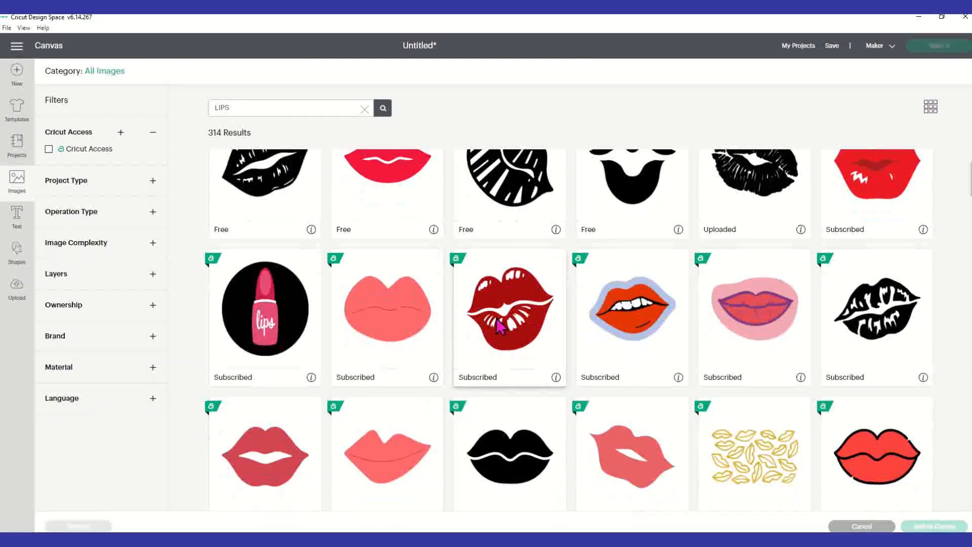
pyautogui.scroll(-5, 498, 327)
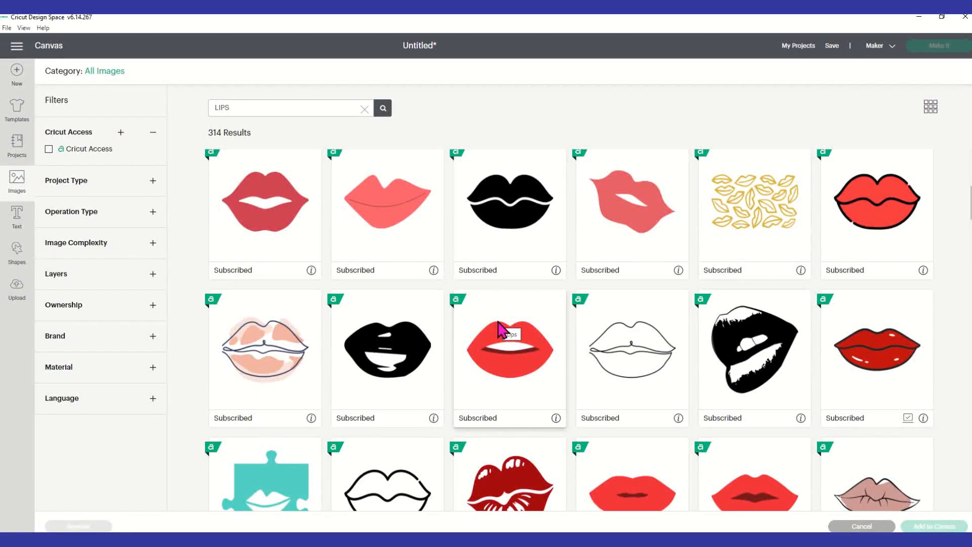
pyautogui.scroll(-1, 499, 329)
pyautogui.scroll(1, 500, 331)
pyautogui.scroll(1, 498, 330)
pyautogui.scroll(-4, 498, 332)
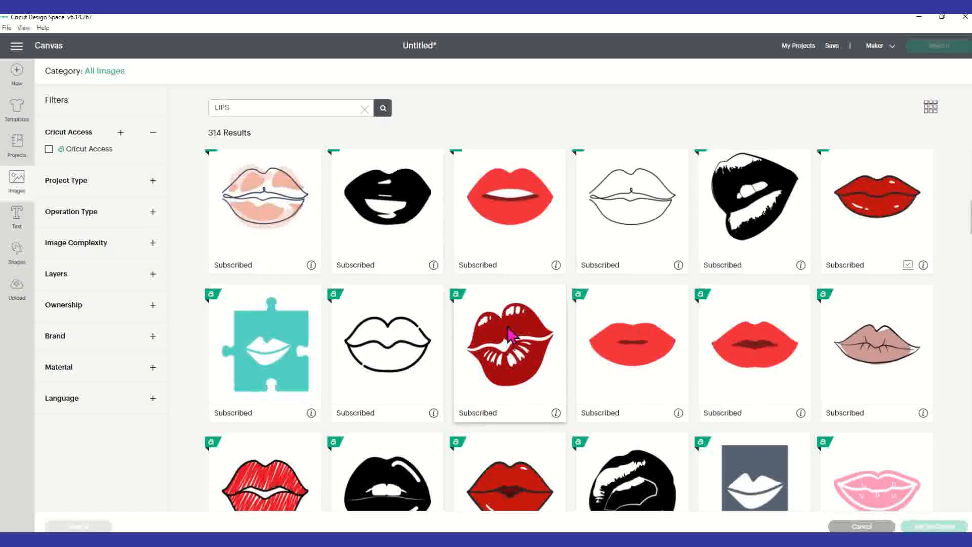
pyautogui.scroll(-1, 512, 335)
pyautogui.scroll(6, 512, 345)
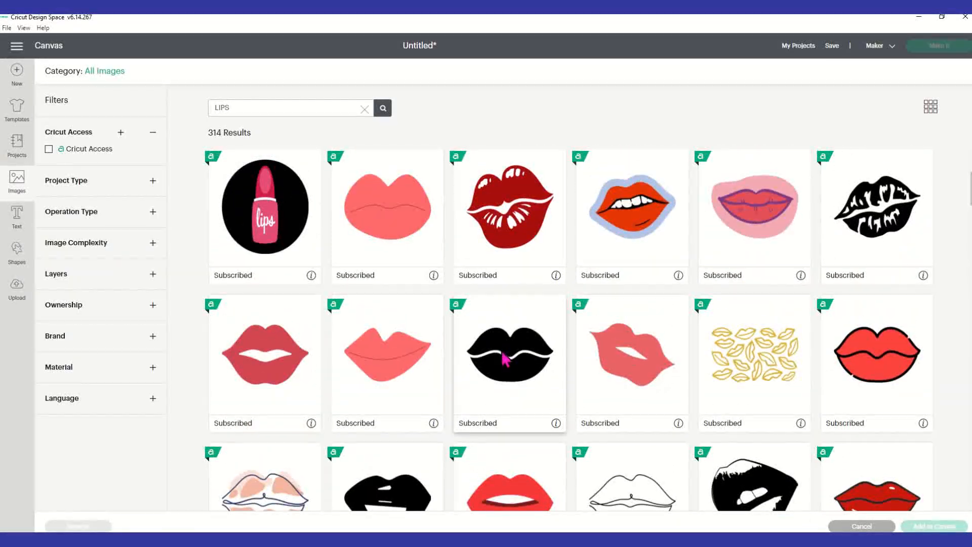
pyautogui.scroll(2, 505, 361)
pyautogui.scroll(1, 504, 363)
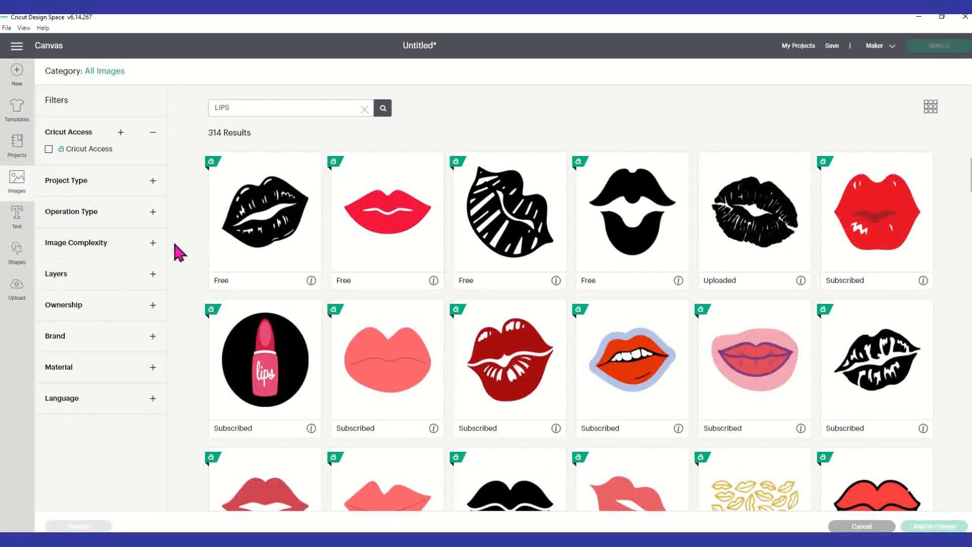
pyautogui.click(50, 150)
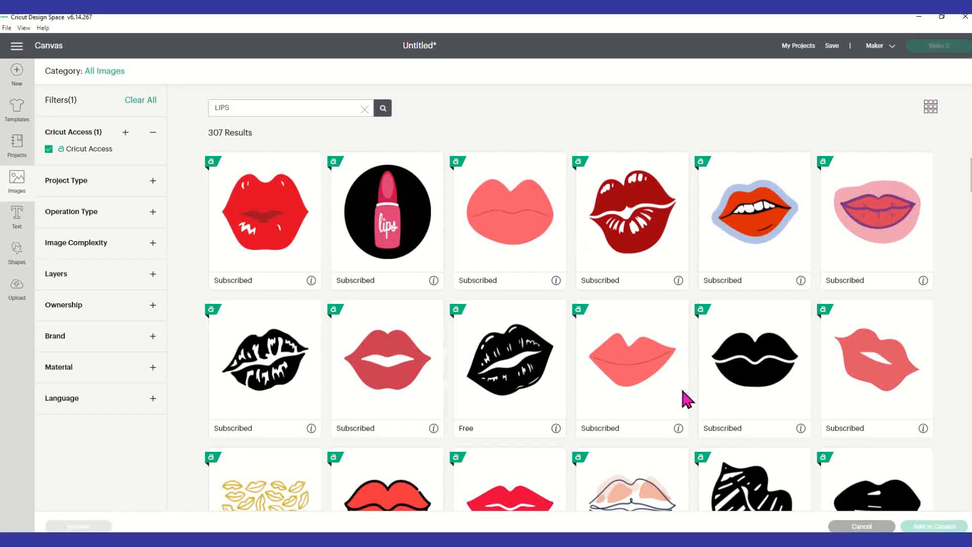
# Add the free black Lips image #MF727550 to the canvas and move it to about X 3.944, Y 3.166.
pyautogui.scroll(-1, 721, 307)
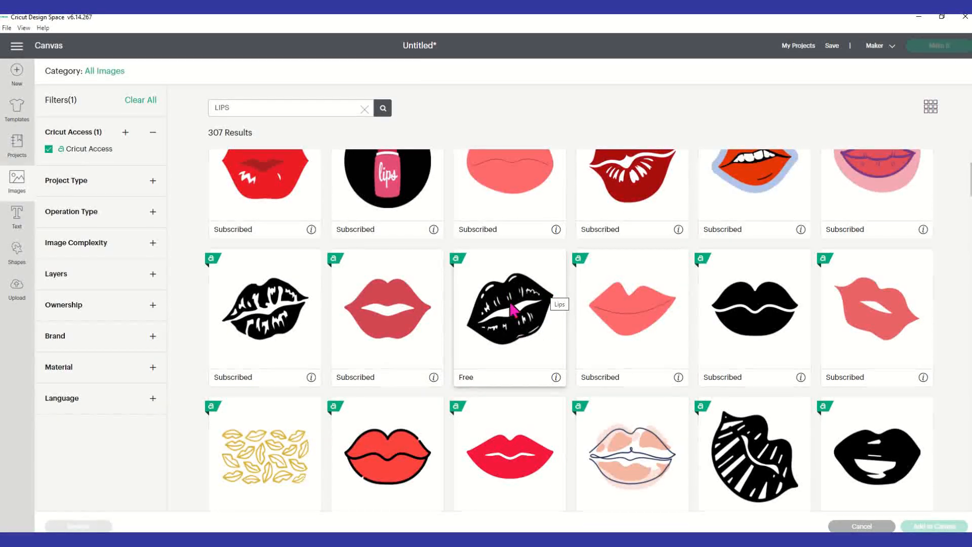
pyautogui.click(556, 379)
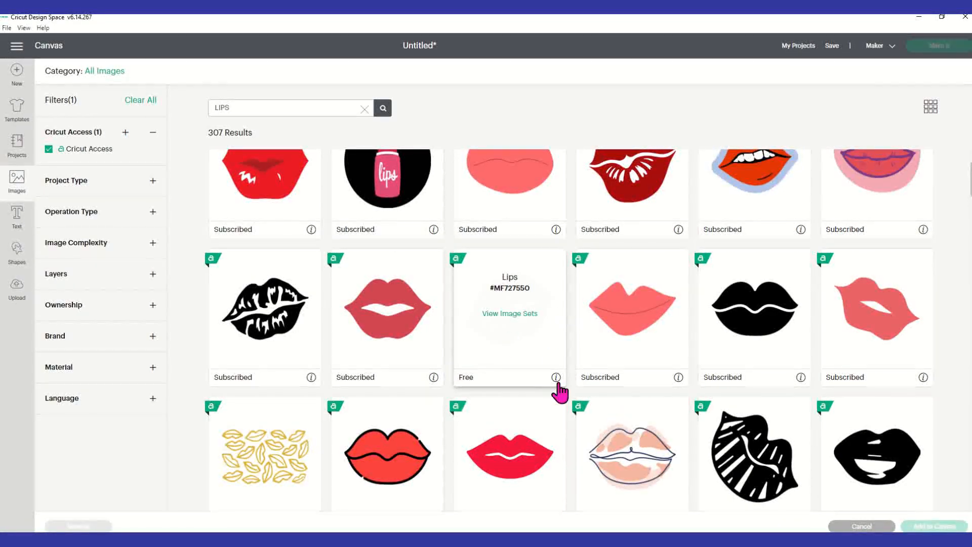
pyautogui.click(547, 347)
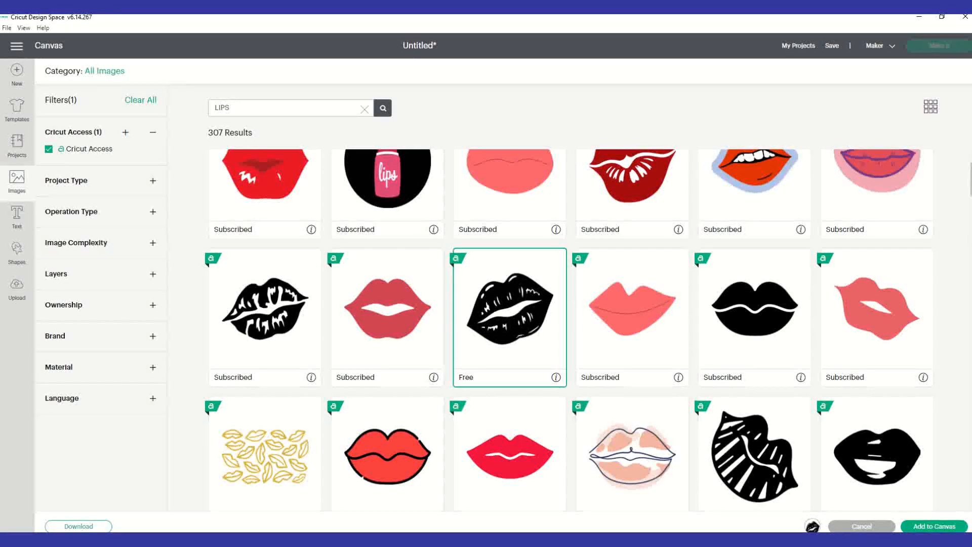
pyautogui.click(934, 526)
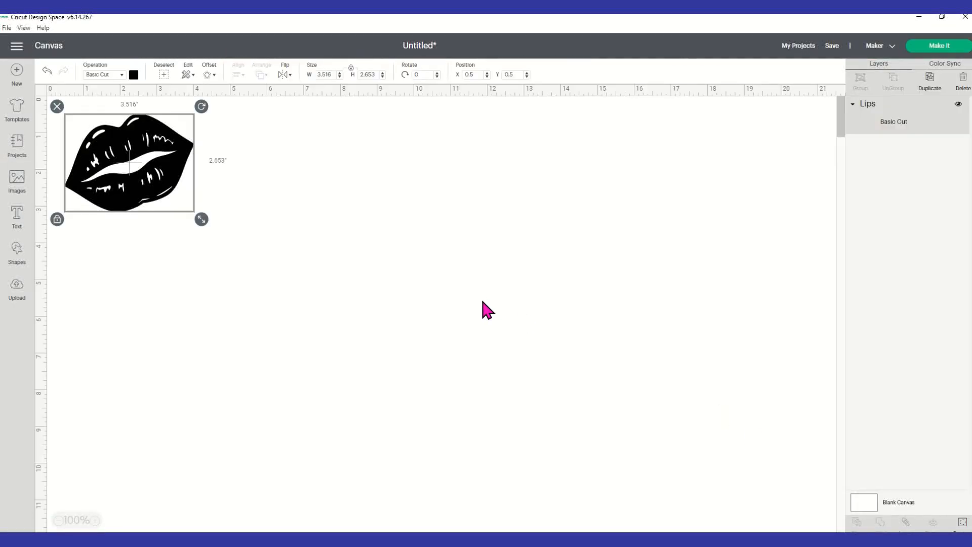
pyautogui.moveTo(135, 169); pyautogui.dragTo(297, 282)
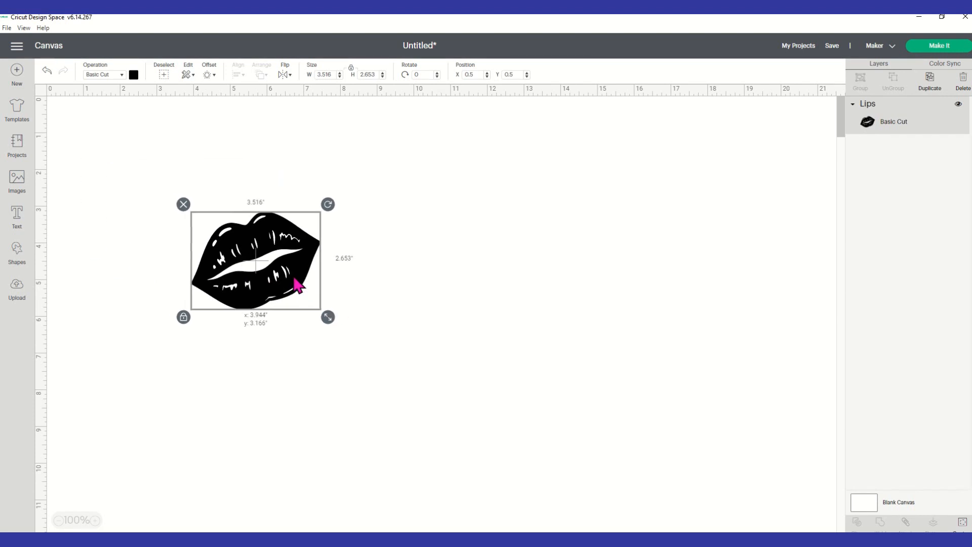
pyautogui.click(370, 299)
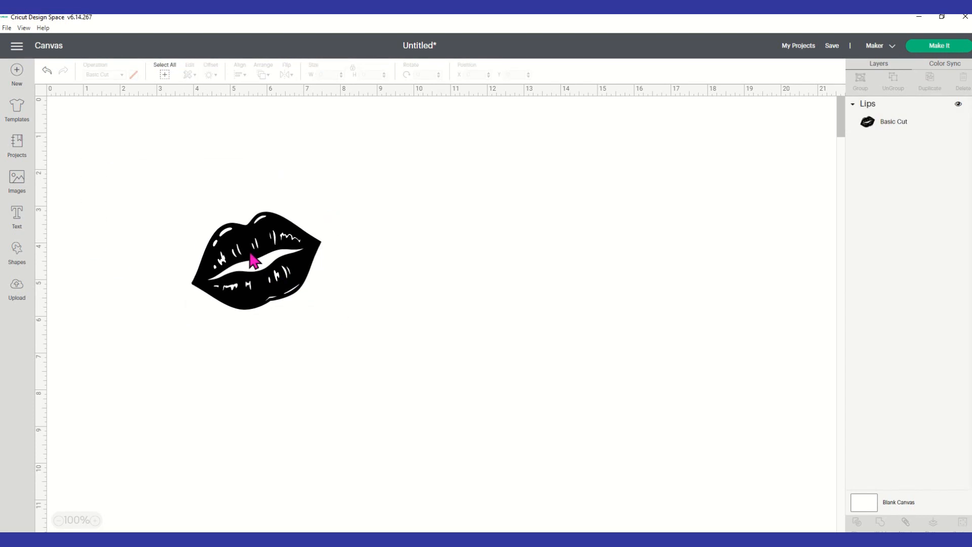
# Add a new text object reading "DOPE" in the Dripping Horror font at size 72.
pyautogui.click(16, 216)
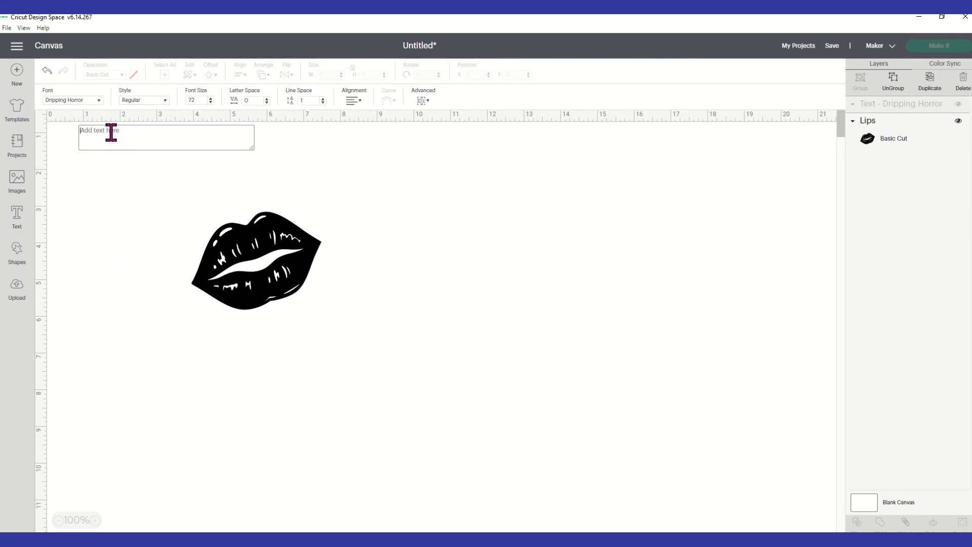
pyautogui.write('DRI')
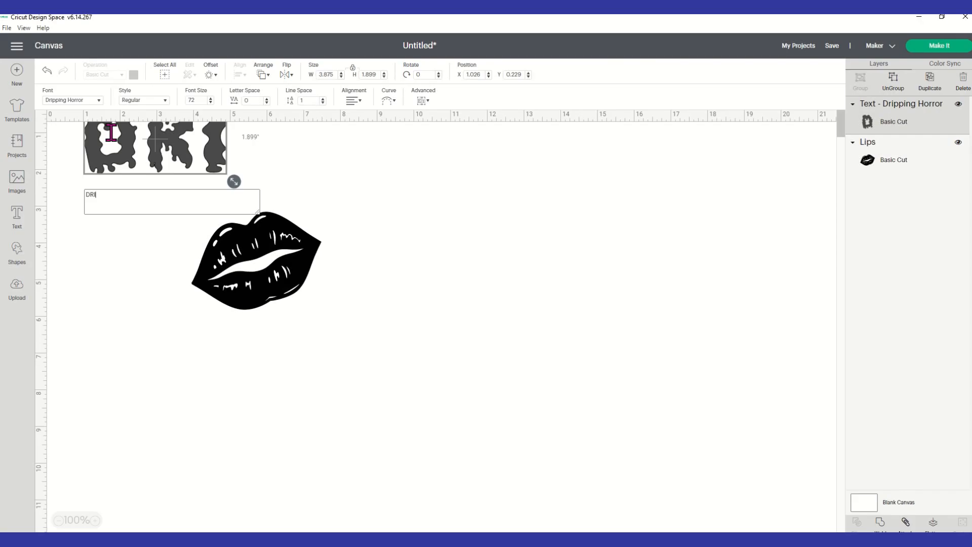
pyautogui.press('BackSpace')
pyautogui.press('BackSpace')
pyautogui.write('OPE')
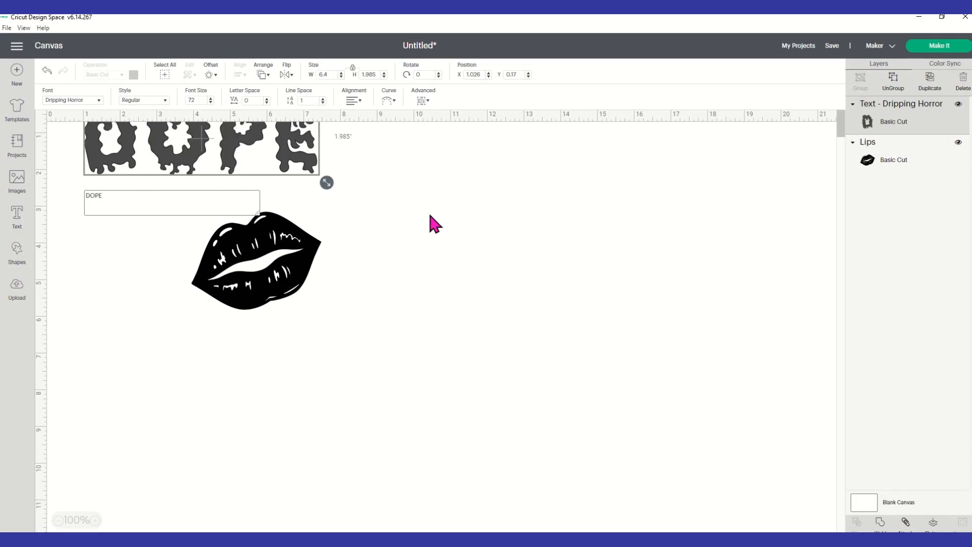
pyautogui.click(430, 216)
# Arrange the DOPE text at about X 3.0, Y 2.4 with the lips image below it, leaving nothing selected.
pyautogui.moveTo(268, 155); pyautogui.dragTo(307, 197)
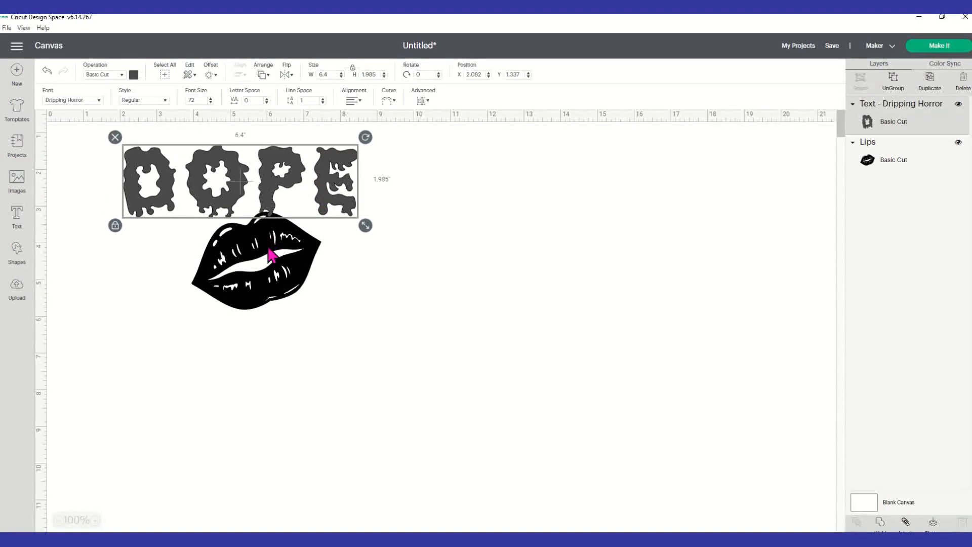
pyautogui.moveTo(265, 261); pyautogui.dragTo(286, 337)
pyautogui.moveTo(320, 206); pyautogui.dragTo(354, 246)
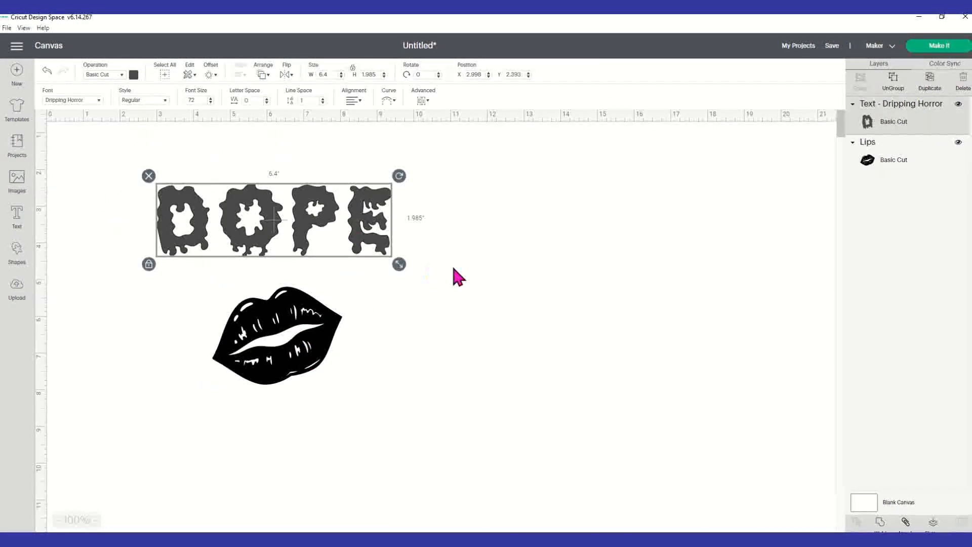
pyautogui.click(455, 284)
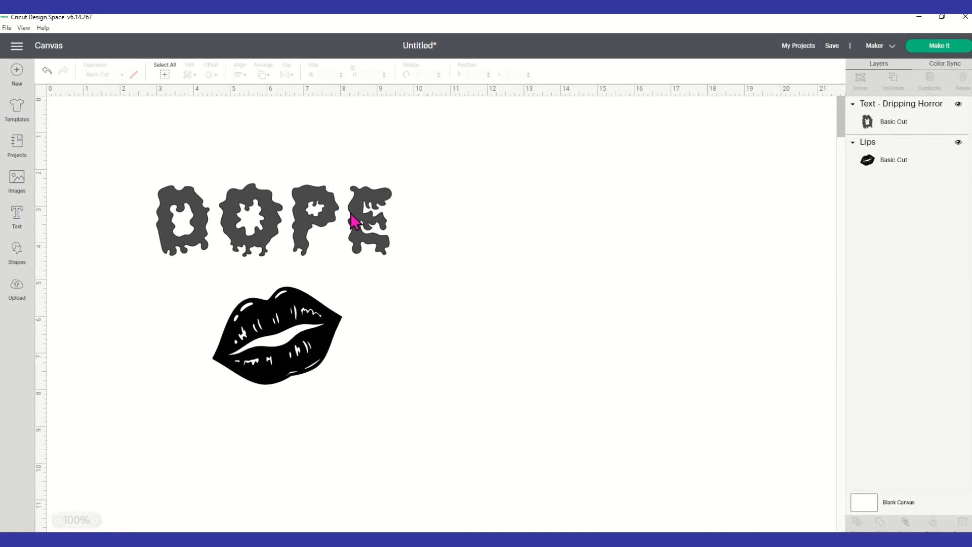
# Search the system fonts for "WOODCUTTER" and apply Woodcutter Dripping Classic Font to the DOPE text.
pyautogui.click(318, 223)
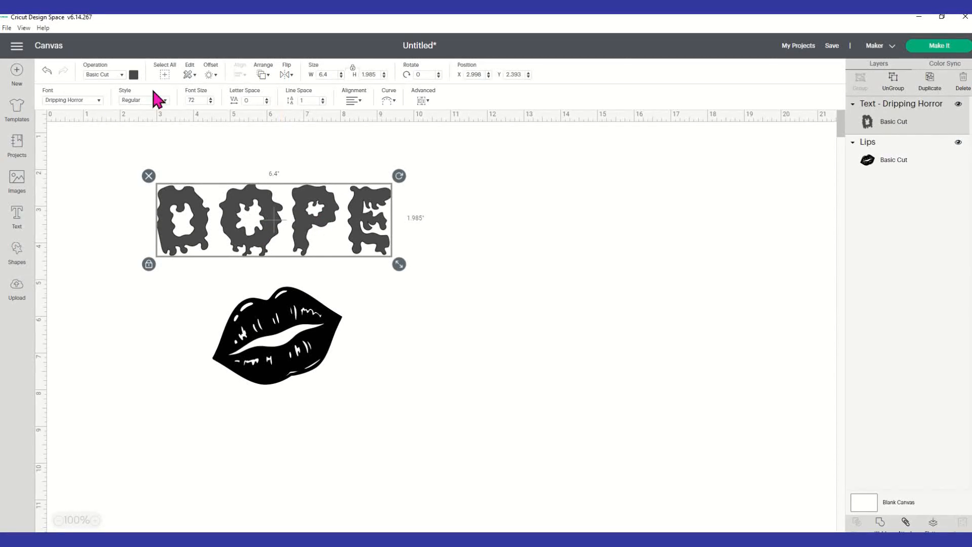
pyautogui.click(96, 99)
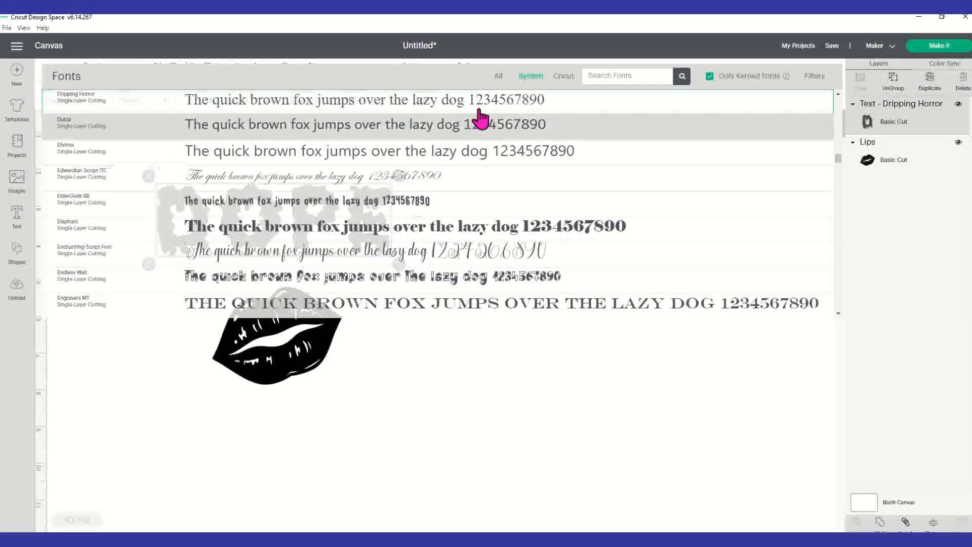
pyautogui.click(612, 77)
pyautogui.write('WOODCUTTER')
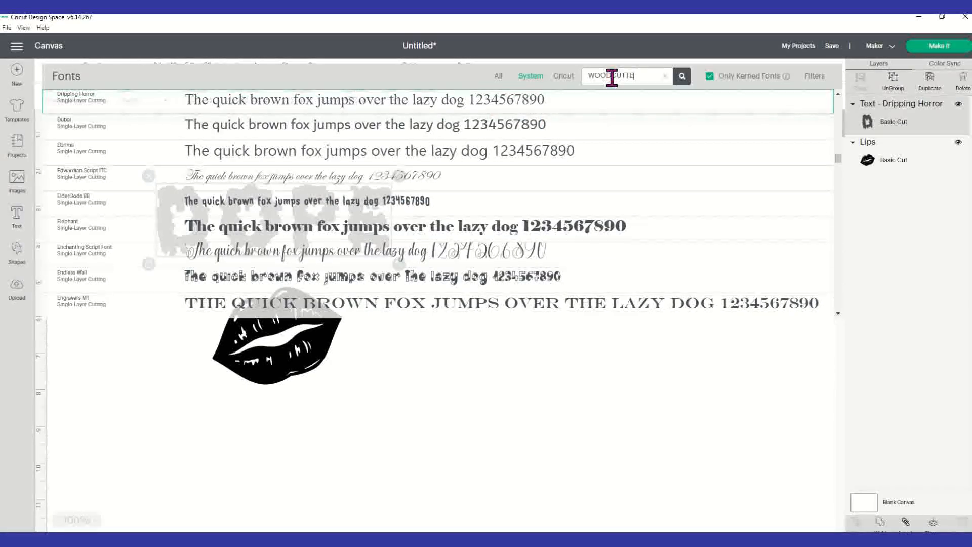
pyautogui.click(683, 77)
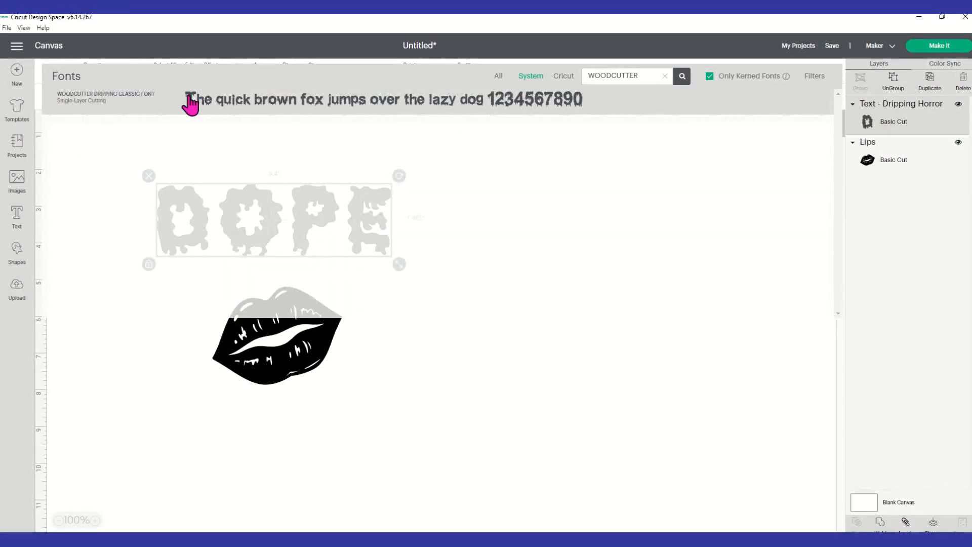
pyautogui.click(347, 100)
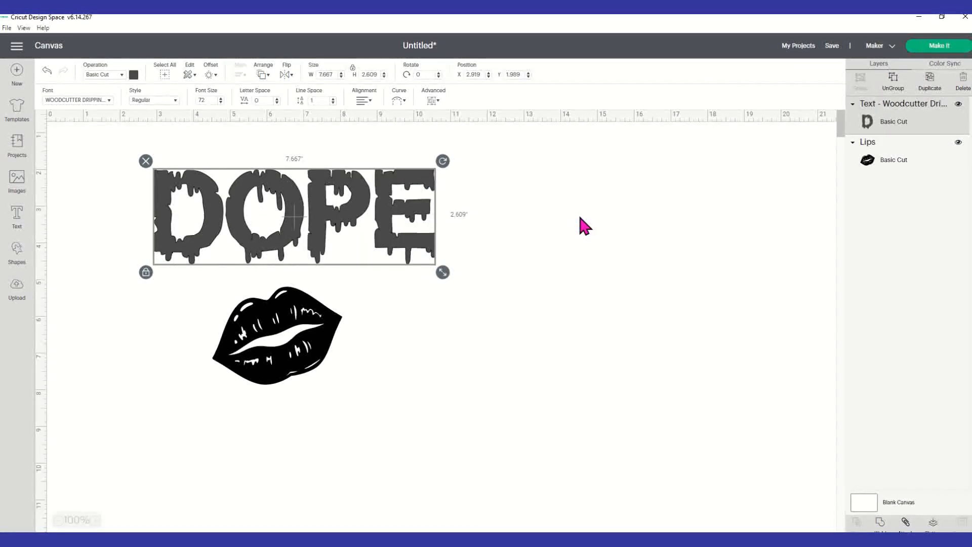
# Replace the O in the DOPE text with spaces and move the lips image into the gap at about X 4.93, Y 1.93.
pyautogui.click(525, 260)
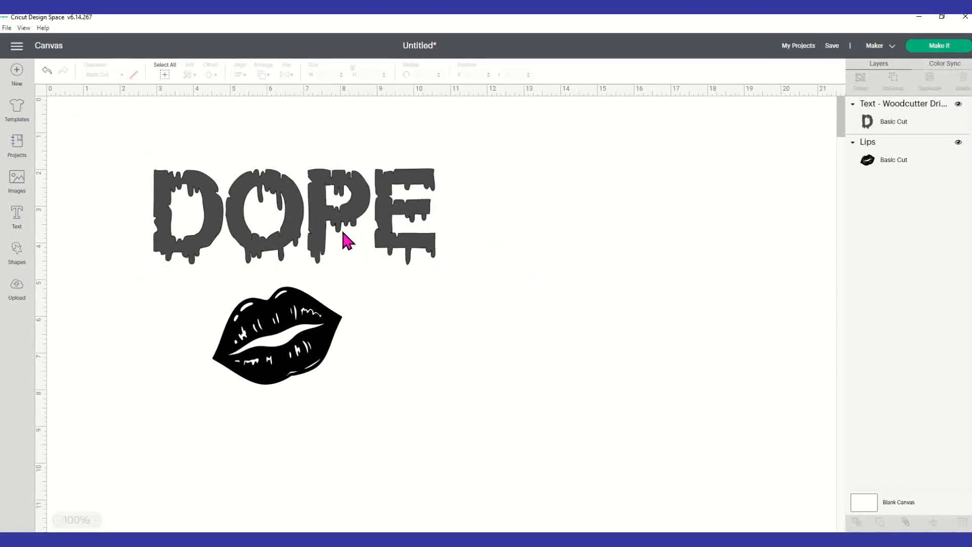
pyautogui.doubleClick(309, 208)
pyautogui.click(158, 134)
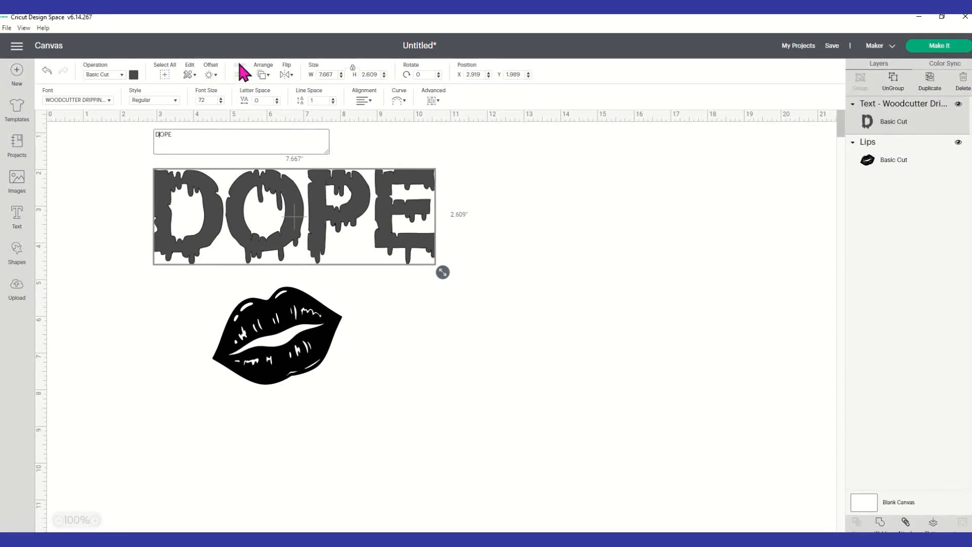
pyautogui.press('Delete')
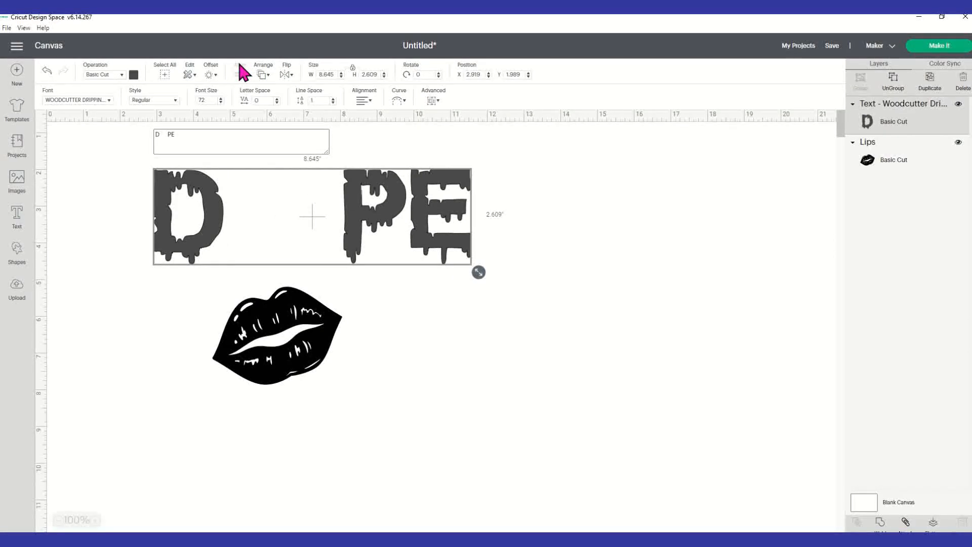
pyautogui.click(797, 331)
pyautogui.moveTo(314, 348); pyautogui.dragTo(330, 229)
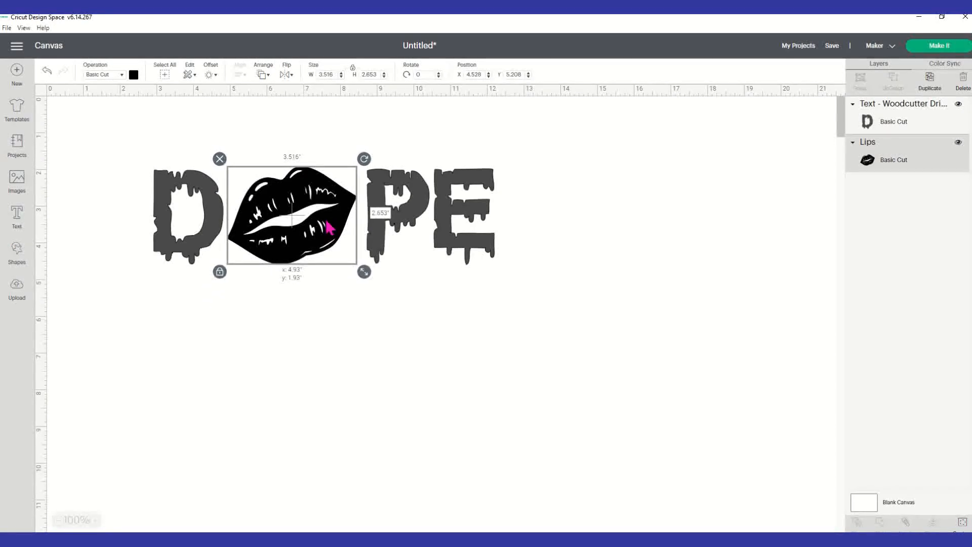
pyautogui.click(376, 405)
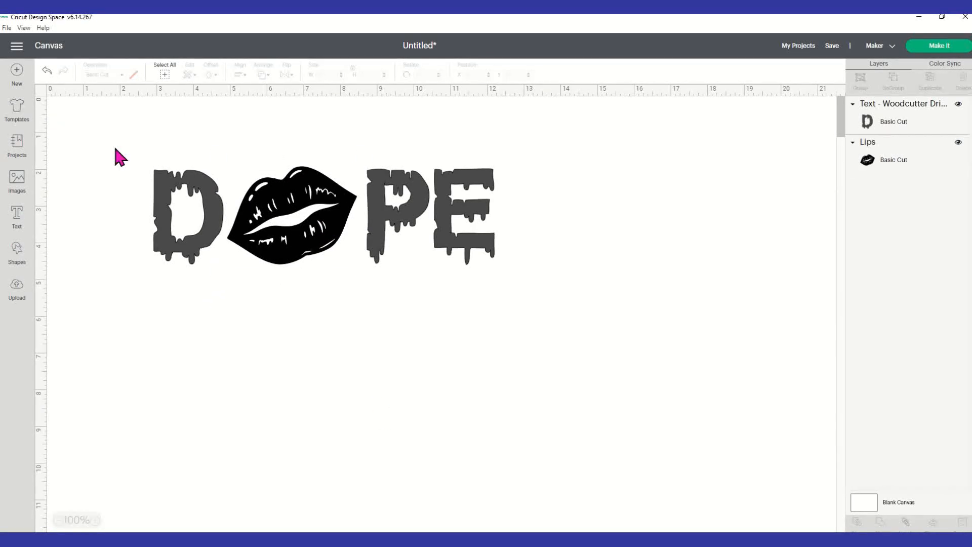
# Group the text with the lips image and move the group slightly up and left on the canvas.
pyautogui.moveTo(116, 140); pyautogui.dragTo(633, 308)
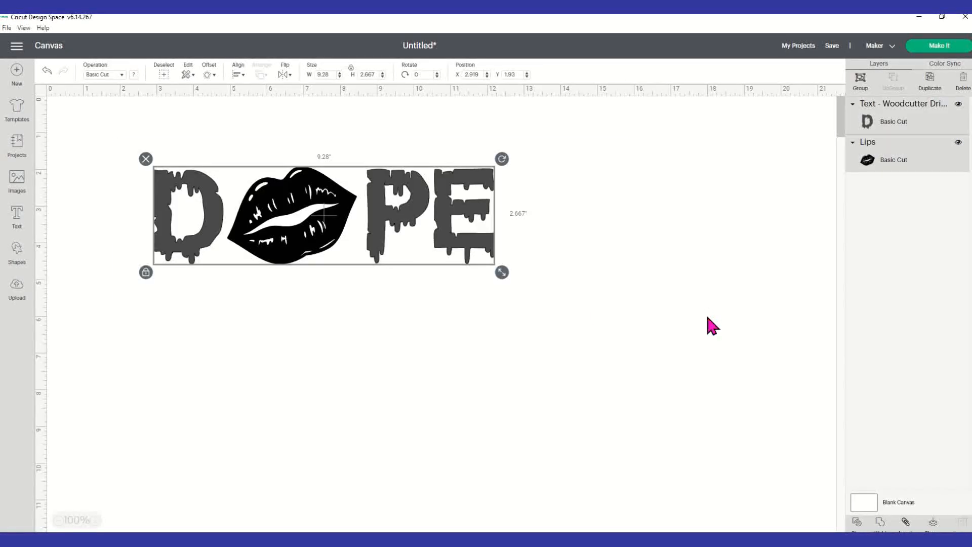
pyautogui.click(861, 92)
pyautogui.click(557, 242)
pyautogui.moveTo(332, 211)
pyautogui.mouseDown()
pyautogui.moveTo(245, 211)
pyautogui.moveTo(247, 260)
pyautogui.moveTo(415, 330)
pyautogui.moveTo(247, 261)
pyautogui.moveTo(252, 229)
pyautogui.moveTo(317, 214)
pyautogui.mouseUp()
pyautogui.click(714, 219)
# Add a new text object reading "P" and place it below the grouped design at about X 2.7, Y 5.1.
pyautogui.click(310, 253)
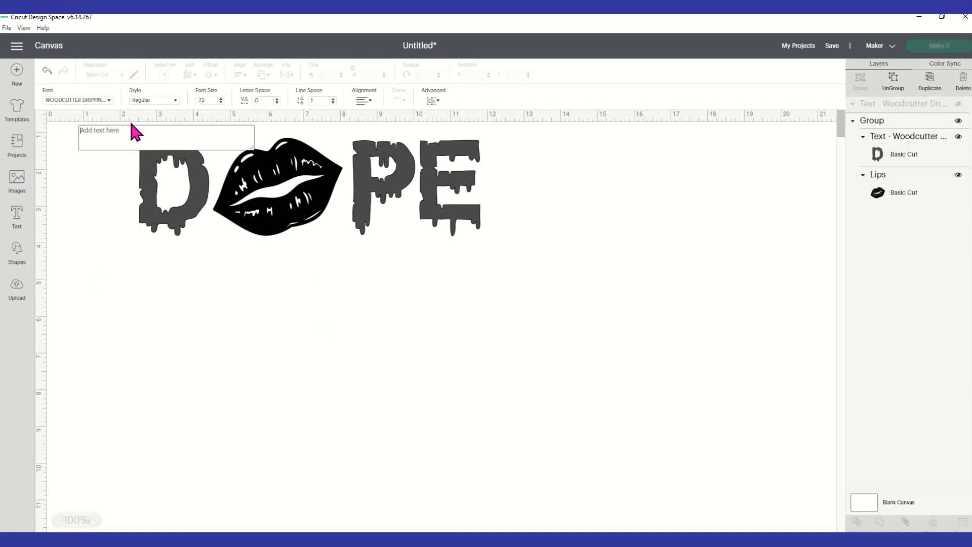
pyautogui.write('P')
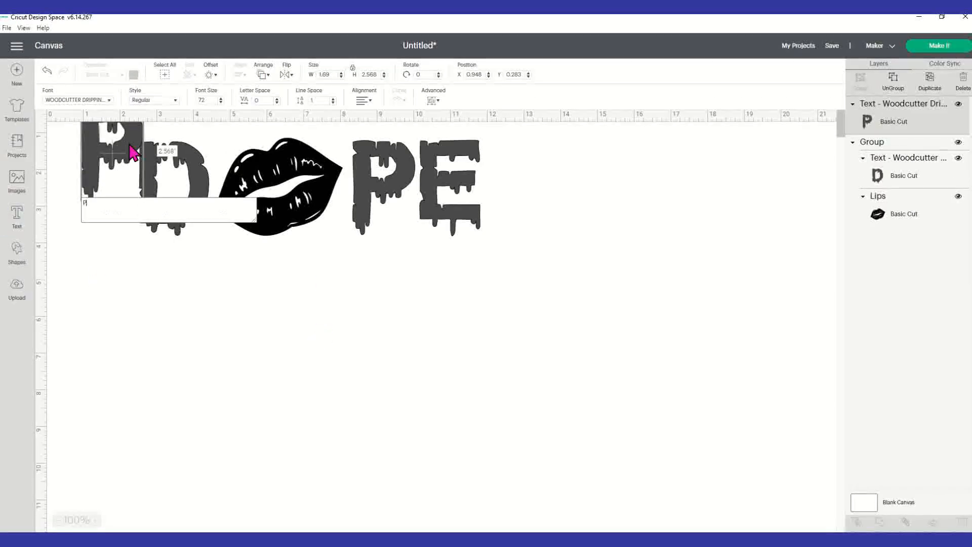
pyautogui.moveTo(135, 152); pyautogui.dragTo(170, 284)
pyautogui.click(165, 276)
pyautogui.moveTo(134, 243); pyautogui.dragTo(182, 325)
pyautogui.click(284, 331)
pyautogui.click(169, 325)
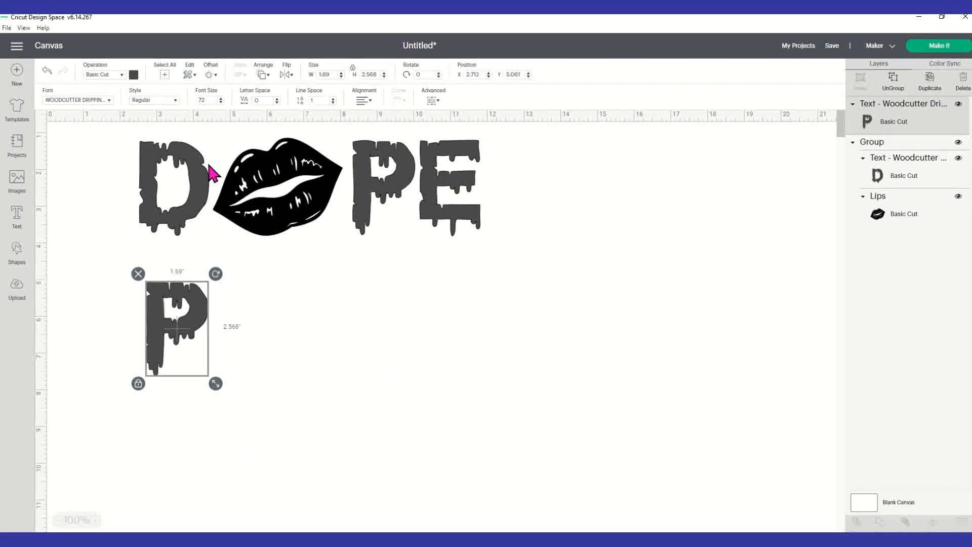
# Search the system fonts for "DRIPPIN" and apply the Dripping font to the P text.
pyautogui.click(109, 101)
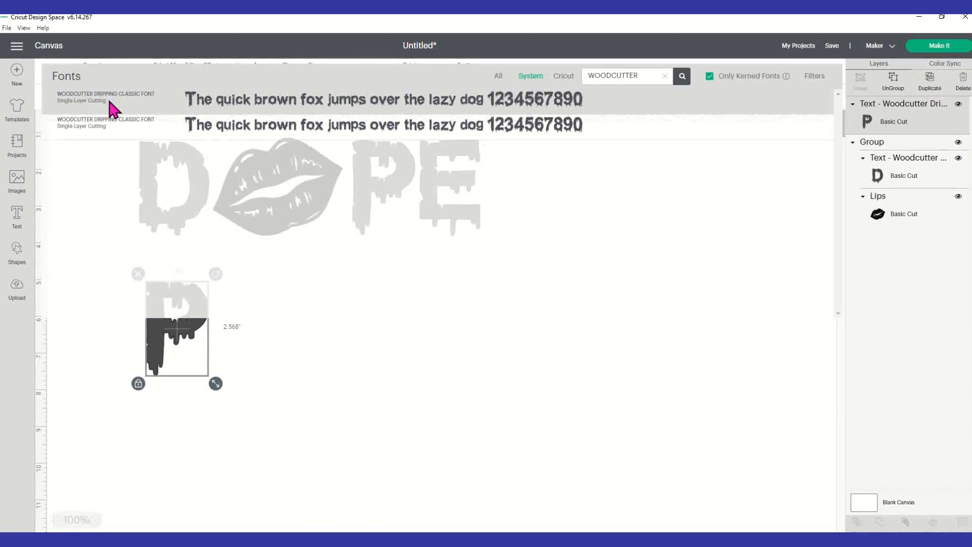
pyautogui.click(665, 75)
pyautogui.write('DRIPPIN')
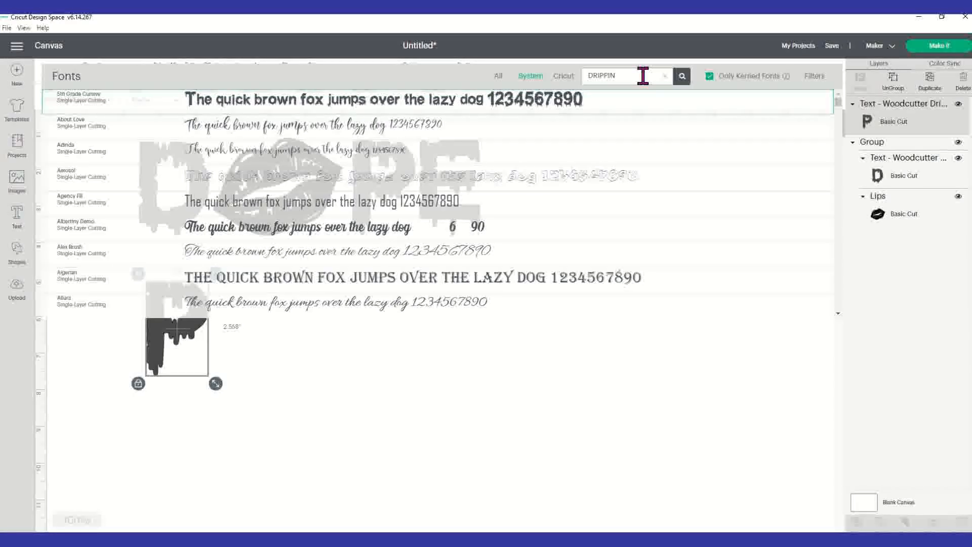
pyautogui.click(684, 77)
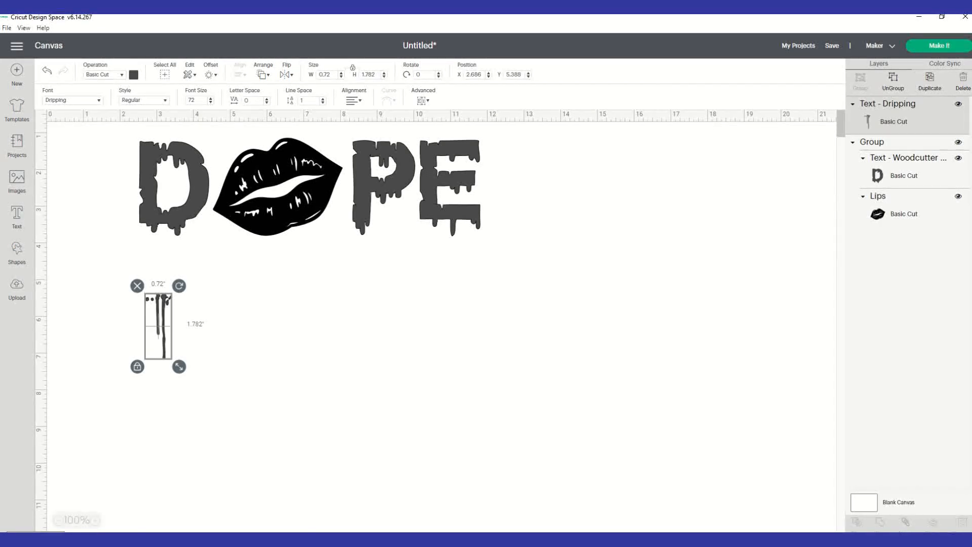
# Switch to Character Map, move its window off the design, and display the characters of the Dripping font.
pyautogui.click(305, 539)
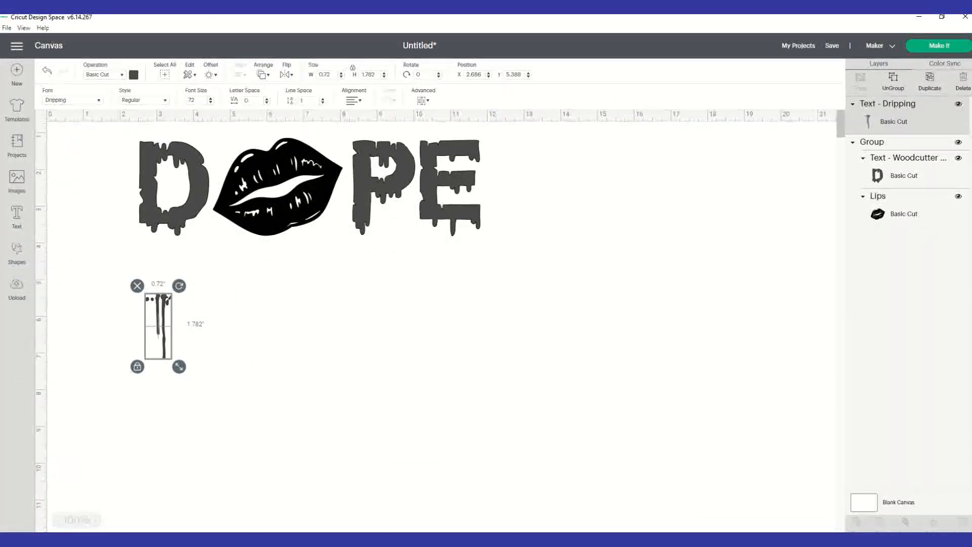
pyautogui.hotkey('alt', 'Tab')
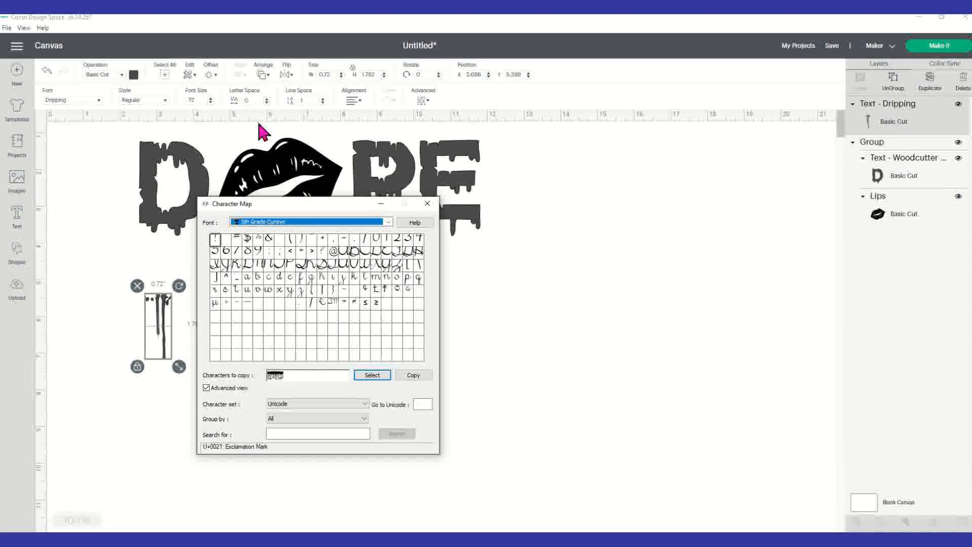
pyautogui.moveTo(263, 202); pyautogui.dragTo(549, 146)
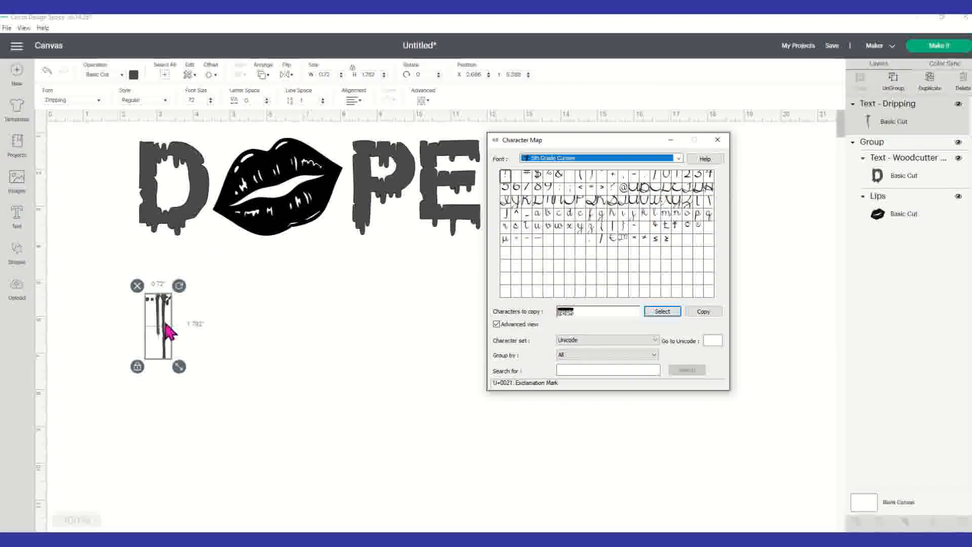
pyautogui.click(679, 159)
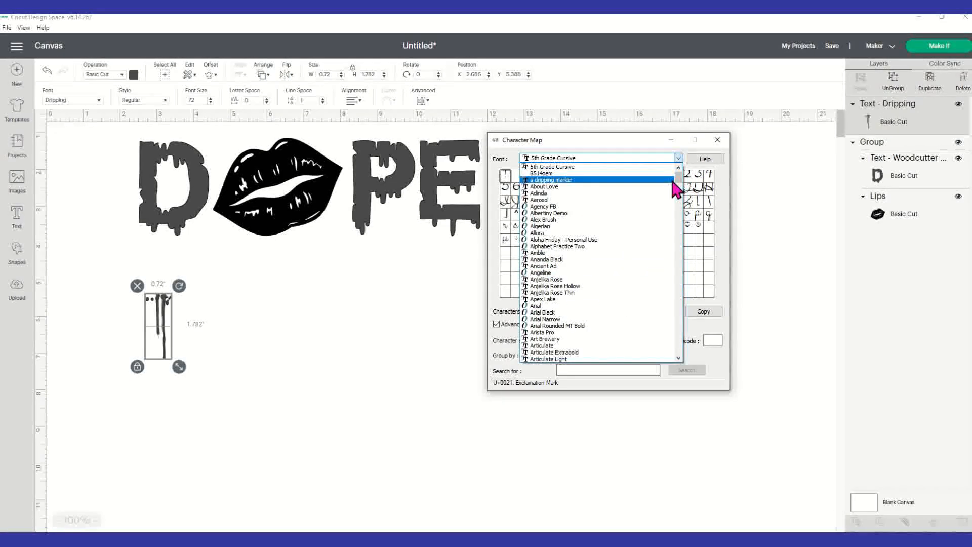
pyautogui.moveTo(679, 177); pyautogui.dragTo(694, 223)
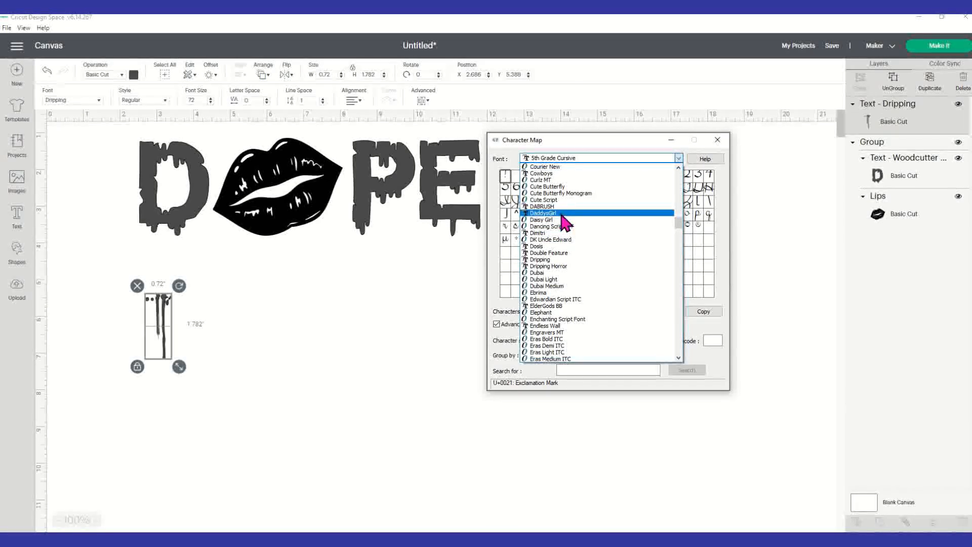
pyautogui.click(560, 260)
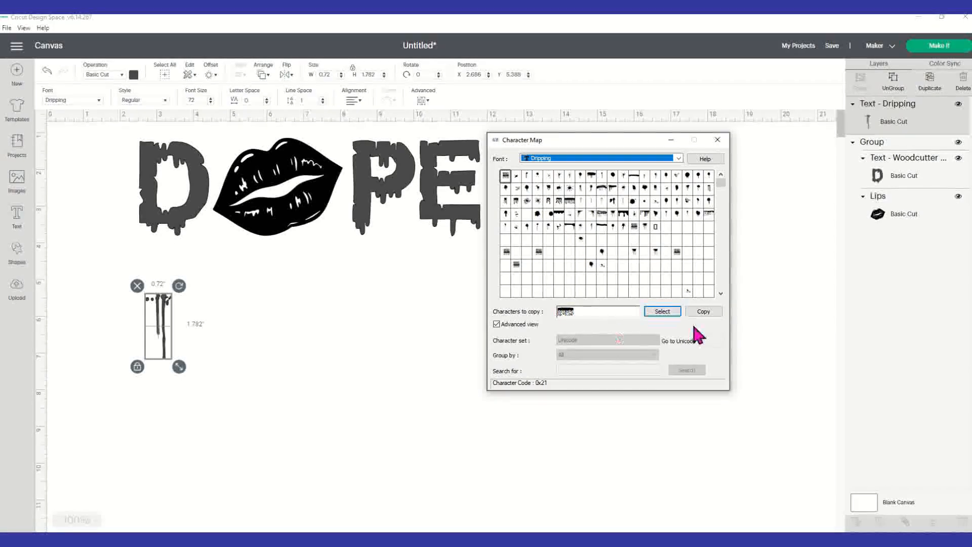
# Clear the characters to copy in Character Map, then select and copy the wide drip border character with code 0x4F.
pyautogui.doubleClick(599, 313)
pyautogui.hotkey('ctrl', 'x')
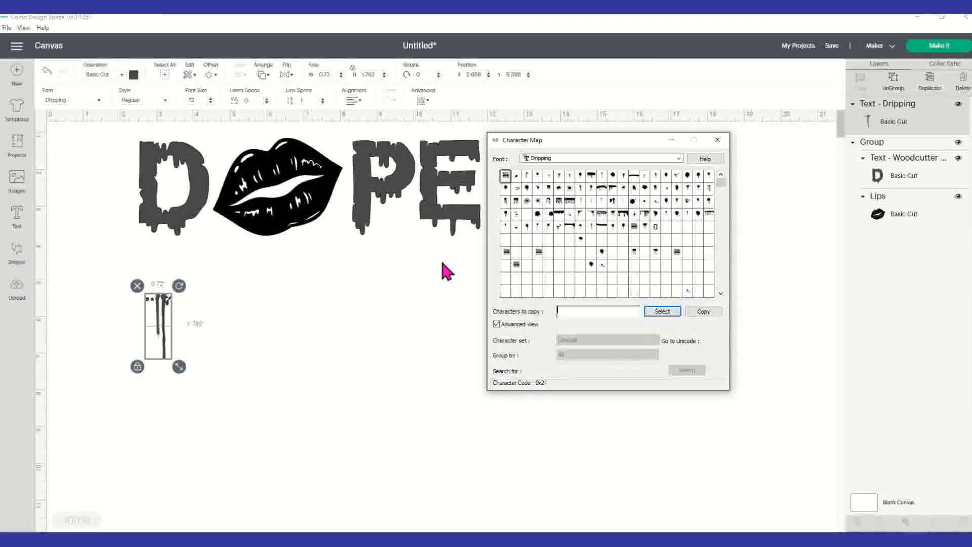
pyautogui.click(517, 177)
pyautogui.moveTo(517, 177); pyautogui.dragTo(592, 206)
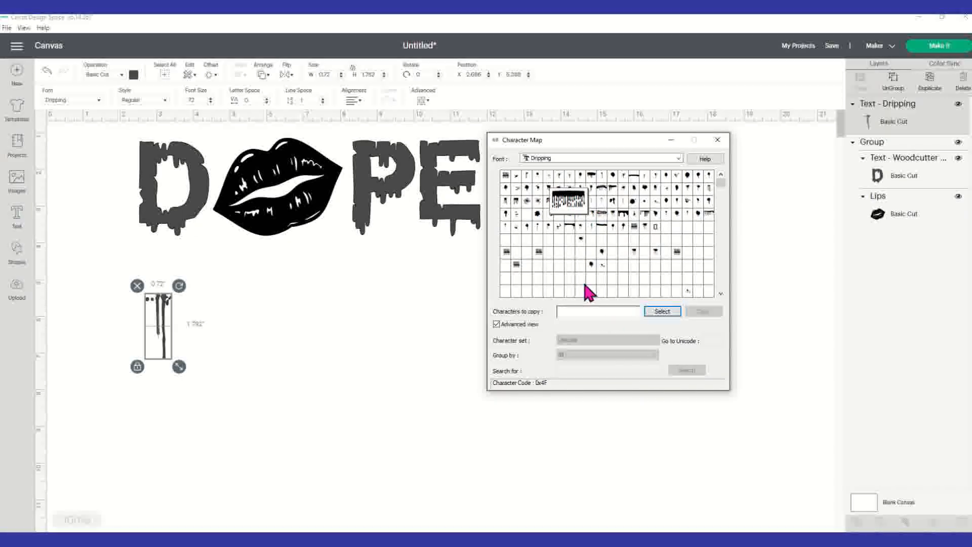
pyautogui.click(662, 312)
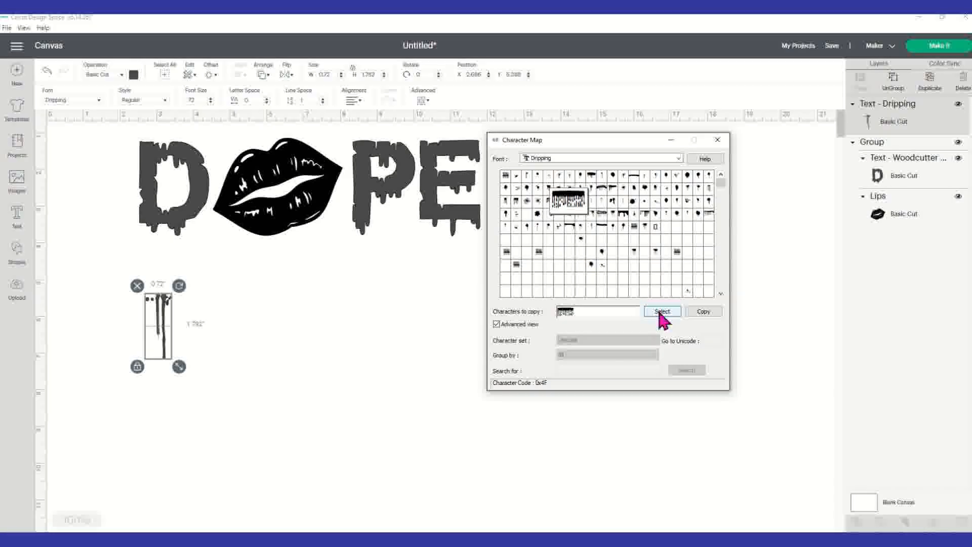
pyautogui.click(709, 312)
# Return to Cricut Design Space and replace the P in the Dripping text with the copied drip border character.
pyautogui.click(672, 141)
pyautogui.doubleClick(161, 330)
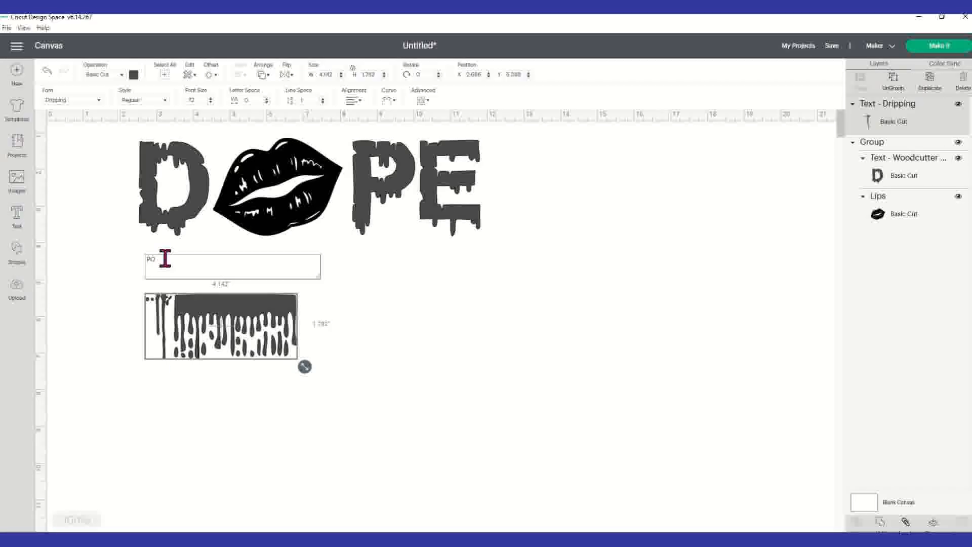
pyautogui.press('BackSpace')
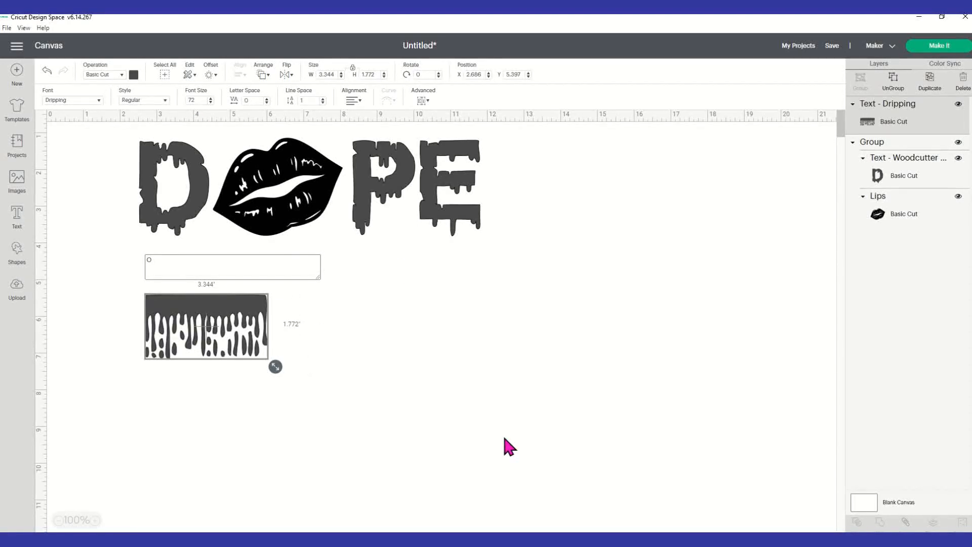
pyautogui.click(506, 446)
pyautogui.click(242, 337)
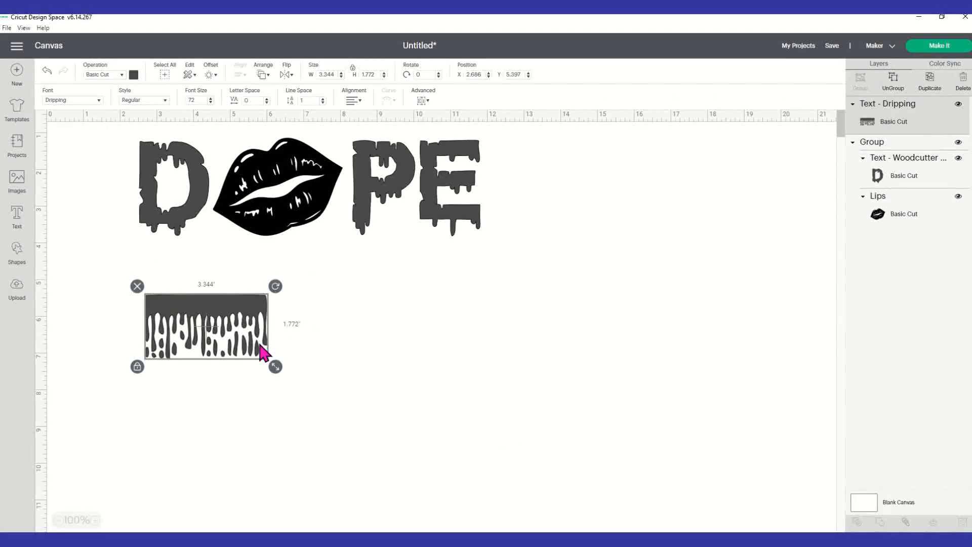
# Unlock the drip border's proportions, enlarge it to about 9.4 by 3.1 inches, and place it directly beneath the DOPE design.
pyautogui.click(137, 367)
pyautogui.moveTo(275, 367); pyautogui.dragTo(471, 419)
pyautogui.moveTo(373, 352); pyautogui.dragTo(366, 287)
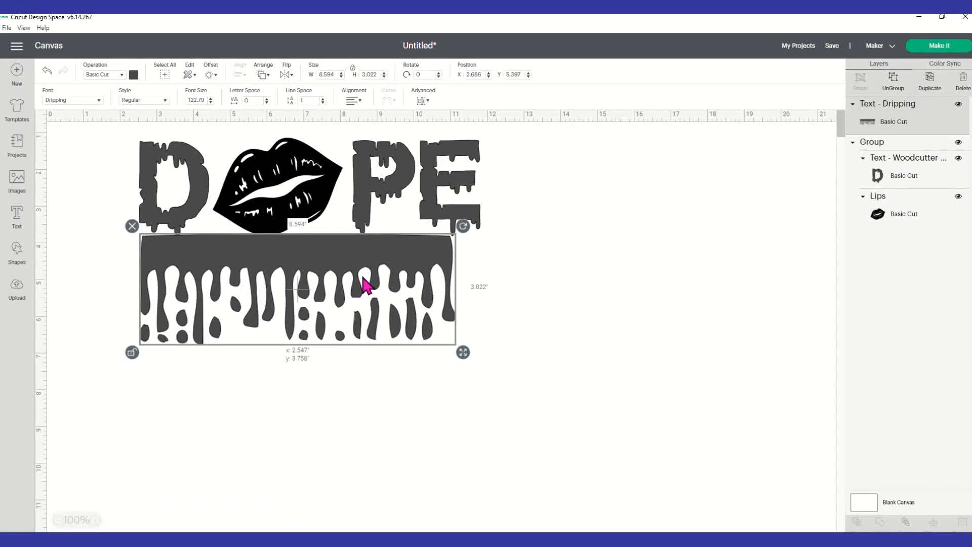
pyautogui.moveTo(363, 270)
pyautogui.mouseDown()
pyautogui.moveTo(358, 277)
pyautogui.moveTo(349, 258)
pyautogui.mouseUp()
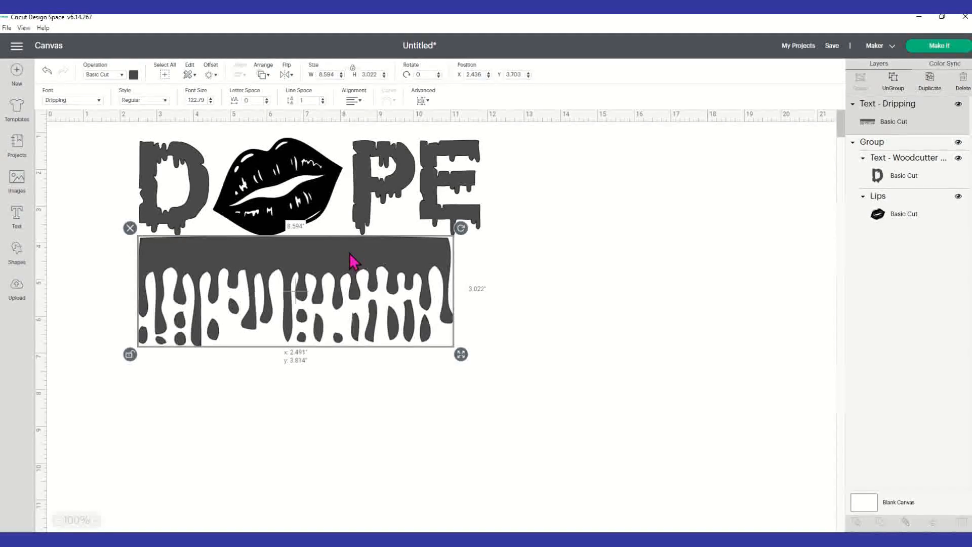
pyautogui.moveTo(458, 355); pyautogui.dragTo(486, 359)
pyautogui.click(606, 319)
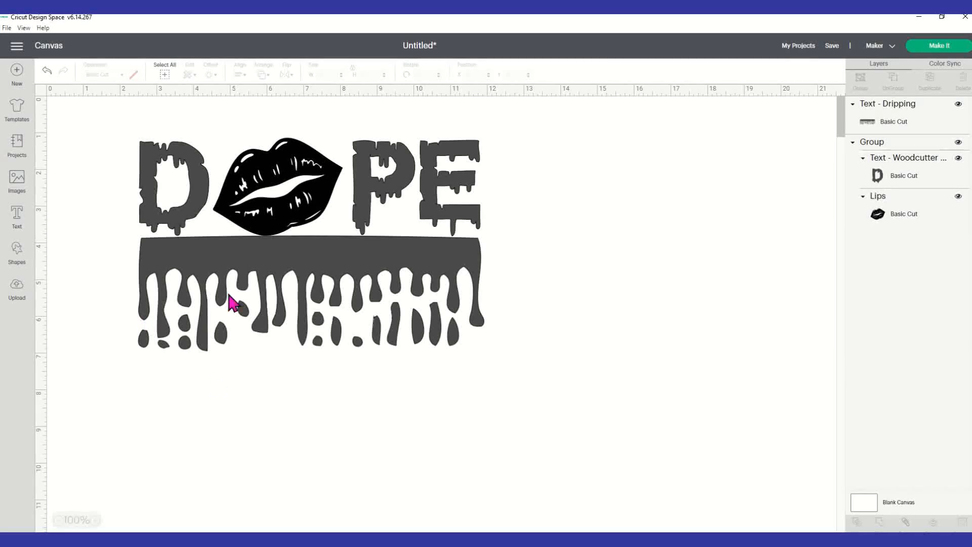
# Stretch the drip border to about 9.5 by 4.8 inches and reposition it against the underside of the DOPE design at about X 2.3, Y 3.8.
pyautogui.click(241, 282)
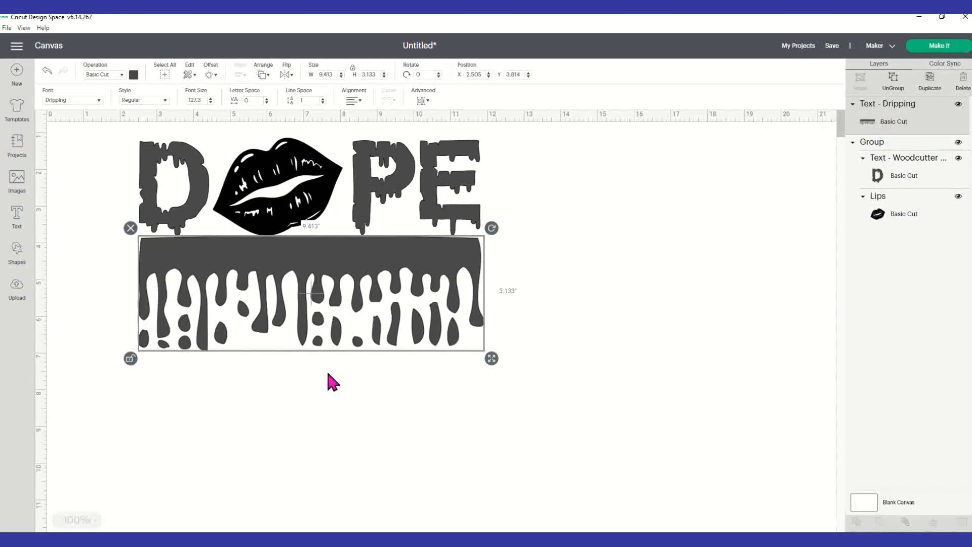
pyautogui.moveTo(495, 362); pyautogui.dragTo(496, 424)
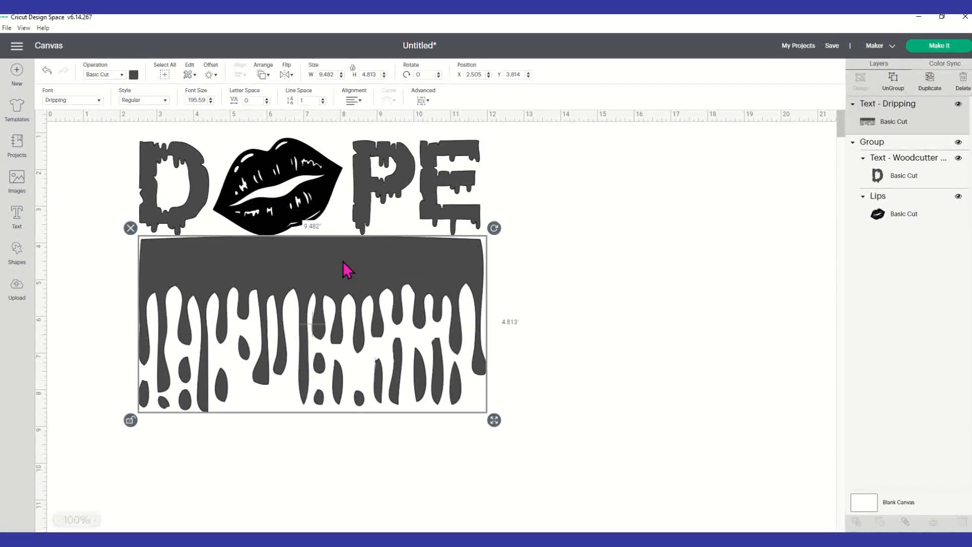
pyautogui.moveTo(343, 269)
pyautogui.mouseDown()
pyautogui.moveTo(351, 282)
pyautogui.moveTo(336, 279)
pyautogui.mouseUp()
pyautogui.click(573, 289)
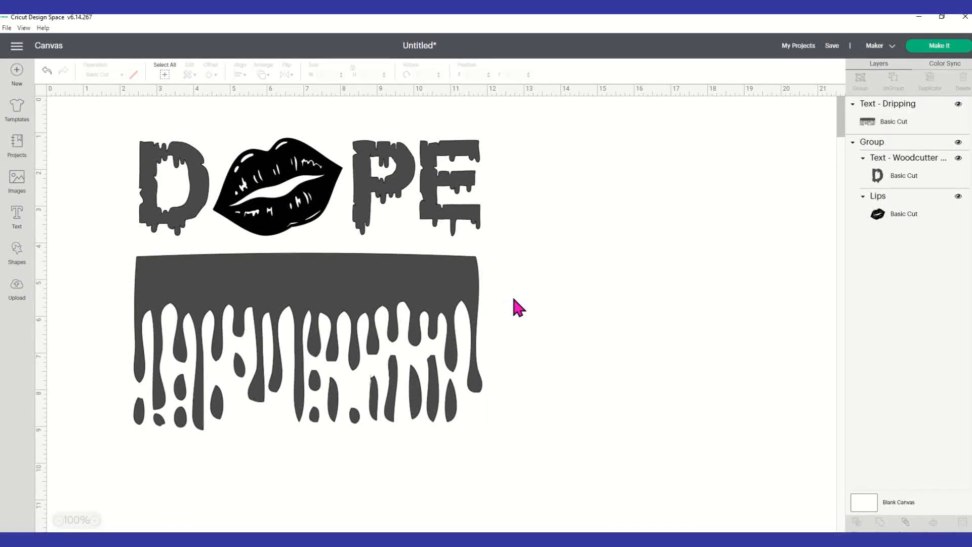
pyautogui.moveTo(295, 279); pyautogui.dragTo(294, 270)
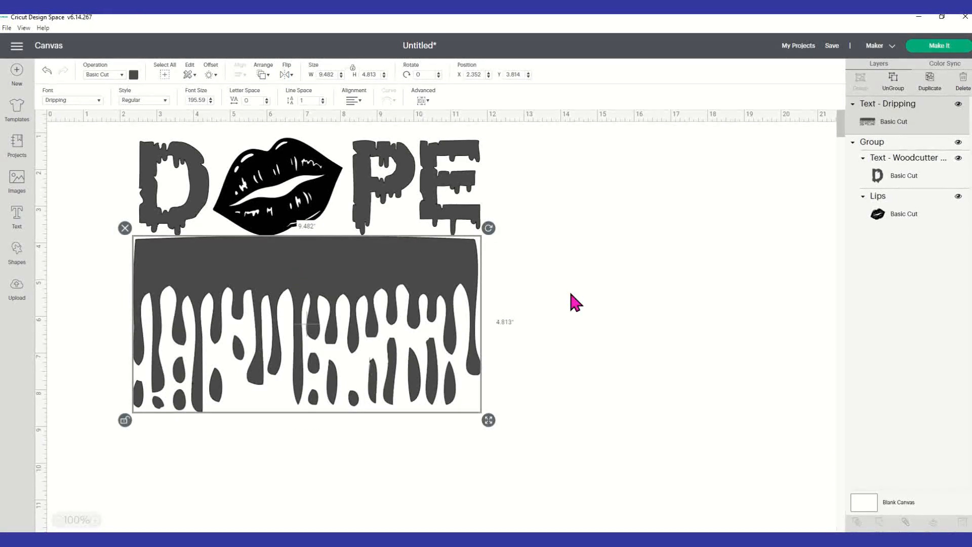
pyautogui.click(571, 299)
pyautogui.moveTo(432, 291); pyautogui.dragTo(434, 293)
pyautogui.click(546, 273)
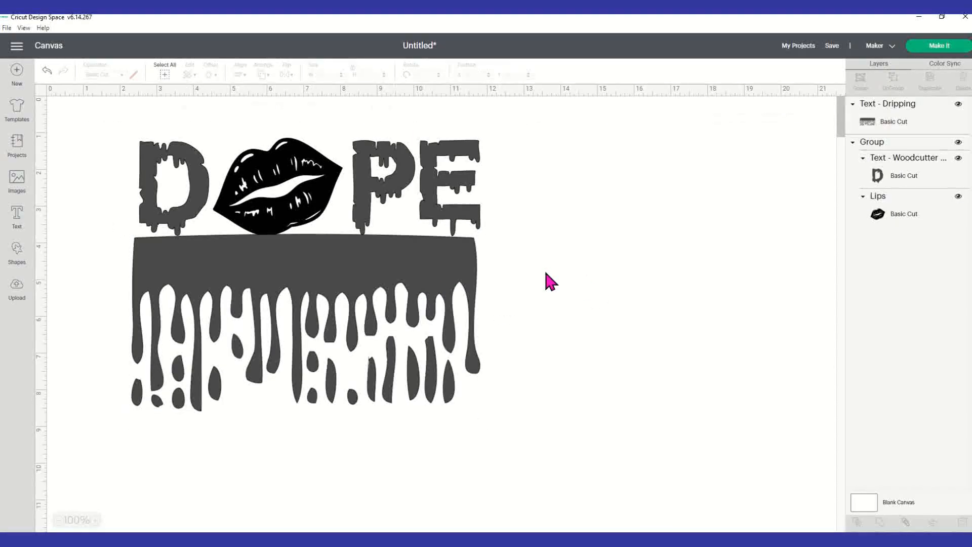
# Fine-tune the drip border's width to match the DOPE design and shift it to about X 2.48, Y 3.79, leaving nothing selected.
pyautogui.click(471, 356)
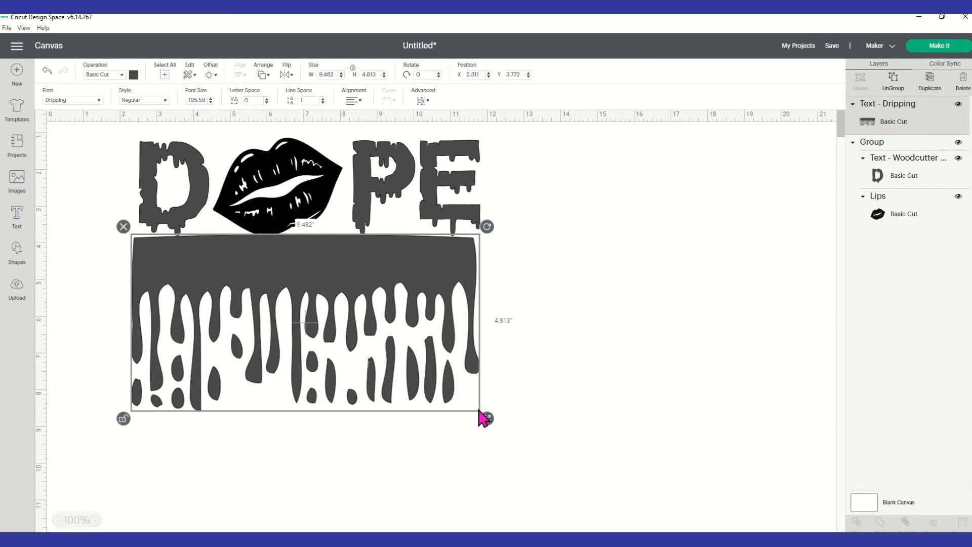
pyautogui.moveTo(493, 422); pyautogui.dragTo(497, 423)
pyautogui.moveTo(249, 296); pyautogui.dragTo(254, 294)
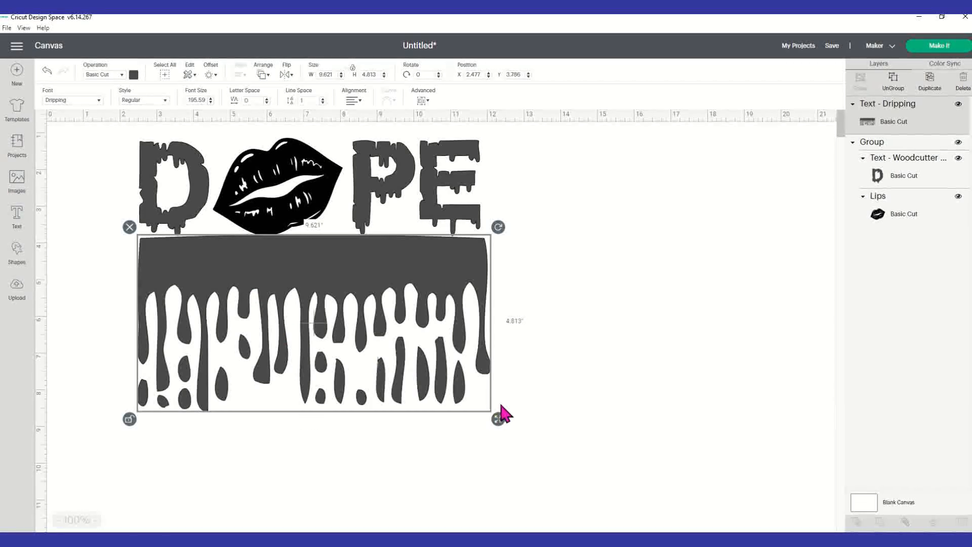
pyautogui.moveTo(500, 422); pyautogui.dragTo(493, 423)
pyautogui.click(502, 428)
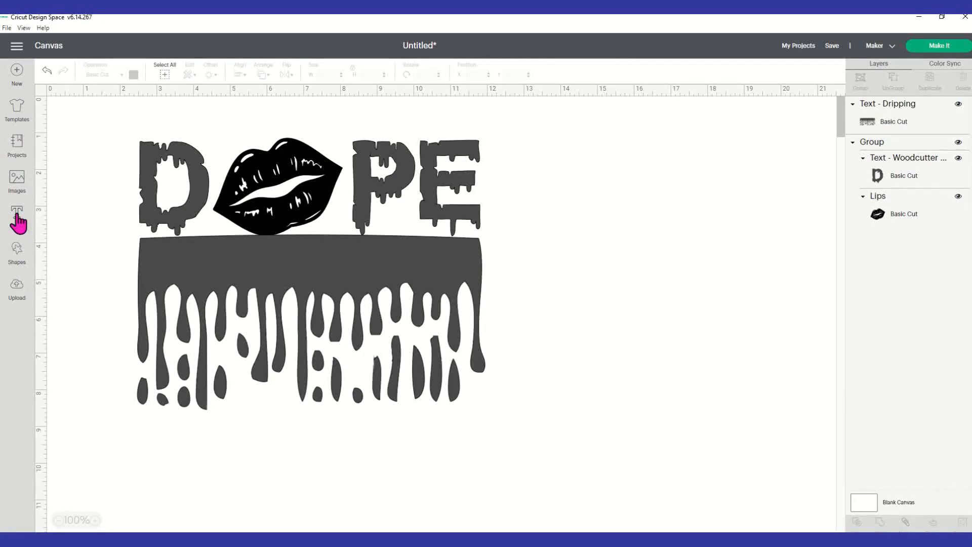
# Add the text "BLACK GIRL" in the Dripping font and place it below the drip border at about X 2.4, Y 9.5.
pyautogui.click(18, 222)
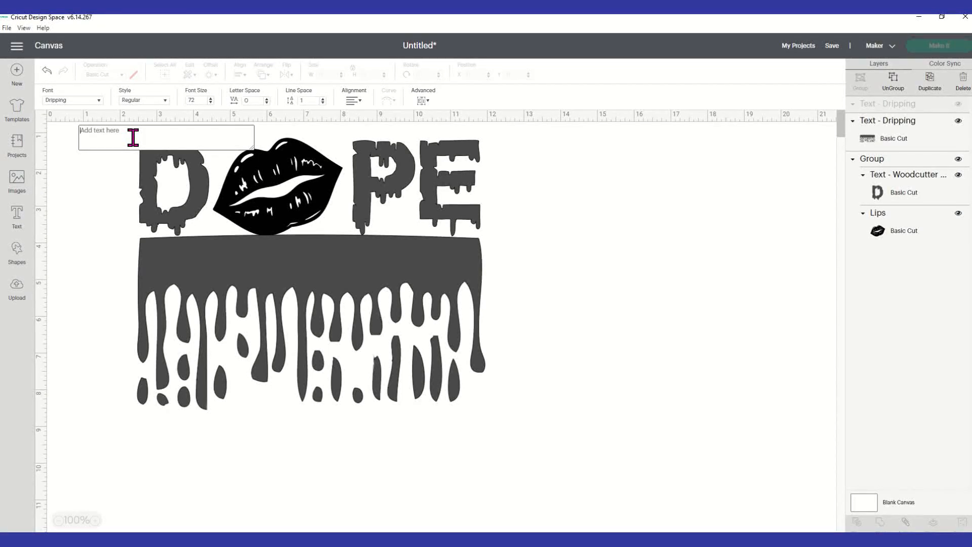
pyautogui.write('BLA')
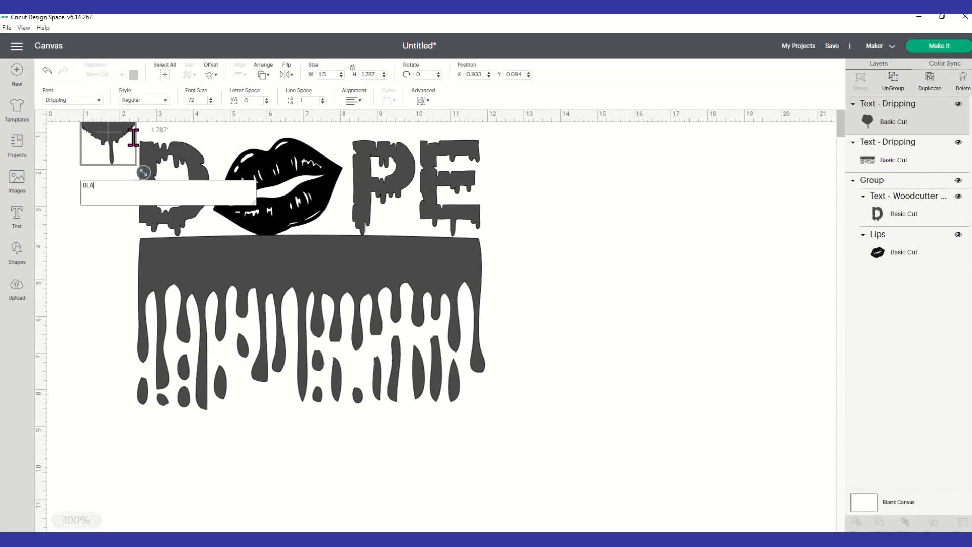
pyautogui.write('CK G')
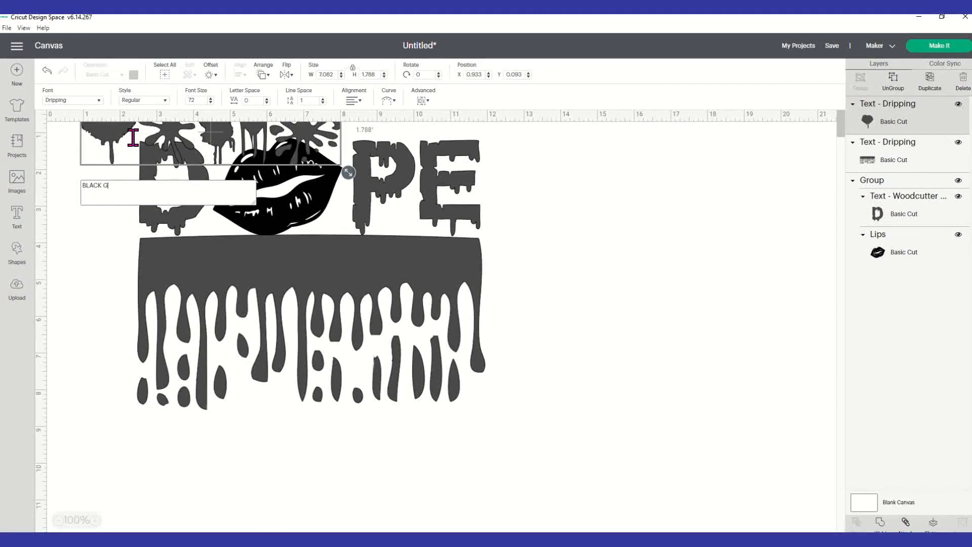
pyautogui.write('IRL')
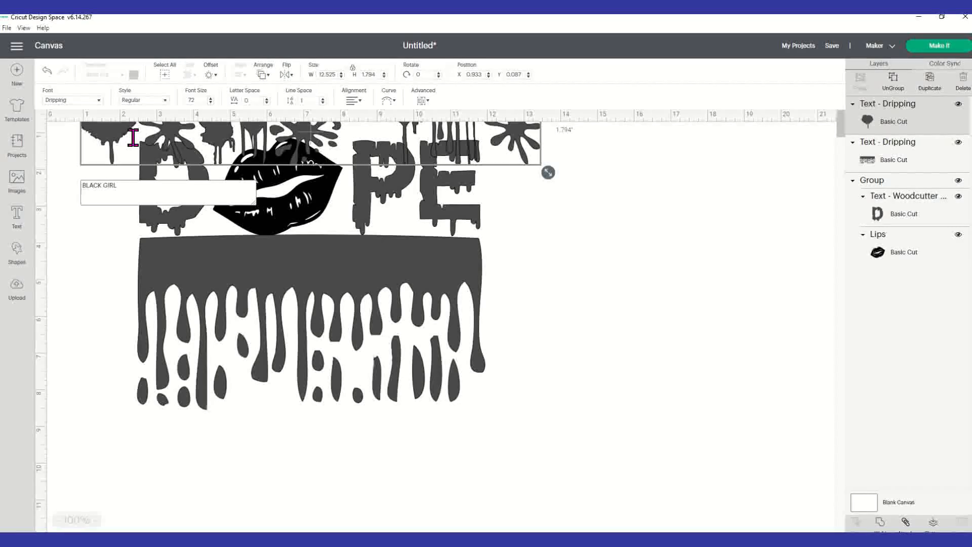
pyautogui.click(686, 269)
pyautogui.moveTo(491, 137); pyautogui.dragTo(552, 497)
pyautogui.scroll(-3, 588, 415)
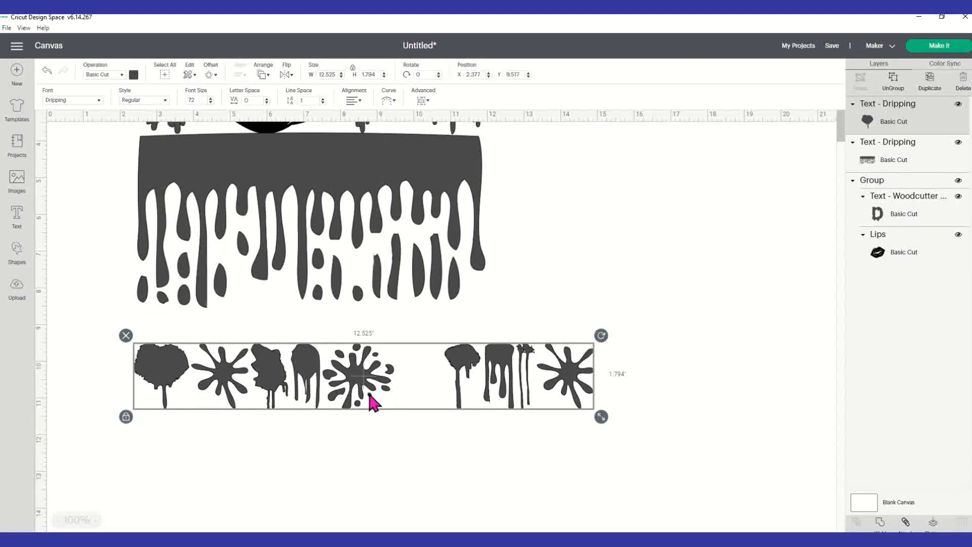
# Search the system fonts for "A DRIPP" and set the BLACK GIRL text to the a dripping marker font.
pyautogui.click(98, 99)
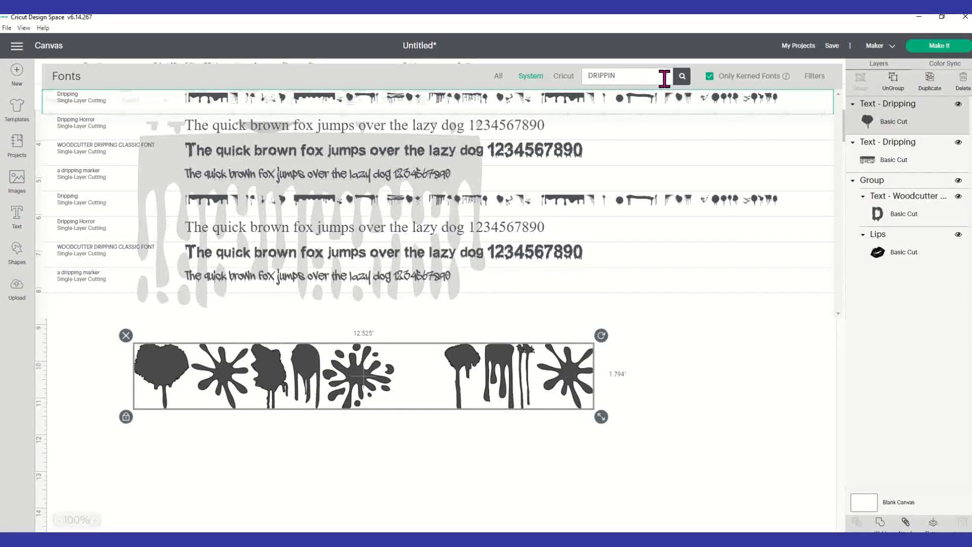
pyautogui.doubleClick(640, 76)
pyautogui.write('A S')
pyautogui.press('BackSpace')
pyautogui.write('DRIPP')
pyautogui.click(683, 77)
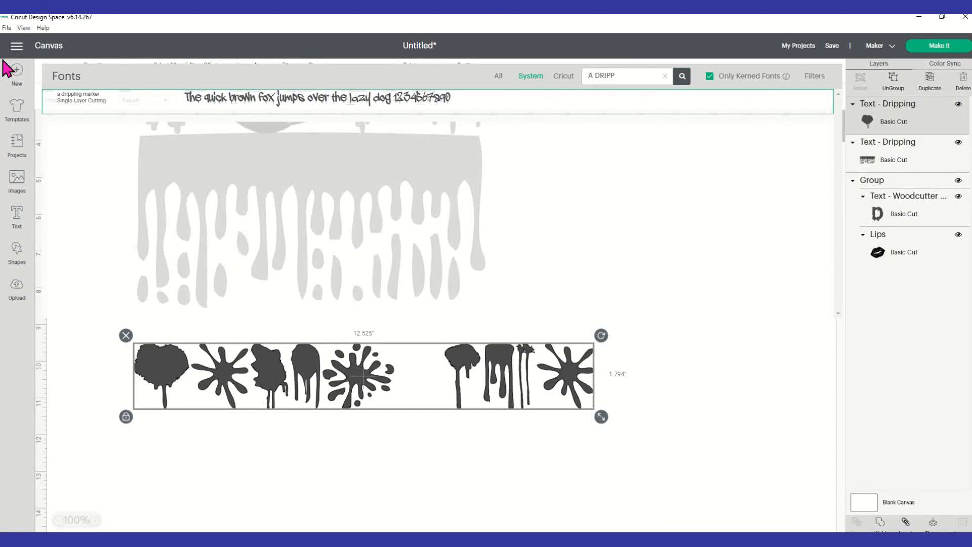
pyautogui.click(80, 108)
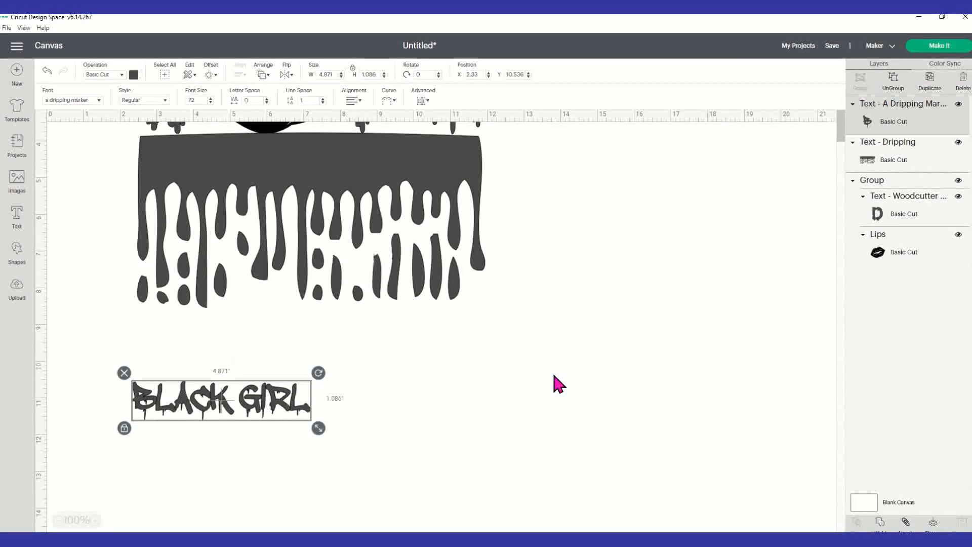
# Color the BLACK GIRL text white and center it on the solid band of the drip border at about X 4.72, Y 3.99.
pyautogui.moveTo(292, 415); pyautogui.dragTo(367, 413)
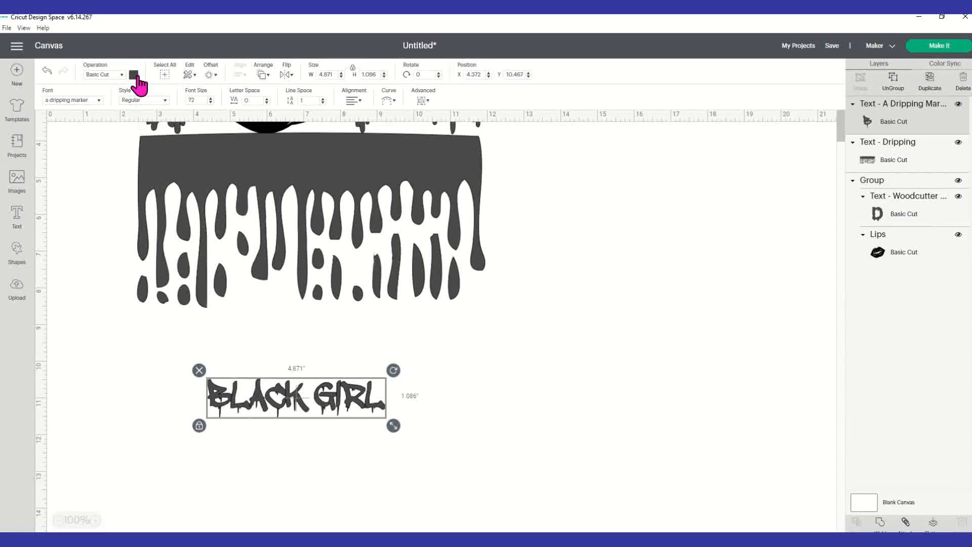
pyautogui.click(134, 75)
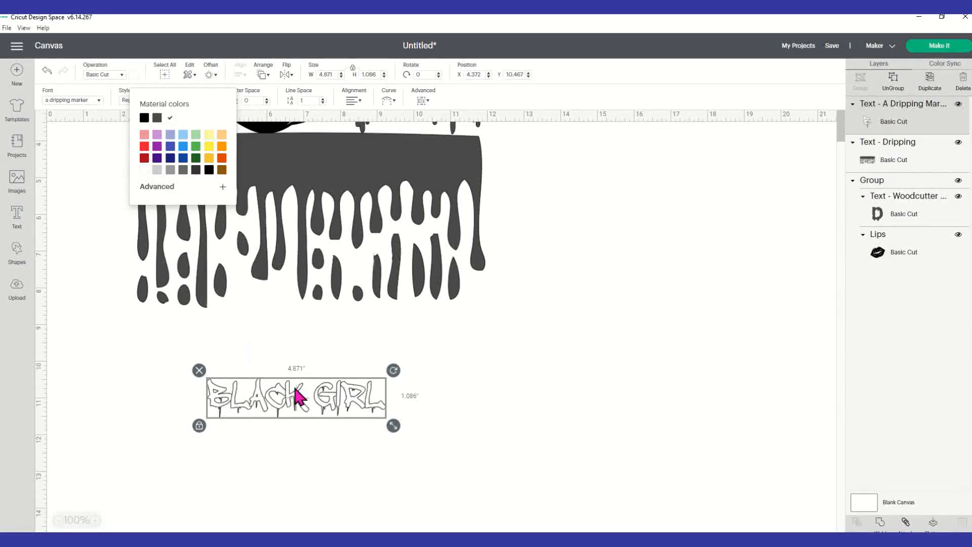
pyautogui.moveTo(331, 412); pyautogui.dragTo(341, 165)
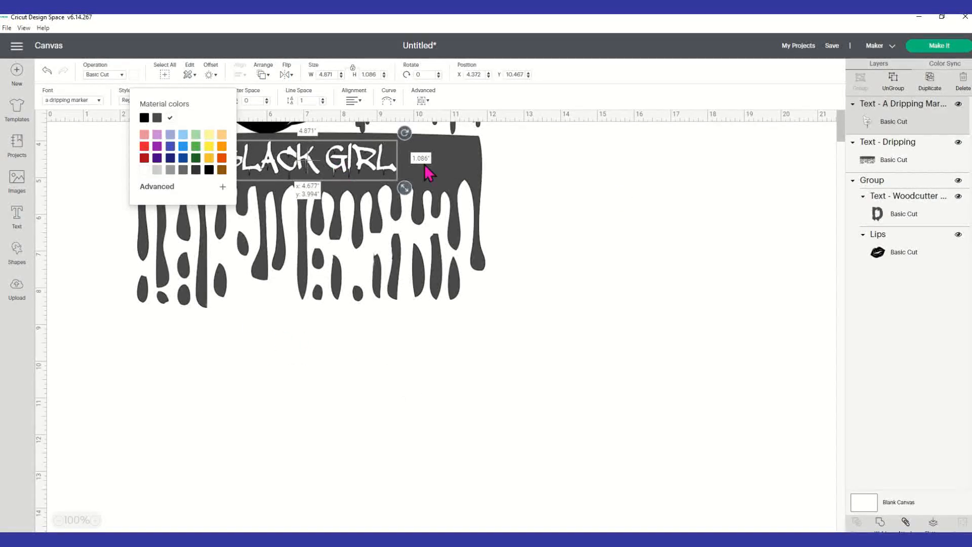
pyautogui.click(407, 285)
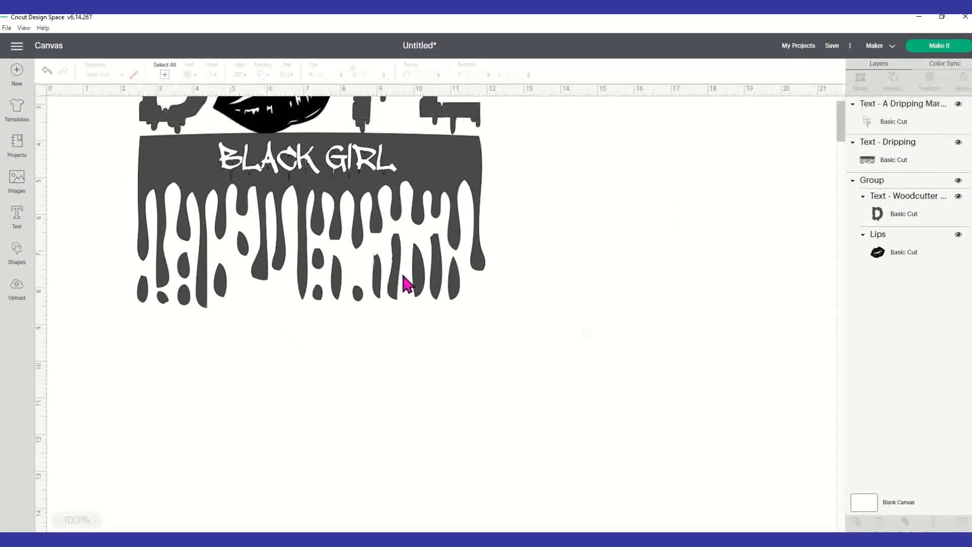
pyautogui.click(348, 168)
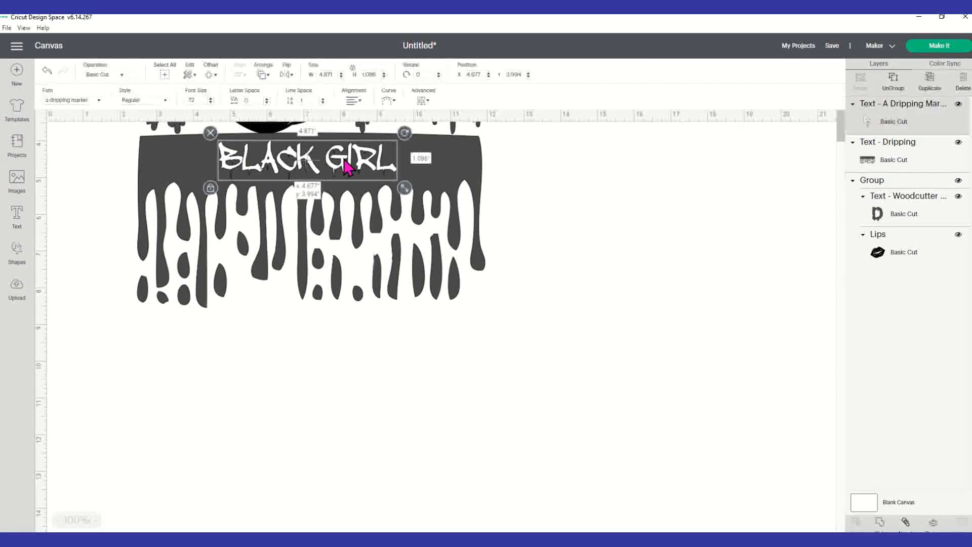
pyautogui.click(618, 198)
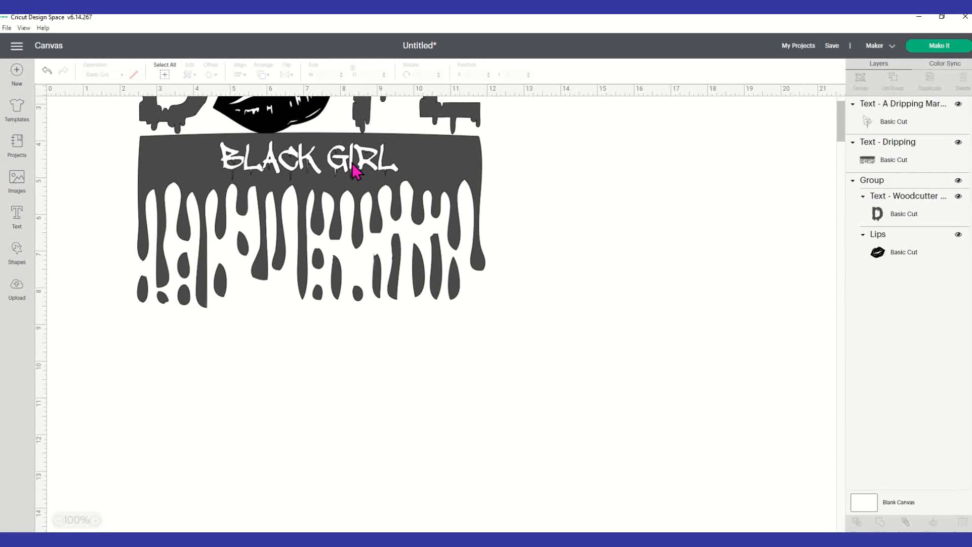
# Slice the BLACK GIRL text out of the drip border.
pyautogui.click(915, 118)
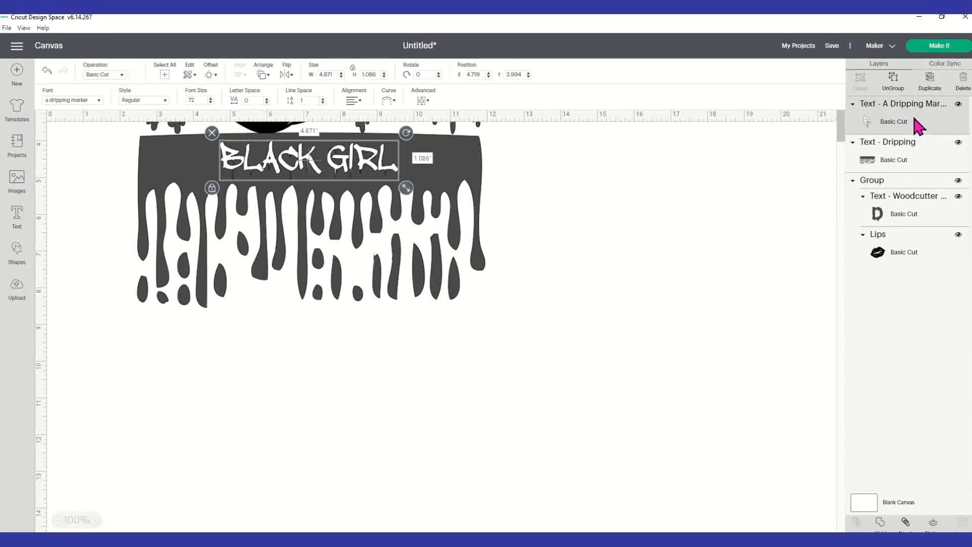
pyautogui.keyDown('shift'); pyautogui.click(916, 160); pyautogui.keyUp('shift')
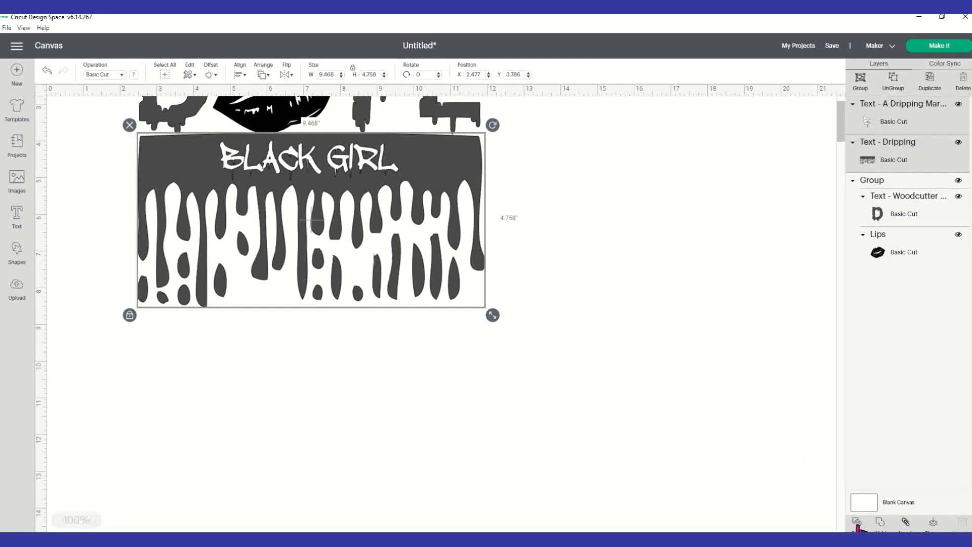
pyautogui.click(671, 223)
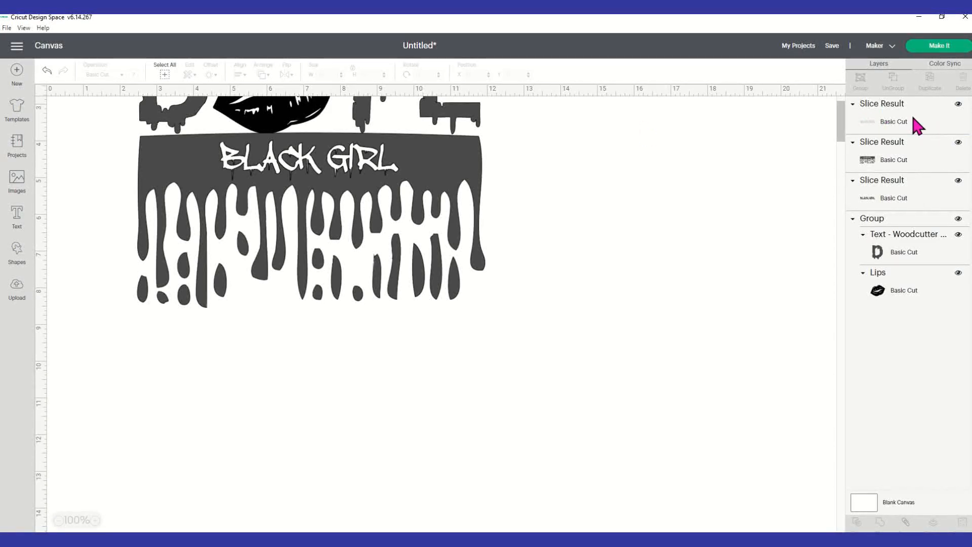
# Delete the two leftover BLACK GIRL slice pieces, keeping only the drip border with the cut-out lettering.
pyautogui.click(916, 123)
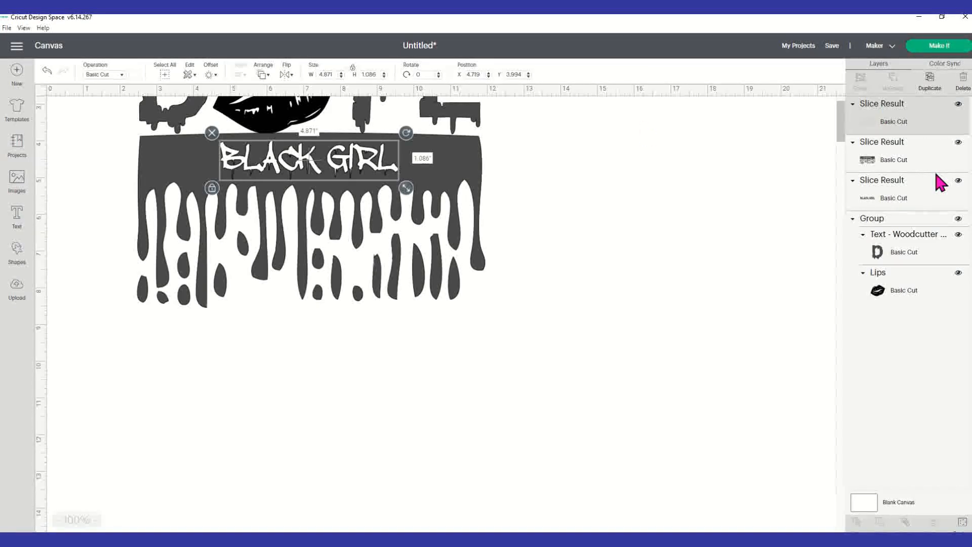
pyautogui.press('Delete')
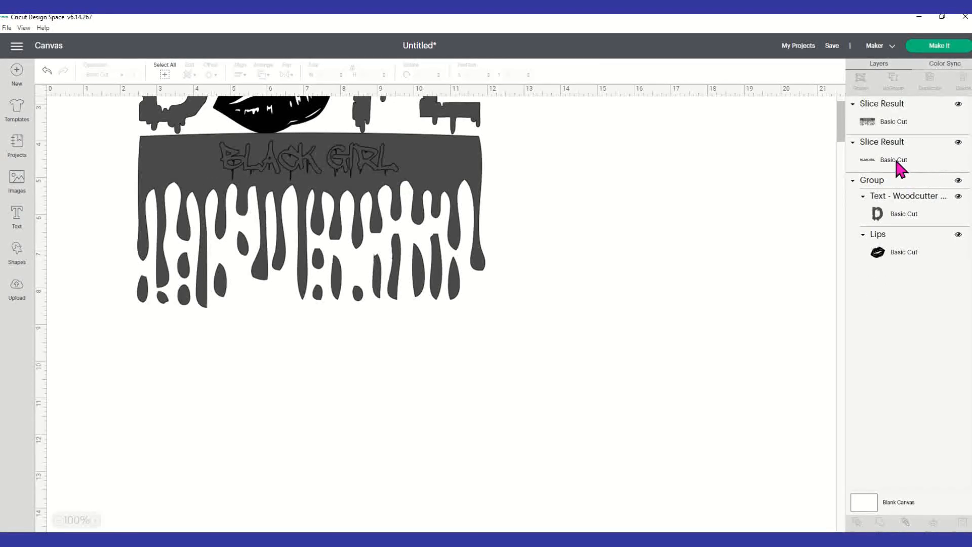
pyautogui.click(897, 160)
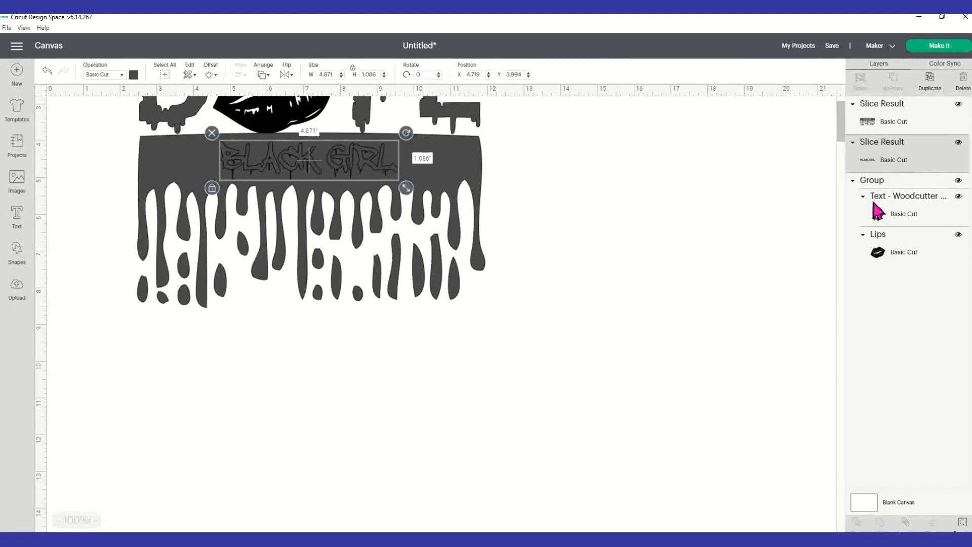
pyautogui.press('Delete')
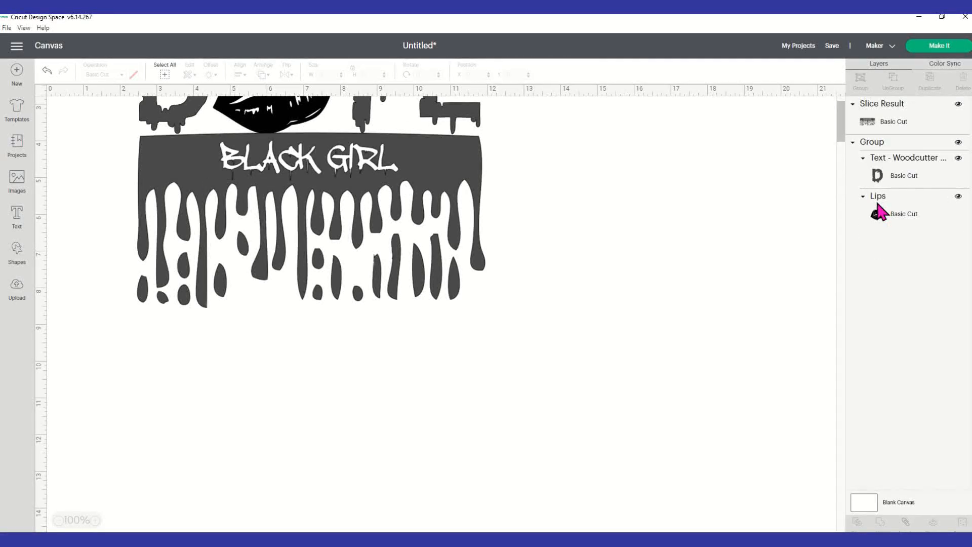
# Move the sliced drip border to about X 2.38, Y 3.76 and enlarge it slightly to about 9.5 inches wide.
pyautogui.moveTo(422, 192)
pyautogui.mouseDown()
pyautogui.moveTo(430, 301)
pyautogui.moveTo(412, 365)
pyautogui.moveTo(425, 326)
pyautogui.moveTo(371, 230)
pyautogui.moveTo(686, 257)
pyautogui.moveTo(441, 280)
pyautogui.moveTo(395, 230)
pyautogui.moveTo(424, 254)
pyautogui.moveTo(426, 191)
pyautogui.moveTo(416, 184)
pyautogui.mouseUp()
pyautogui.click(628, 181)
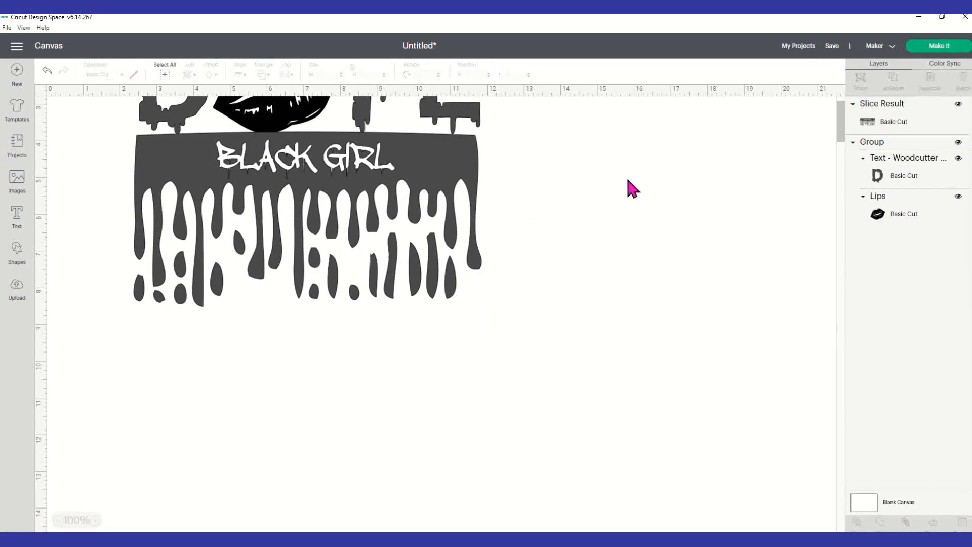
pyautogui.click(423, 271)
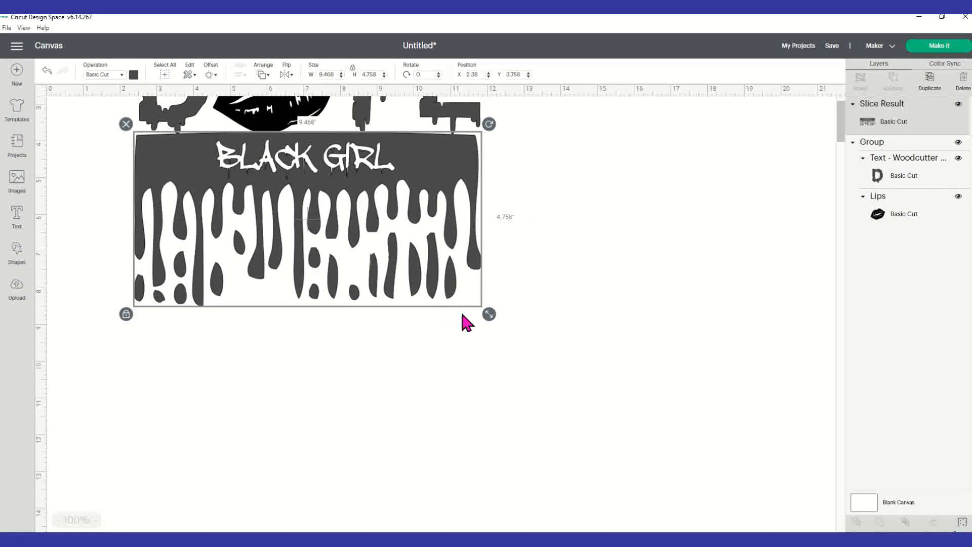
pyautogui.moveTo(492, 315); pyautogui.dragTo(493, 317)
pyautogui.click(603, 256)
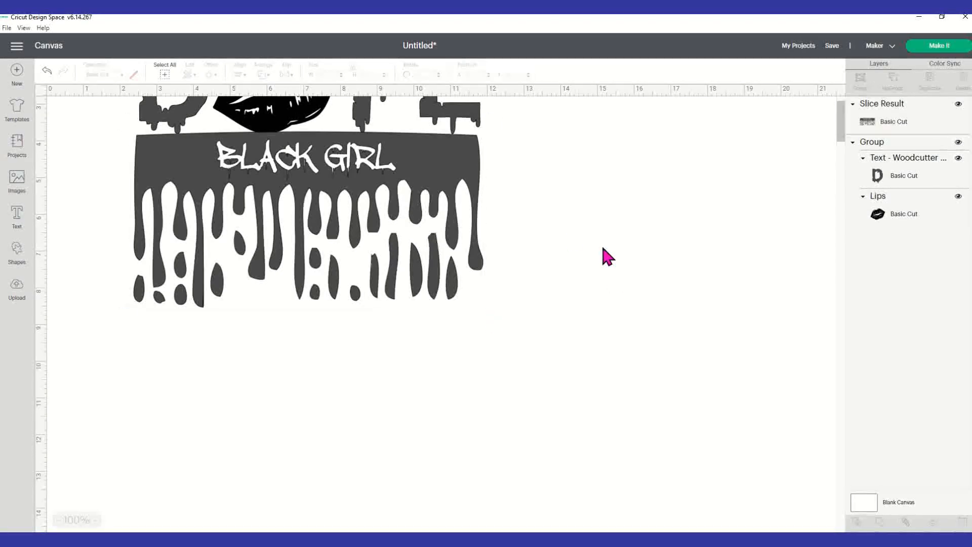
# Try grouping the sliced drip border with the DOPE lettering and lips.
pyautogui.scroll(3, 566, 237)
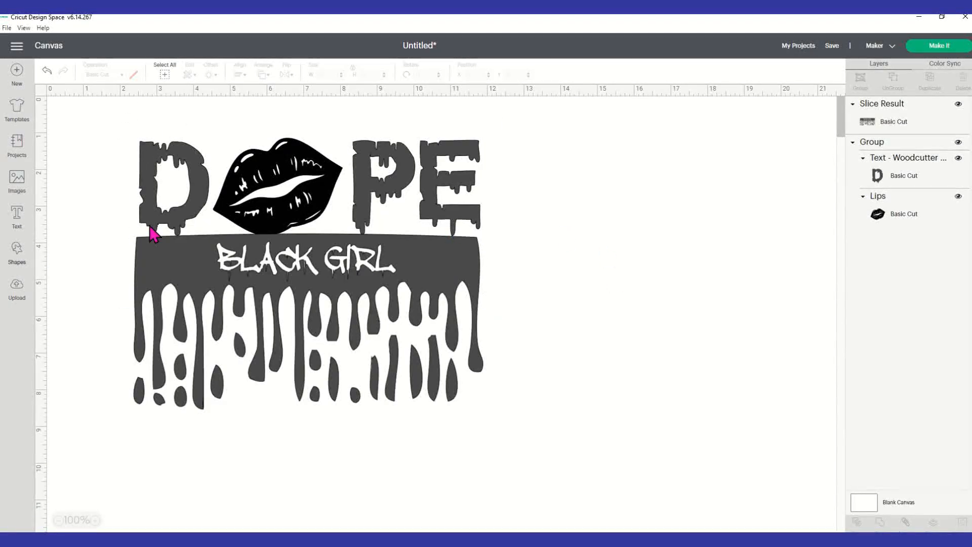
pyautogui.moveTo(102, 109); pyautogui.dragTo(533, 417)
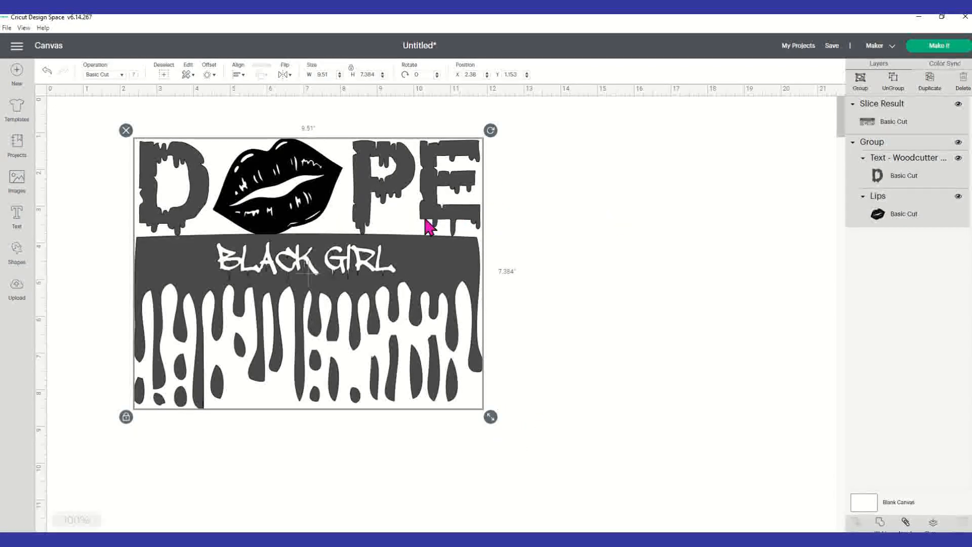
pyautogui.click(860, 79)
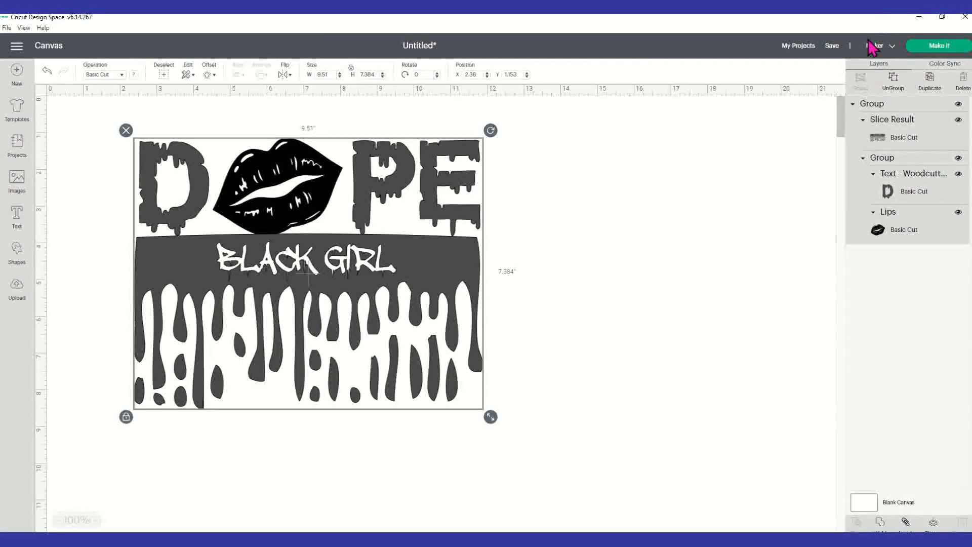
pyautogui.hotkey('ctrl', 'z')
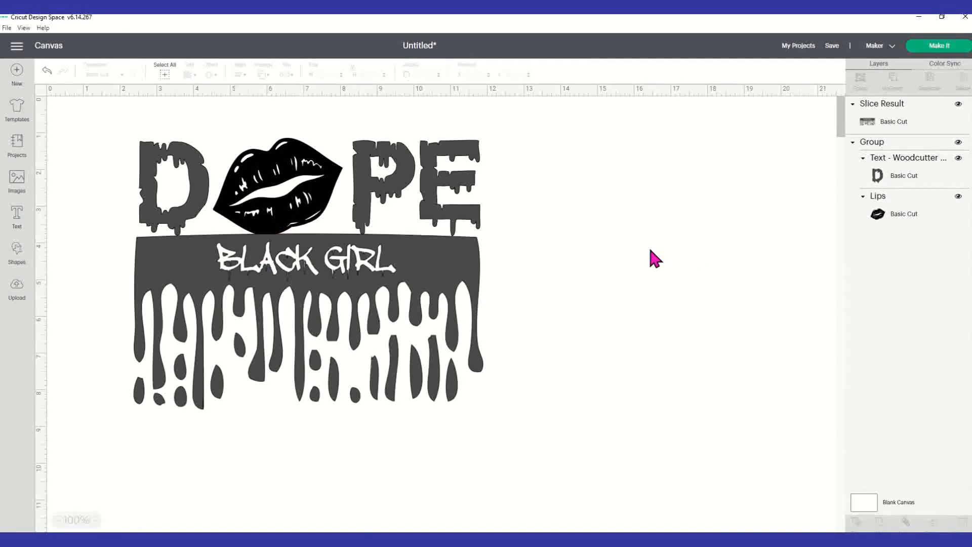
# Ungroup the DOPE lettering from the lips and shrink the lips to about 3.4 by 2.6 inches.
pyautogui.click(332, 188)
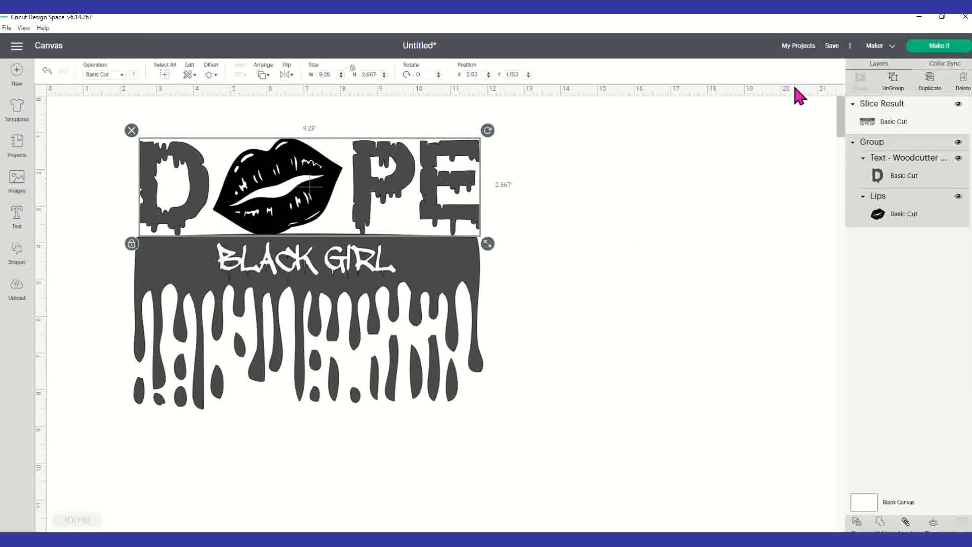
pyautogui.click(894, 83)
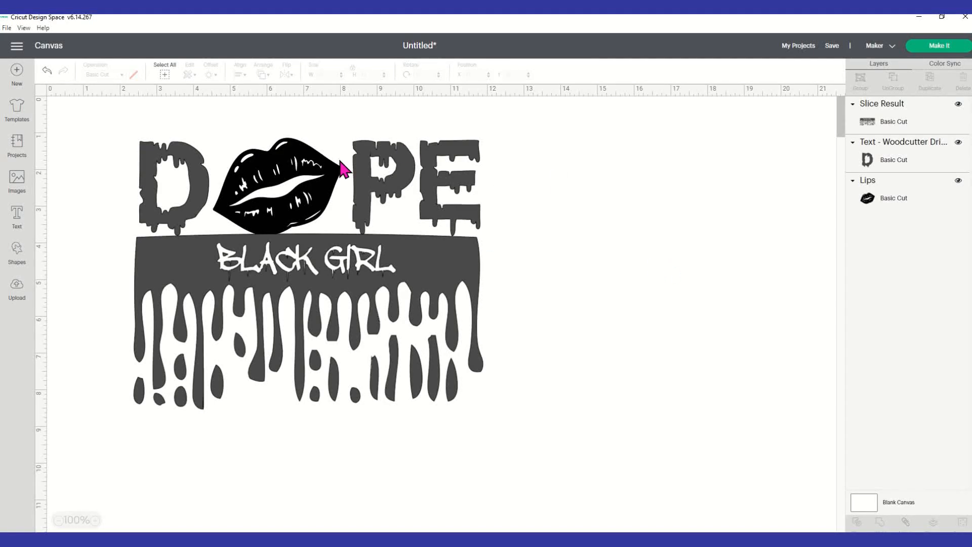
pyautogui.moveTo(321, 210); pyautogui.dragTo(312, 253)
pyautogui.click(314, 162)
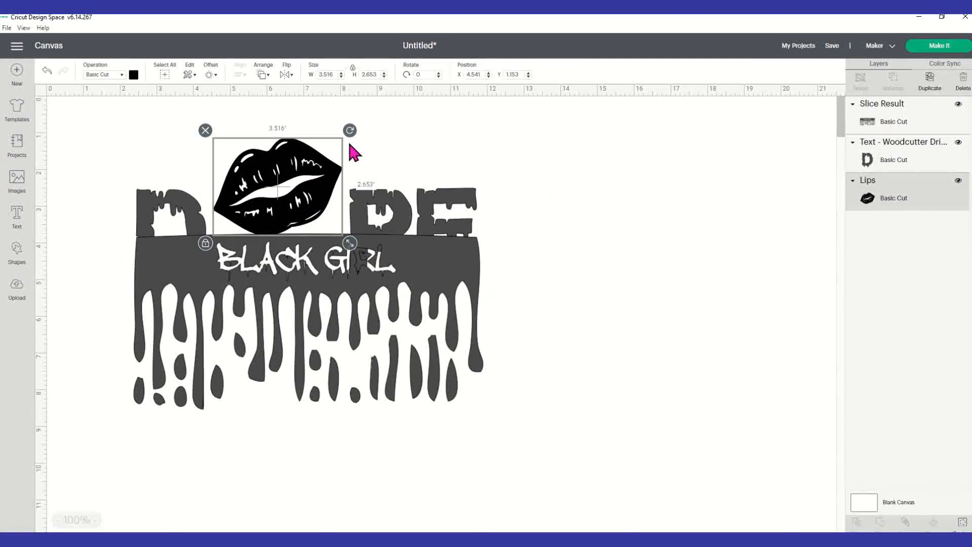
pyautogui.moveTo(351, 244); pyautogui.dragTo(348, 241)
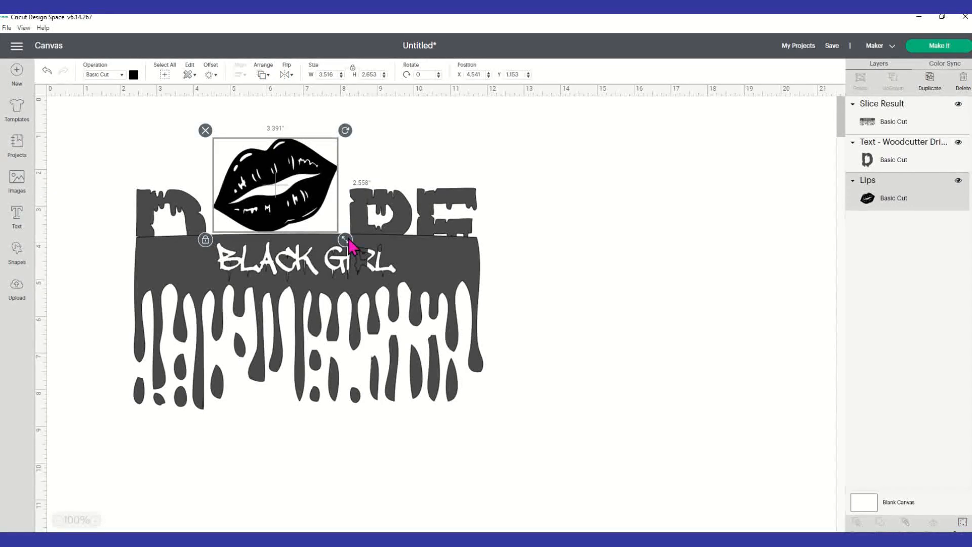
pyautogui.click(587, 257)
# Move the DOPE lettering back up level with the lips and group the lettering, lips and drip border together.
pyautogui.moveTo(443, 231); pyautogui.dragTo(445, 185)
pyautogui.click(513, 210)
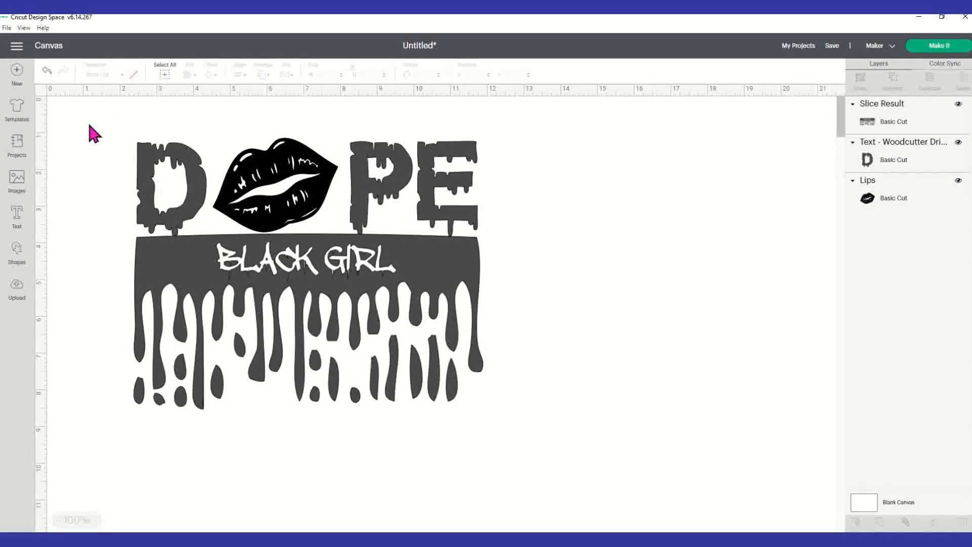
pyautogui.moveTo(97, 120); pyautogui.dragTo(590, 440)
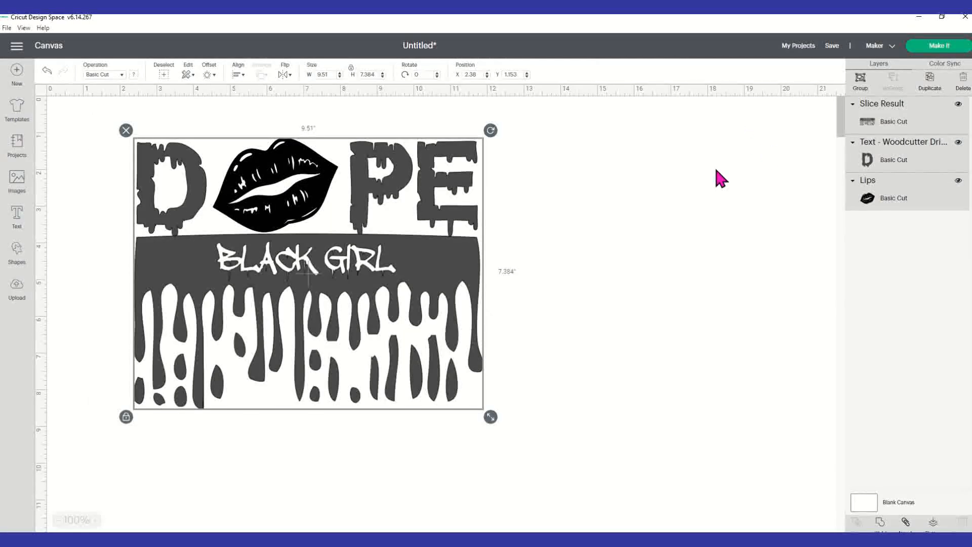
pyautogui.click(864, 79)
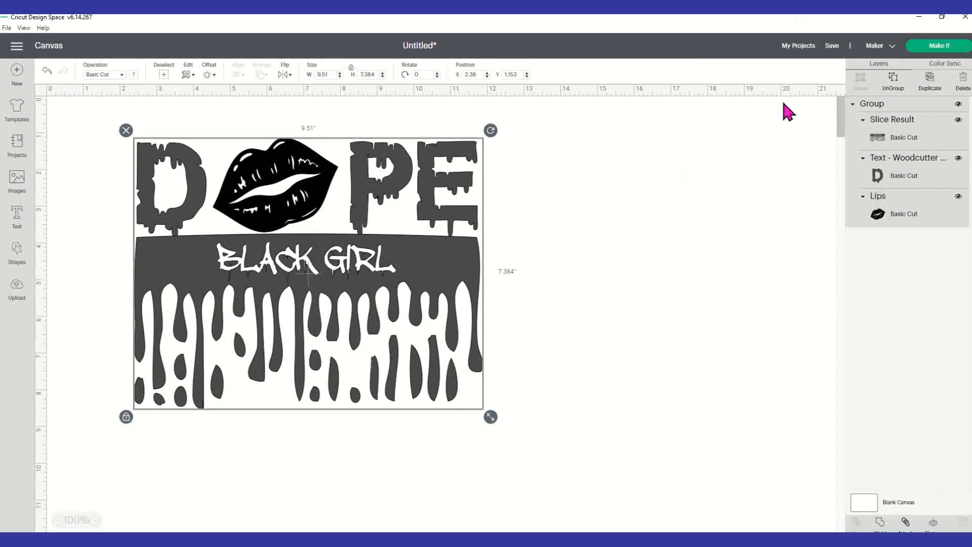
# Save the project under the title LIP TRAINING.
pyautogui.click(835, 47)
pyautogui.click(381, 114)
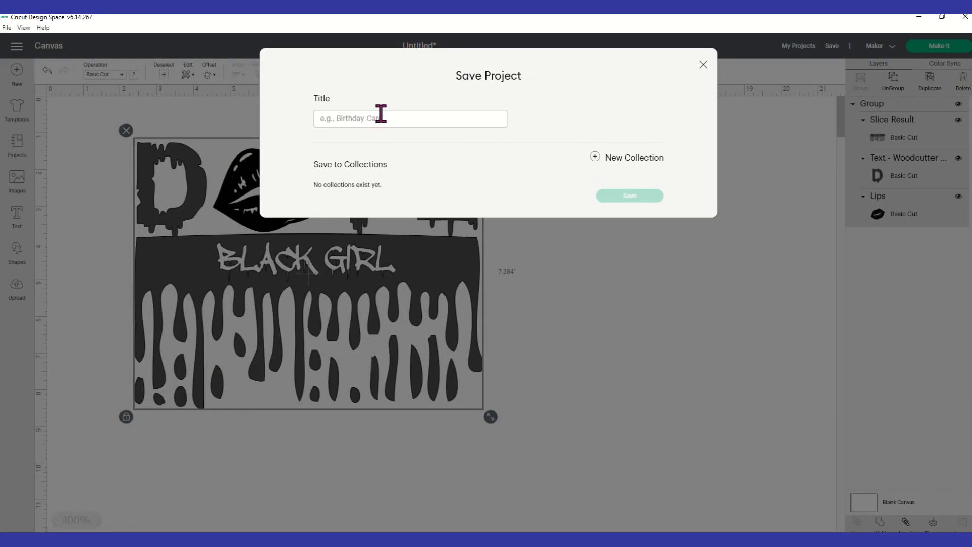
pyautogui.write('I')
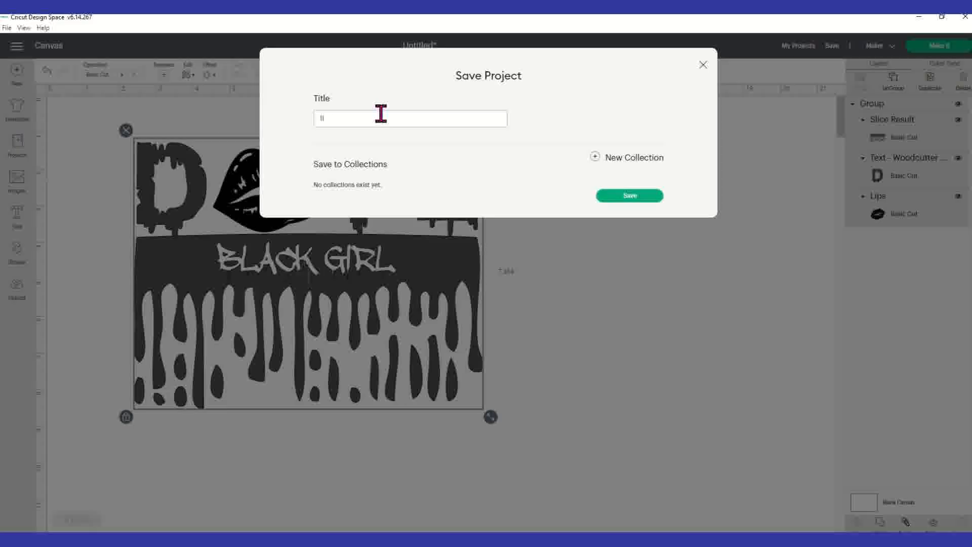
pyautogui.press('BackSpace')
pyautogui.write('LiP TRAINING')
pyautogui.click(648, 199)
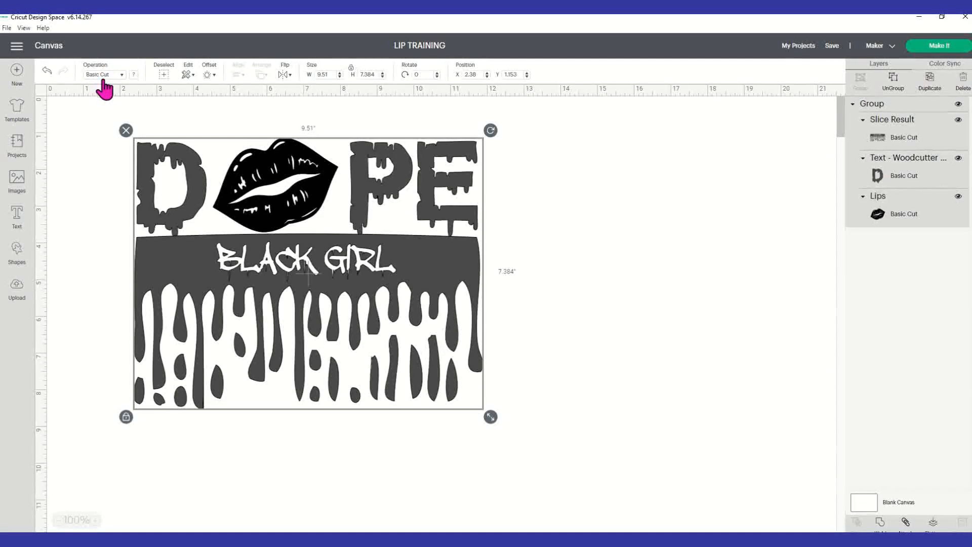
# Duplicate the grouped DOPE BLACK GIRL design and hide the duplicate group.
pyautogui.click(120, 76)
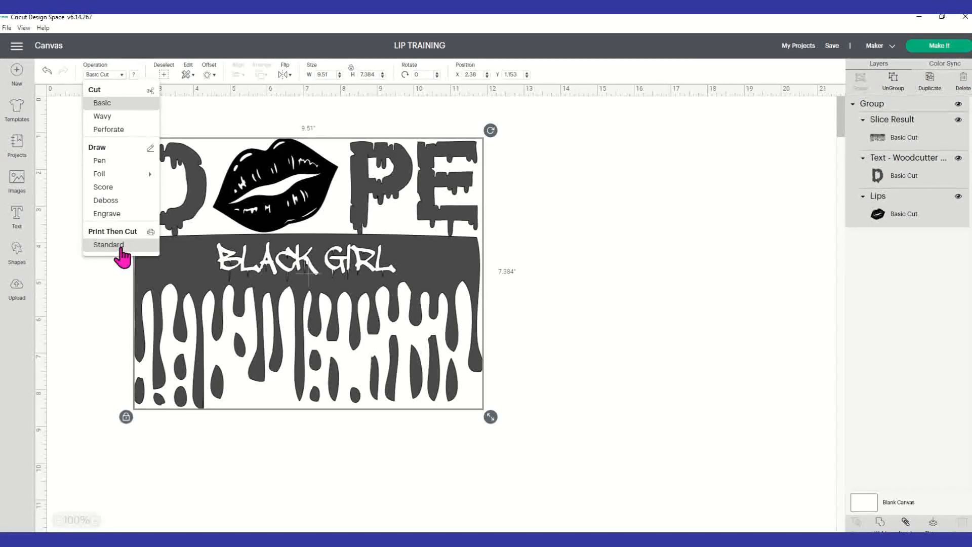
pyautogui.click(456, 180)
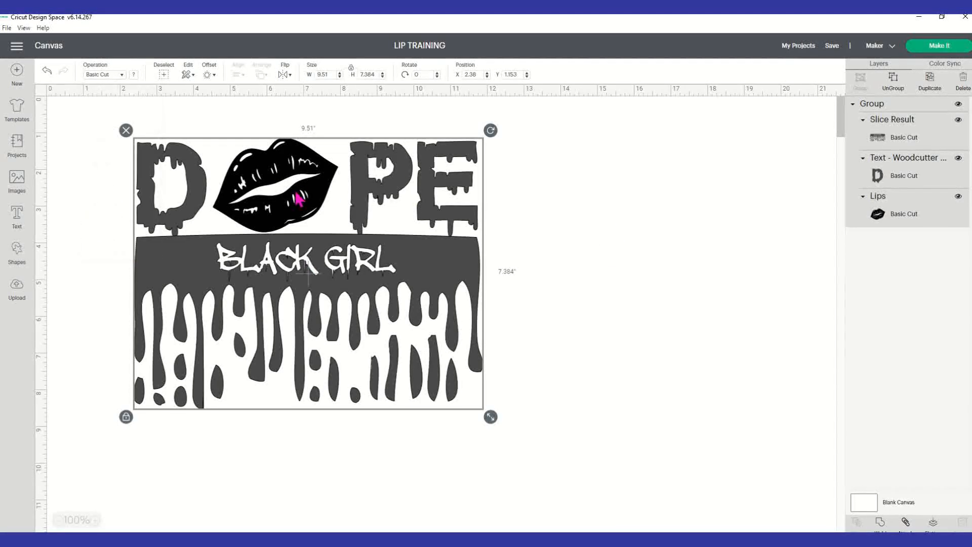
pyautogui.rightClick(299, 197)
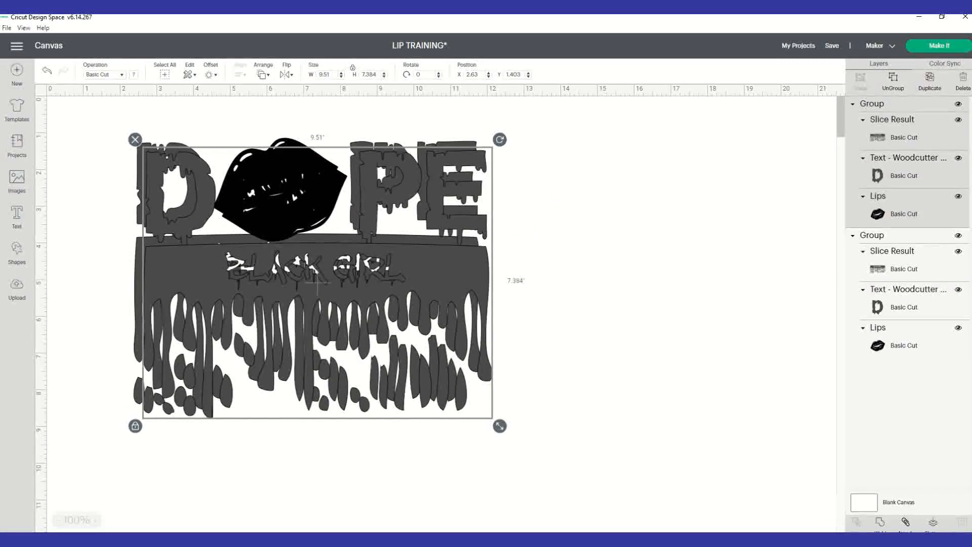
pyautogui.click(959, 104)
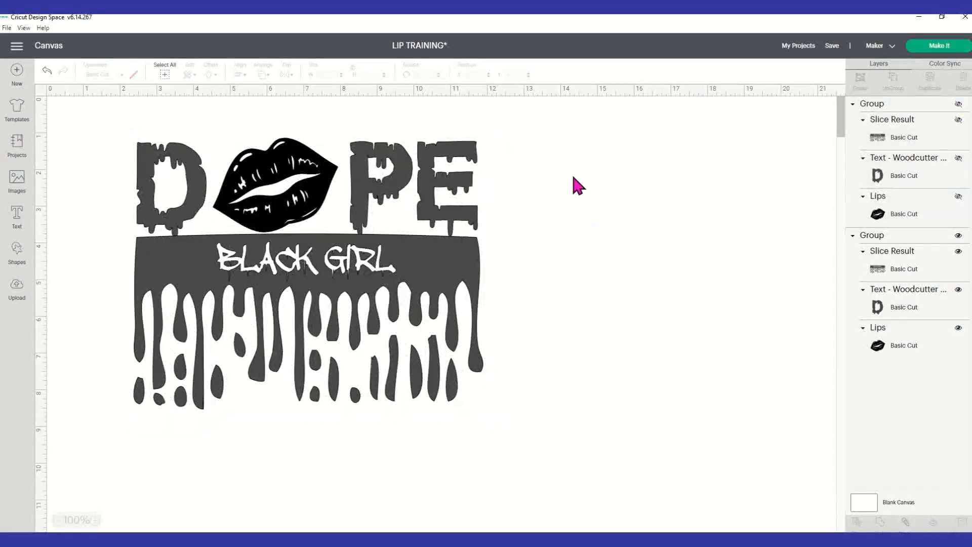
# Set the visible group's operation to Print Then Cut Standard and its print type to Pattern.
pyautogui.click(300, 184)
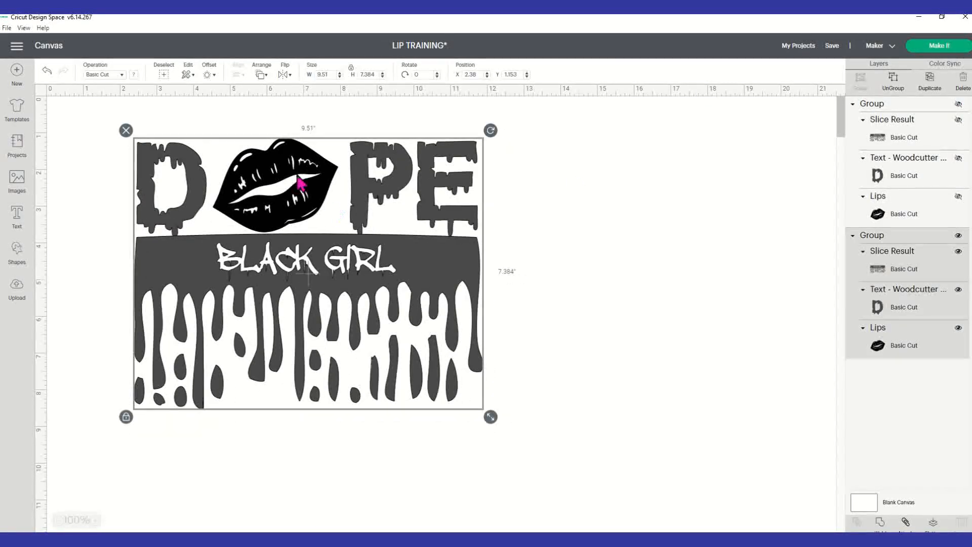
pyautogui.click(122, 76)
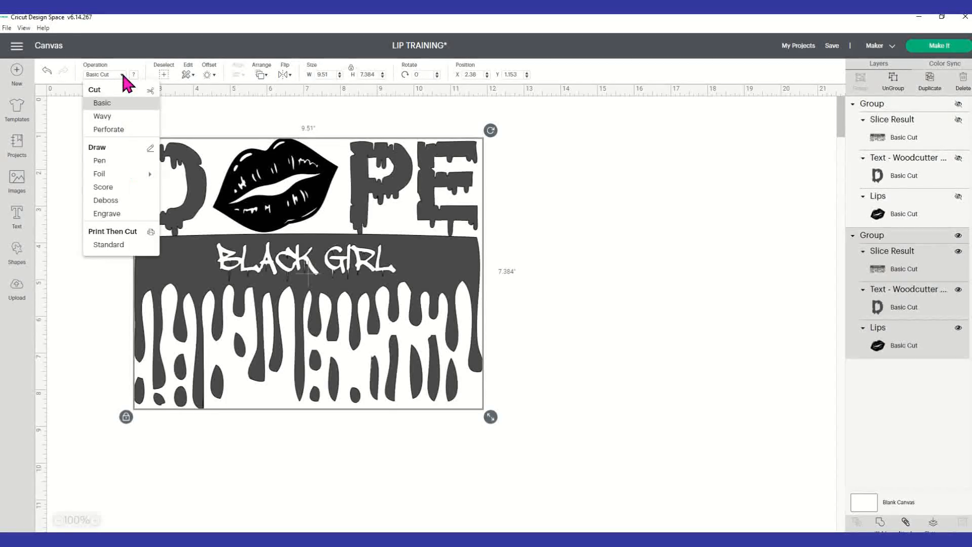
pyautogui.click(128, 249)
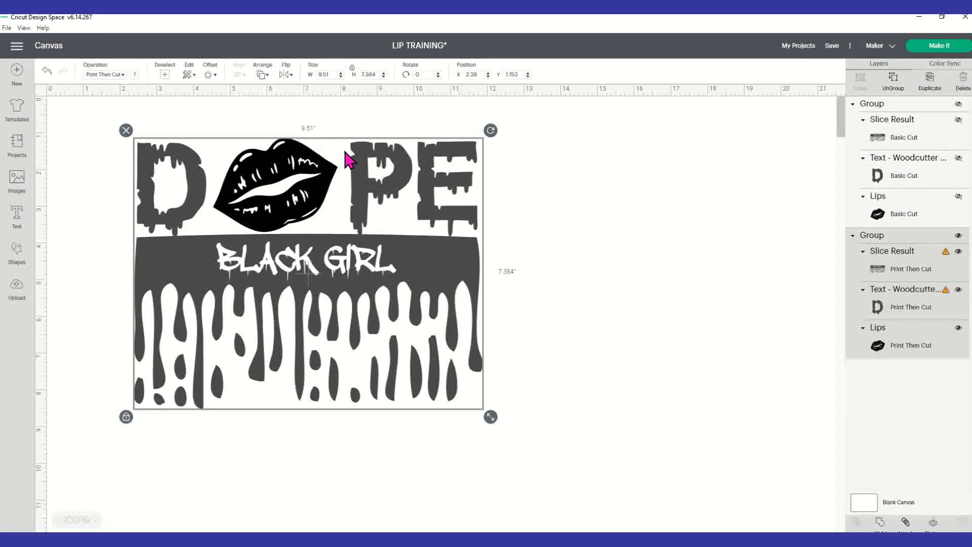
pyautogui.click(135, 75)
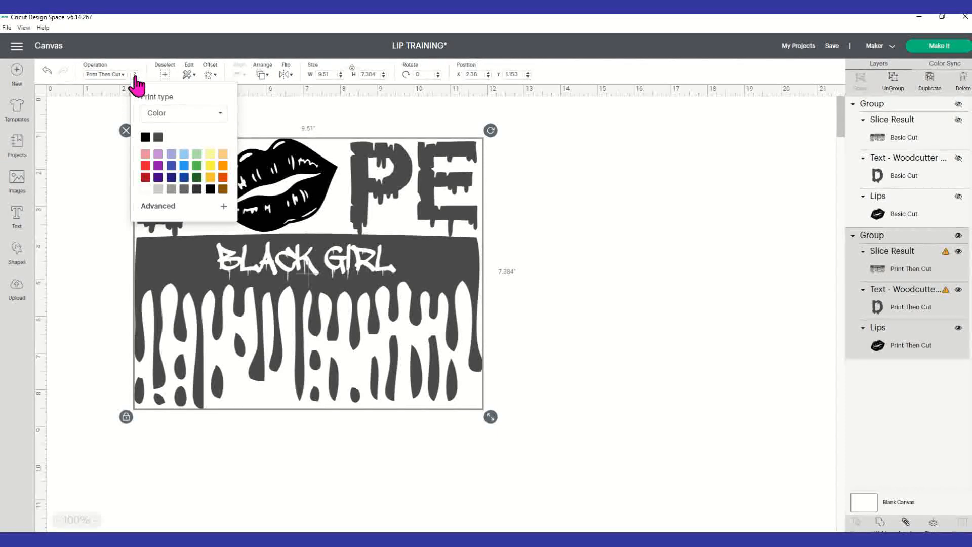
pyautogui.click(221, 113)
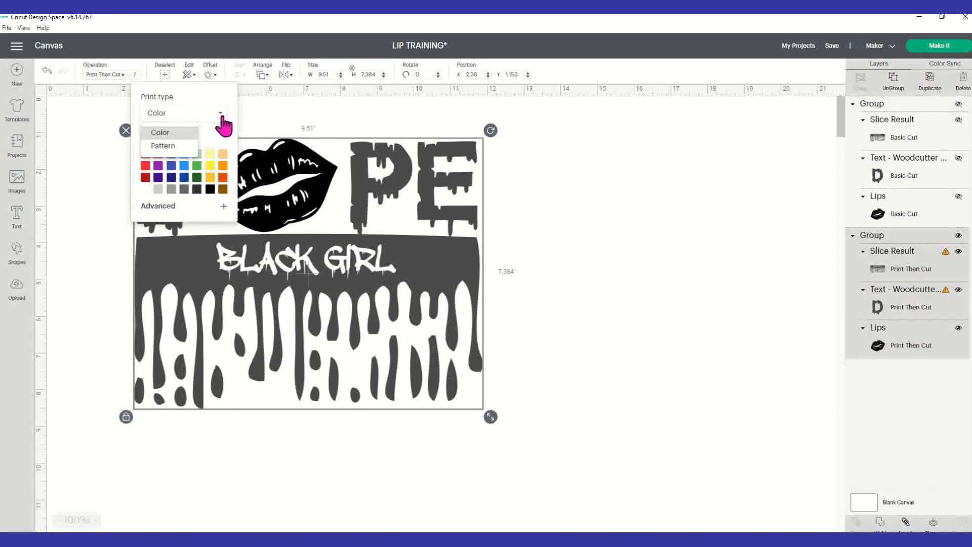
pyautogui.click(184, 149)
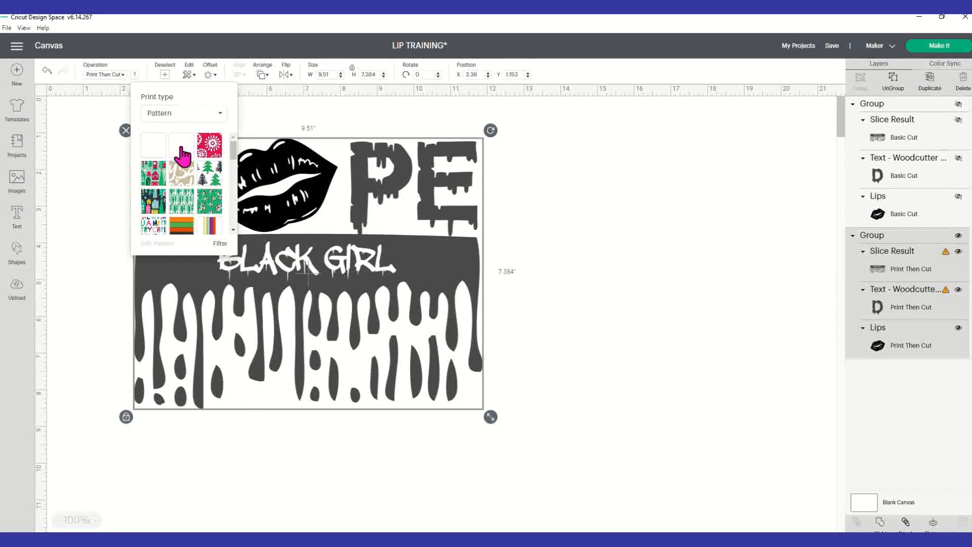
# Try the holiday houses, green tree and red floral patterns on the design.
pyautogui.click(151, 176)
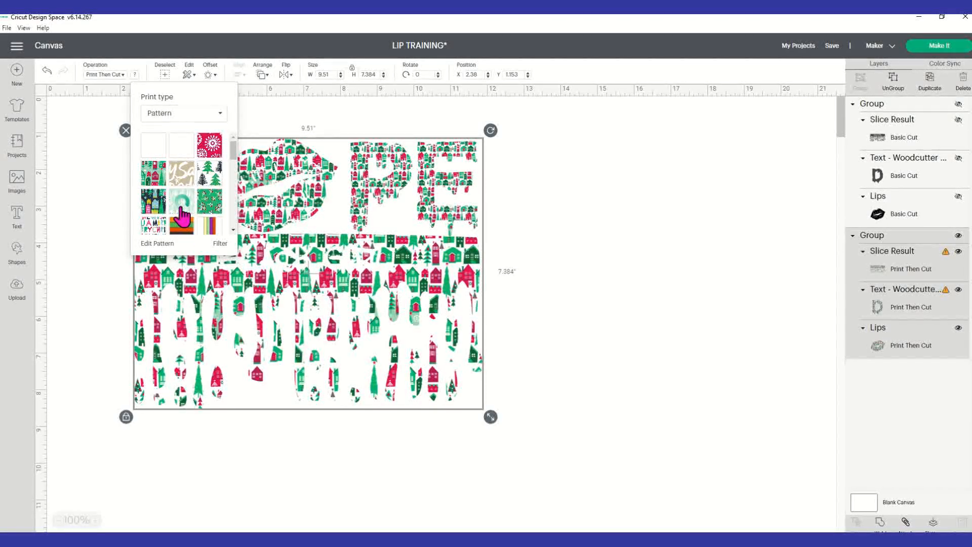
pyautogui.click(219, 213)
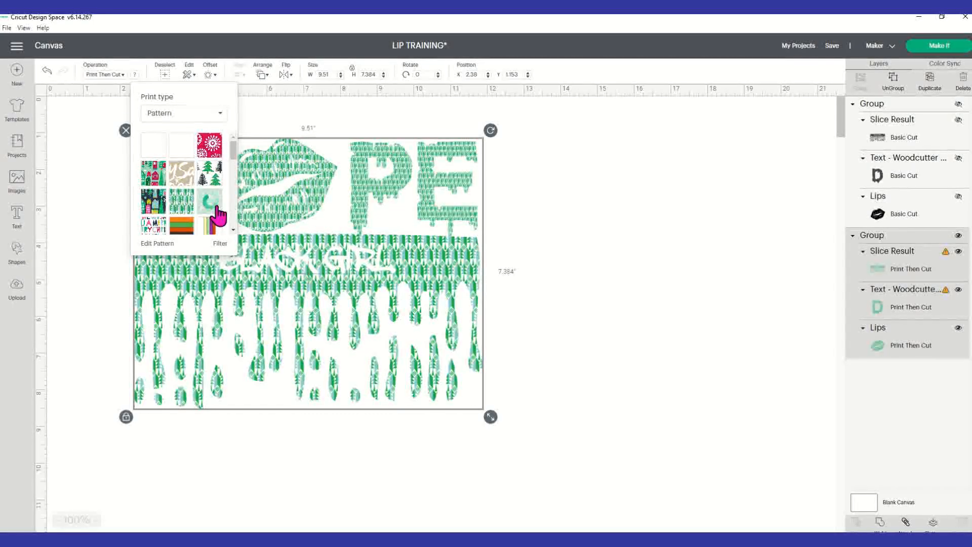
pyautogui.click(212, 146)
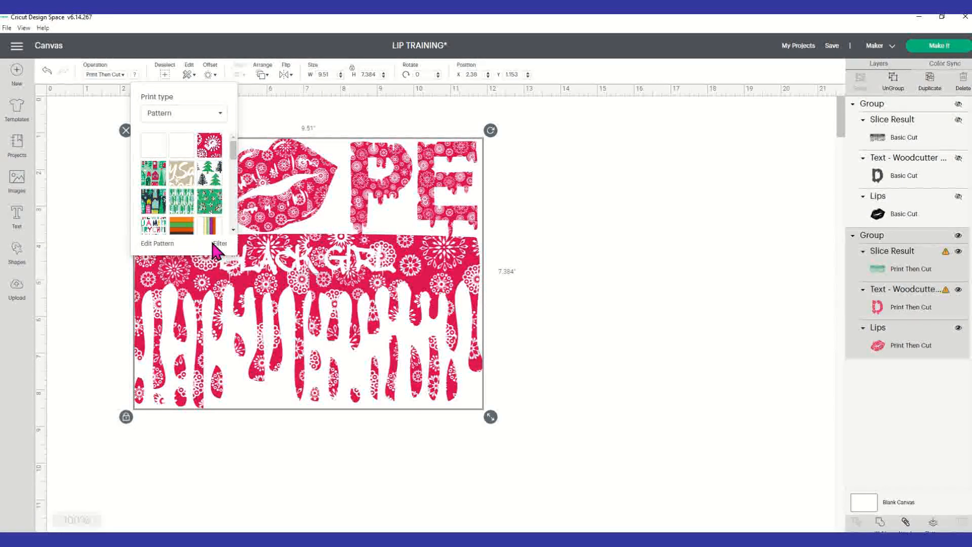
# Fill the whole design with the rainbow watercolor pattern and deselect it.
pyautogui.moveTo(235, 155); pyautogui.dragTo(236, 169)
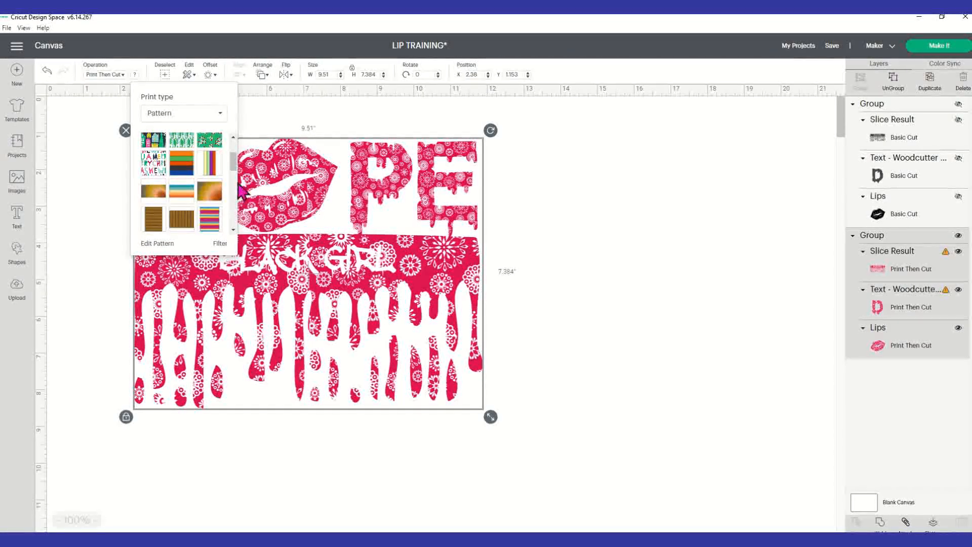
pyautogui.moveTo(235, 161); pyautogui.dragTo(236, 180)
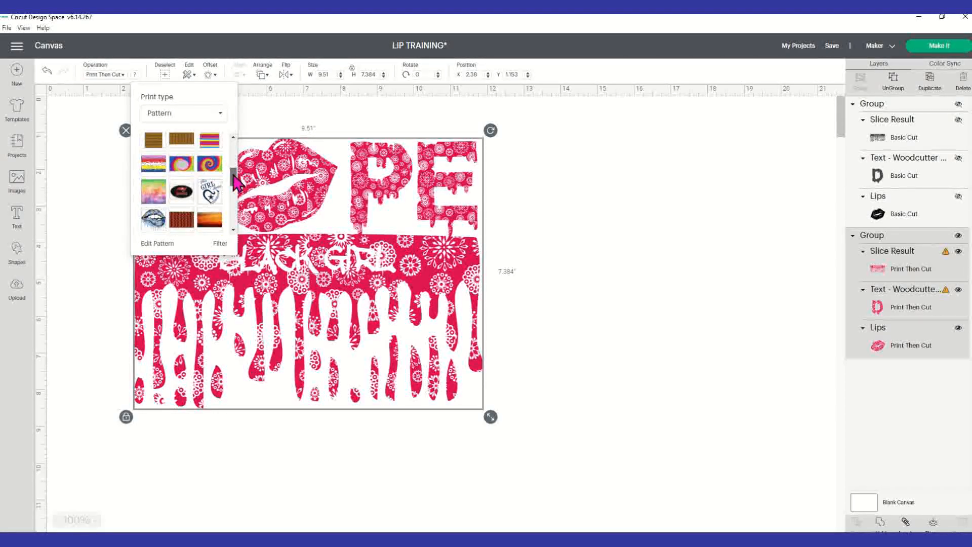
pyautogui.click(158, 196)
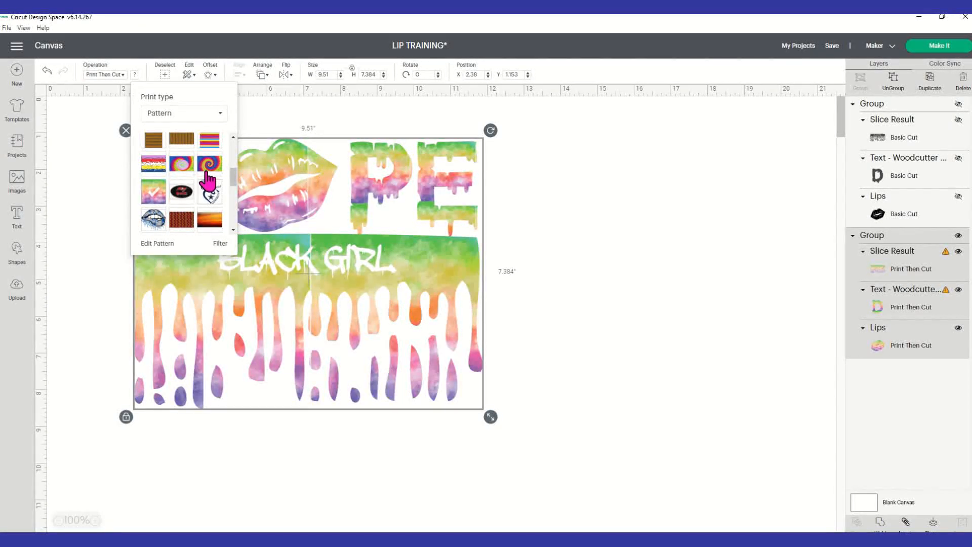
pyautogui.rightClick(320, 191)
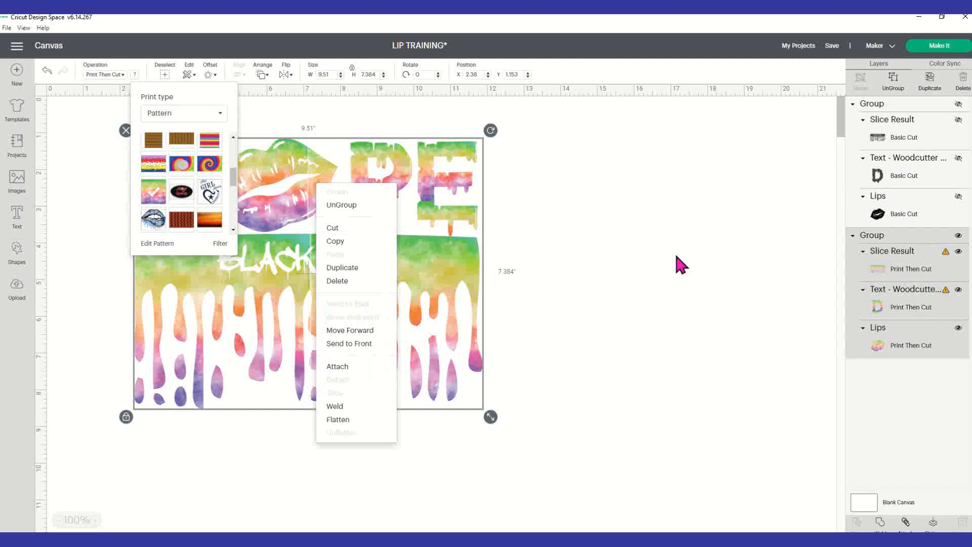
pyautogui.click(675, 252)
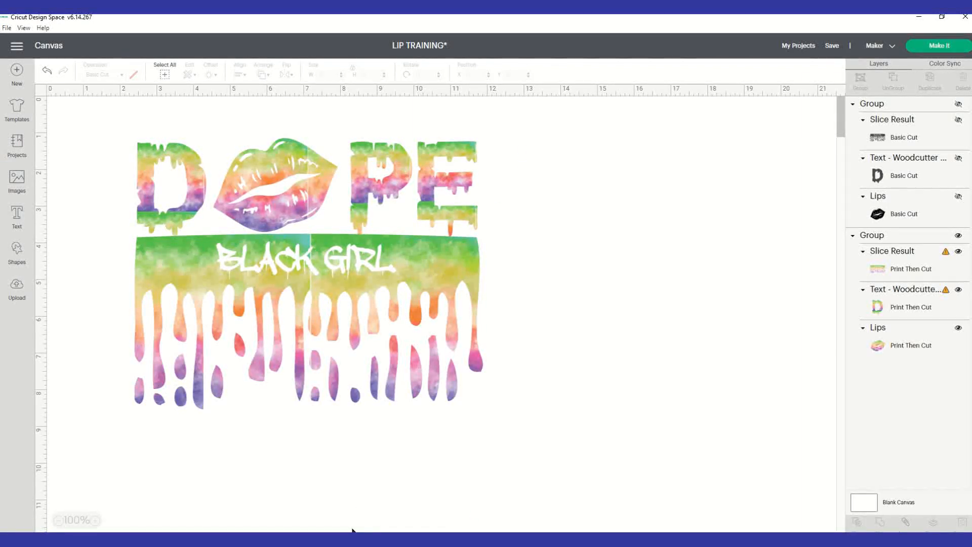
# Switch to the Chrome window showing the DaFont search and open google.com there.
pyautogui.click(335, 539)
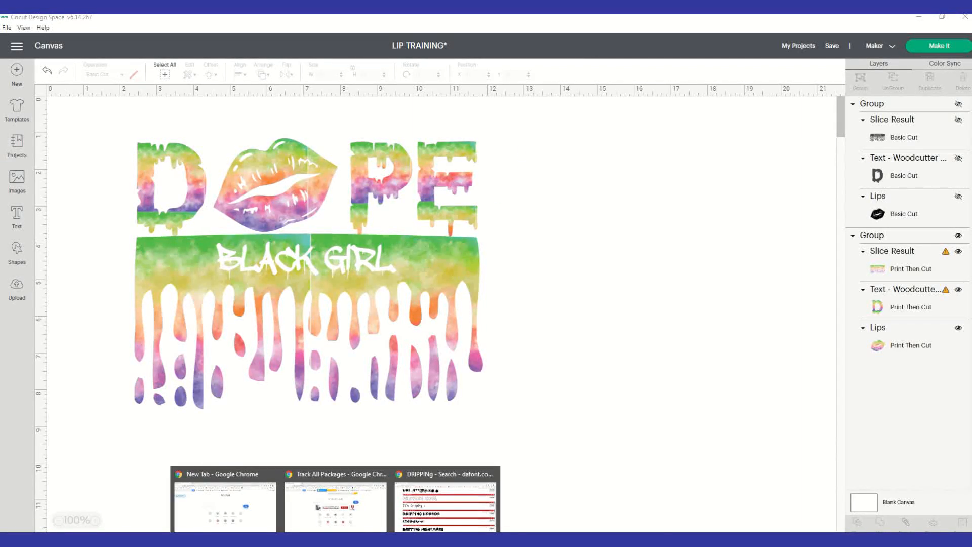
pyautogui.click(421, 517)
pyautogui.click(213, 36)
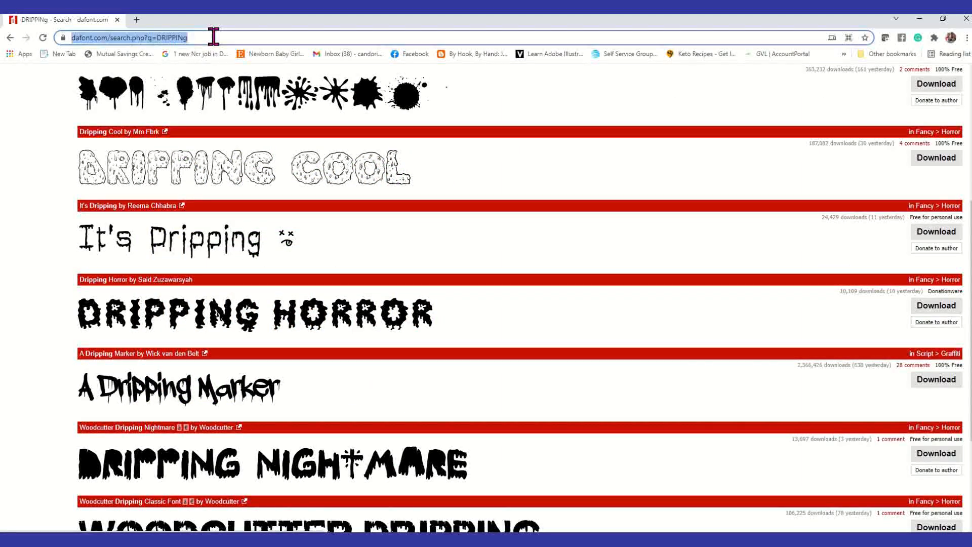
pyautogui.write('goo')
pyautogui.press('Return')
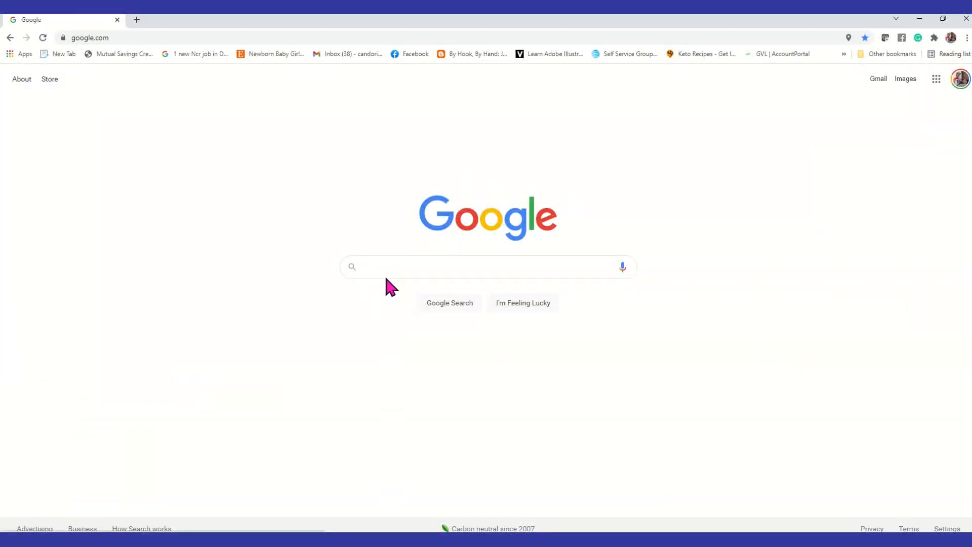
# Search Google Images for "background".
pyautogui.click(388, 271)
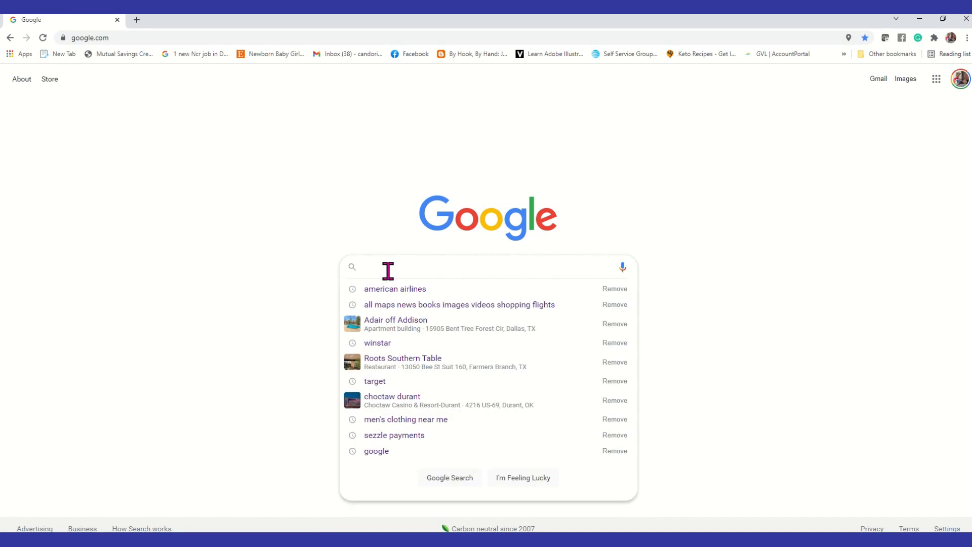
pyautogui.write('BACKGROUNDS')
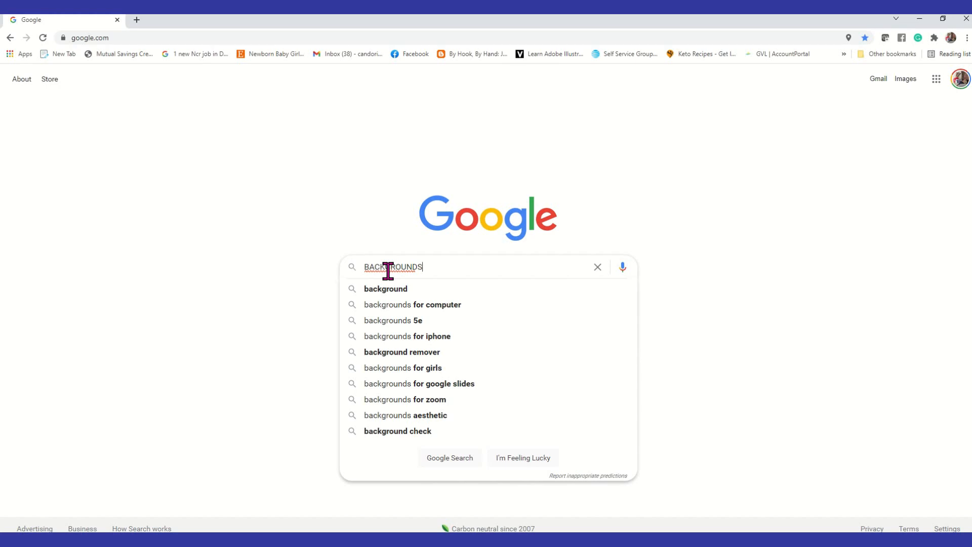
pyautogui.click(398, 292)
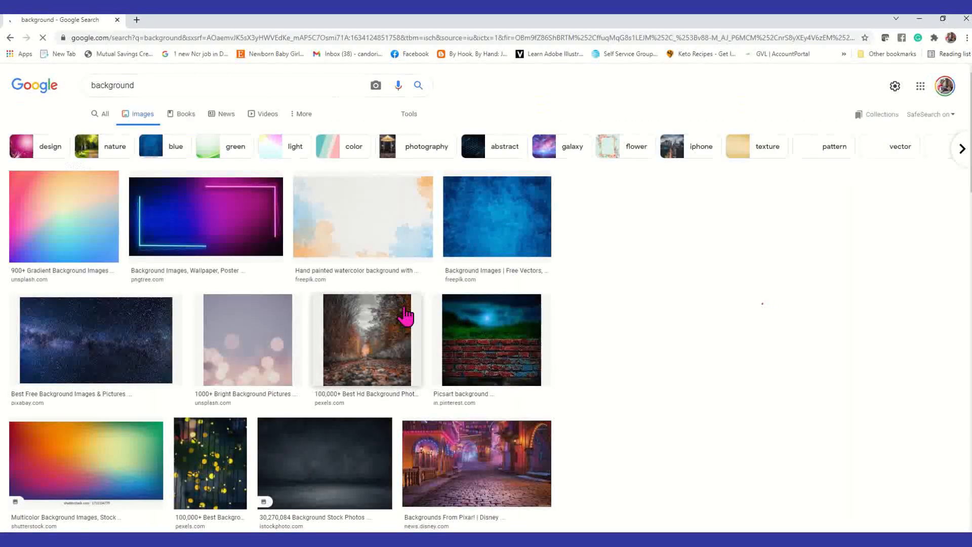
# Browse the background image results, preview the Colorful Background Stock Photos image from iStock and look through its related images.
pyautogui.scroll(-5, 406, 316)
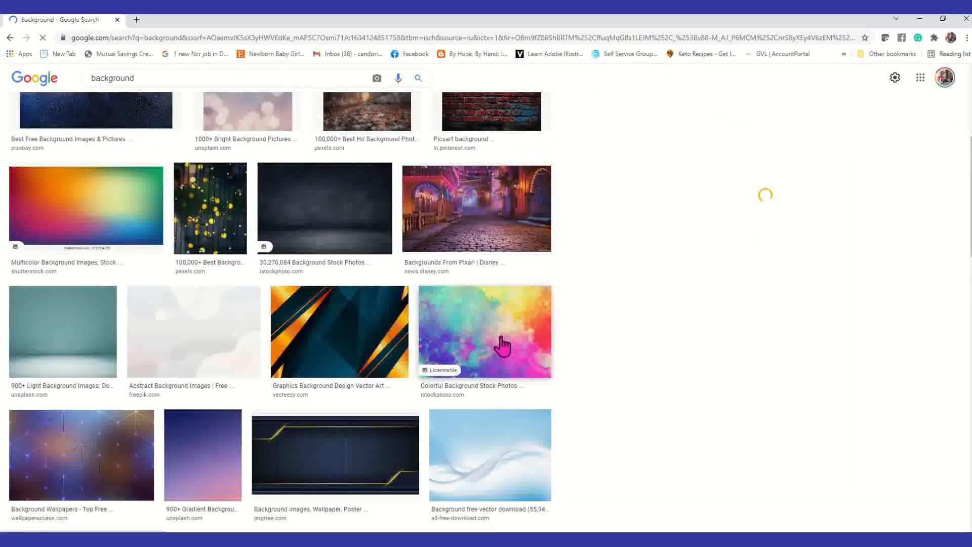
pyautogui.click(504, 344)
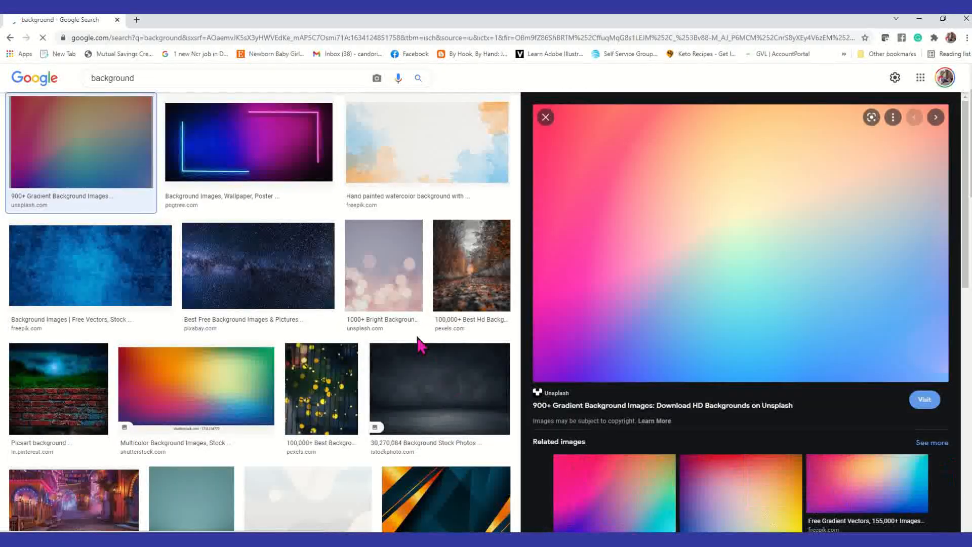
pyautogui.scroll(-6, 425, 354)
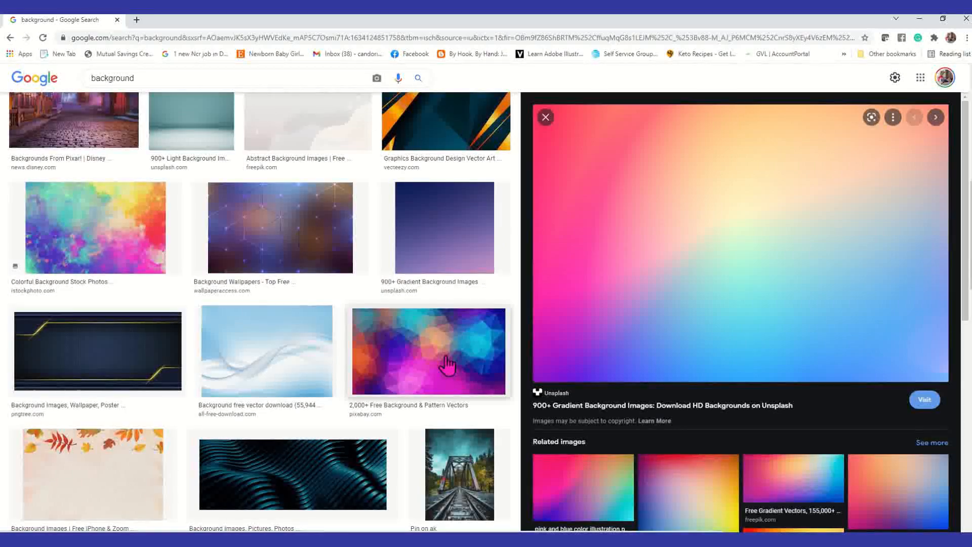
pyautogui.click(119, 232)
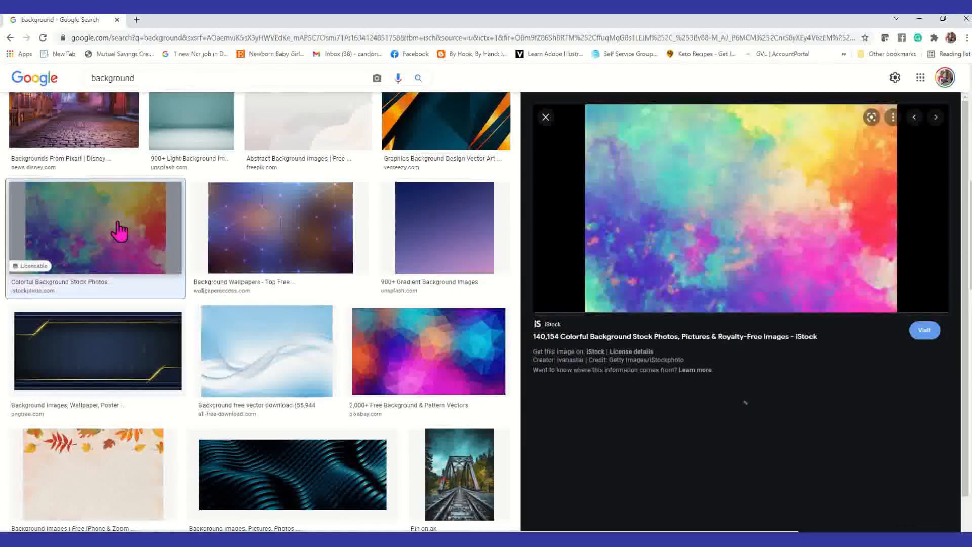
pyautogui.scroll(-2, 853, 276)
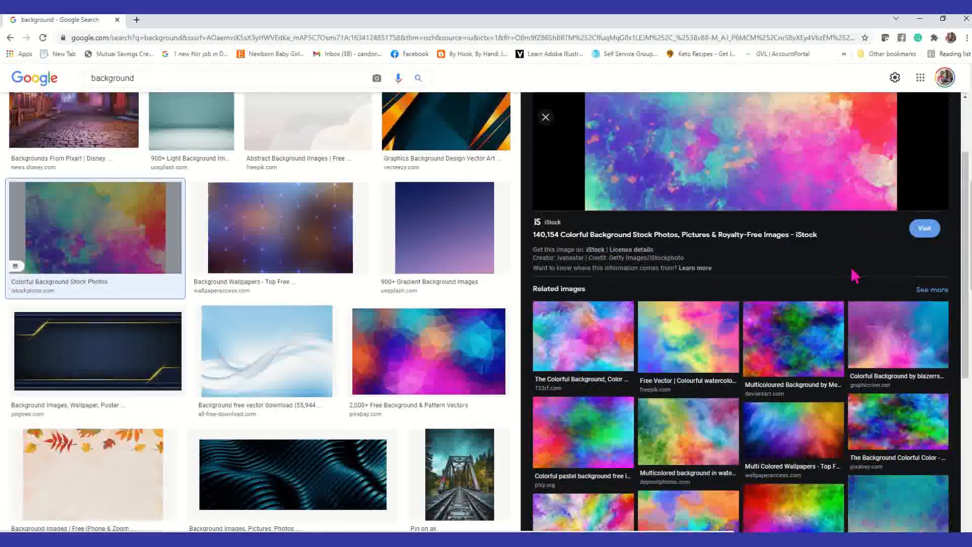
pyautogui.scroll(-4, 707, 288)
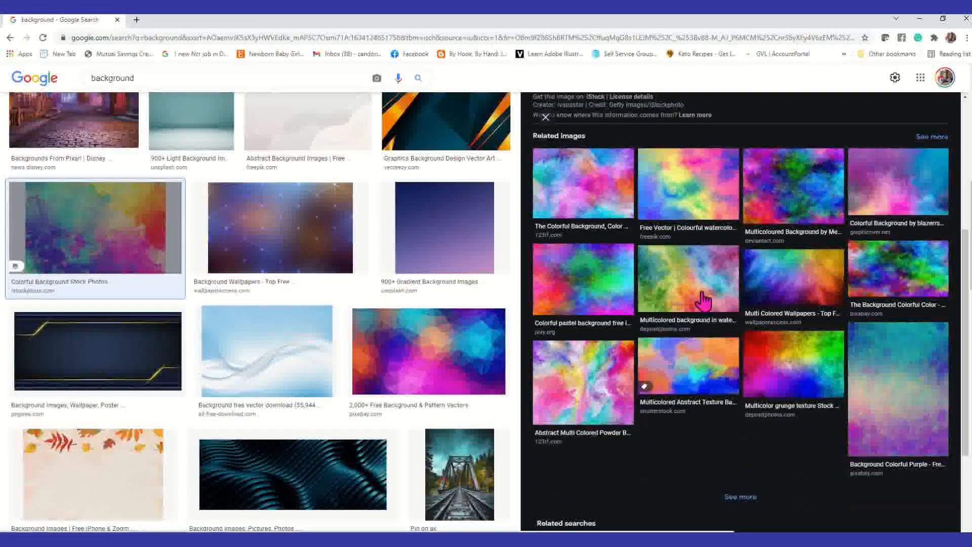
pyautogui.scroll(6, 704, 303)
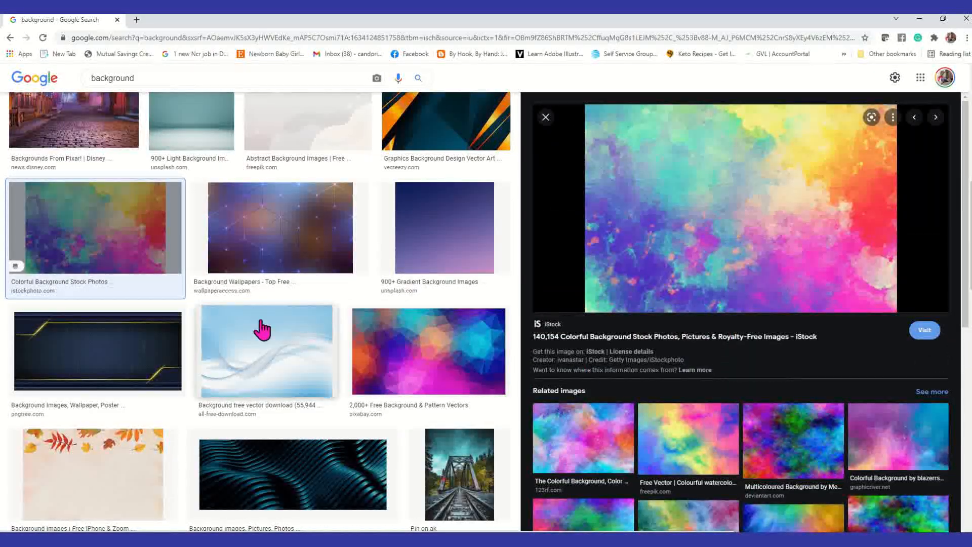
pyautogui.scroll(-1, 255, 320)
pyautogui.scroll(5, 254, 318)
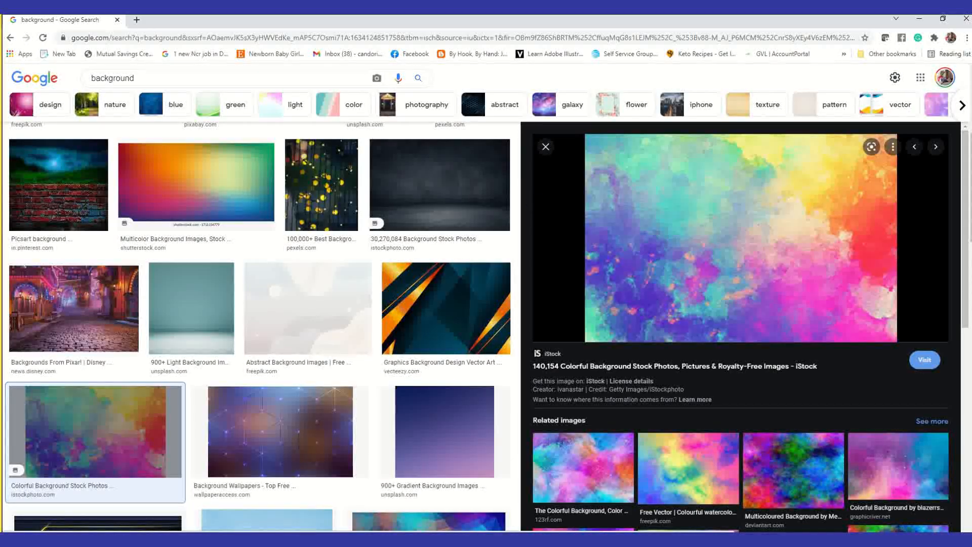
# Snip the colorful watercolor background preview from the browser and paste it onto the blank first slide of Presentation1 in PowerPoint.
pyautogui.press('super+shift+s')
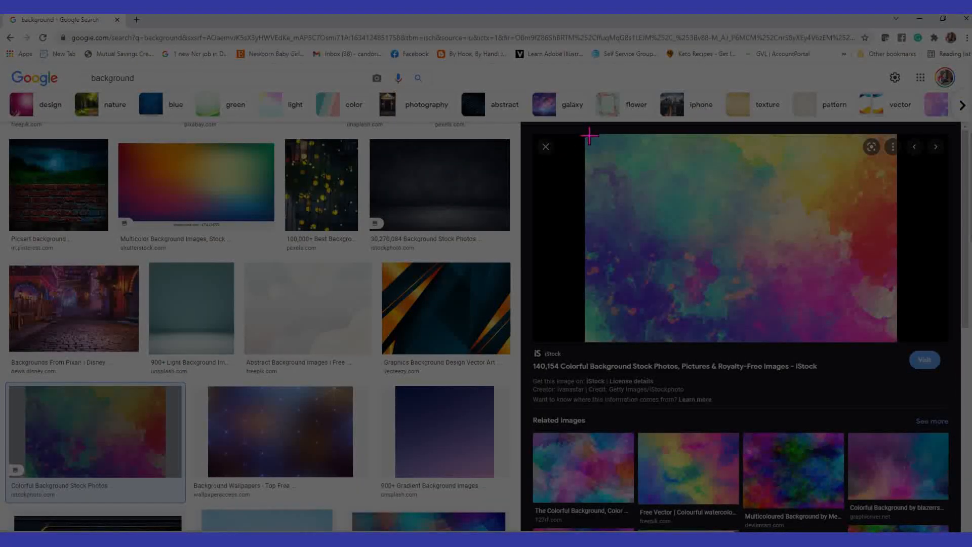
pyautogui.moveTo(590, 138); pyautogui.dragTo(853, 338)
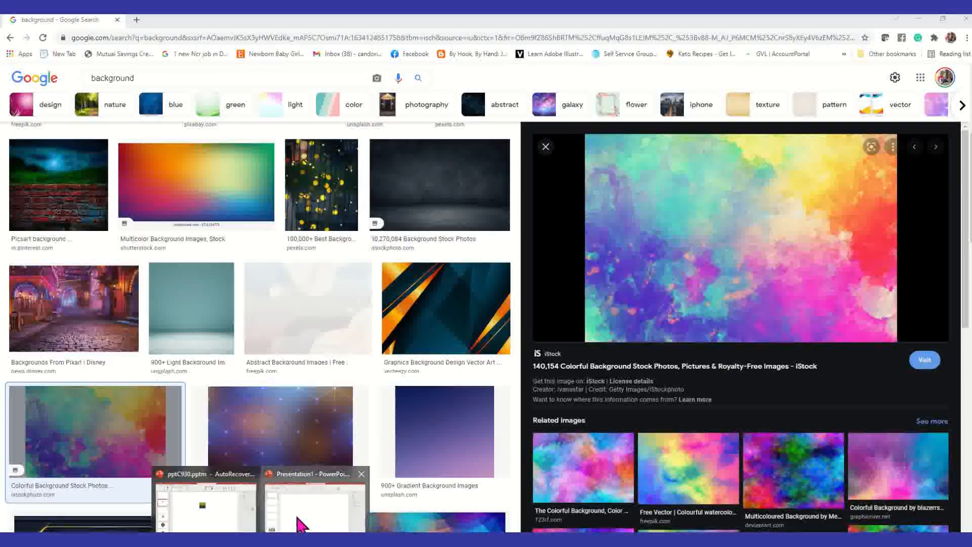
pyautogui.click(298, 521)
pyautogui.rightClick(306, 181)
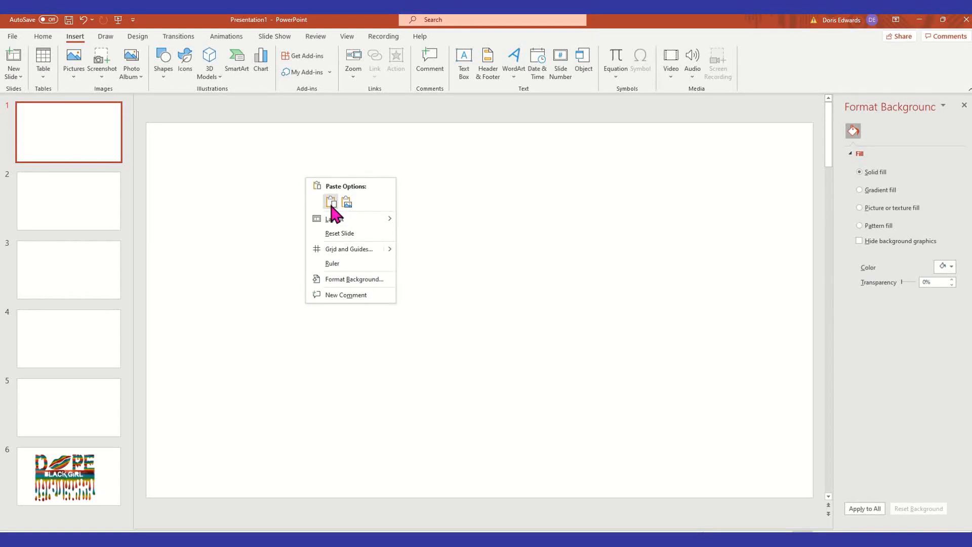
pyautogui.click(331, 201)
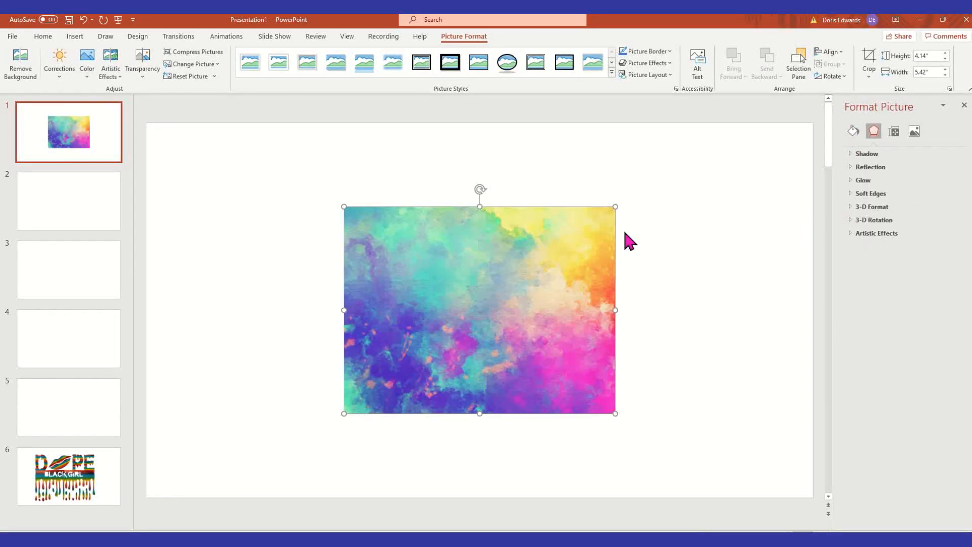
# Save the pasted picture as Picture27.png in the patterns folder modified 12/30/2020, found by searching the Desktop for "PATTERN".
pyautogui.click(436, 251)
pyautogui.rightClick(437, 251)
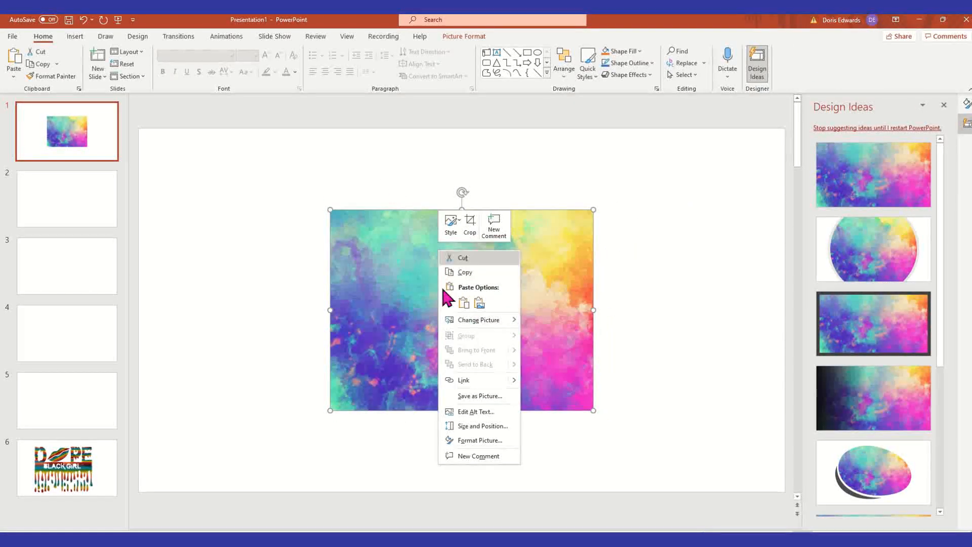
pyautogui.click(466, 396)
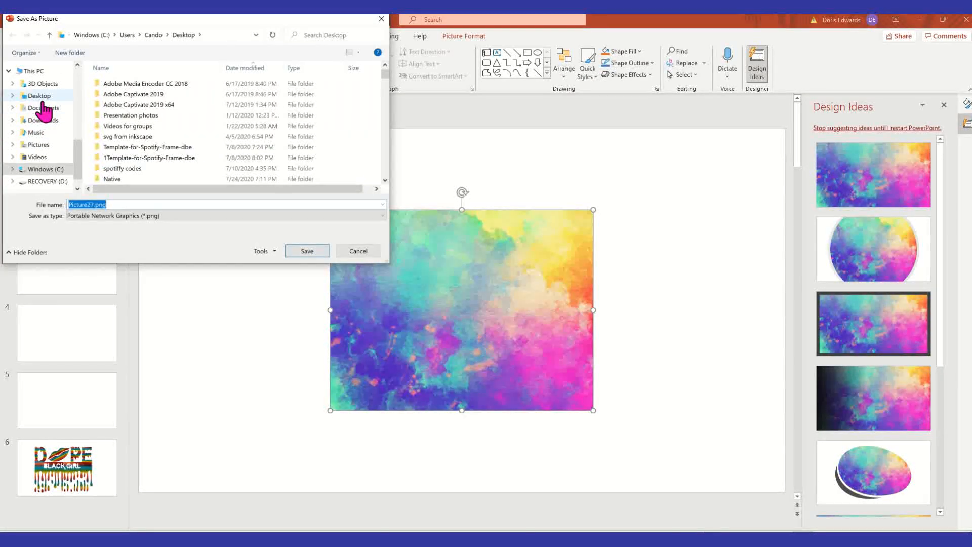
pyautogui.click(39, 96)
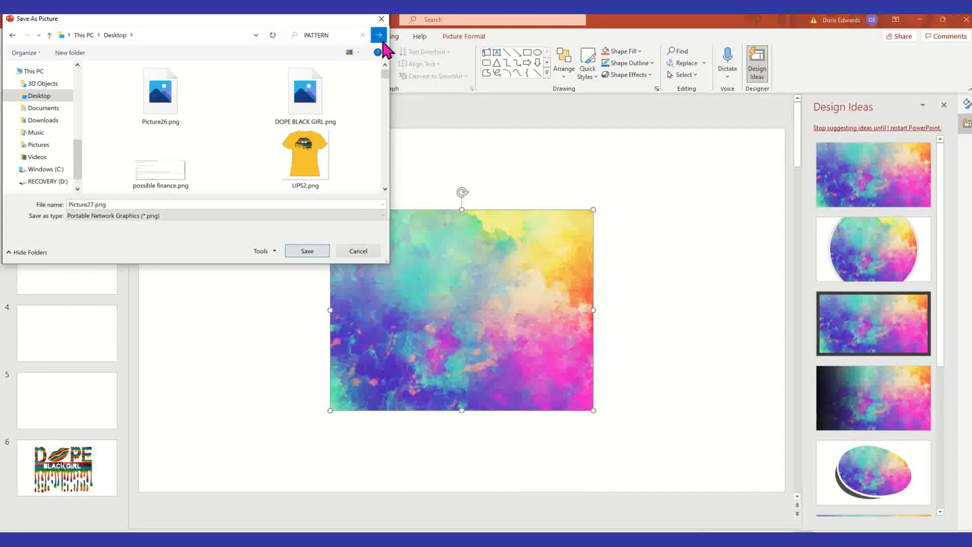
pyautogui.click(380, 37)
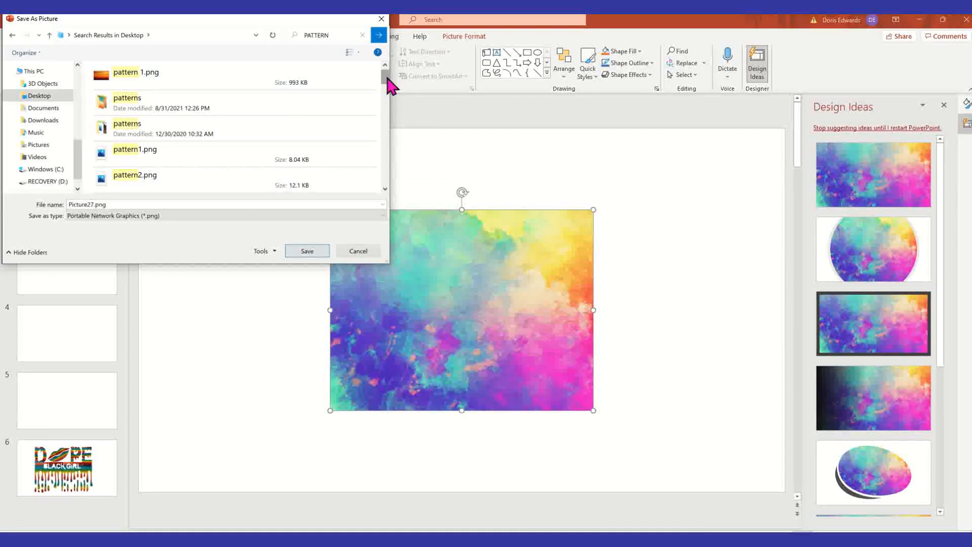
pyautogui.click(159, 128)
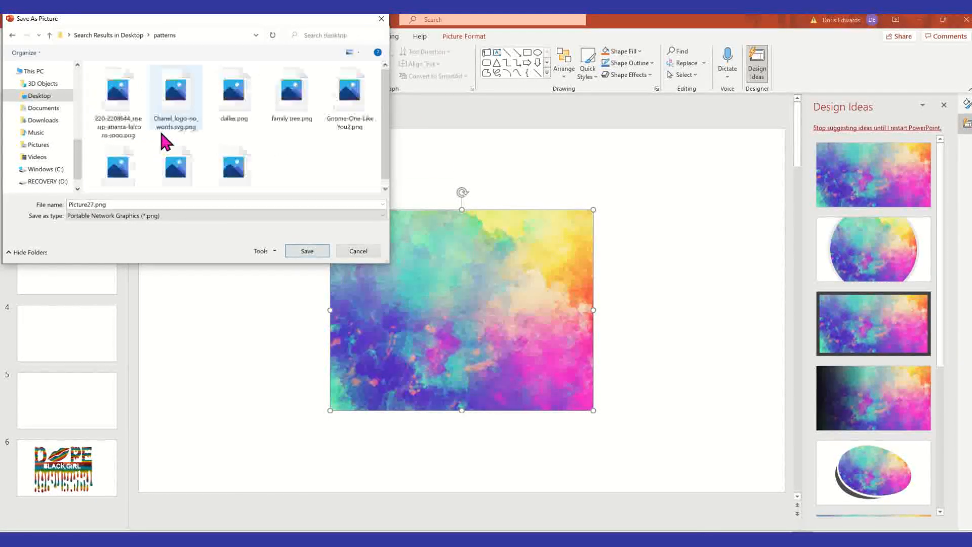
pyautogui.click(307, 252)
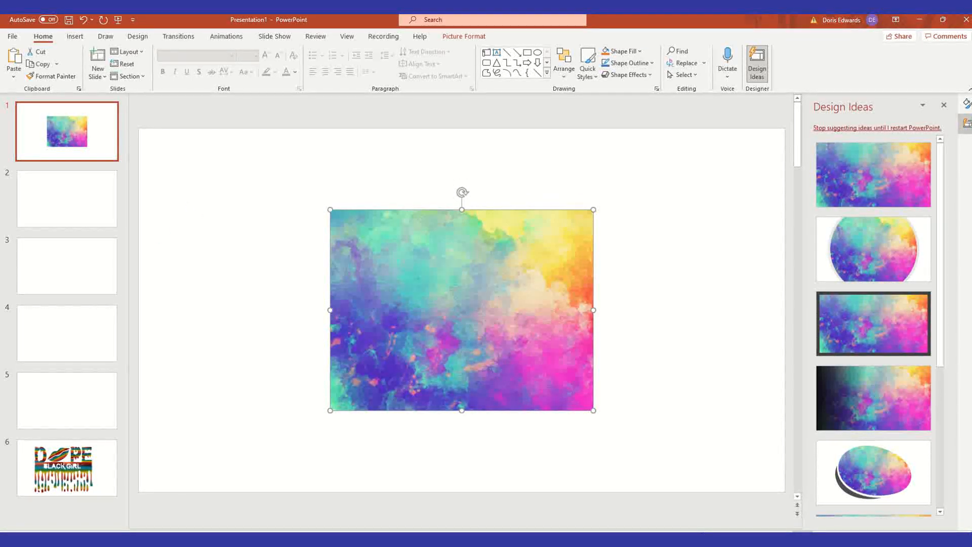
# Switch to Cricut Design Space, duplicate the rainbow-filled DOPE BLACK GIRL group, place the copy beside the original and select the original.
pyautogui.moveTo(286, 540)
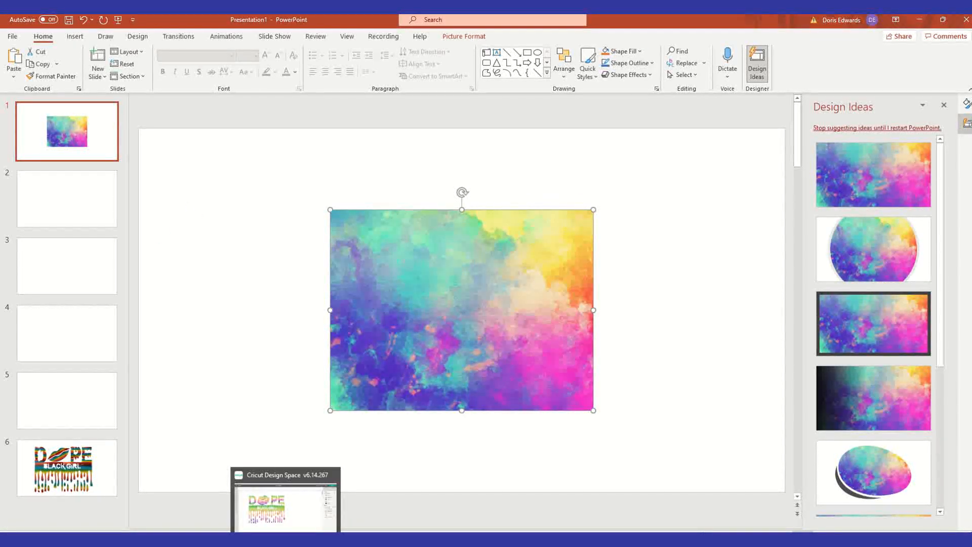
pyautogui.click(286, 504)
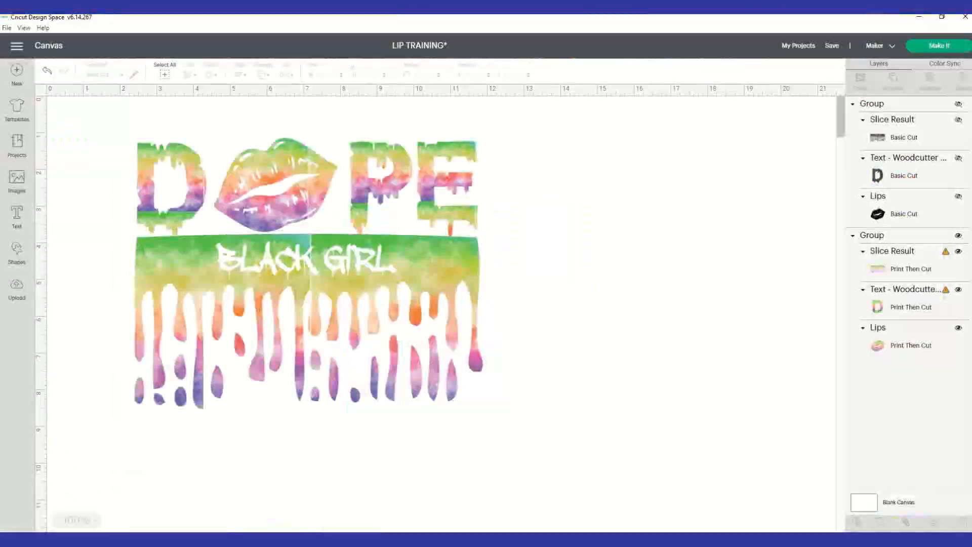
pyautogui.click(185, 152)
pyautogui.rightClick(186, 153)
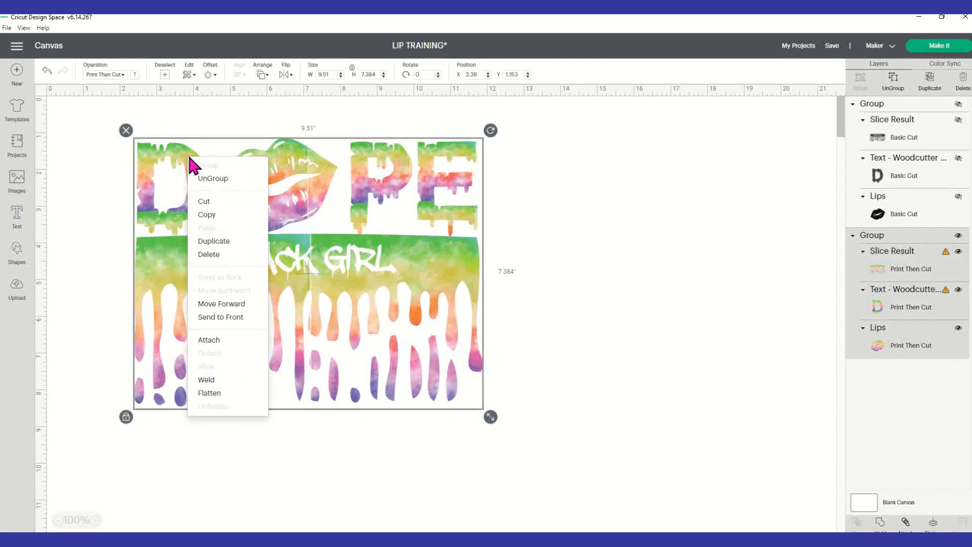
pyautogui.click(233, 242)
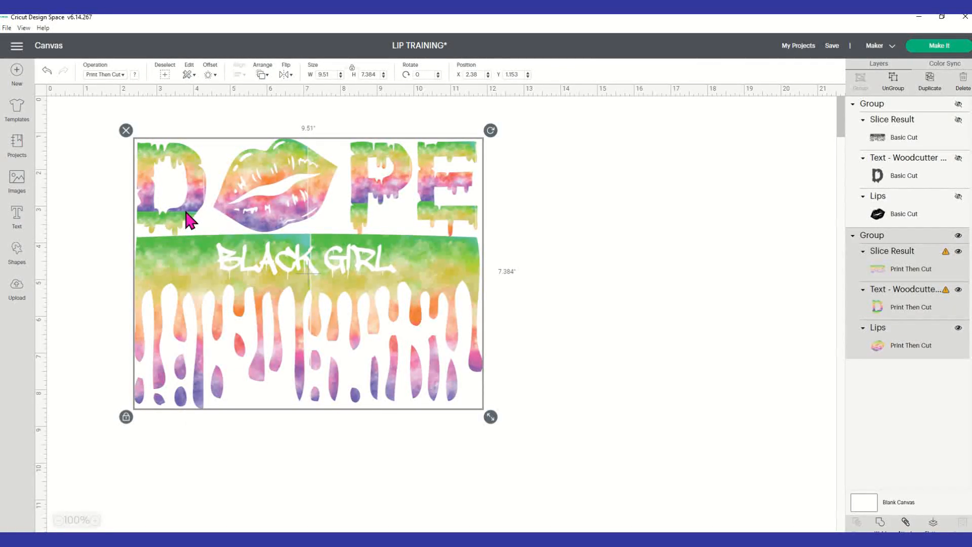
pyautogui.moveTo(167, 225); pyautogui.dragTo(512, 212)
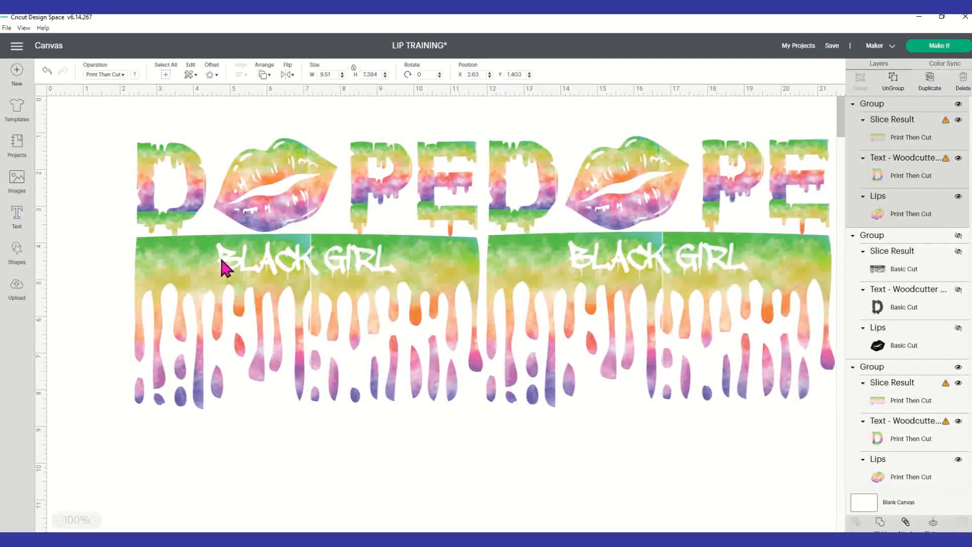
pyautogui.click(205, 349)
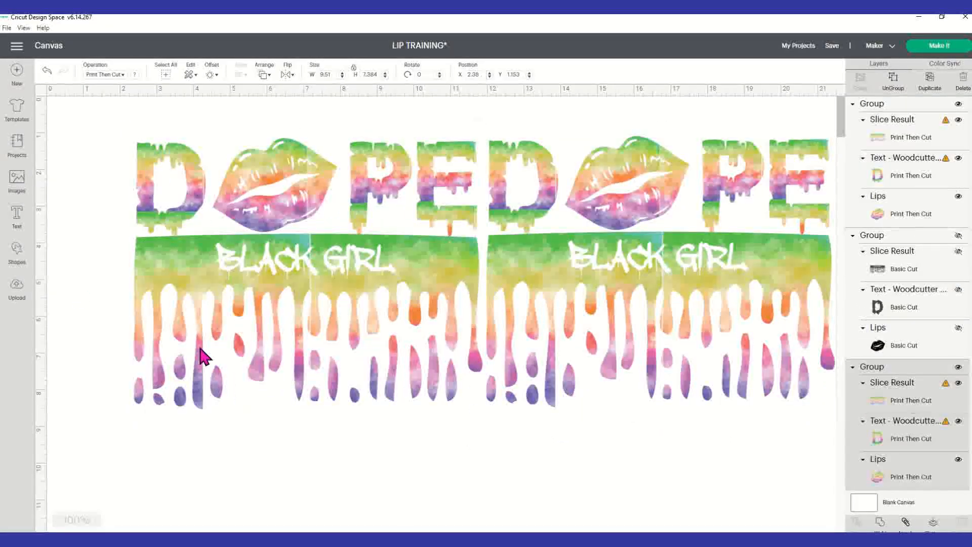
# Start a pattern fill upload and browse to the Desktop for the pattern file.
pyautogui.click(17, 294)
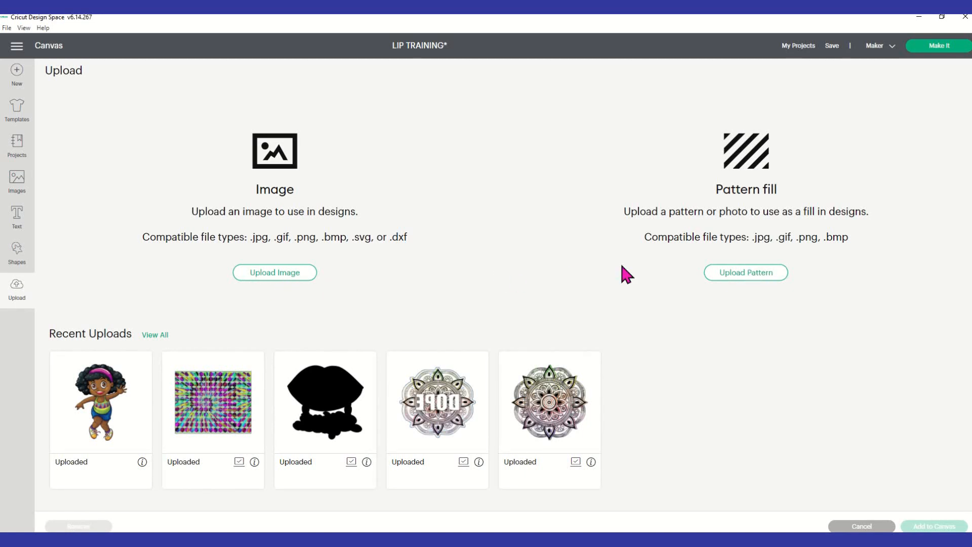
pyautogui.click(746, 272)
pyautogui.click(507, 283)
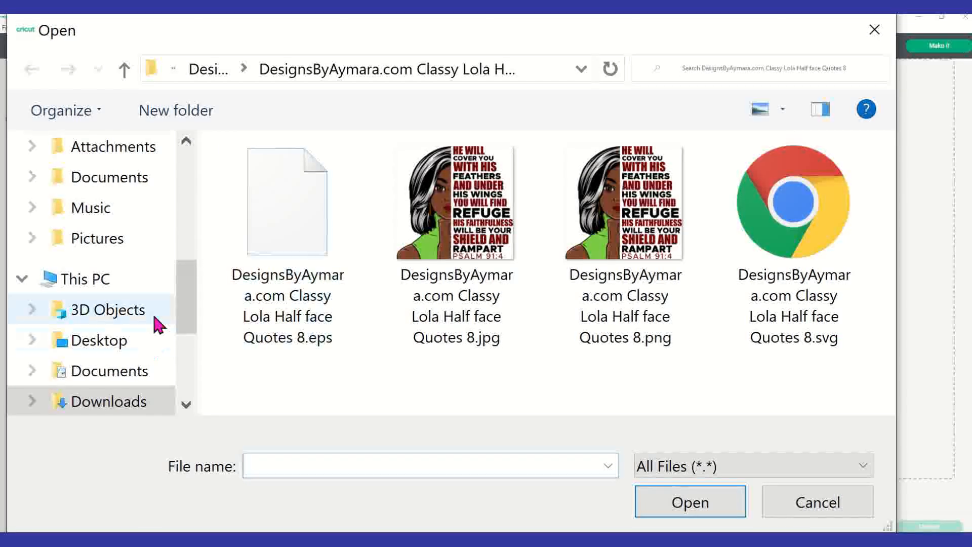
pyautogui.click(104, 342)
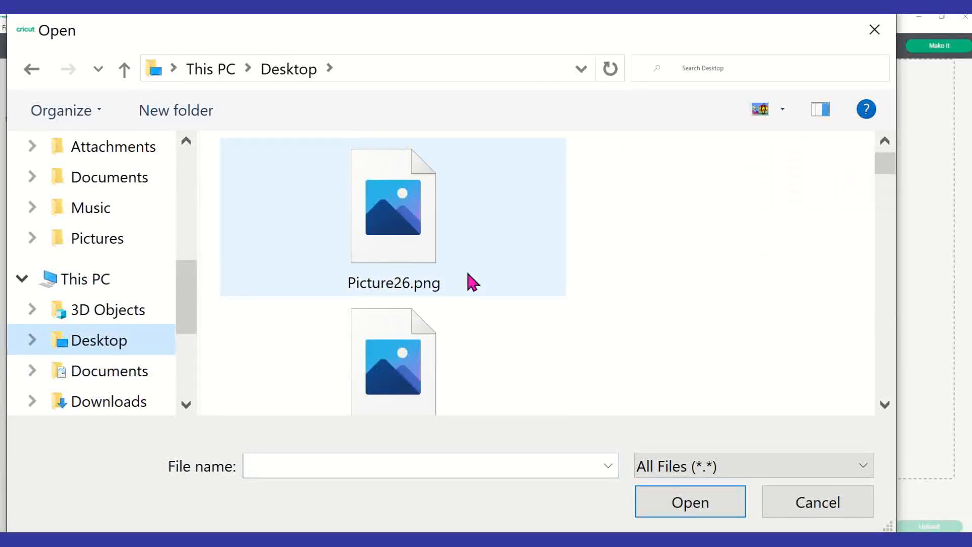
pyautogui.click(731, 65)
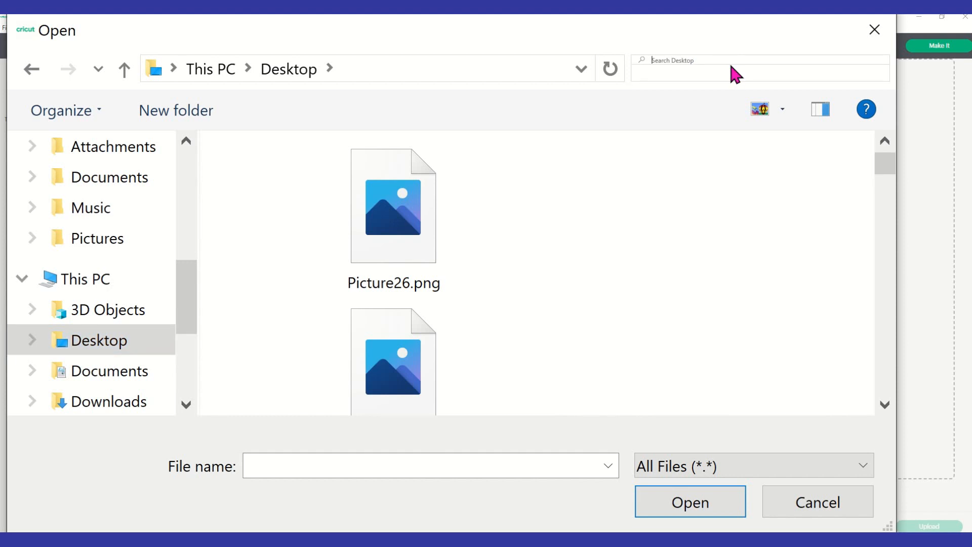
pyautogui.write('PSTTERN')
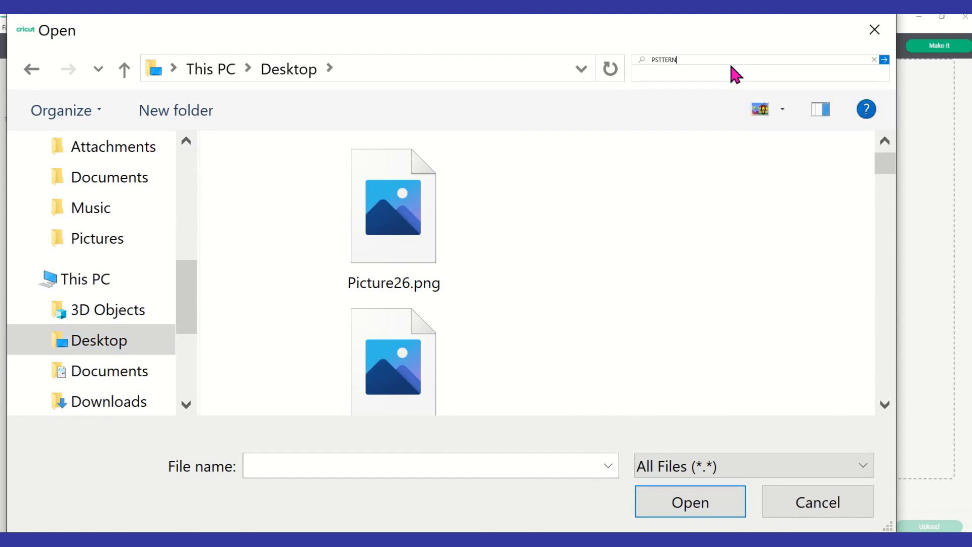
pyautogui.click(891, 63)
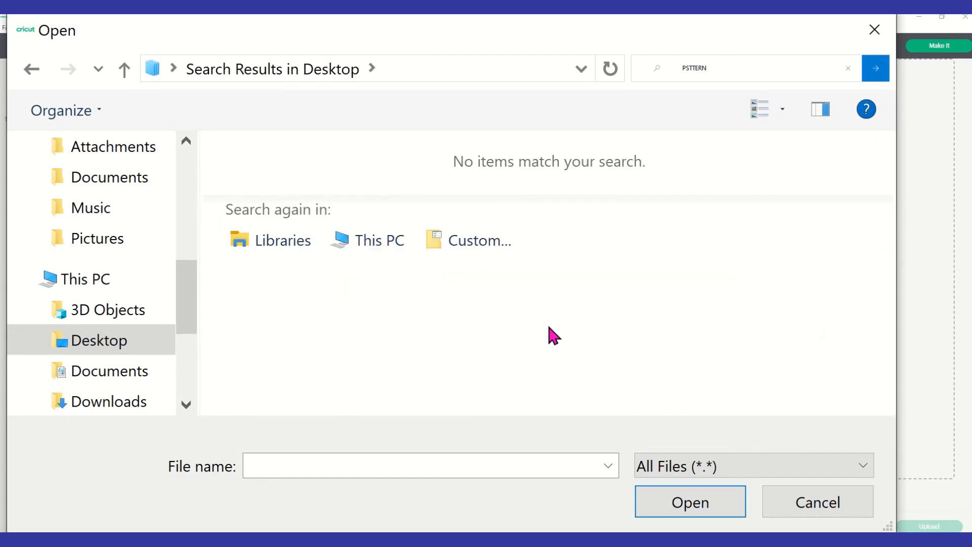
# Search the Desktop for "PATTERN" and locate the patterns folders in the results.
pyautogui.click(722, 66)
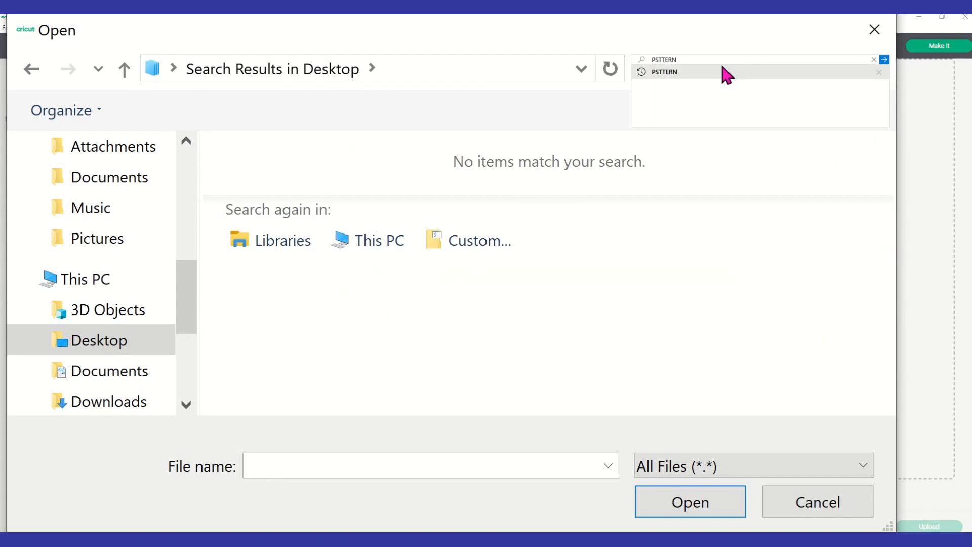
pyautogui.write('PATTERN')
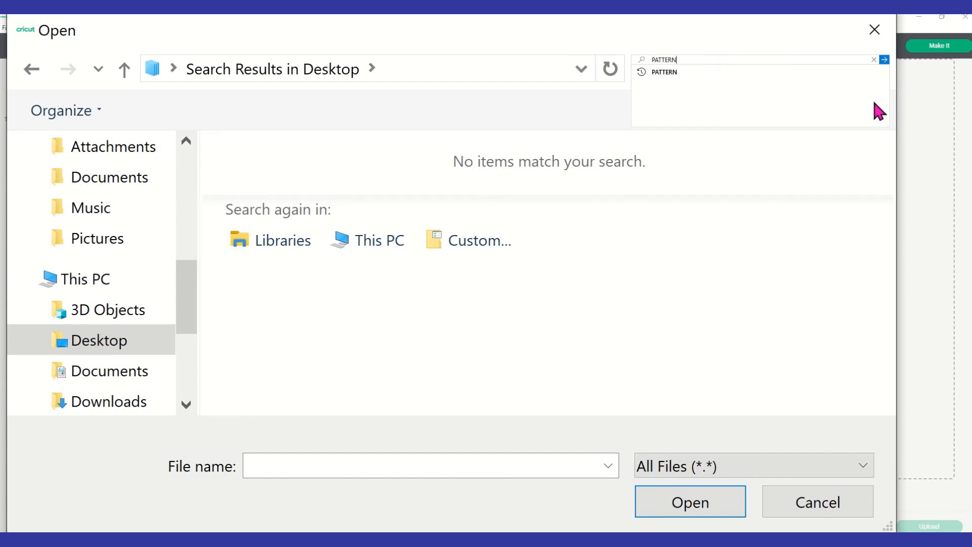
pyautogui.click(886, 61)
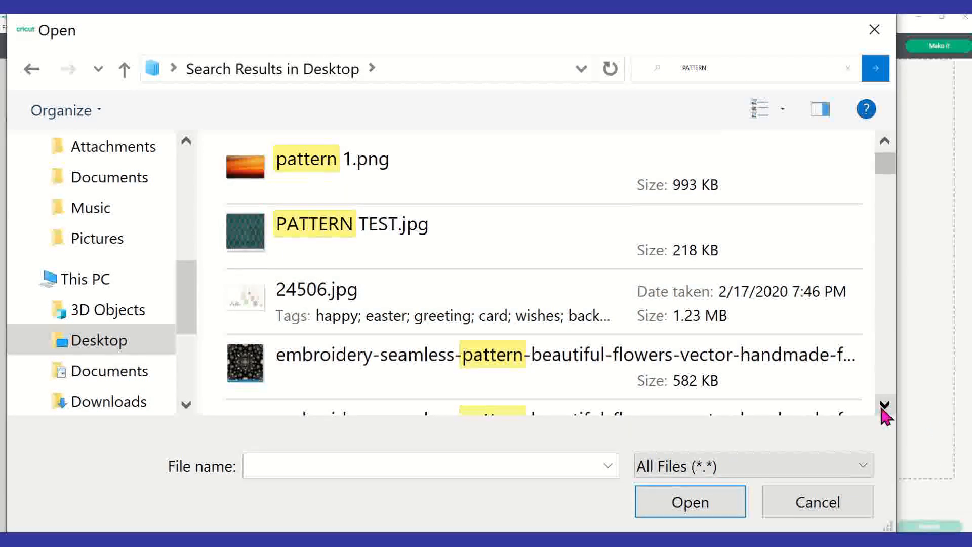
pyautogui.scroll(-4, 885, 408)
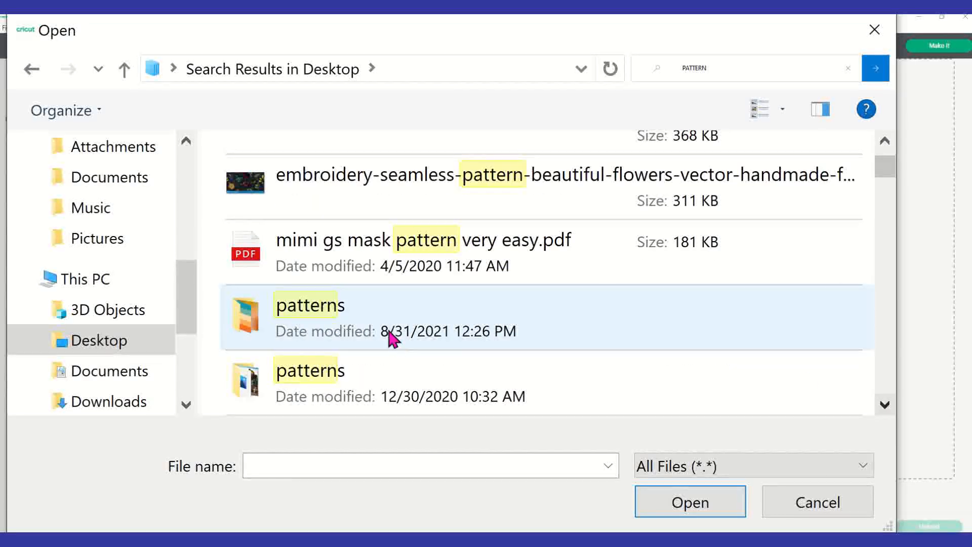
# Look inside the patterns folder dated 8/31/2021 and return to the search results.
pyautogui.doubleClick(375, 326)
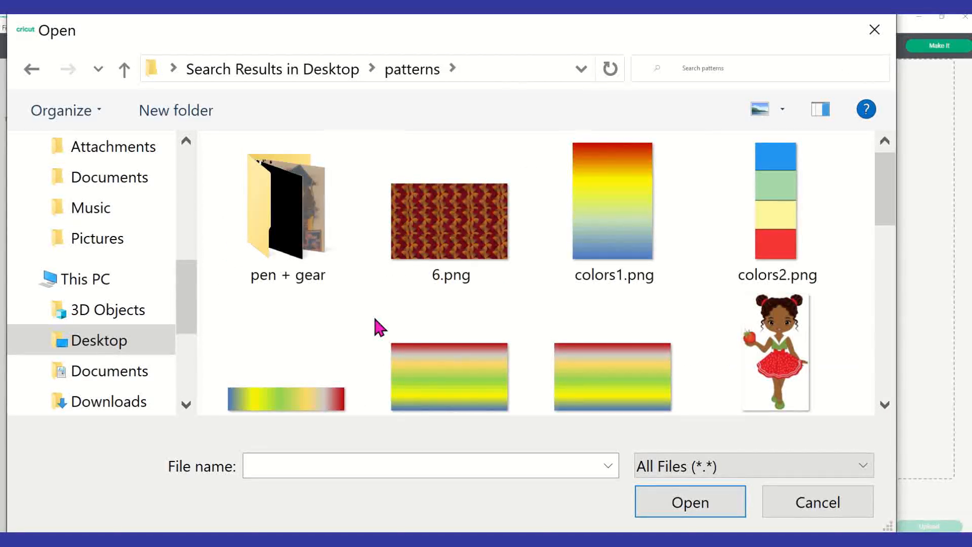
pyautogui.moveTo(879, 208); pyautogui.dragTo(897, 196)
pyautogui.hotkey('alt', 'Left')
# Open the patterns folder dated 12/30/2020, look through its images, and return to the search results.
pyautogui.scroll(-6, 608, 364)
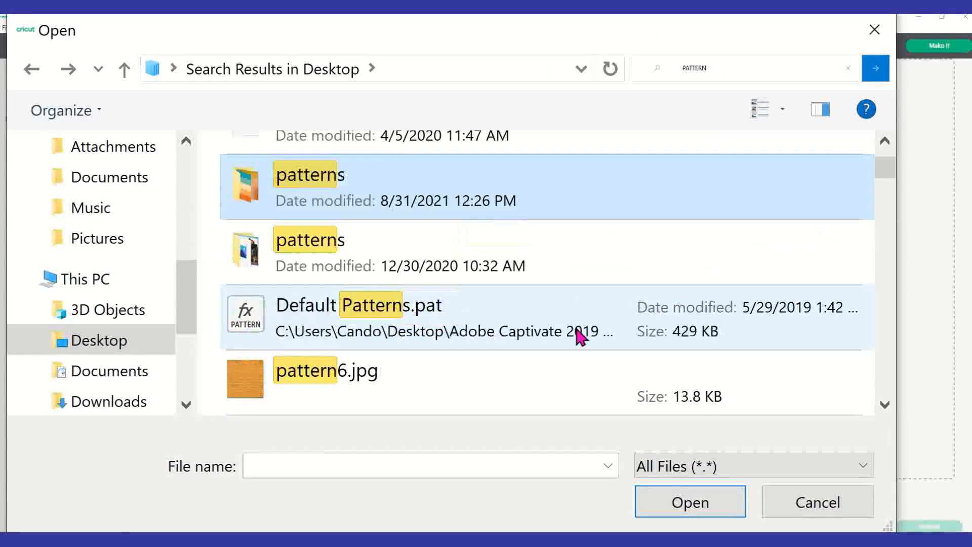
pyautogui.scroll(5, 455, 303)
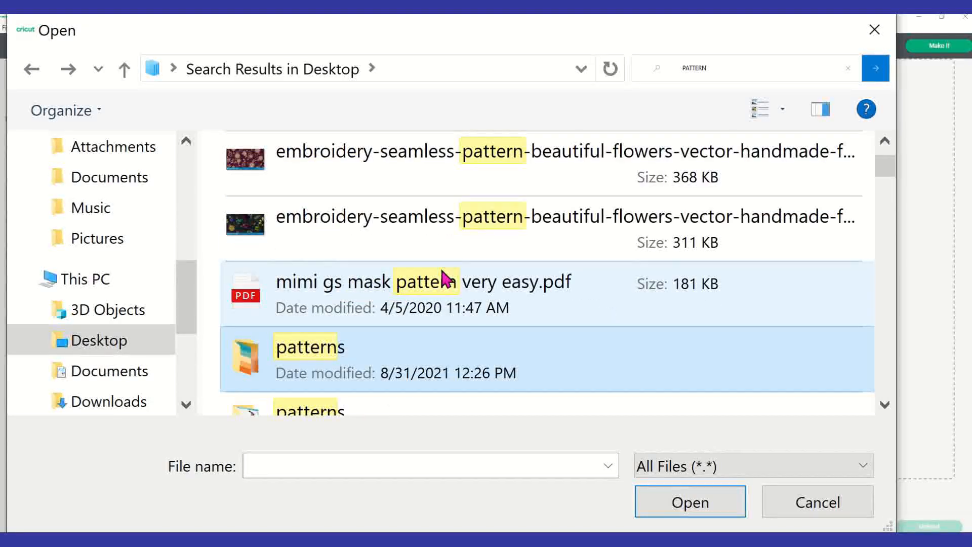
pyautogui.scroll(-1, 380, 407)
pyautogui.doubleClick(380, 407)
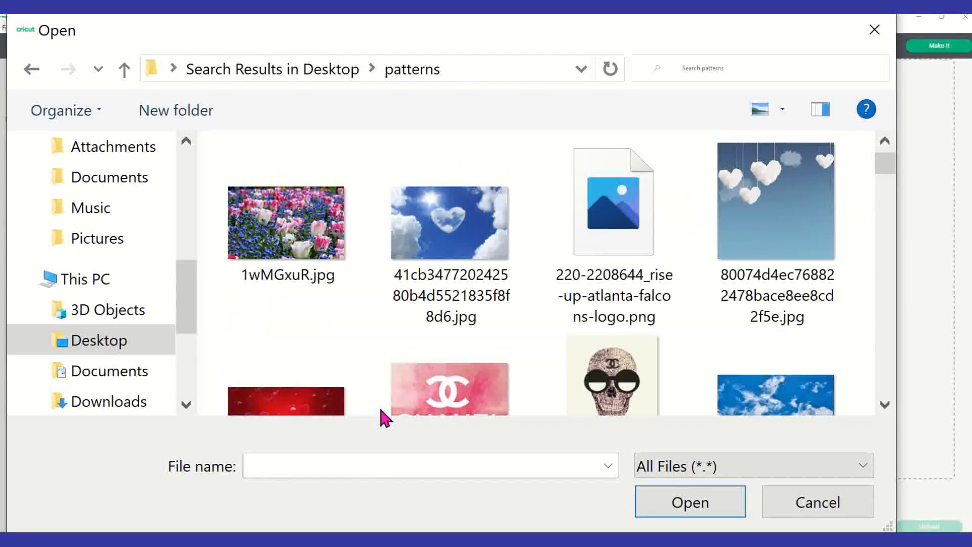
pyautogui.moveTo(885, 161); pyautogui.dragTo(918, 408)
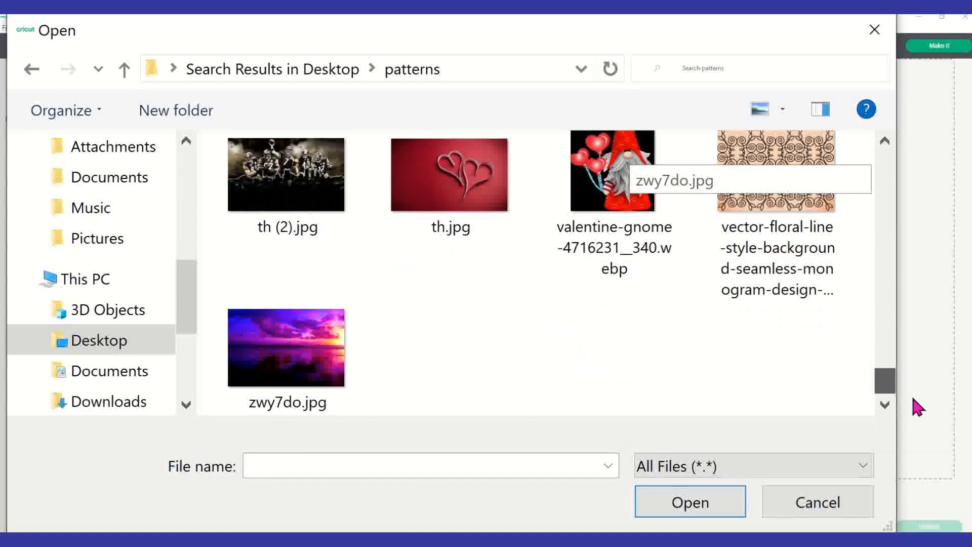
pyautogui.click(884, 142)
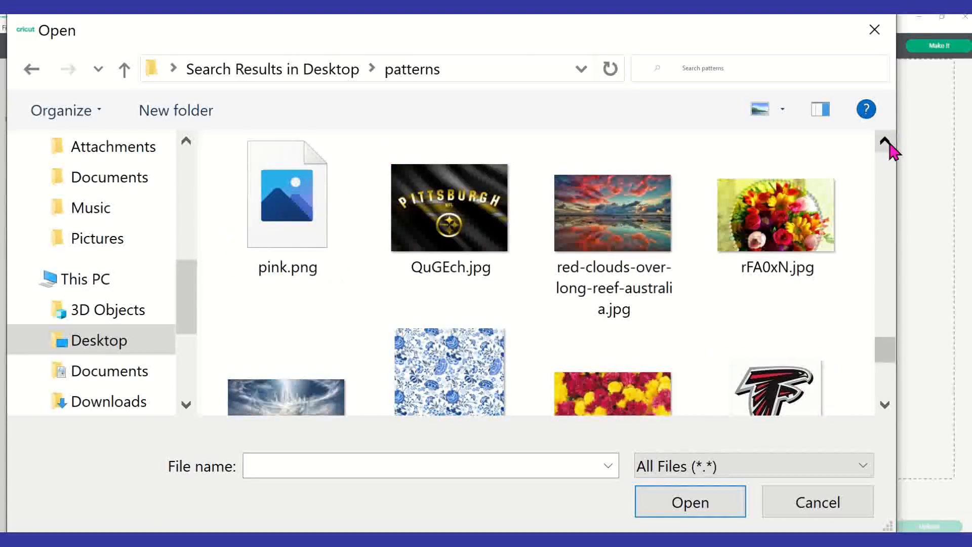
pyautogui.click(890, 144)
pyautogui.click(890, 144)
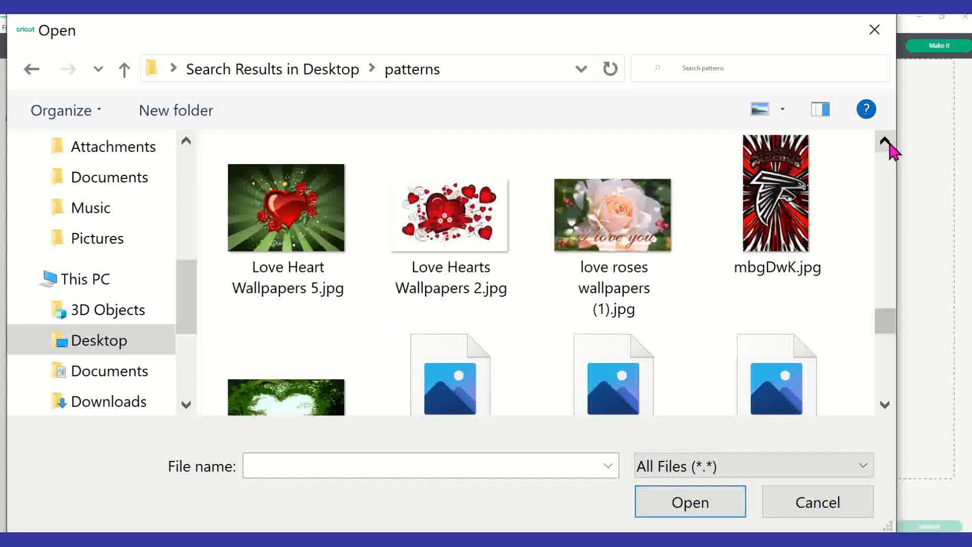
pyautogui.click(890, 144)
pyautogui.click(890, 145)
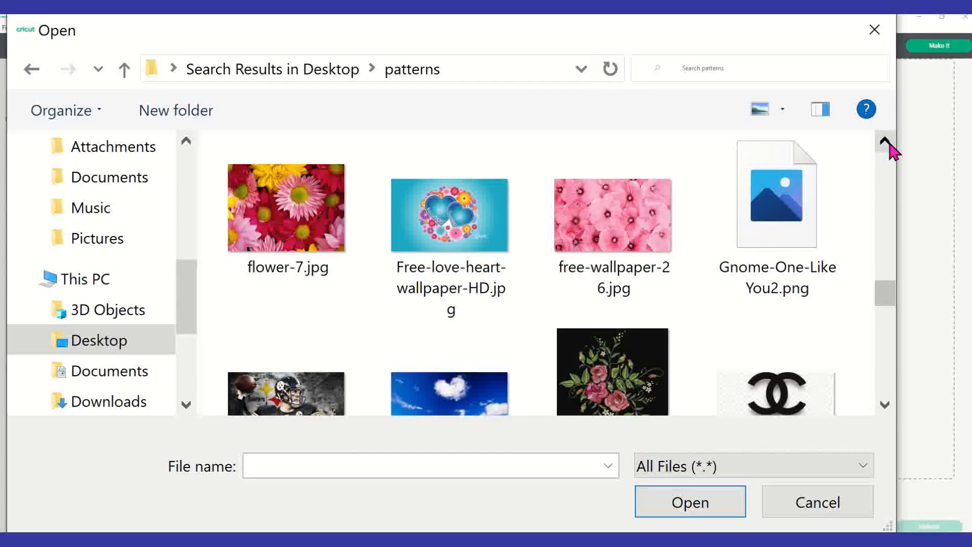
pyautogui.click(889, 145)
pyautogui.click(890, 145)
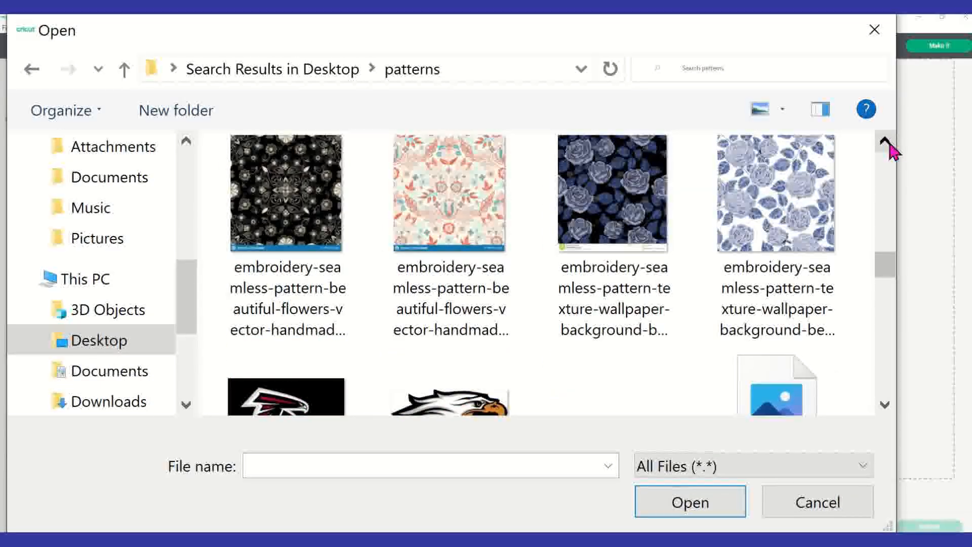
pyautogui.click(890, 145)
pyautogui.click(890, 144)
pyautogui.click(890, 145)
pyautogui.click(890, 145)
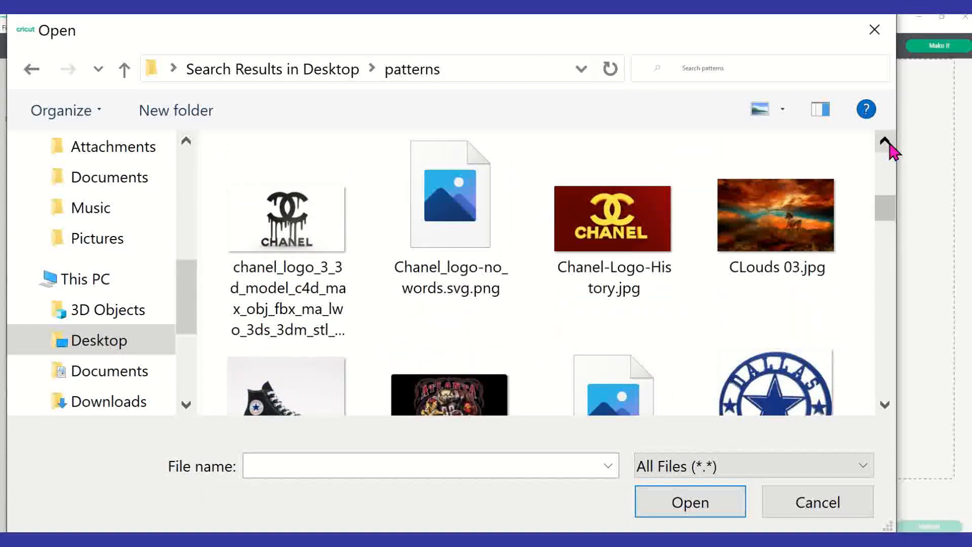
pyautogui.click(889, 145)
pyautogui.click(890, 145)
pyautogui.click(890, 144)
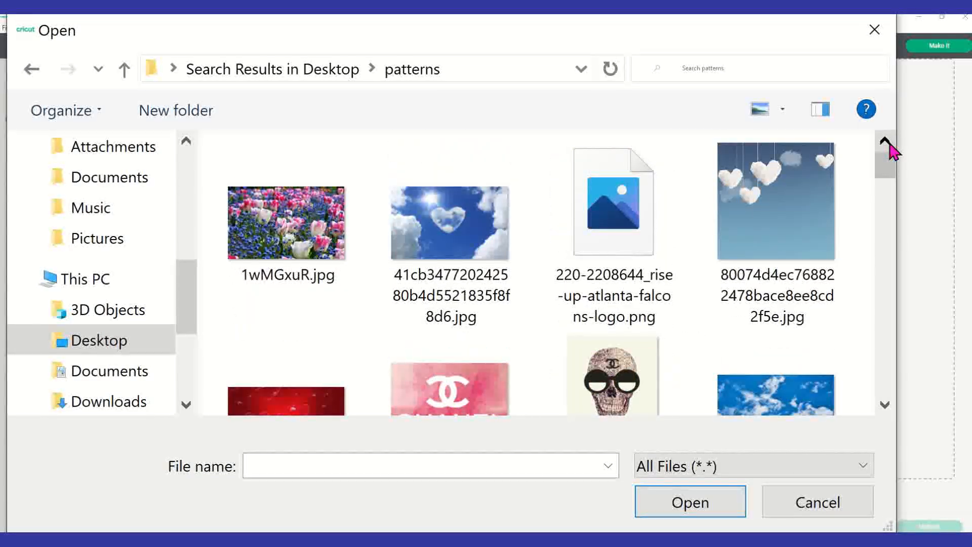
pyautogui.click(33, 71)
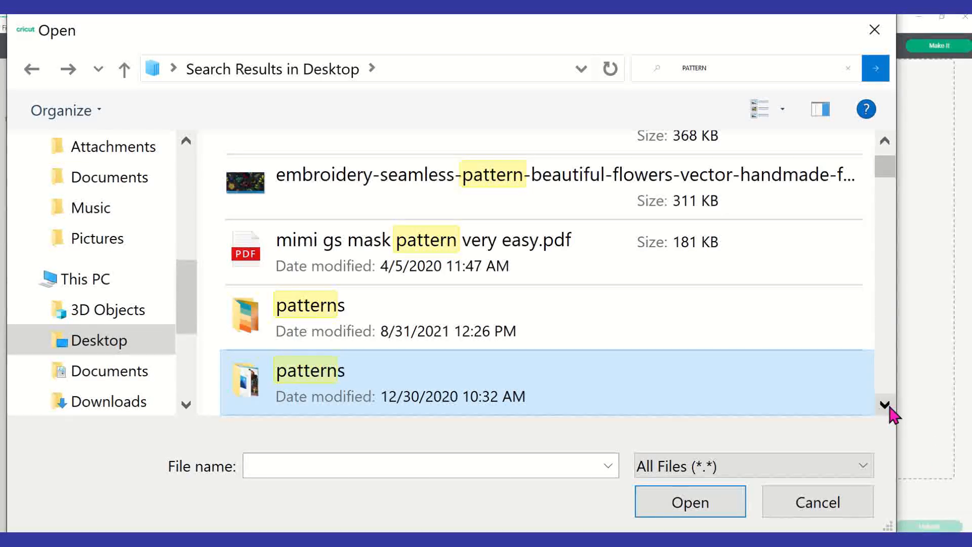
# Reopen the patterns folder dated 8/31/2021 and examine all of its pattern images.
pyautogui.click(888, 406)
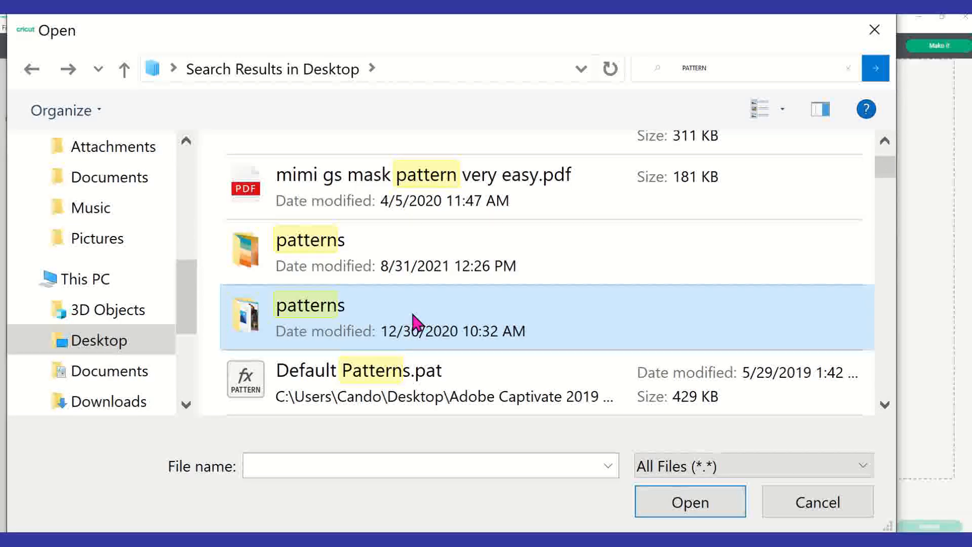
pyautogui.doubleClick(446, 265)
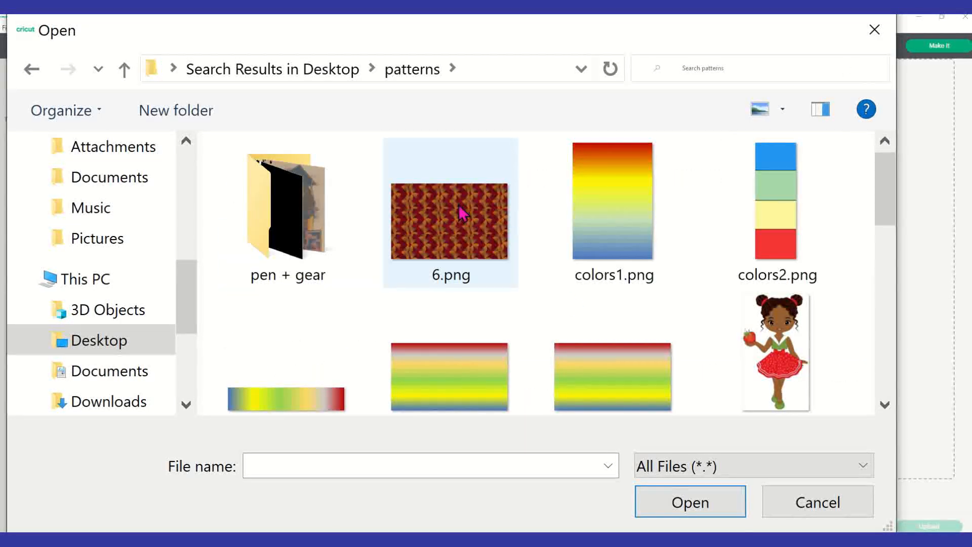
pyautogui.moveTo(897, 201); pyautogui.dragTo(899, 213)
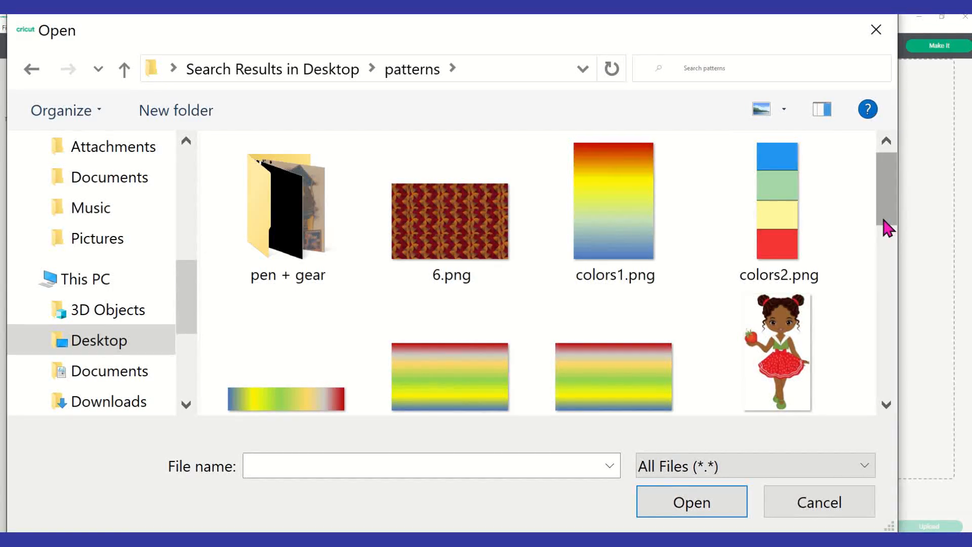
pyautogui.click(887, 405)
pyautogui.scroll(-3, 889, 412)
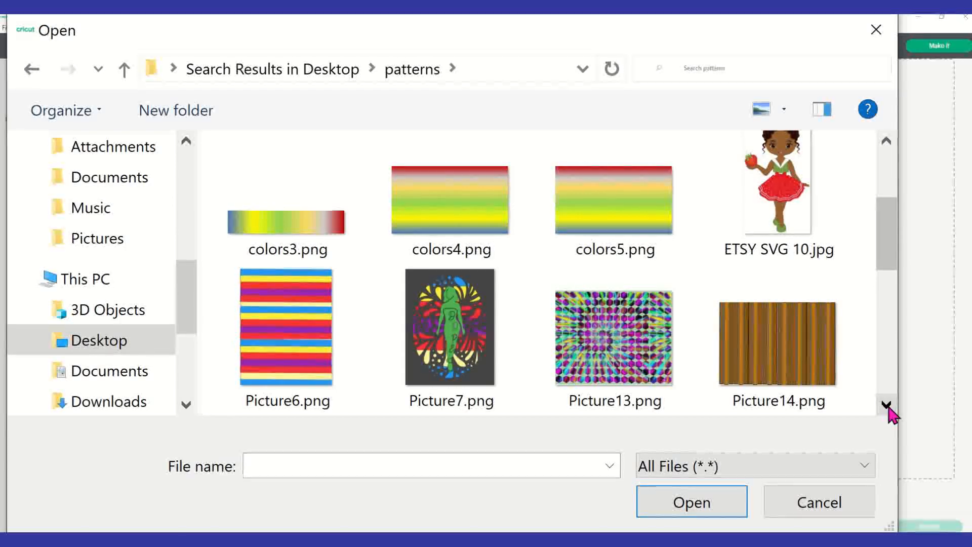
pyautogui.scroll(-3, 890, 409)
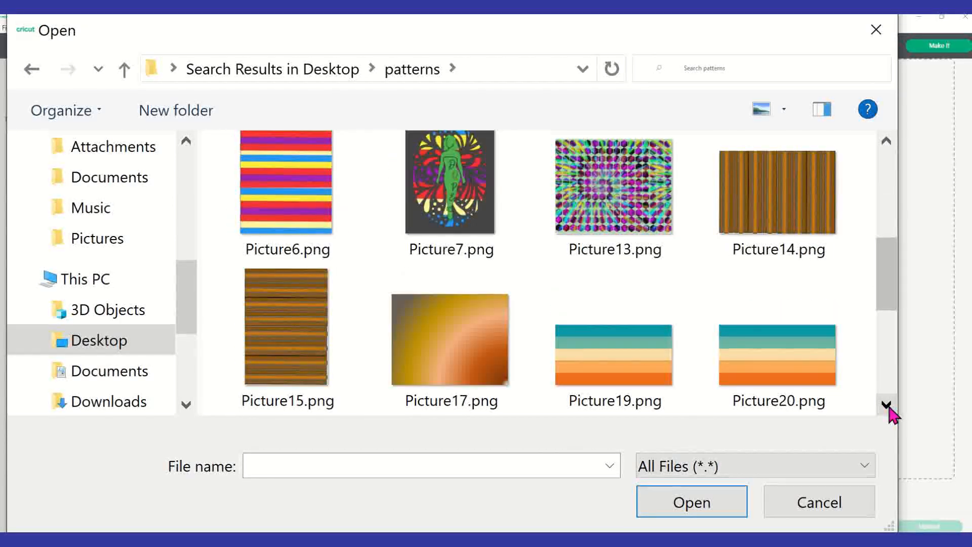
pyautogui.scroll(-3, 891, 413)
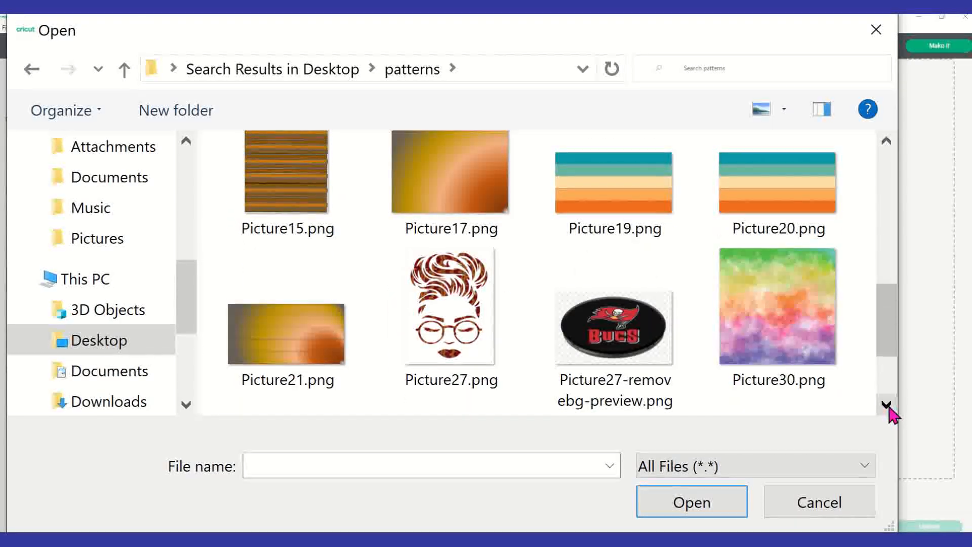
pyautogui.scroll(-3, 893, 416)
pyautogui.scroll(5, 901, 341)
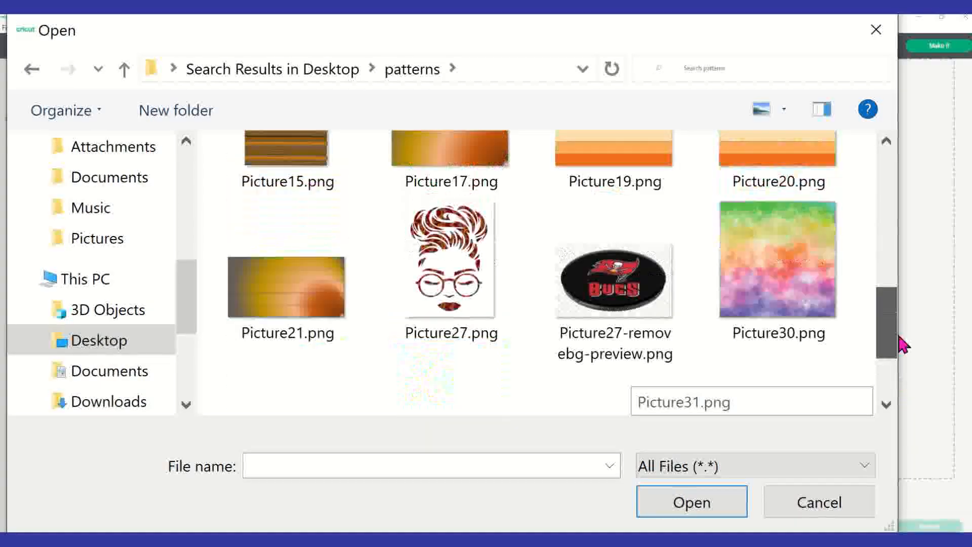
pyautogui.moveTo(901, 332); pyautogui.dragTo(907, 224)
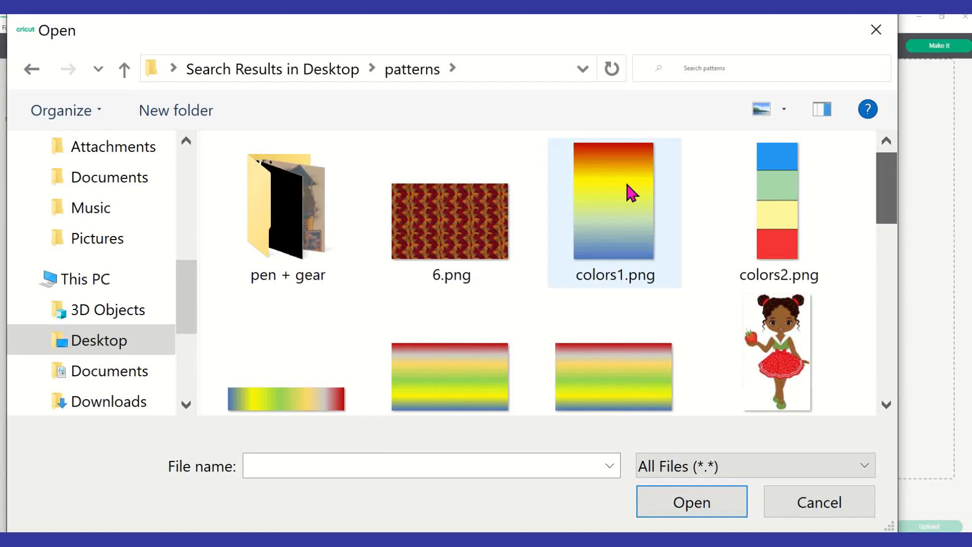
# Look inside the pen + gear subfolder and close the file browser without opening any file.
pyautogui.doubleClick(290, 233)
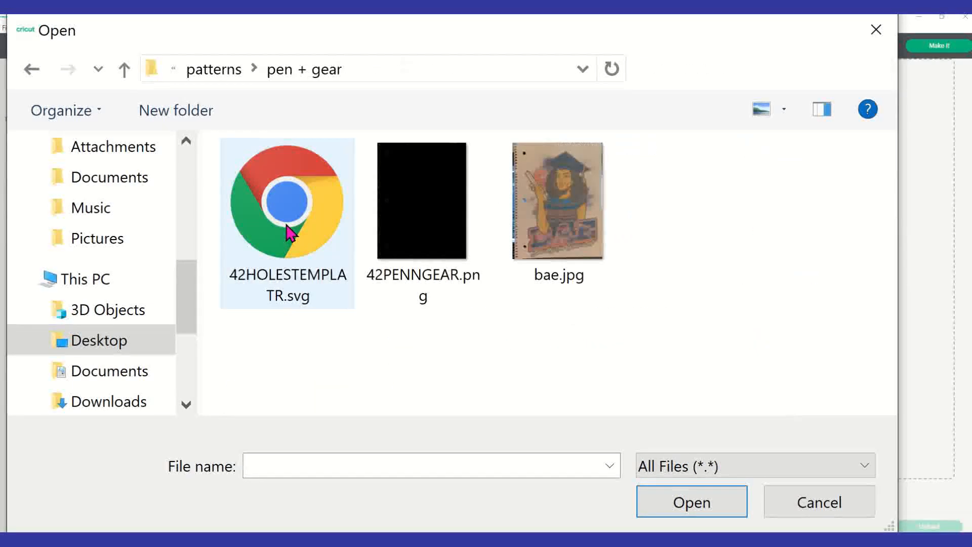
pyautogui.click(290, 233)
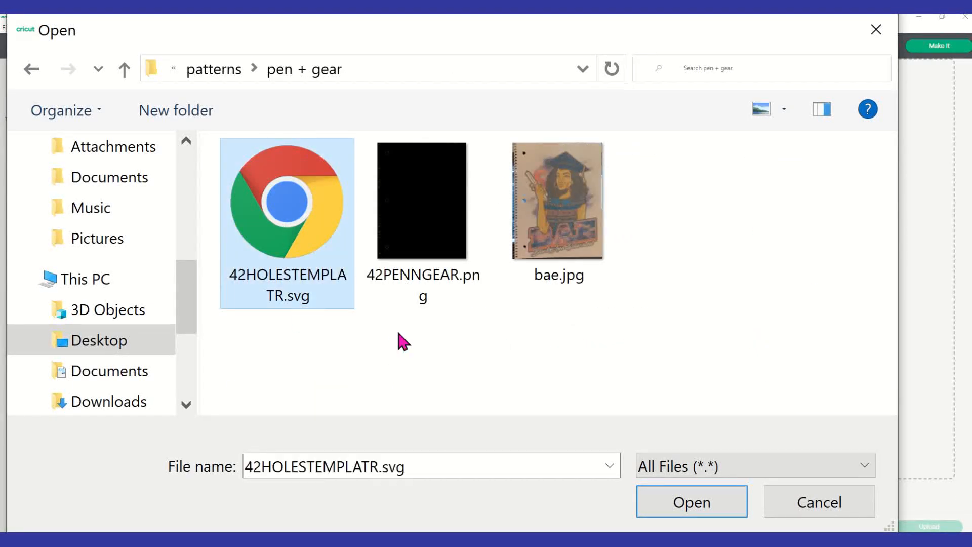
pyautogui.click(876, 29)
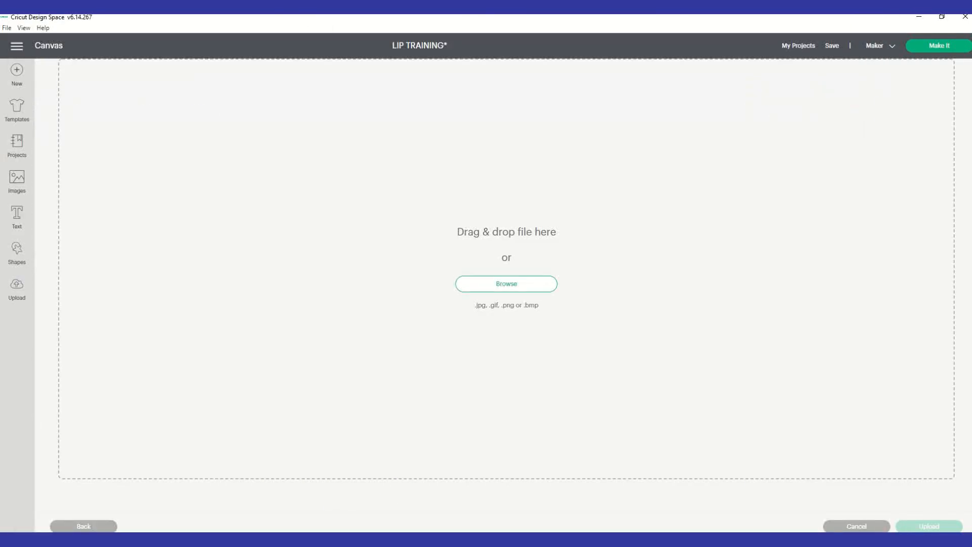
# Switch to PowerPoint and start saving the multicolored watercolor image on slide 1 as a picture.
pyautogui.click(326, 501)
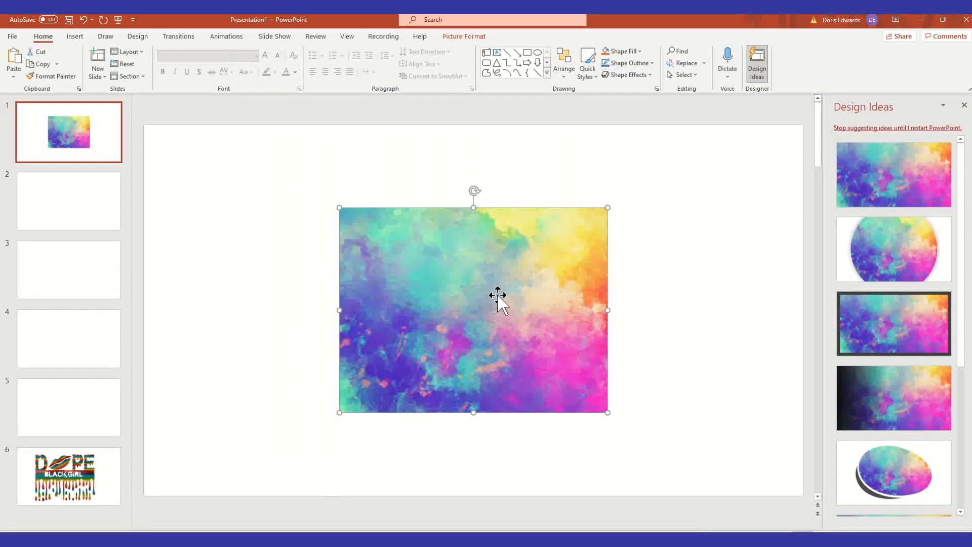
pyautogui.rightClick(469, 268)
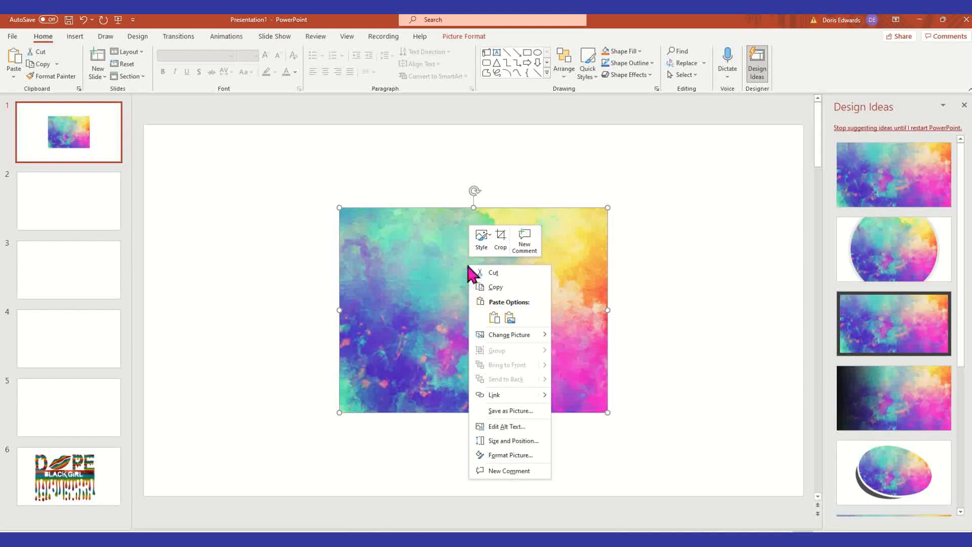
pyautogui.click(524, 412)
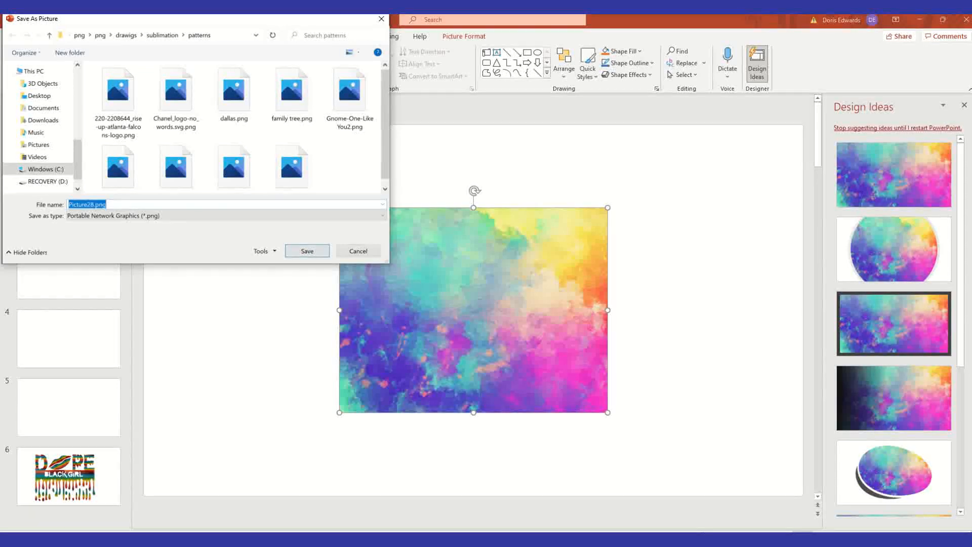
pyautogui.moveTo(286, 540)
pyautogui.click(285, 509)
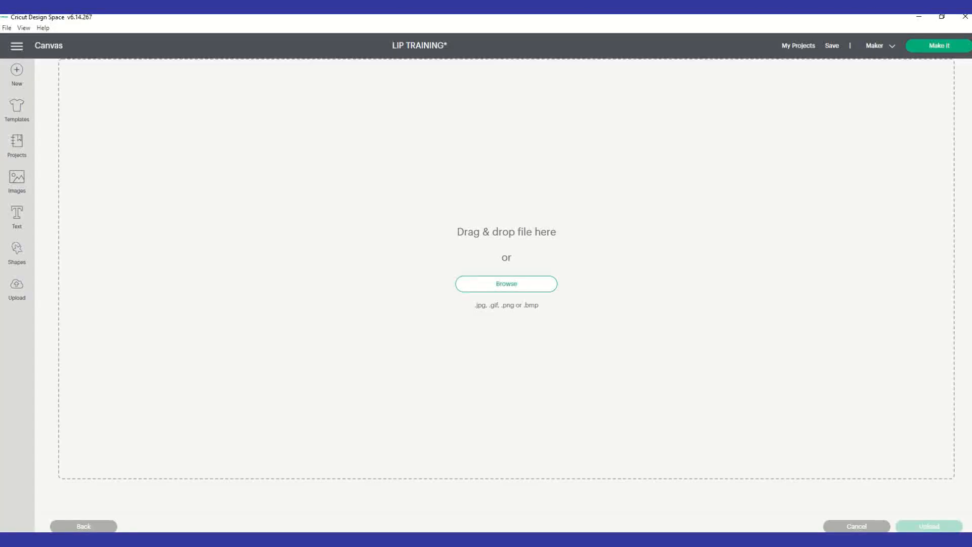
pyautogui.click(520, 287)
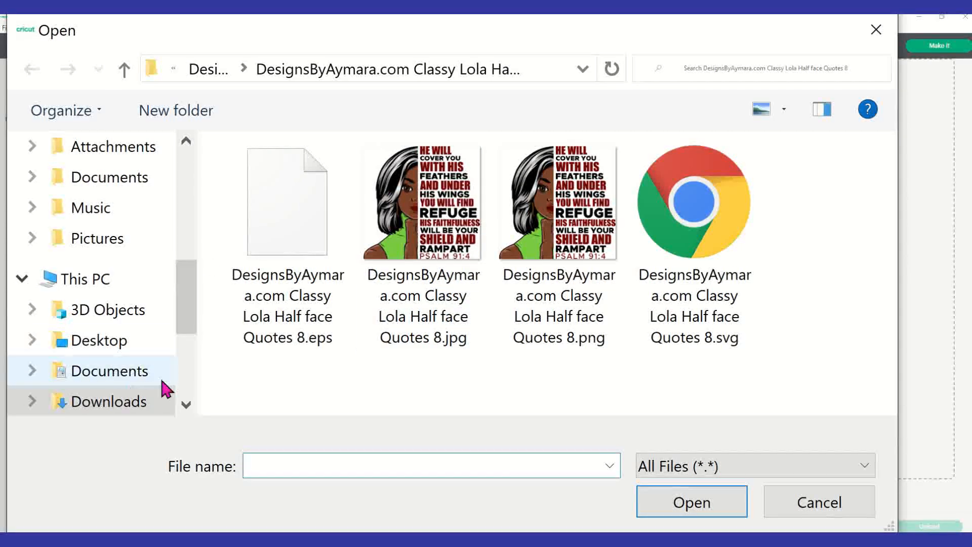
pyautogui.click(127, 349)
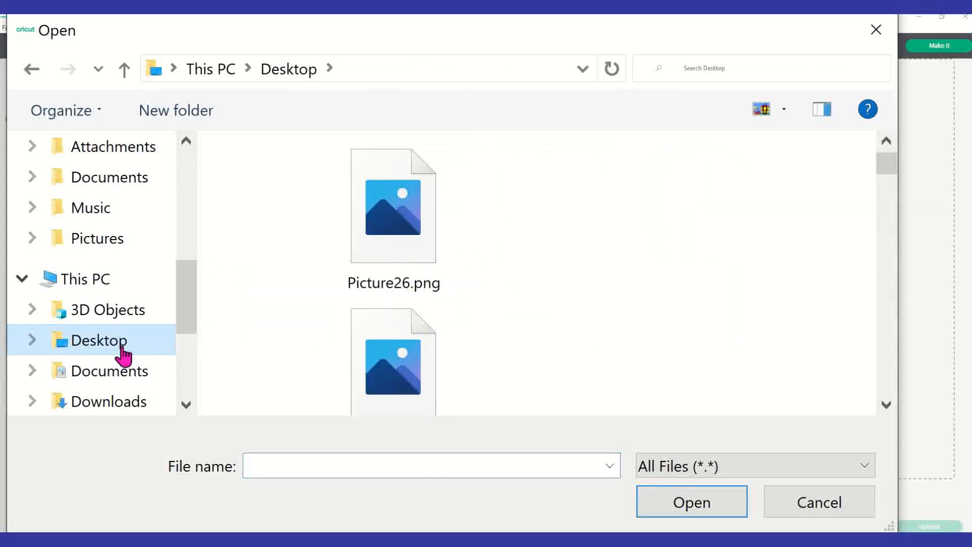
pyautogui.click(731, 70)
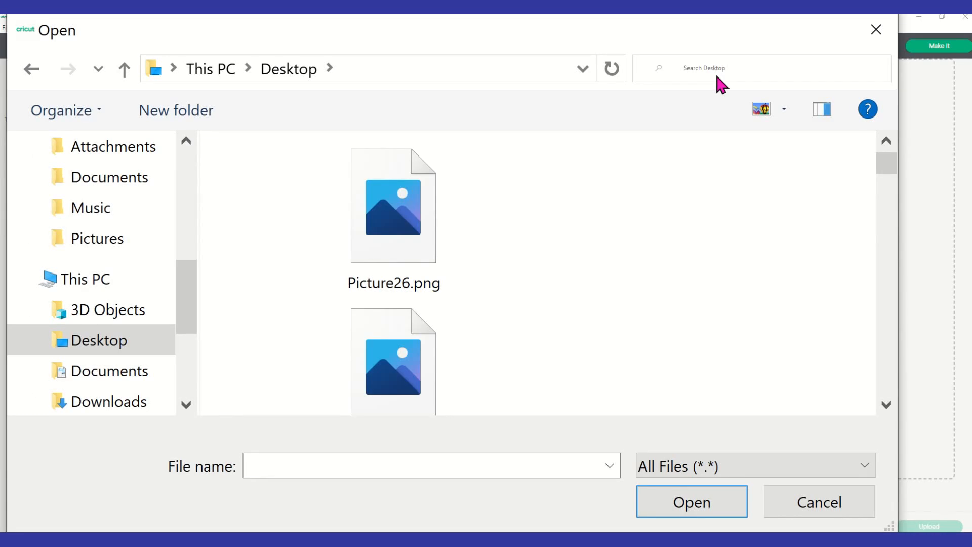
pyautogui.click(719, 64)
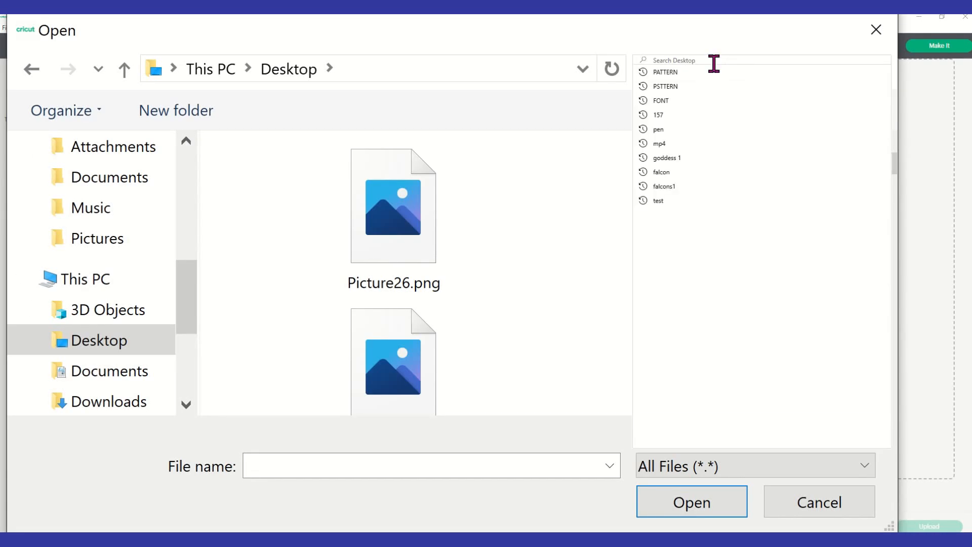
pyautogui.click(509, 209)
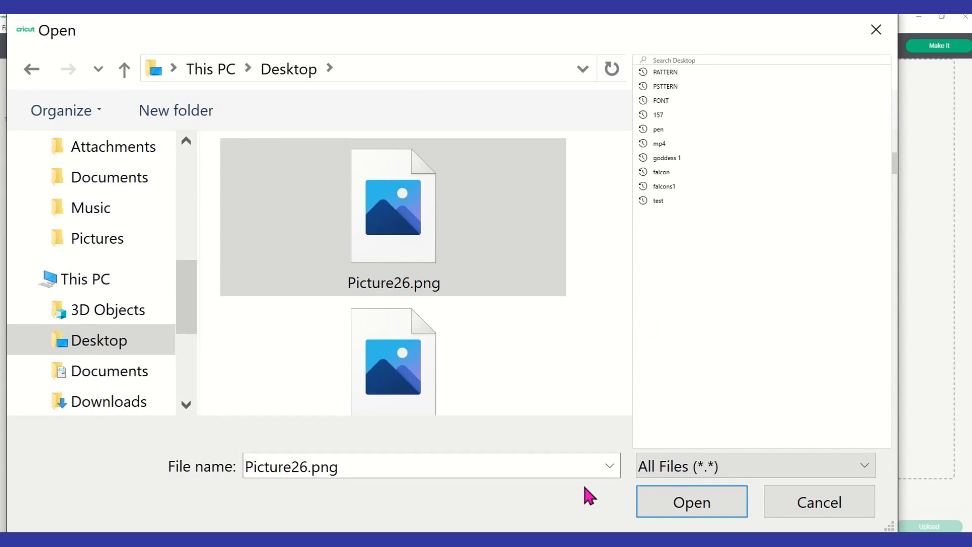
pyautogui.click(833, 513)
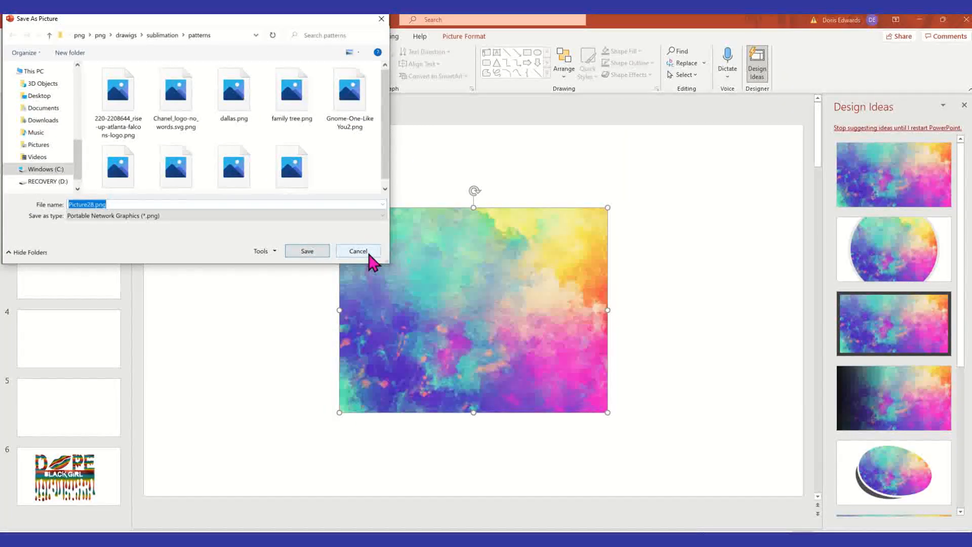
# Search the Desktop for PATTERN and save the picture as Picture28.png in the patterns folder dated 8/31/2021.
pyautogui.click(40, 95)
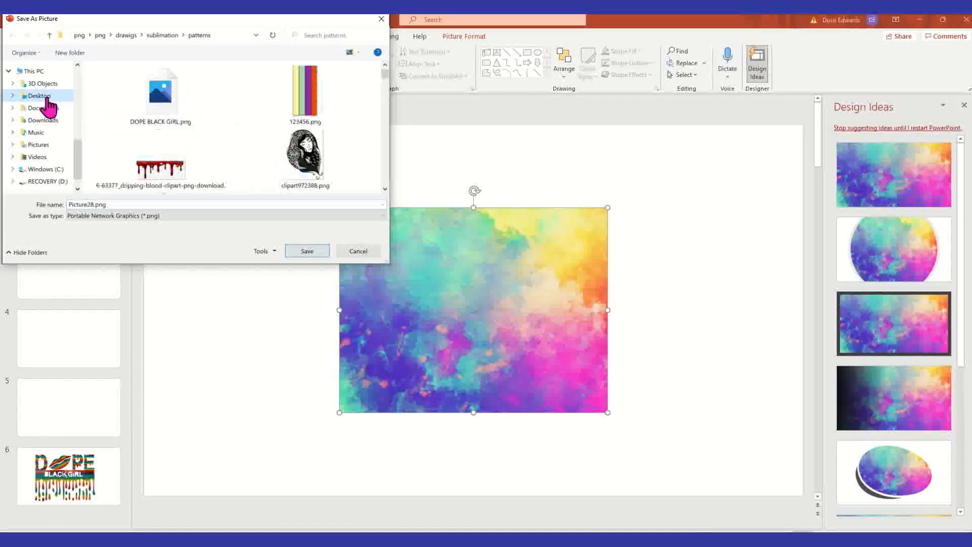
pyautogui.click(338, 32)
pyautogui.write('PATTERN')
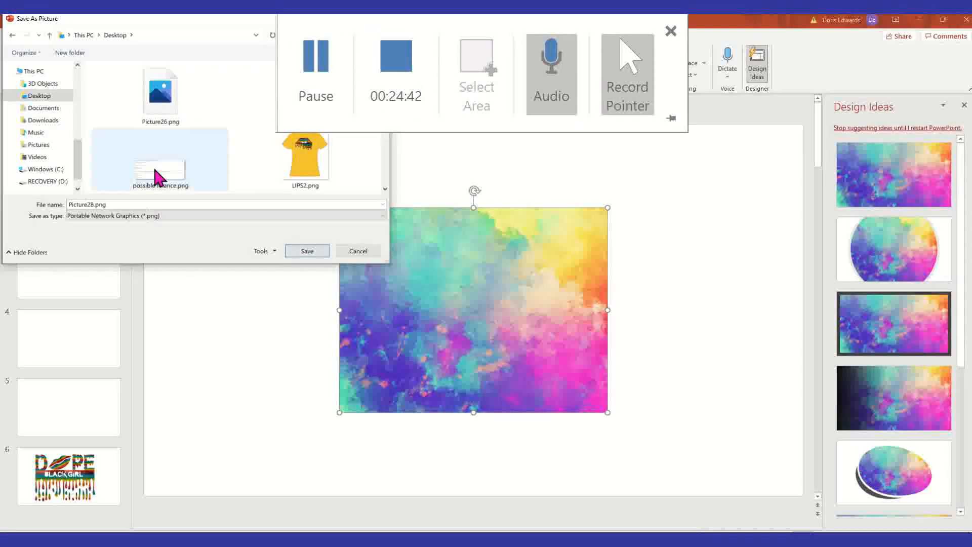
pyautogui.click(381, 35)
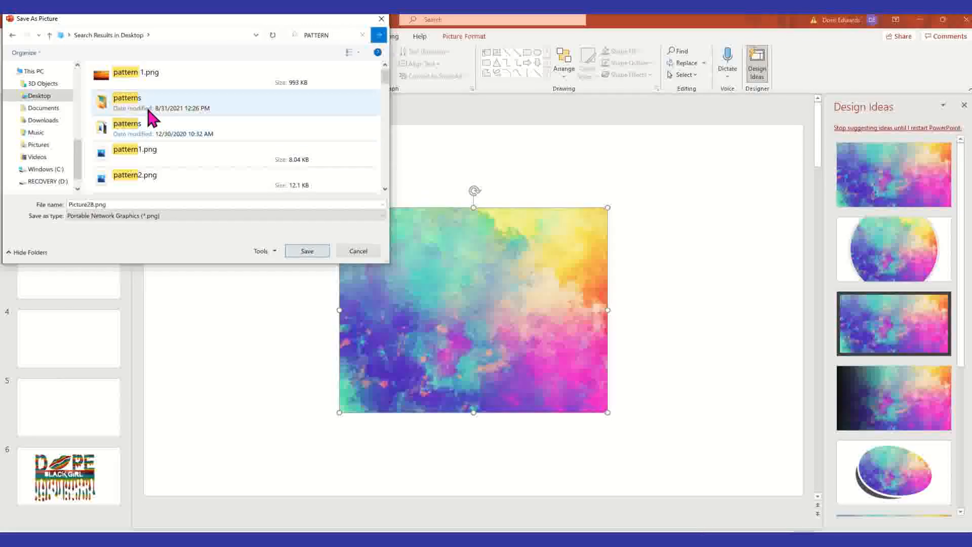
pyautogui.click(146, 100)
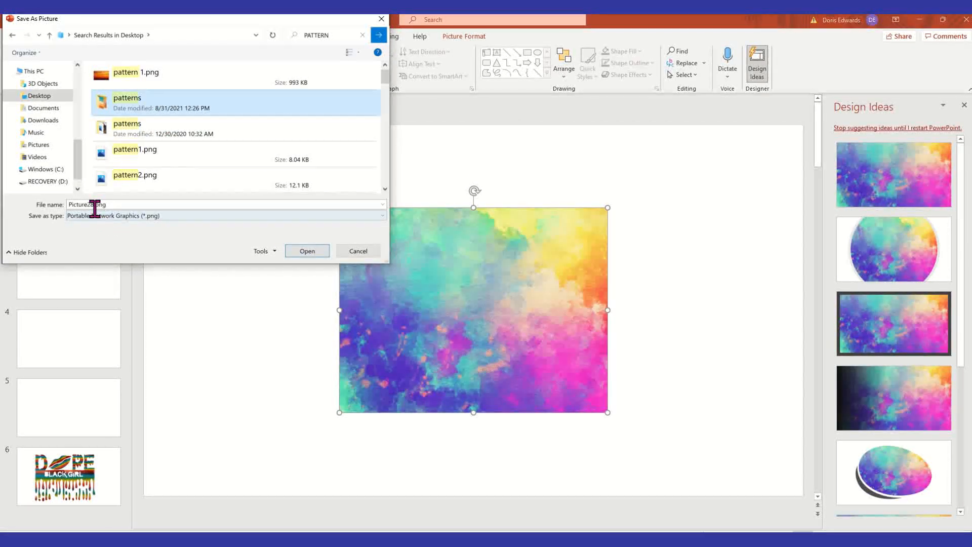
pyautogui.click(308, 251)
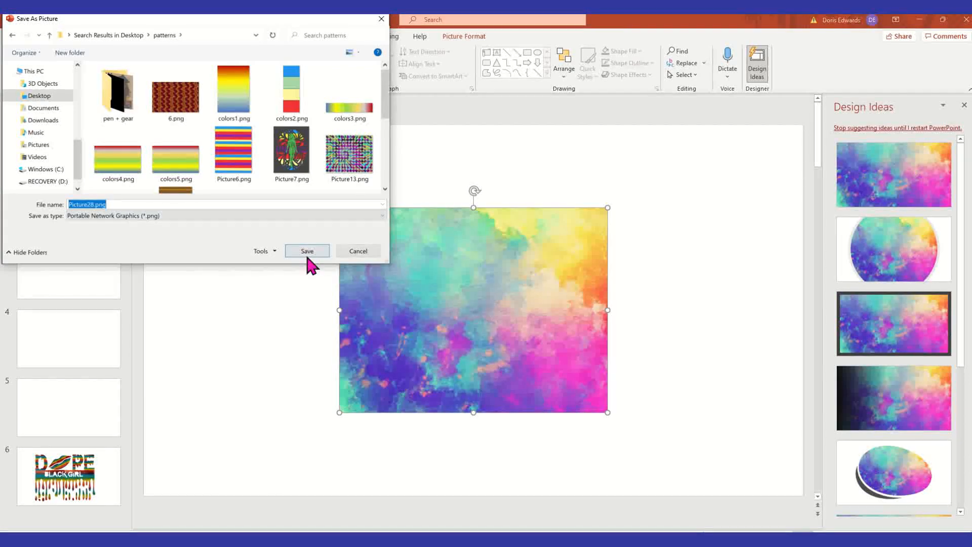
pyautogui.click(318, 253)
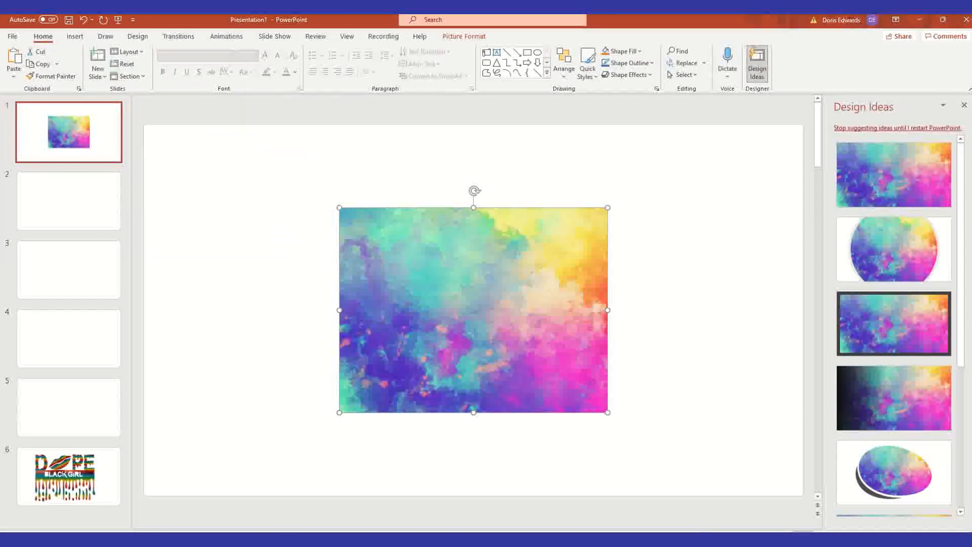
# Switch to Cricut Design Space, browse for a pattern file to upload, and search the Desktop for PATTERN.
pyautogui.moveTo(285, 541)
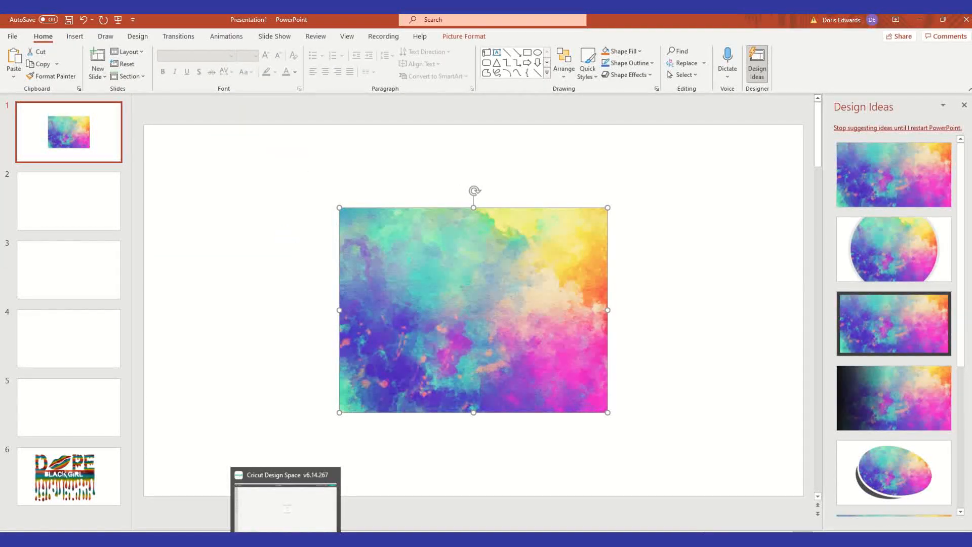
pyautogui.click(285, 501)
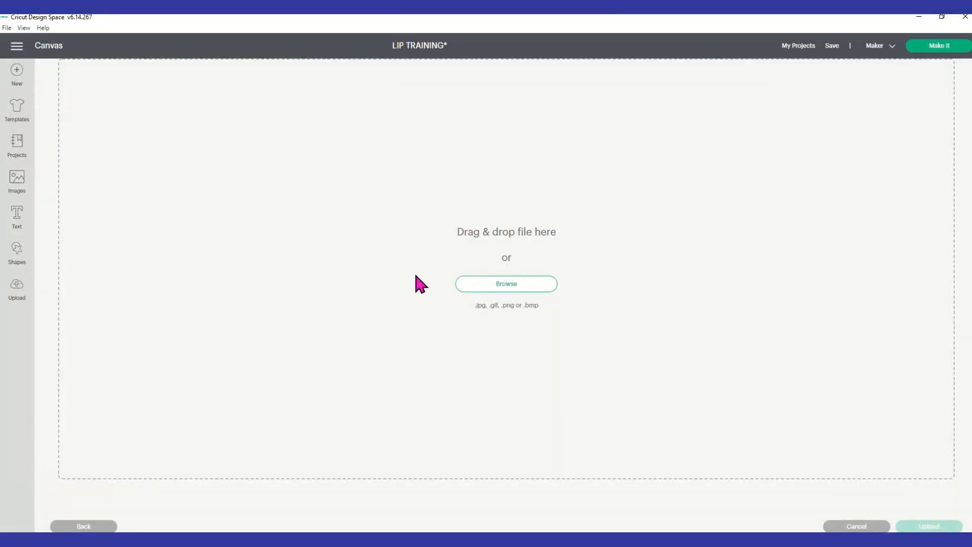
pyautogui.click(529, 288)
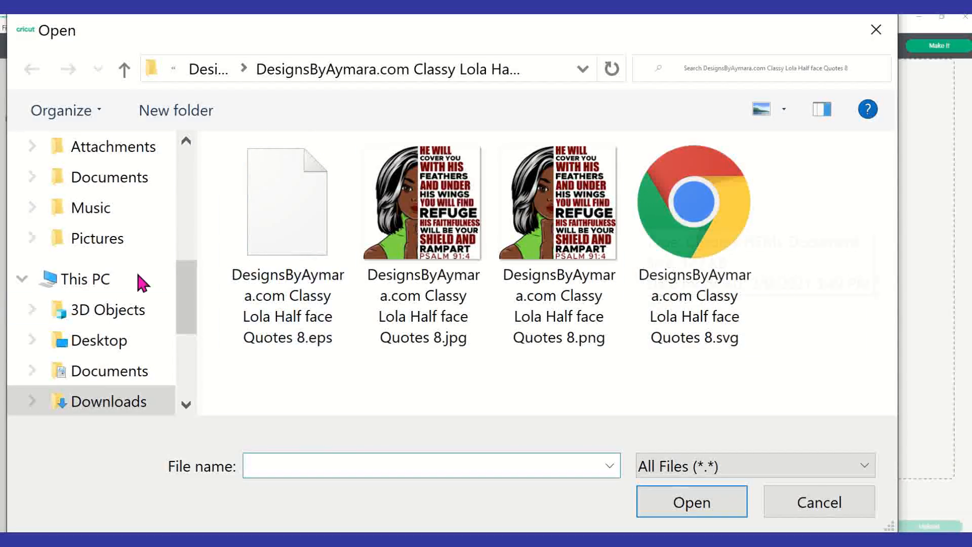
pyautogui.click(128, 345)
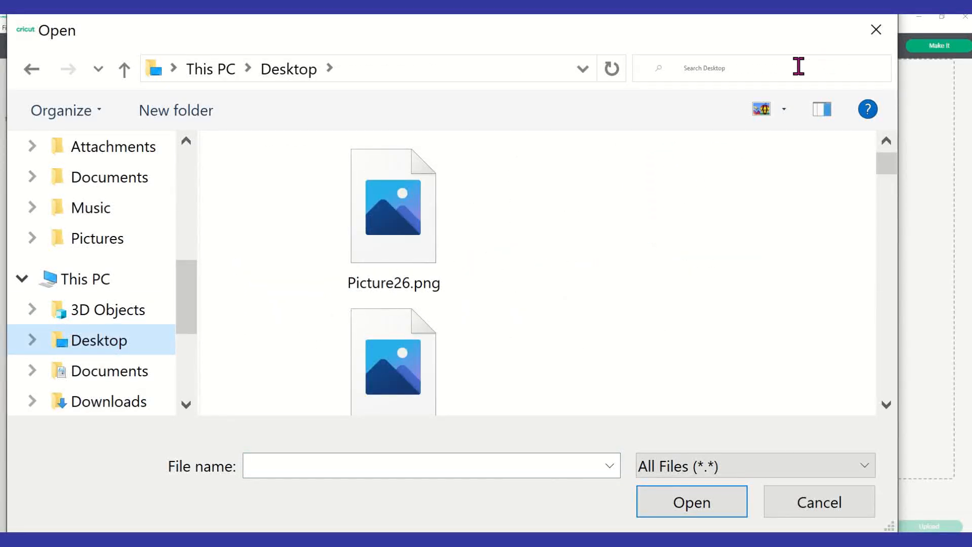
pyautogui.click(799, 66)
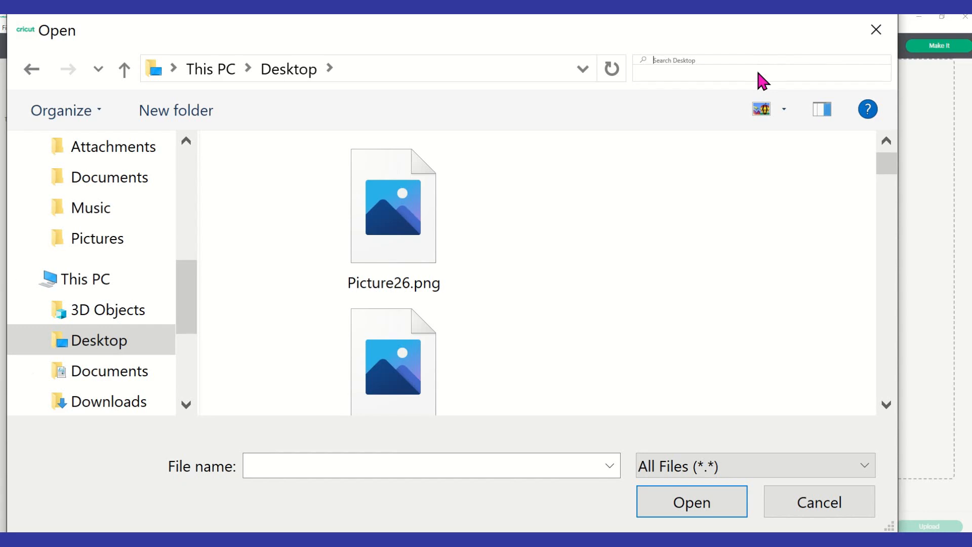
pyautogui.click(695, 72)
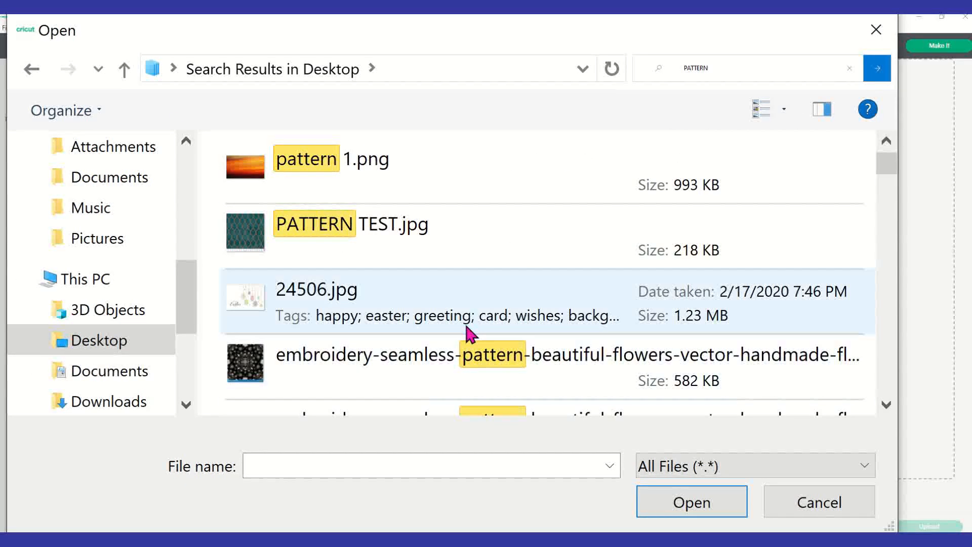
# Open the patterns folder dated 8/31/2021 and load Picture28.png as the pattern to upload.
pyautogui.click(890, 408)
pyautogui.click(890, 408)
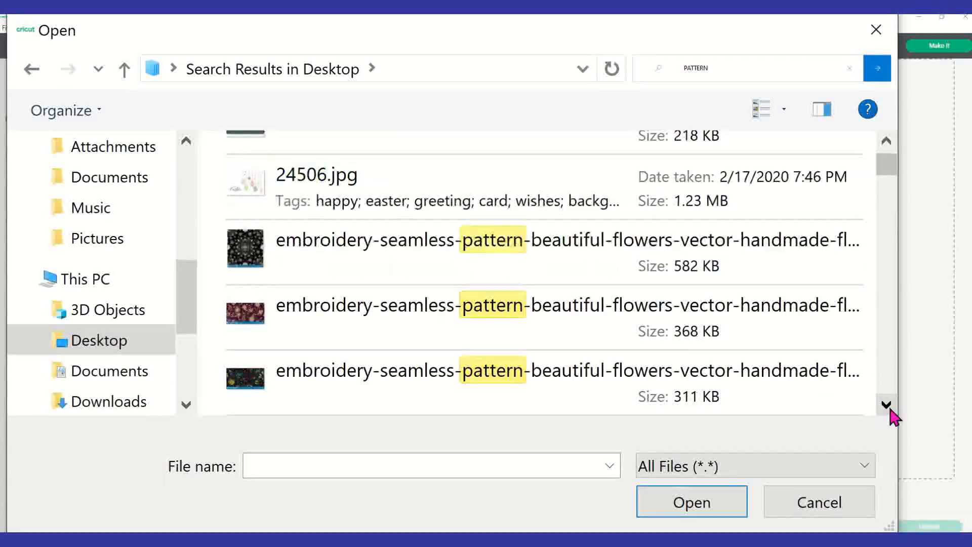
pyautogui.click(890, 408)
pyautogui.click(890, 408)
pyautogui.click(891, 408)
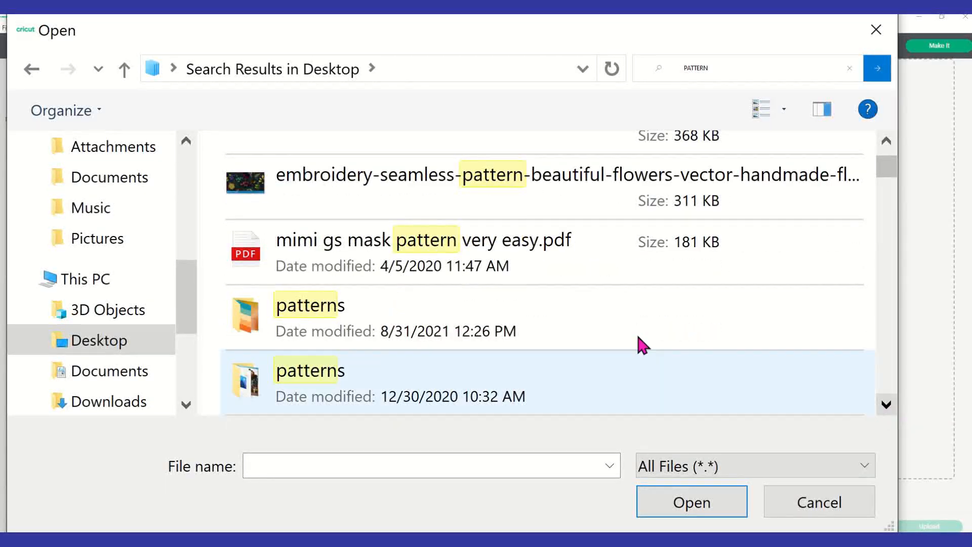
pyautogui.click(450, 324)
pyautogui.doubleClick(451, 324)
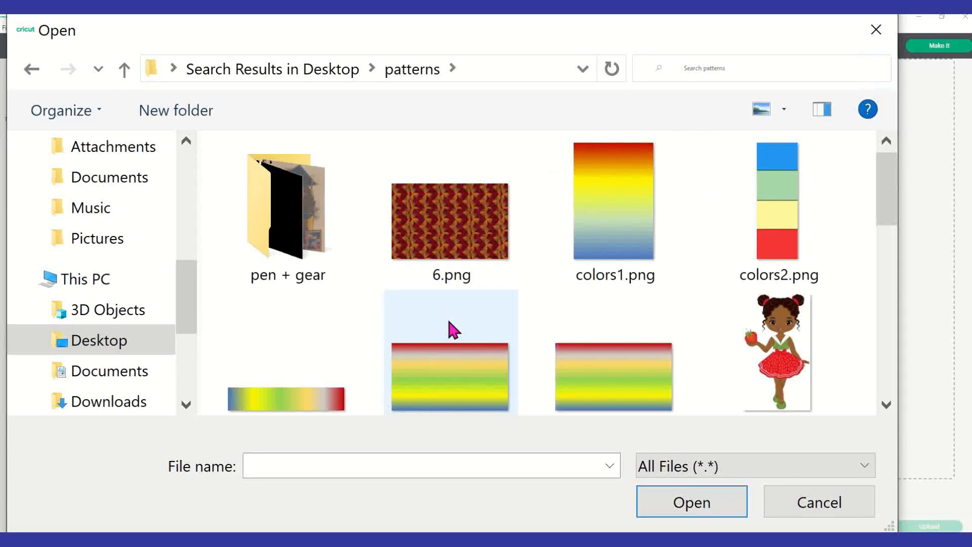
pyautogui.scroll(-10, 890, 408)
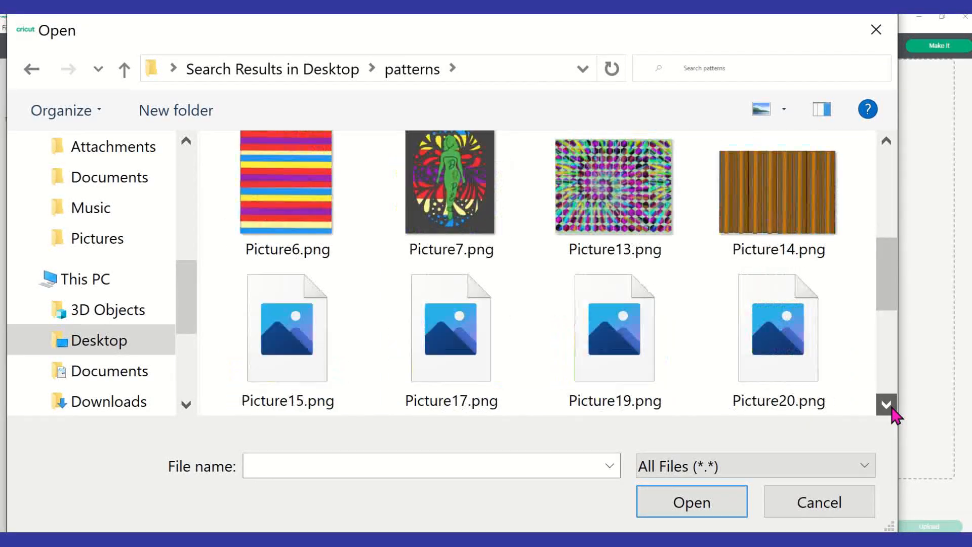
pyautogui.click(788, 176)
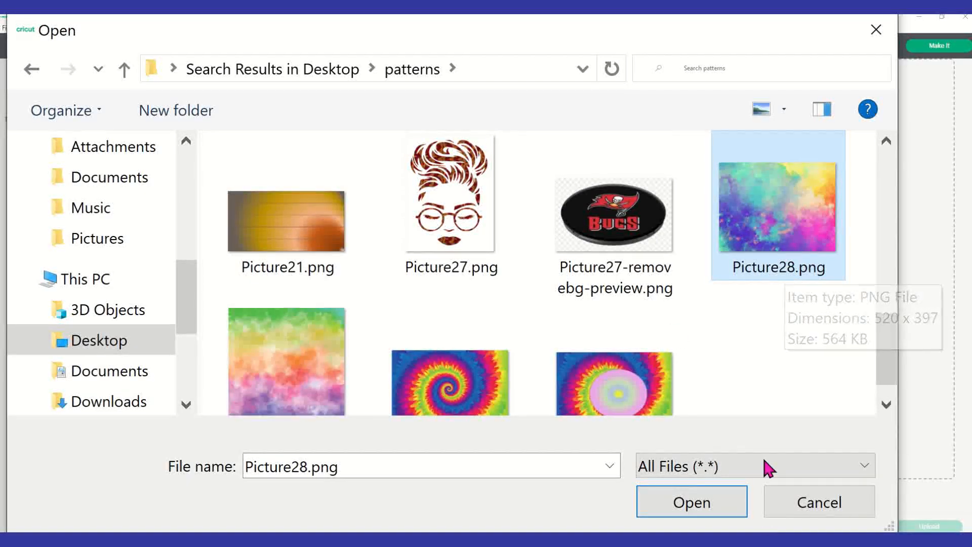
pyautogui.click(706, 502)
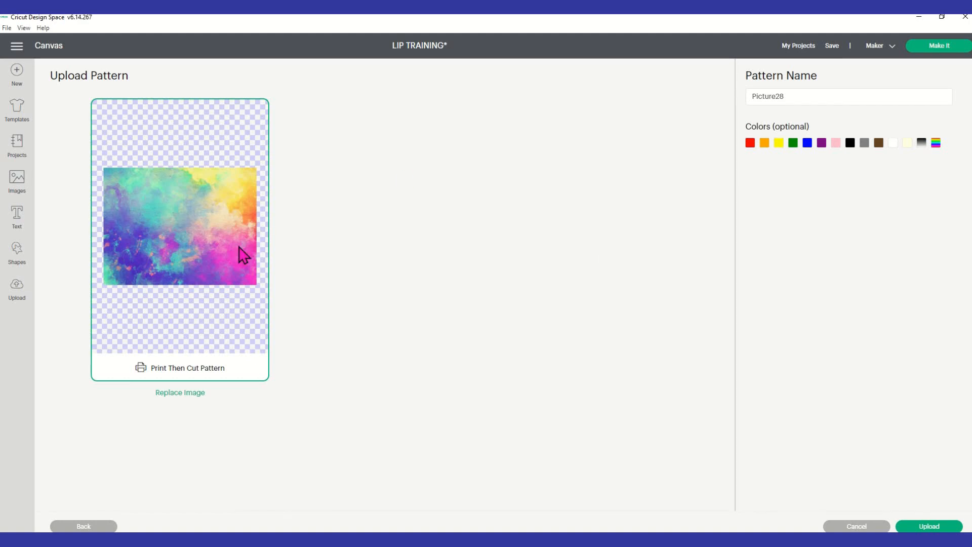
# Upload the pattern under the name Picture28 and return to the canvas.
pyautogui.doubleClick(794, 97)
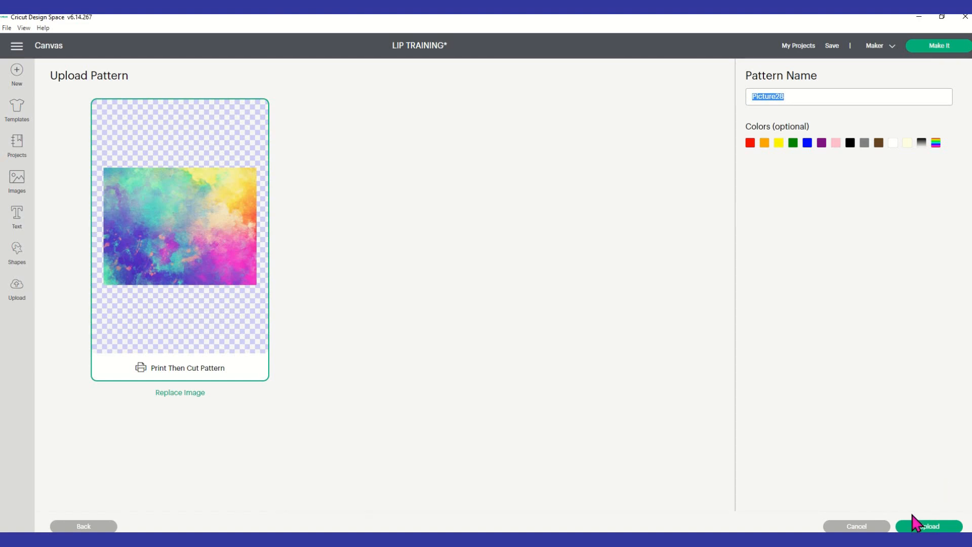
pyautogui.click(932, 527)
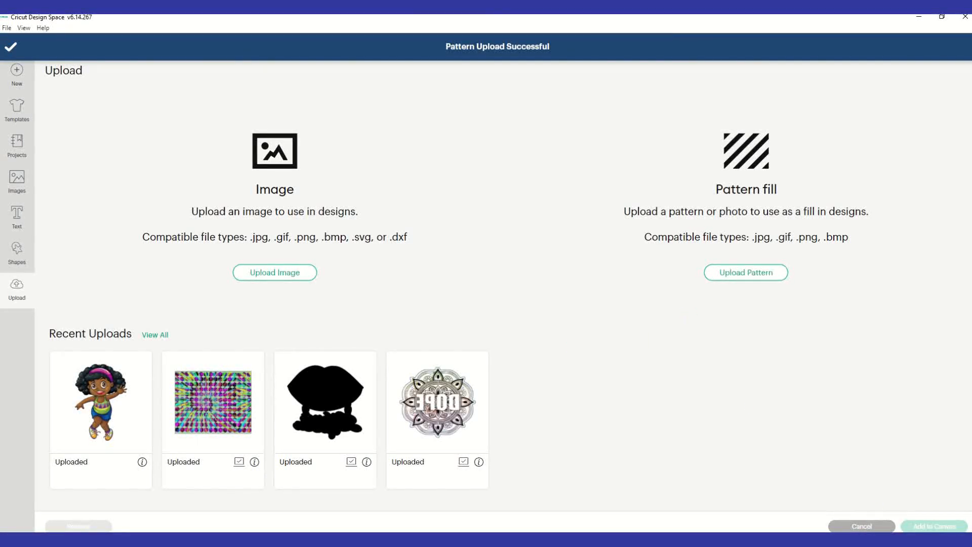
pyautogui.click(861, 526)
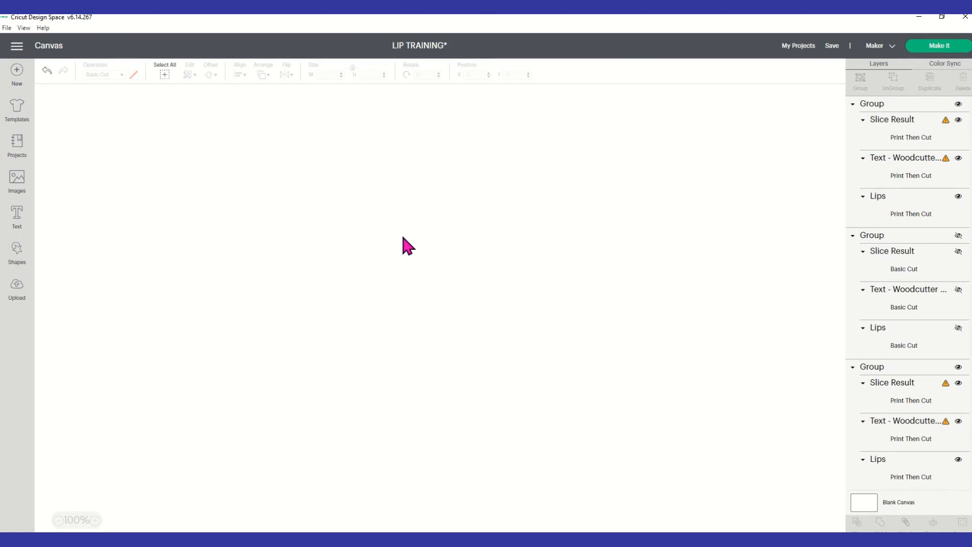
# Fill the left DOPE BLACK GIRL group with the uploaded multicolored watercolor pattern and deselect it.
pyautogui.click(365, 266)
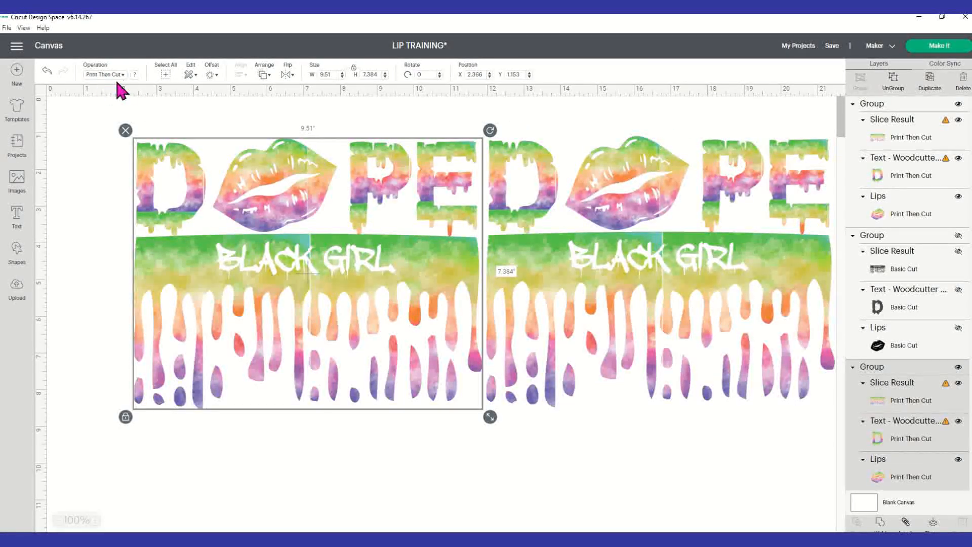
pyautogui.click(135, 76)
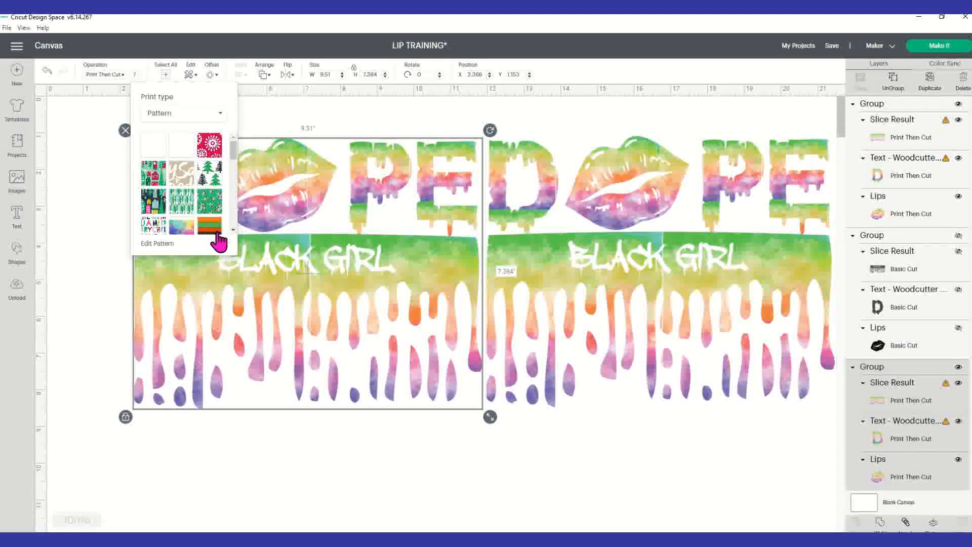
pyautogui.scroll(-1, 230, 237)
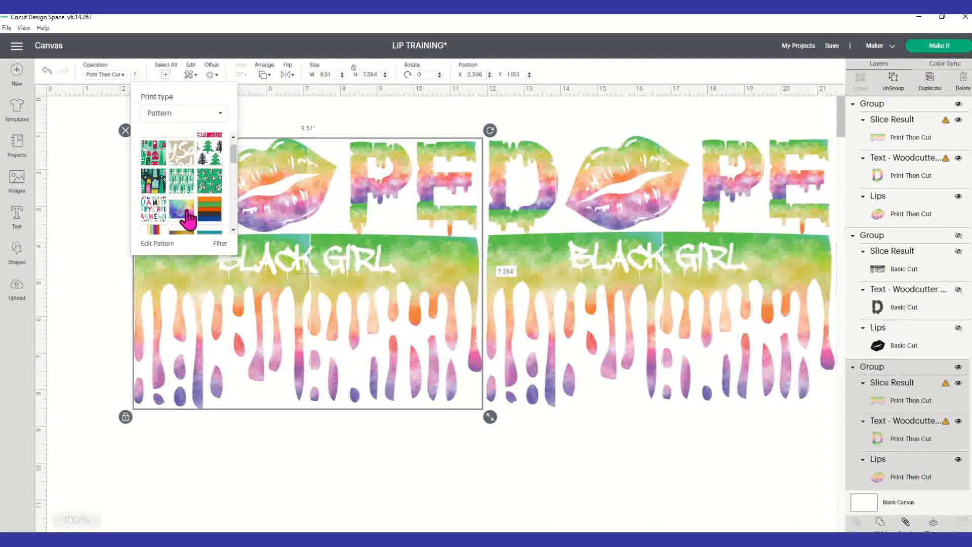
pyautogui.click(187, 212)
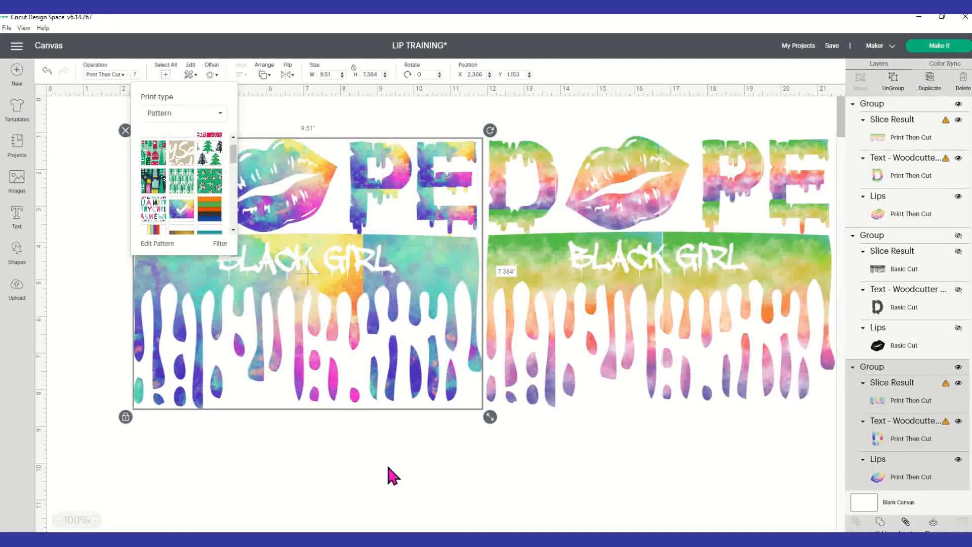
pyautogui.click(328, 481)
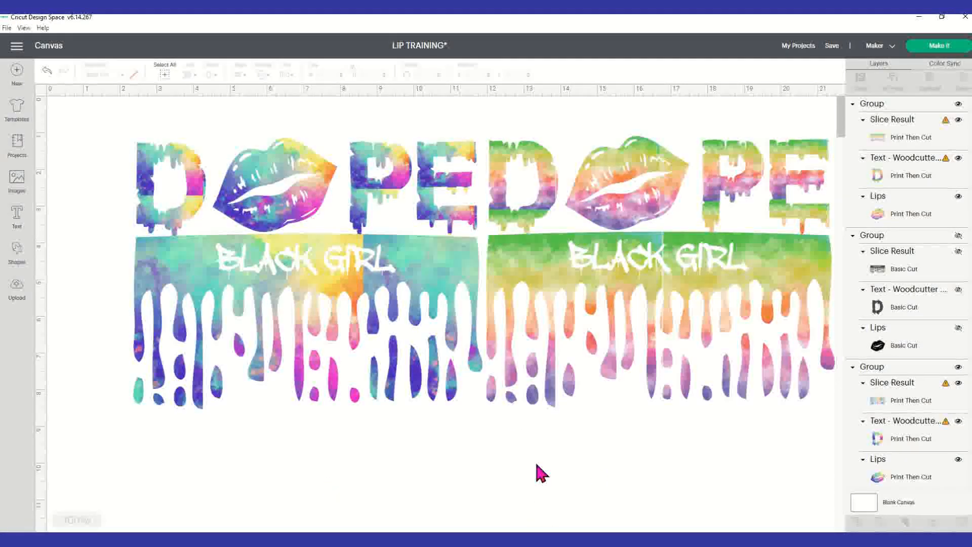
# Move both DOPE BLACK GIRL designs down the canvas, placing the right one at about X 12.57, Y 9.56.
pyautogui.moveTo(304, 336); pyautogui.dragTo(291, 545)
pyautogui.moveTo(553, 185); pyautogui.dragTo(586, 432)
pyautogui.moveTo(313, 412); pyautogui.dragTo(313, 501)
pyautogui.moveTo(642, 414); pyautogui.dragTo(626, 504)
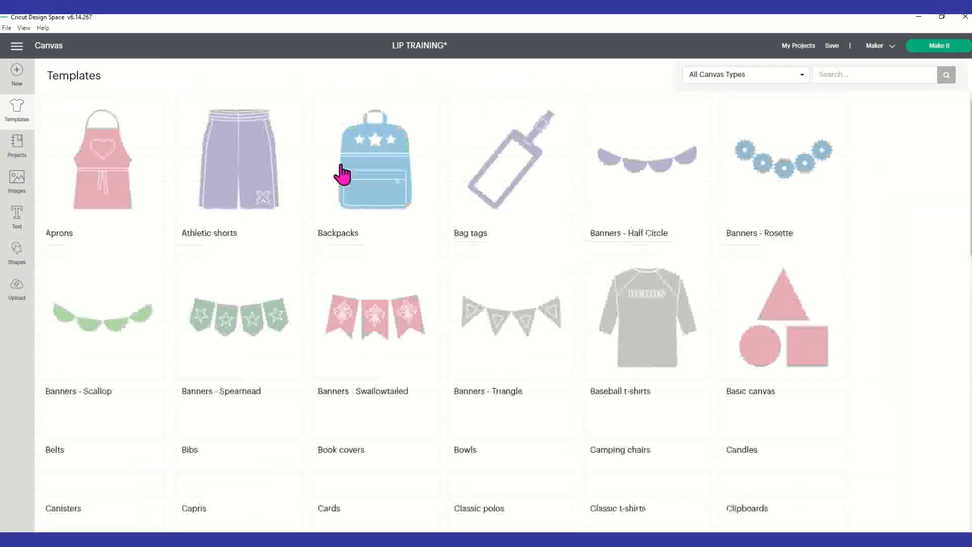
# Search the templates for TSHIRT and place the Classic t-shirts template behind the designs.
pyautogui.click(862, 73)
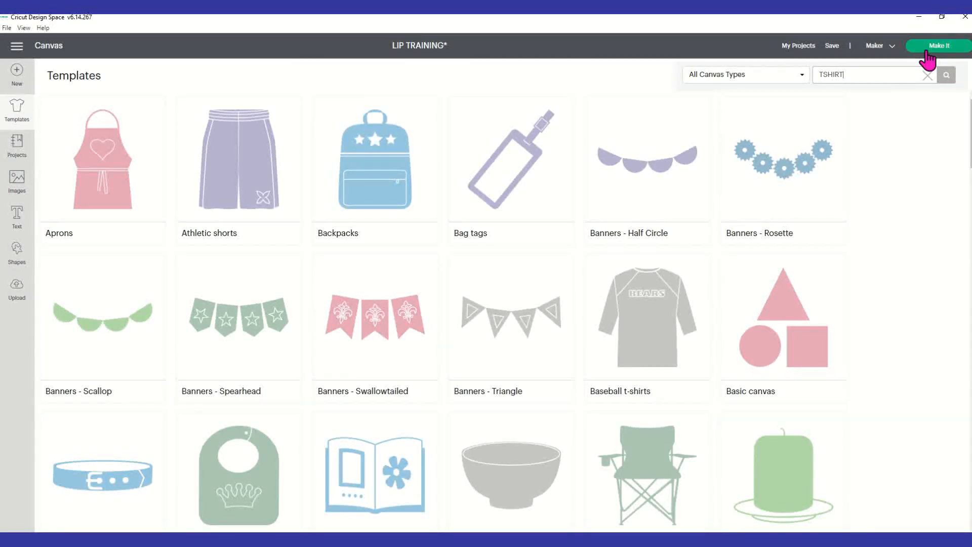
pyautogui.click(947, 76)
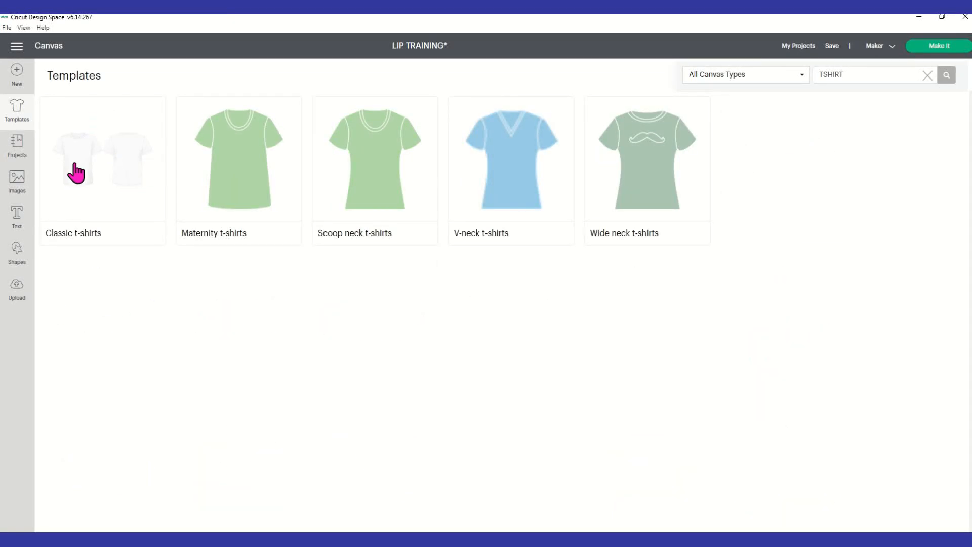
pyautogui.click(135, 167)
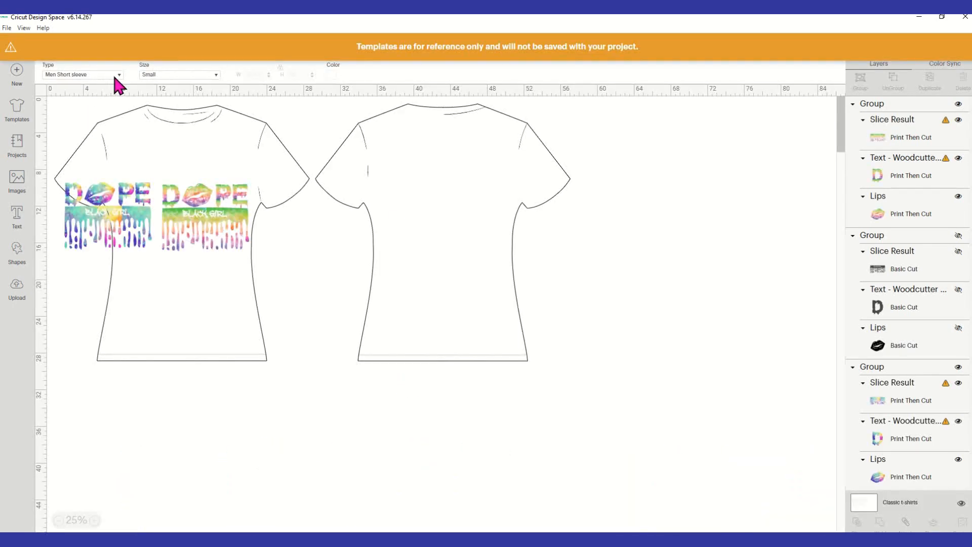
# Set the t-shirt template to Women Short sleeve, size Large, in black.
pyautogui.click(119, 74)
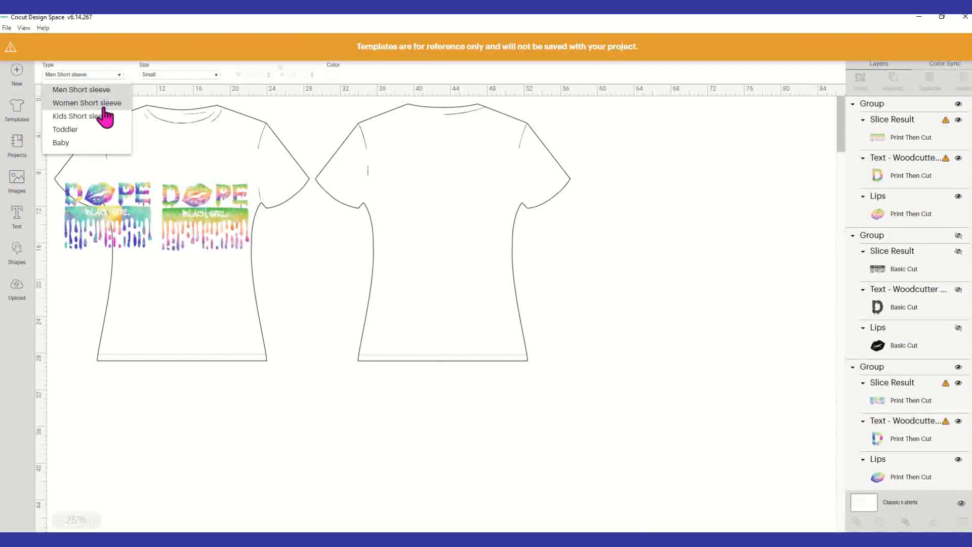
pyautogui.click(216, 75)
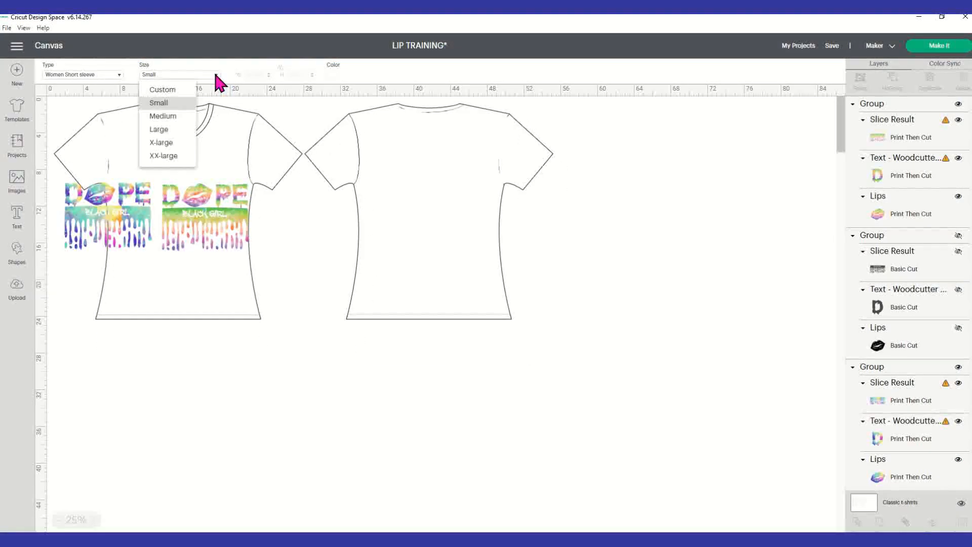
pyautogui.click(332, 76)
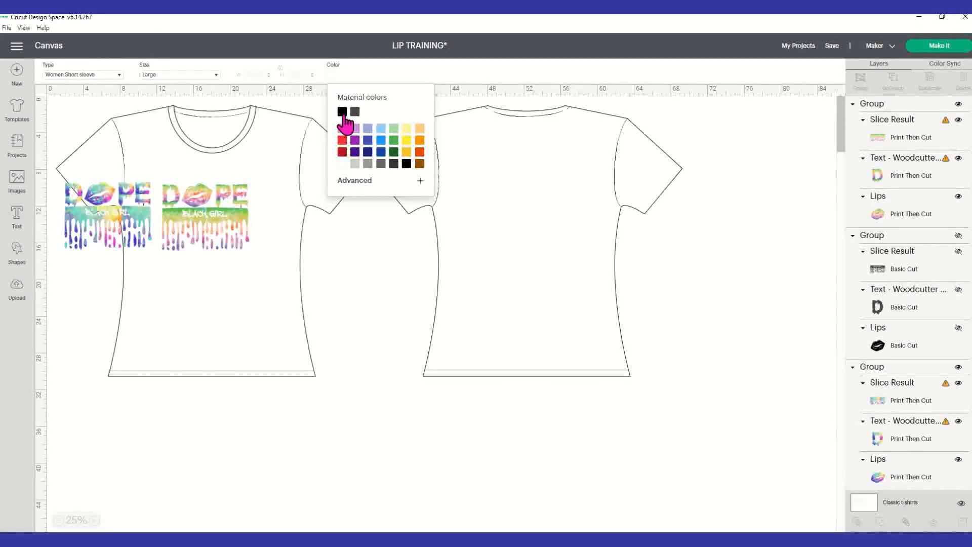
pyautogui.click(343, 113)
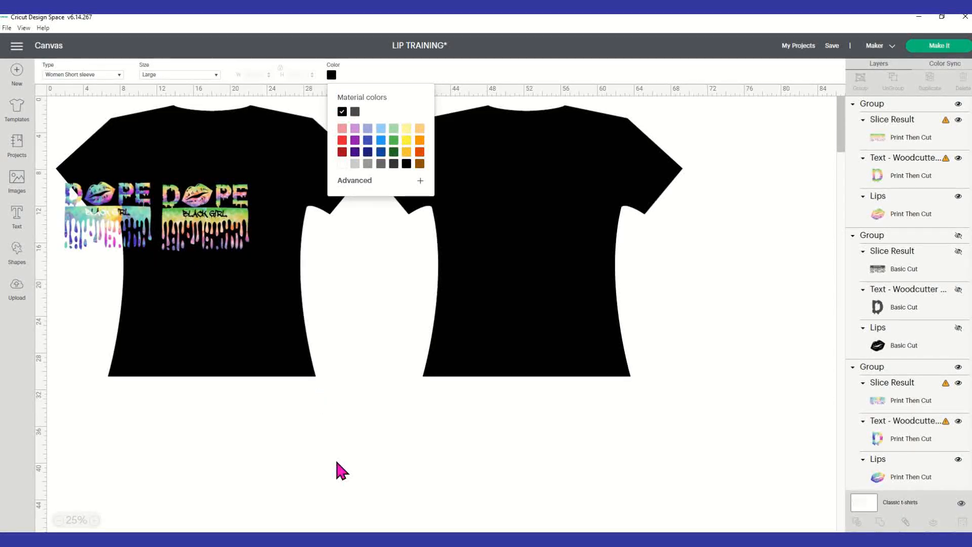
pyautogui.click(343, 471)
# Move the green-and-pink DOPE BLACK GIRL design below the shirts and fit the teal one on the left shirt's chest, enlarged to about 12.16 by 9.44 in.
pyautogui.moveTo(238, 215); pyautogui.dragTo(402, 444)
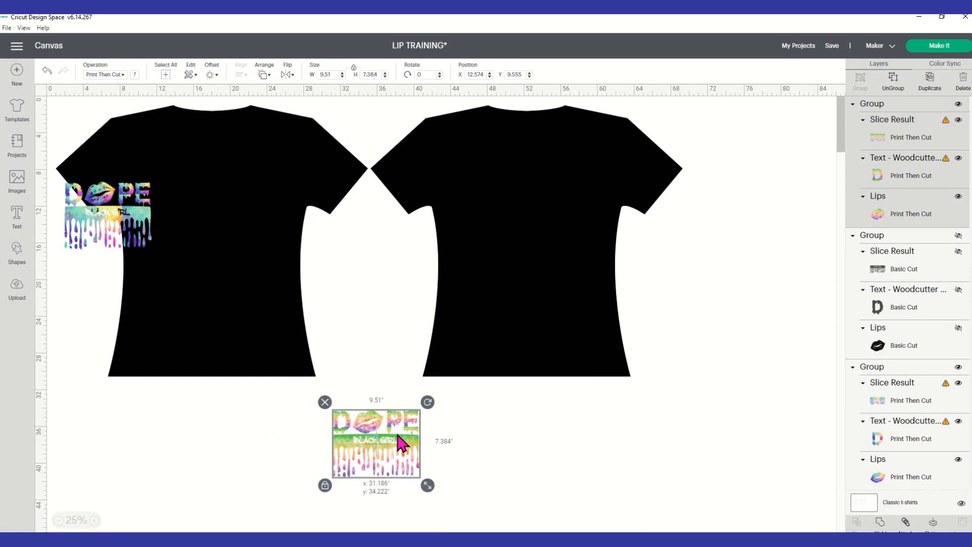
pyautogui.moveTo(106, 218); pyautogui.dragTo(195, 186)
pyautogui.moveTo(257, 232); pyautogui.dragTo(281, 251)
pyautogui.moveTo(250, 211)
pyautogui.mouseDown()
pyautogui.moveTo(241, 204)
pyautogui.moveTo(245, 214)
pyautogui.mouseUp()
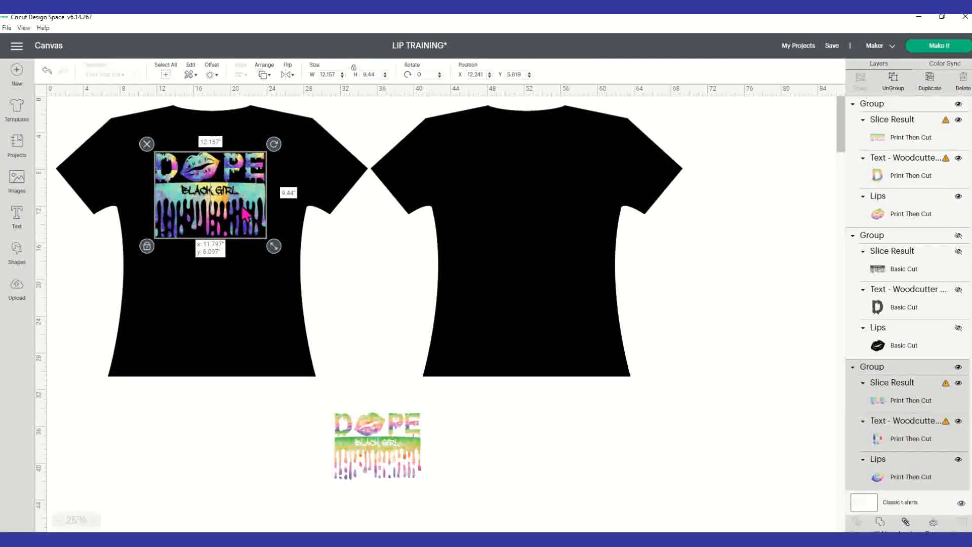
pyautogui.click(354, 253)
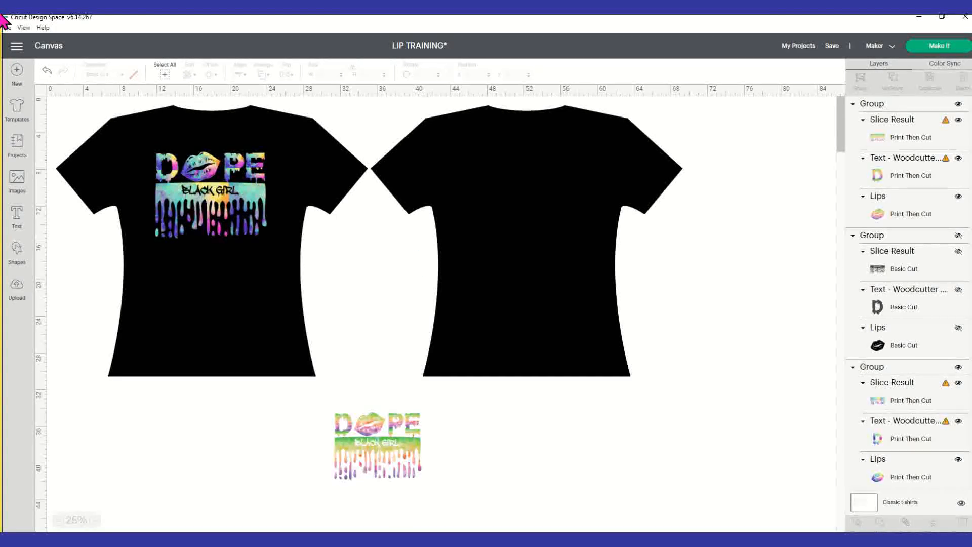
# Capture a screen snip of the left shirt and paste it as a picture onto slide 2 of Presentation1 in PowerPoint.
pyautogui.press('super+shift+s')
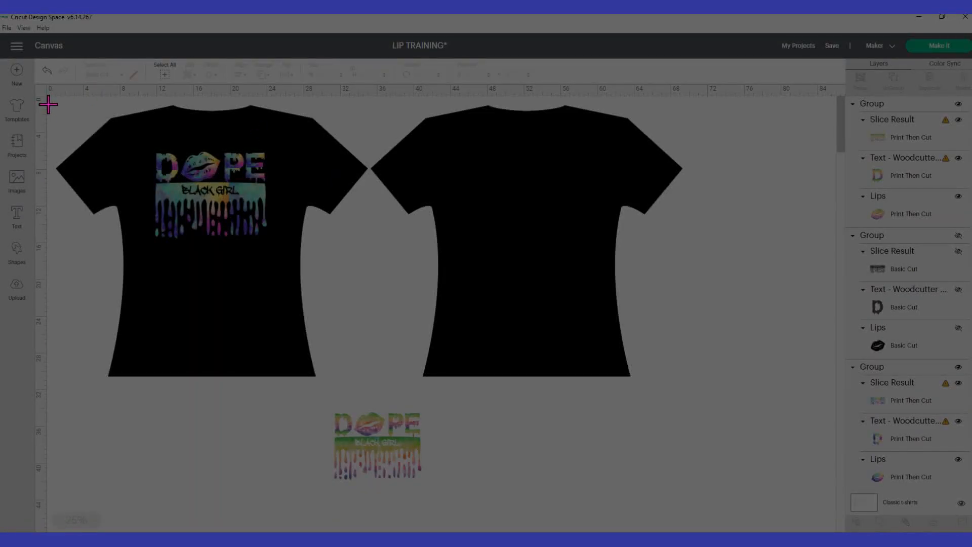
pyautogui.moveTo(48, 101); pyautogui.dragTo(369, 389)
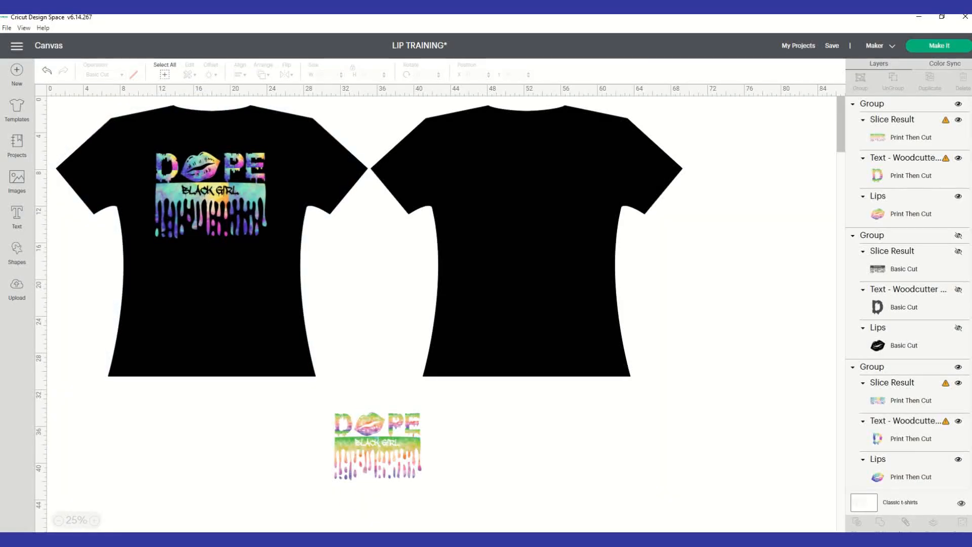
pyautogui.moveTo(201, 500)
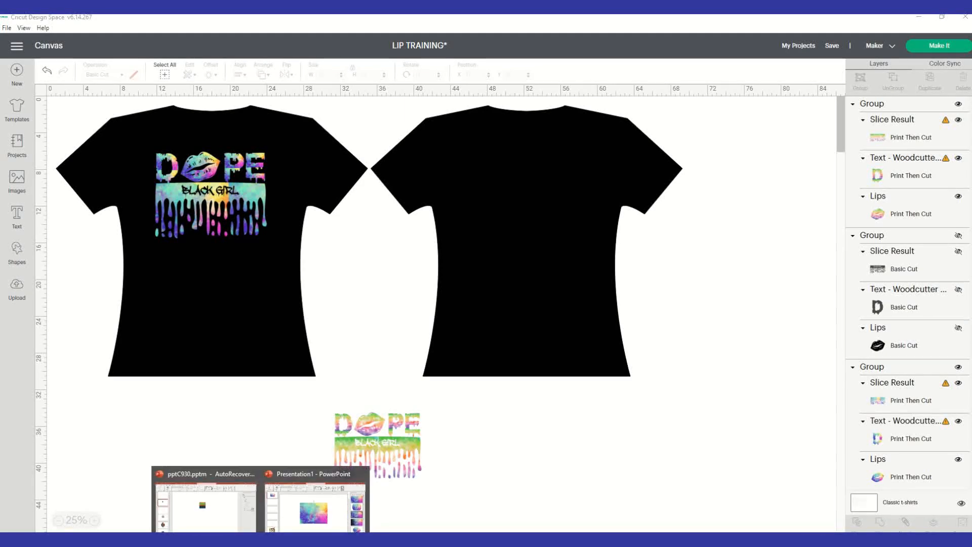
pyautogui.click(286, 520)
pyautogui.click(78, 218)
pyautogui.rightClick(240, 177)
pyautogui.click(266, 203)
pyautogui.click(729, 309)
pyautogui.click(555, 215)
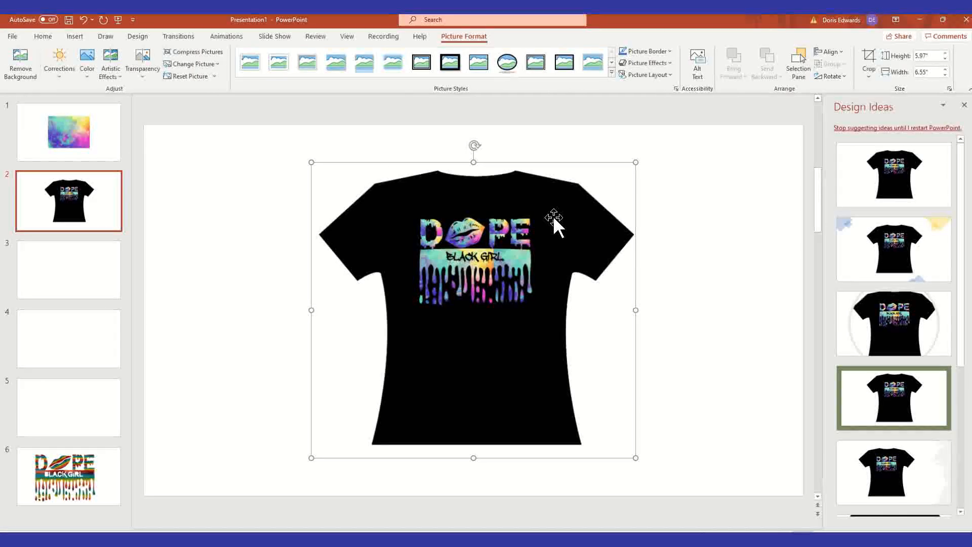
# Shrink the pasted shirt picture to roughly two thirds of its size, reposition it in the slide's upper half and deselect it.
pyautogui.moveTo(555, 215); pyautogui.dragTo(450, 225)
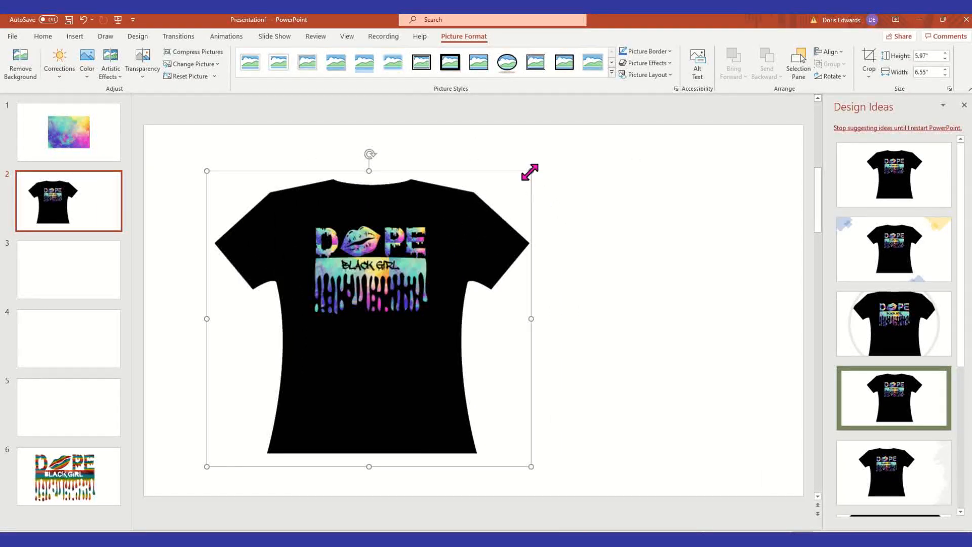
pyautogui.moveTo(526, 174); pyautogui.dragTo(443, 250)
pyautogui.moveTo(391, 385); pyautogui.dragTo(485, 290)
pyautogui.click(568, 279)
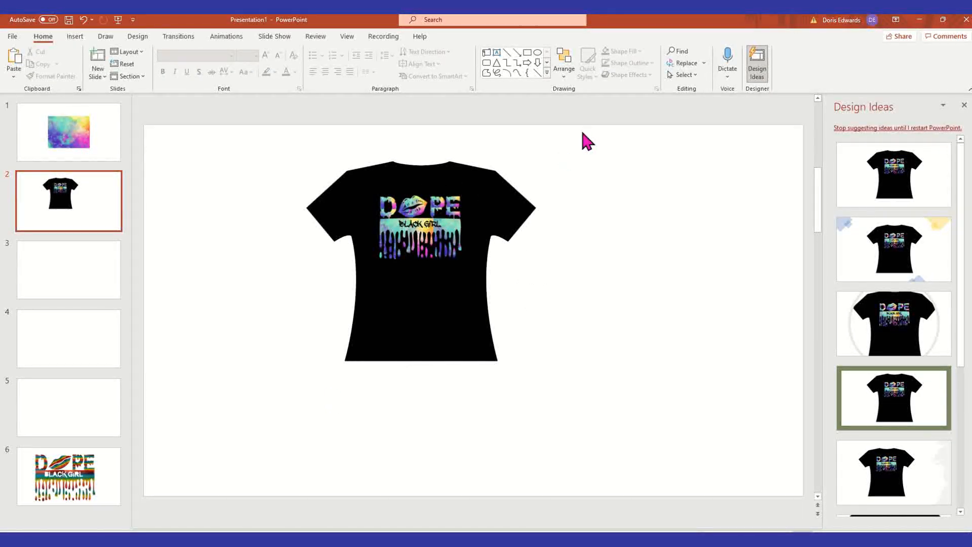
# Switch back to Cricut Design Space, move the teal design below the right shirt and put the green-and-pink design on the left shirt.
pyautogui.click(344, 540)
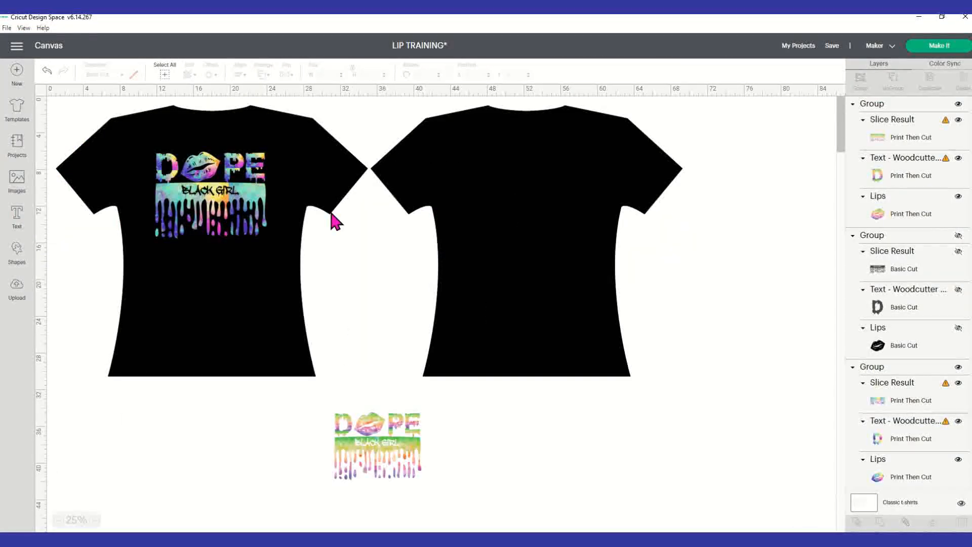
pyautogui.click(393, 446)
pyautogui.moveTo(238, 192); pyautogui.dragTo(536, 432)
pyautogui.moveTo(408, 451); pyautogui.dragTo(263, 253)
# Enlarge the green-and-pink design to about 11.51 by 8.94 in and center it on the left shirt's chest.
pyautogui.moveTo(231, 173); pyautogui.dragTo(229, 186)
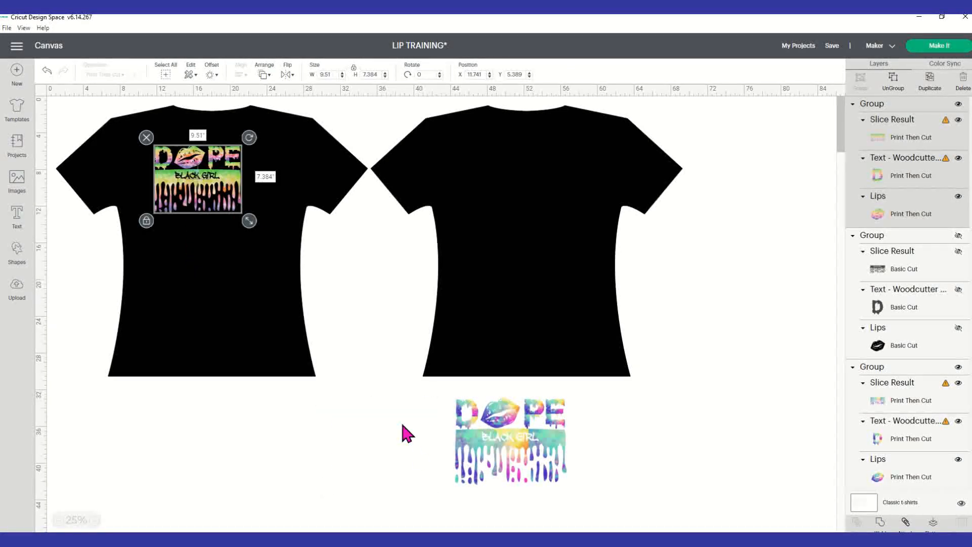
pyautogui.moveTo(251, 222); pyautogui.dragTo(272, 245)
pyautogui.moveTo(227, 203); pyautogui.dragTo(234, 197)
pyautogui.click(369, 310)
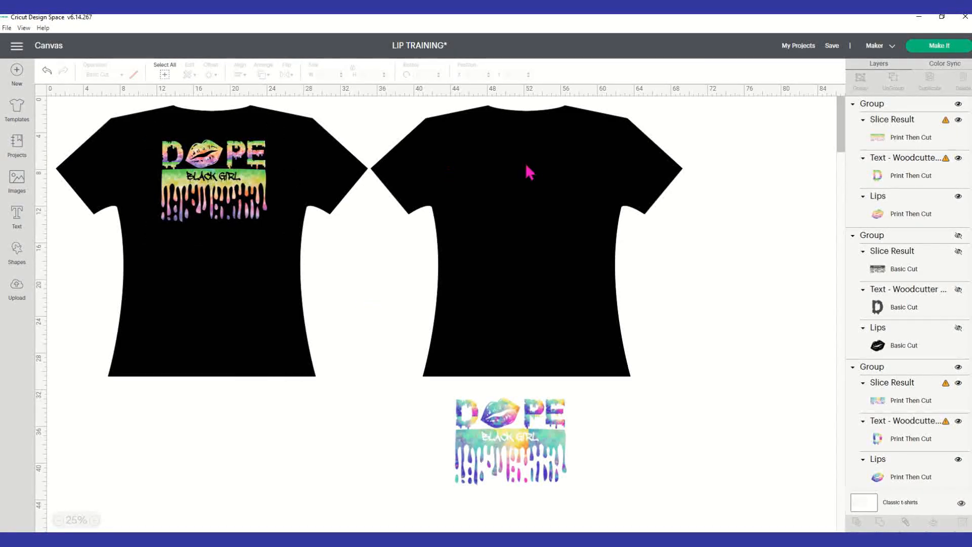
pyautogui.click(217, 208)
# Place the teal design on the right shirt's chest at about X 46.13, Y 5.32.
pyautogui.moveTo(494, 440); pyautogui.dragTo(535, 223)
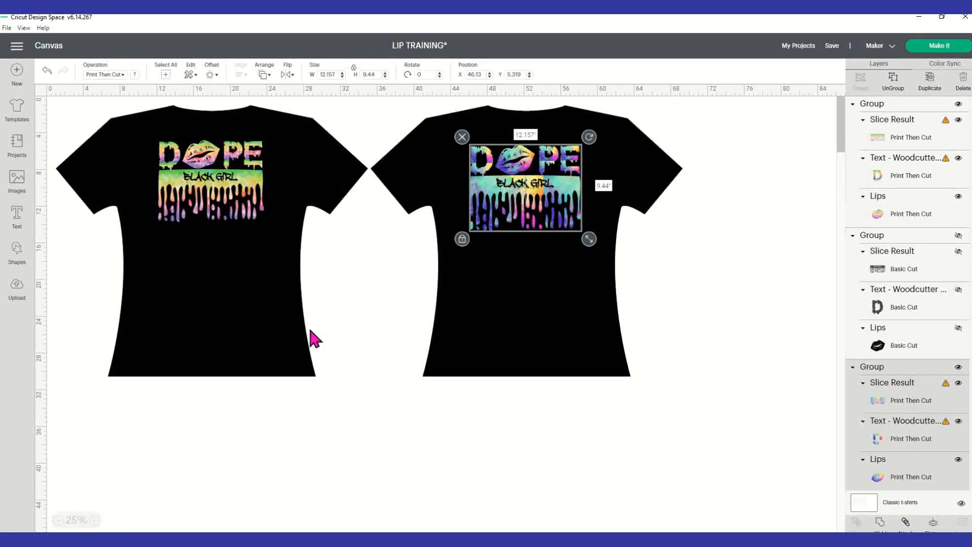
pyautogui.click(343, 330)
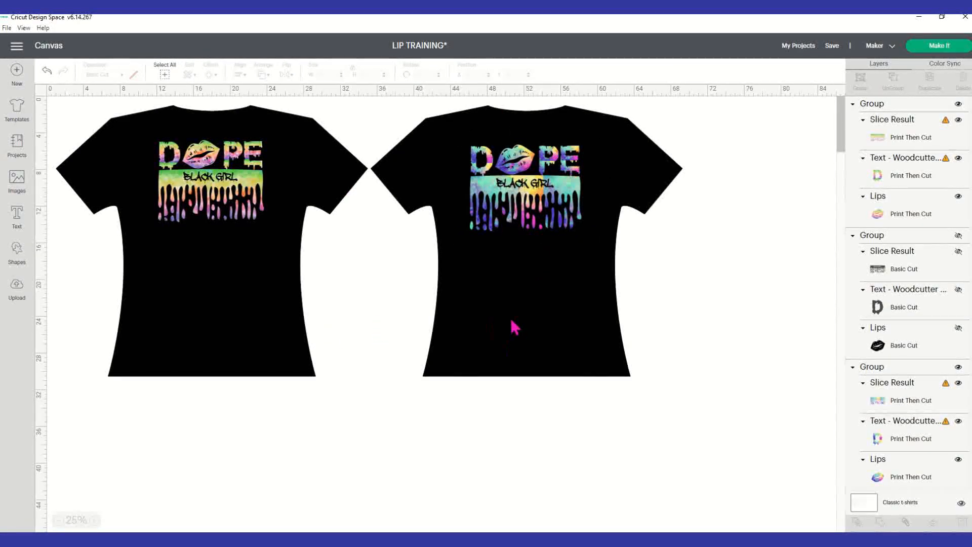
pyautogui.click(502, 175)
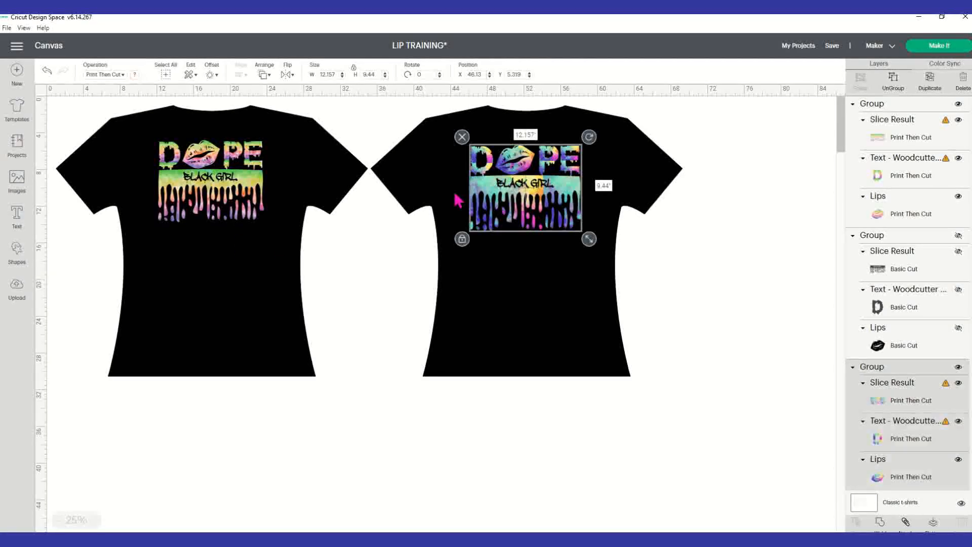
# Hide the green-and-pink group and the Classic t-shirts template, and move the teal design to about X 16.46, Y 12.88.
pyautogui.click(230, 217)
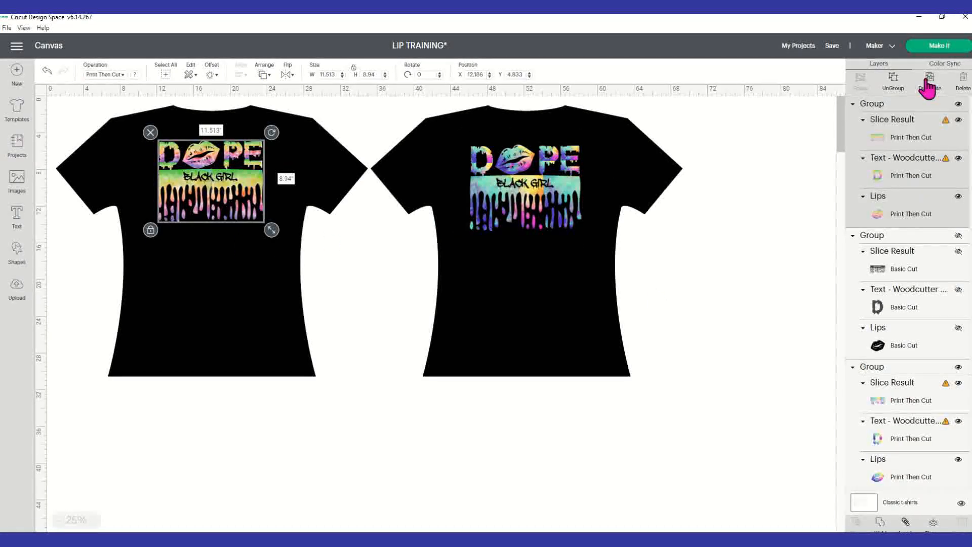
pyautogui.click(958, 104)
pyautogui.click(554, 197)
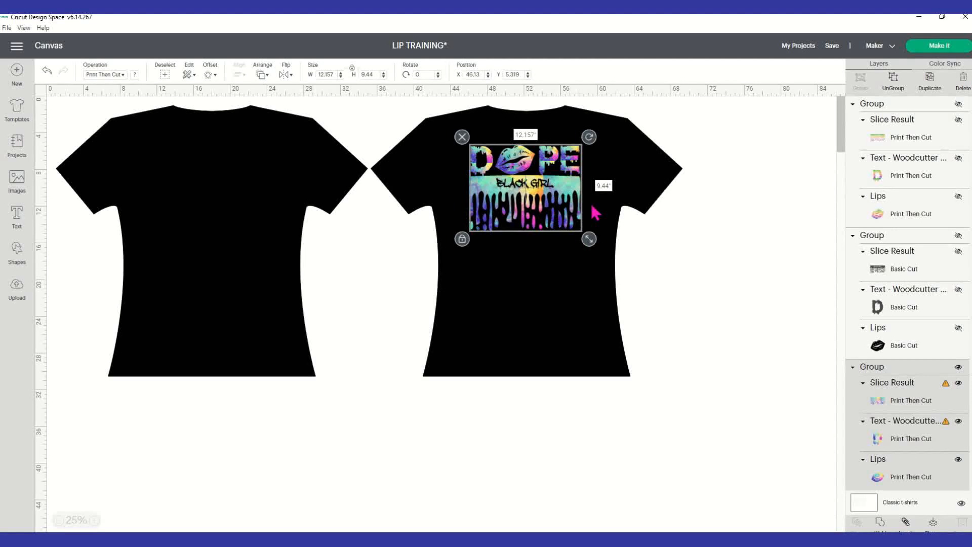
pyautogui.moveTo(497, 220); pyautogui.dragTo(225, 291)
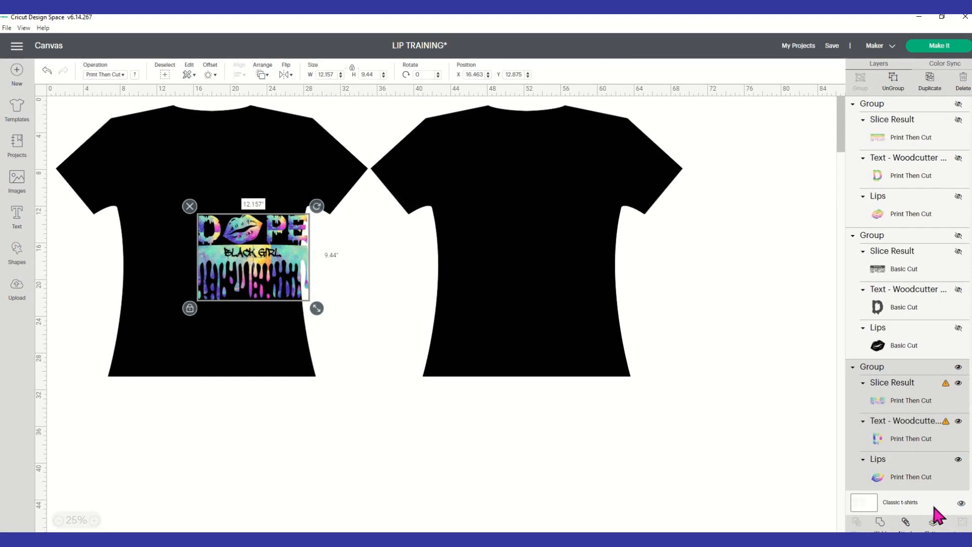
pyautogui.click(962, 503)
# Enlarge the teal design to about 40.7 by 31.61 in and position it at about X 4.85, Y 2.15.
pyautogui.click(256, 261)
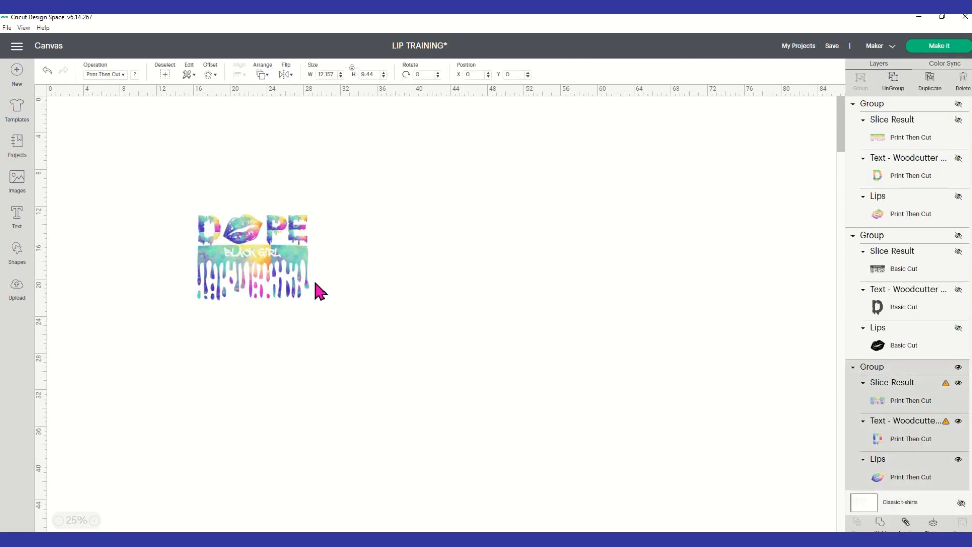
pyautogui.moveTo(317, 310); pyautogui.dragTo(499, 517)
pyautogui.moveTo(472, 441); pyautogui.dragTo(361, 341)
pyautogui.click(696, 306)
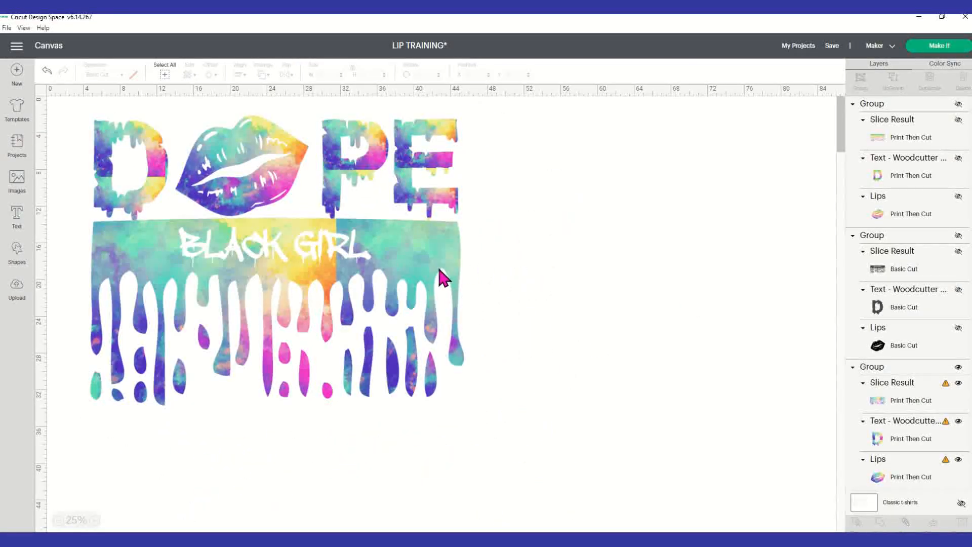
pyautogui.click(398, 270)
pyautogui.moveTo(386, 268); pyautogui.dragTo(387, 268)
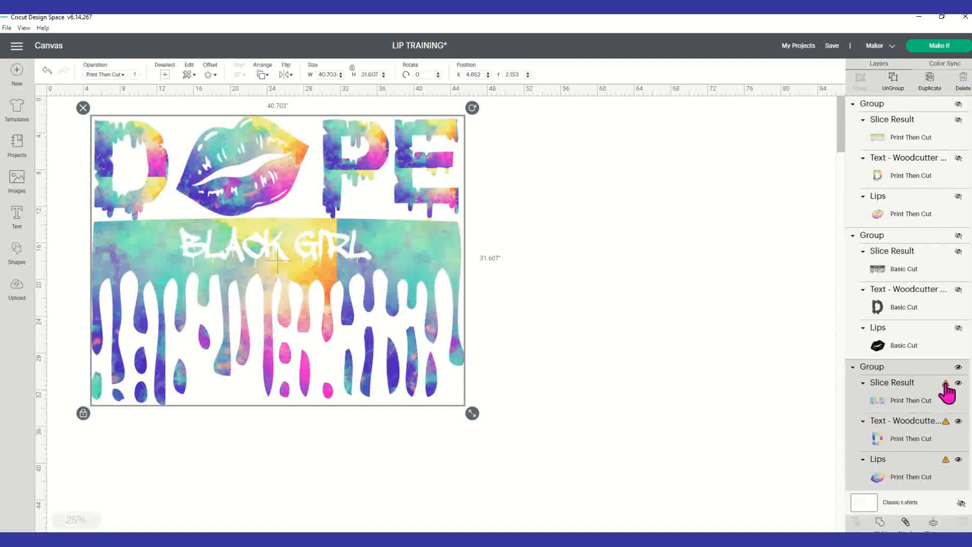
# Duplicate the enlarged teal design and place the copy beside the original at about X 47.10, Y 2.40.
pyautogui.rightClick(392, 263)
pyautogui.click(444, 271)
pyautogui.moveTo(152, 264); pyautogui.dragTo(515, 256)
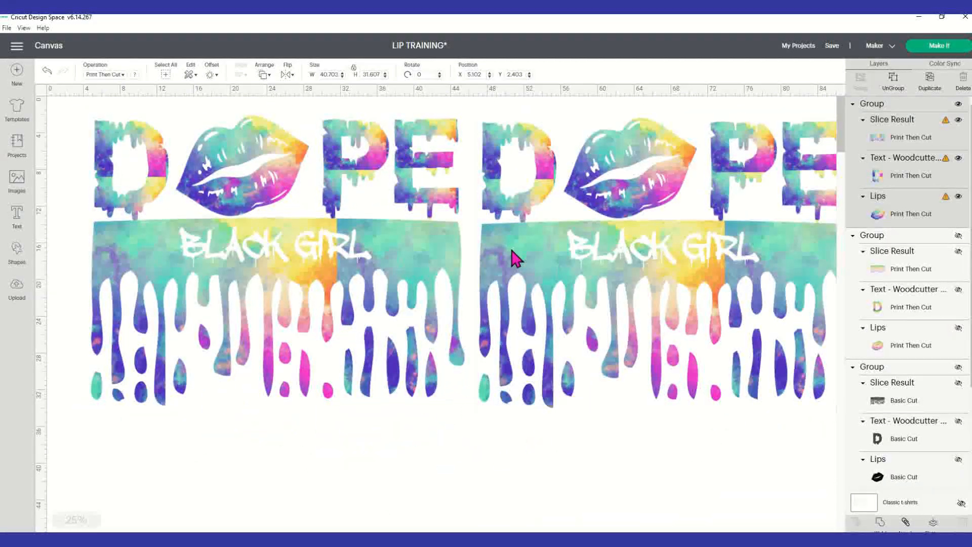
# Change the original teal design's operation from Print Then Cut to Basic cut.
pyautogui.click(284, 258)
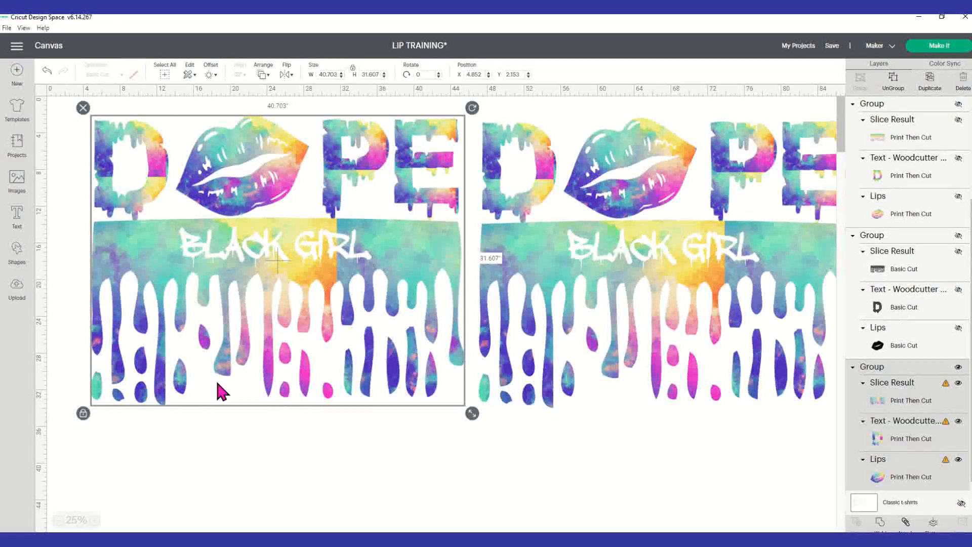
pyautogui.click(480, 496)
pyautogui.click(405, 296)
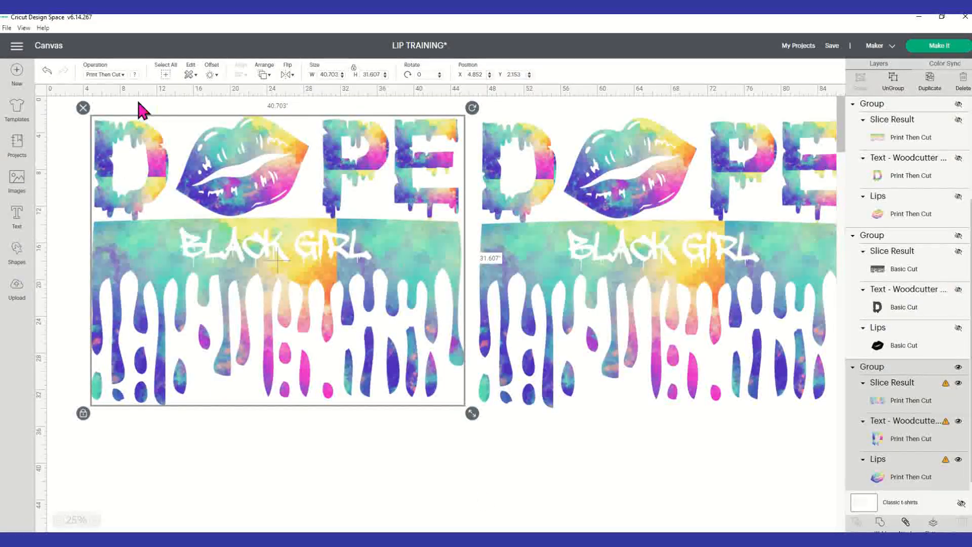
pyautogui.click(121, 75)
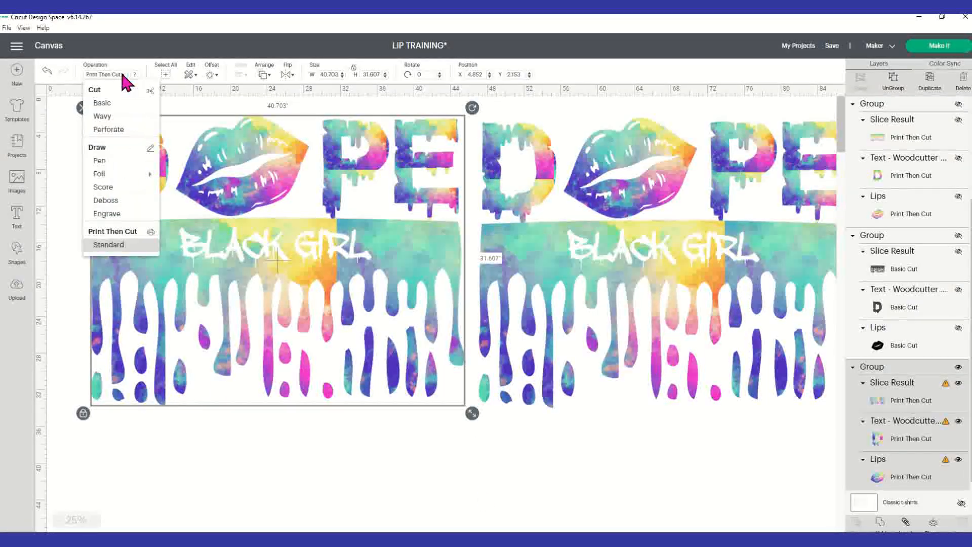
pyautogui.click(109, 105)
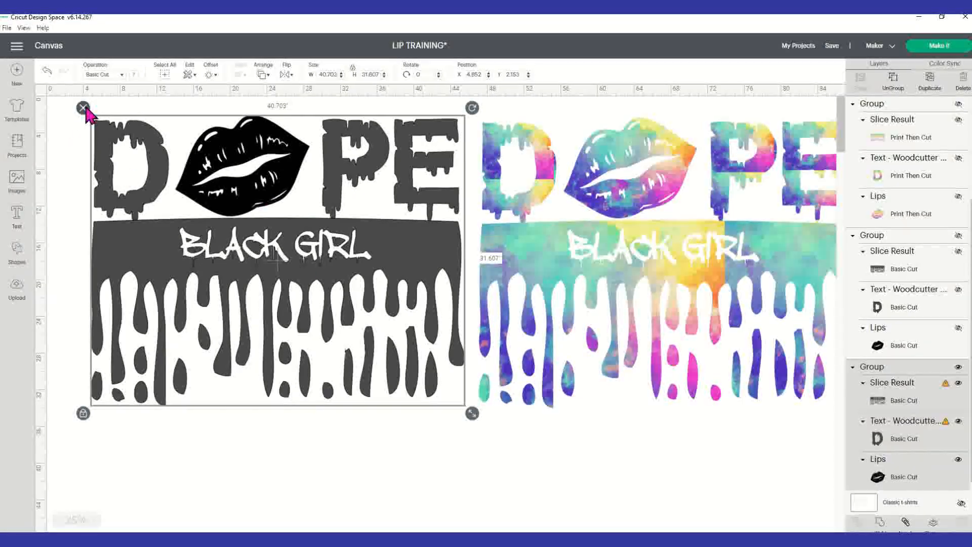
# Unlock the multicolored copy's proportions, resize it to 6.75 by 9.25 in and move it to about X 56.30, Y 7.96.
pyautogui.click(636, 195)
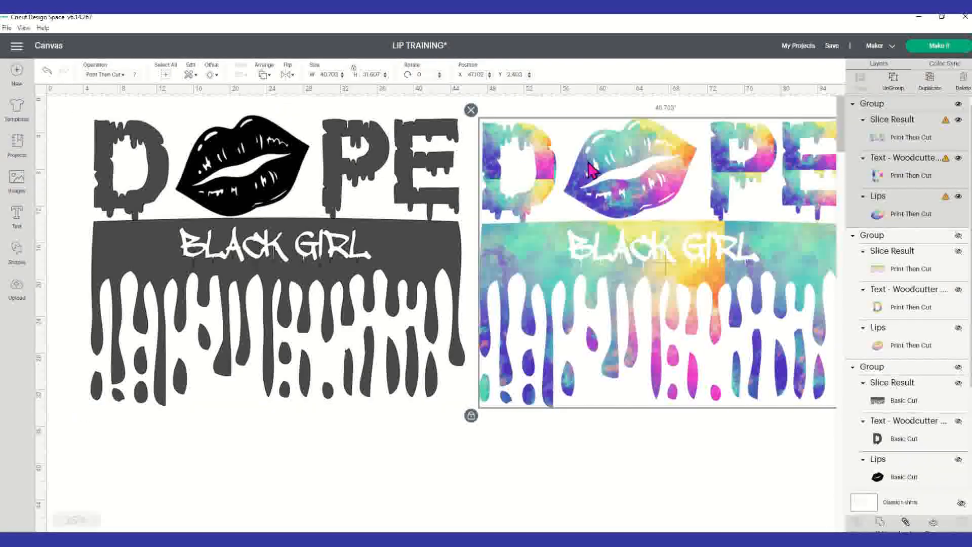
pyautogui.click(354, 70)
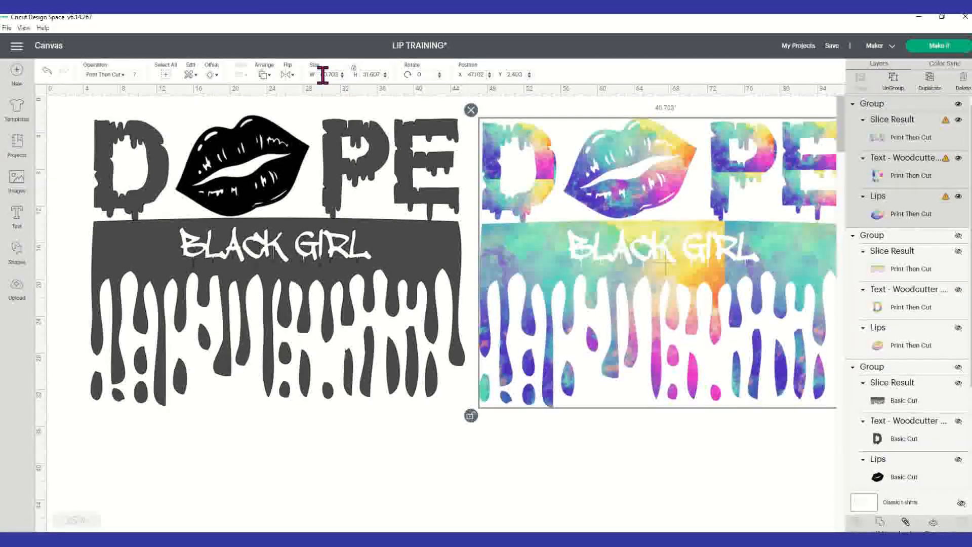
pyautogui.write('6.75')
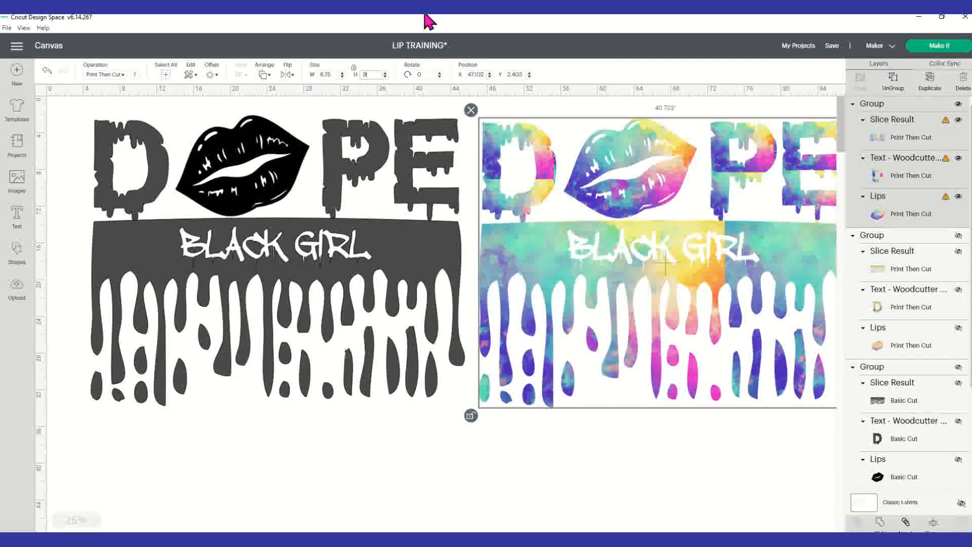
pyautogui.moveTo(429, 21)
pyautogui.press('Return')
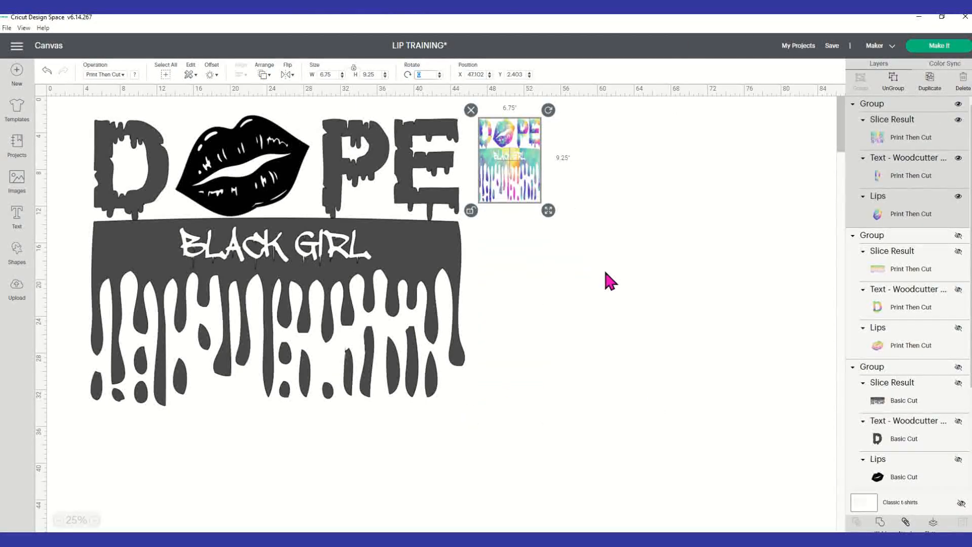
pyautogui.click(511, 156)
pyautogui.moveTo(531, 183); pyautogui.dragTo(615, 234)
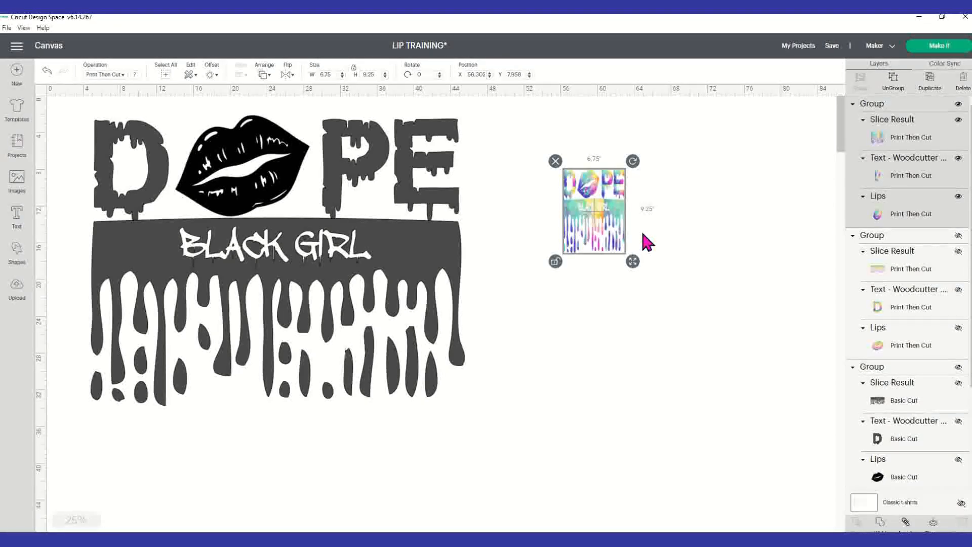
# Undo the multicolored copy's last move and resize, and select the Basic cut design beside it.
pyautogui.click(46, 71)
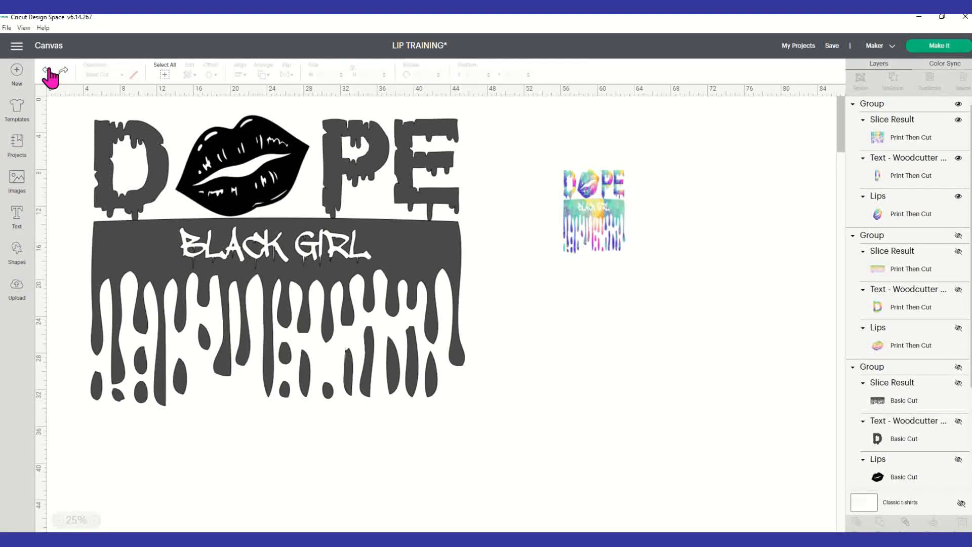
pyautogui.click(47, 71)
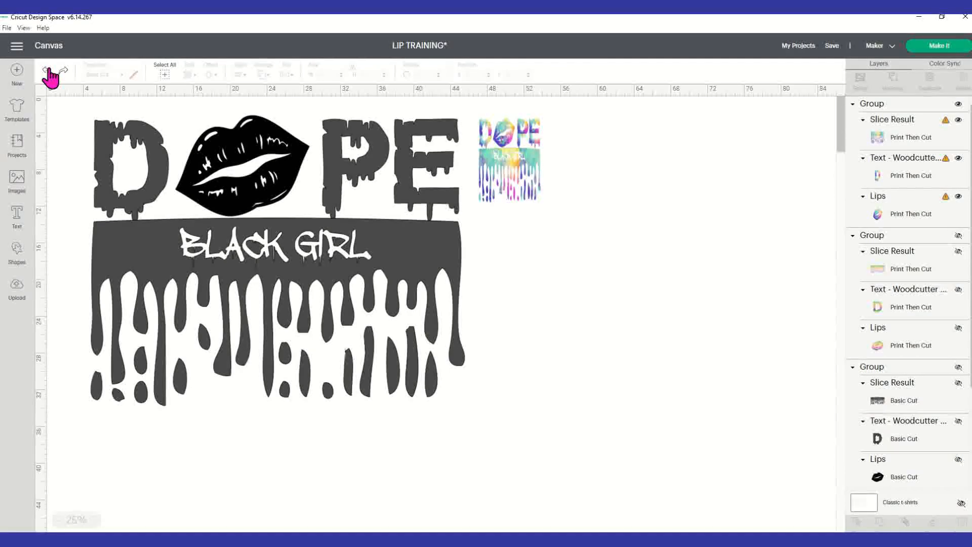
pyautogui.click(48, 71)
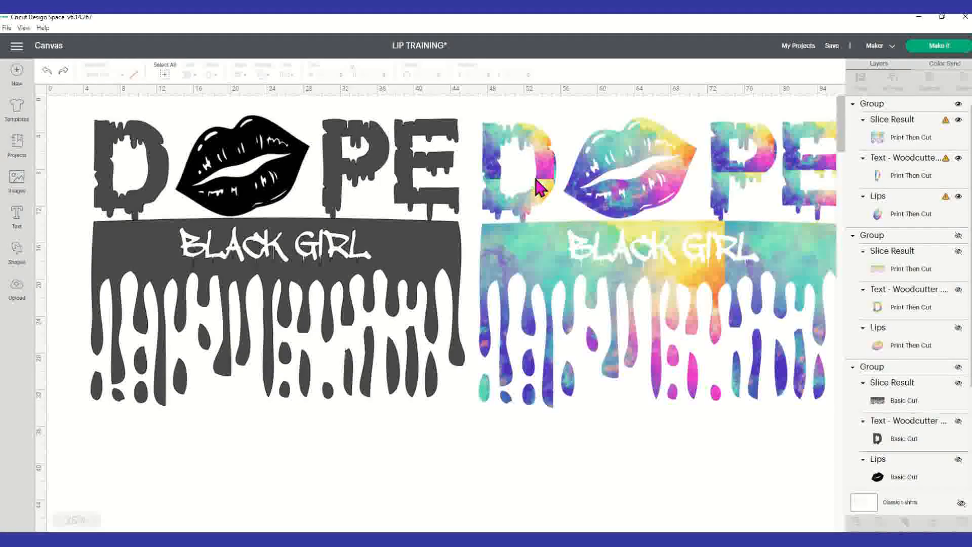
pyautogui.click(339, 219)
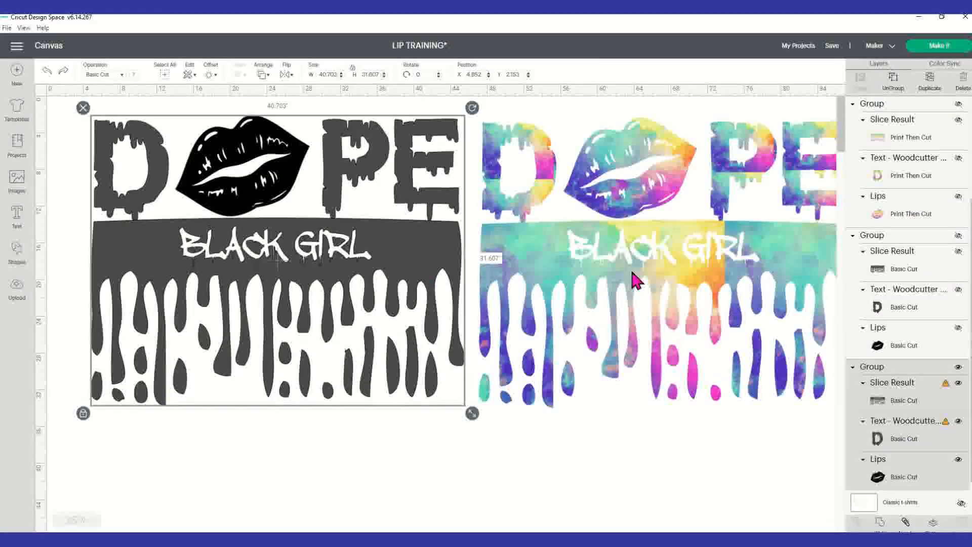
# Move the Basic Cut design down the canvas to about X 14.63, Y 31.45 and select the multicolored design.
pyautogui.click(637, 281)
pyautogui.click(246, 375)
pyautogui.moveTo(358, 254); pyautogui.dragTo(416, 458)
pyautogui.moveTo(613, 271); pyautogui.dragTo(64, 333)
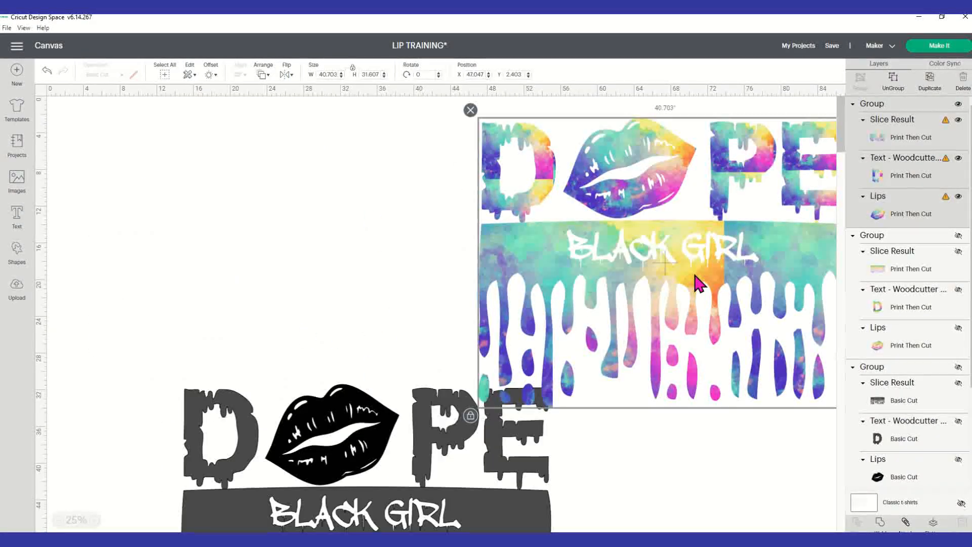
# Move the multicolored design to about X 7.02, Y 4.57 and hide the Basic Cut design.
pyautogui.moveTo(695, 274); pyautogui.dragTo(453, 289)
pyautogui.moveTo(253, 332); pyautogui.dragTo(451, 377)
pyautogui.click(499, 499)
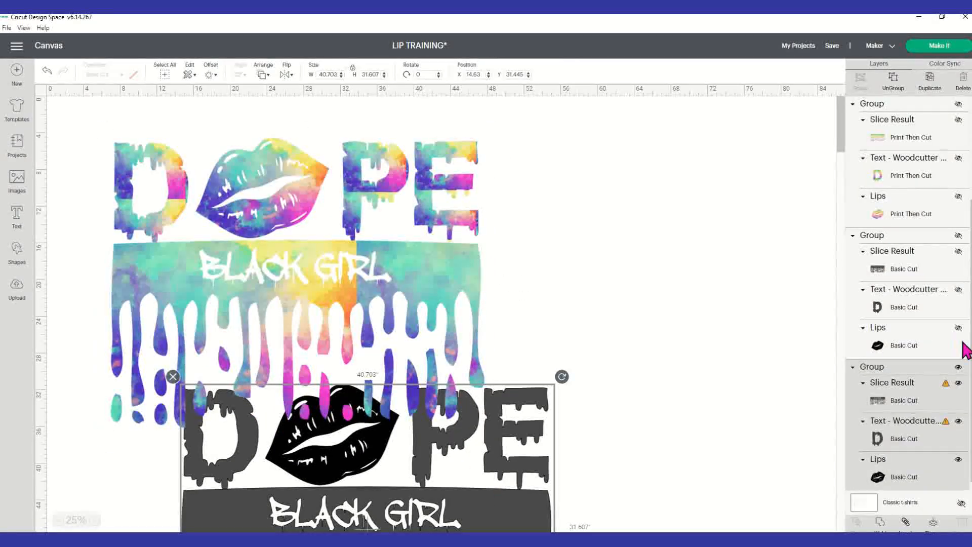
pyautogui.click(959, 367)
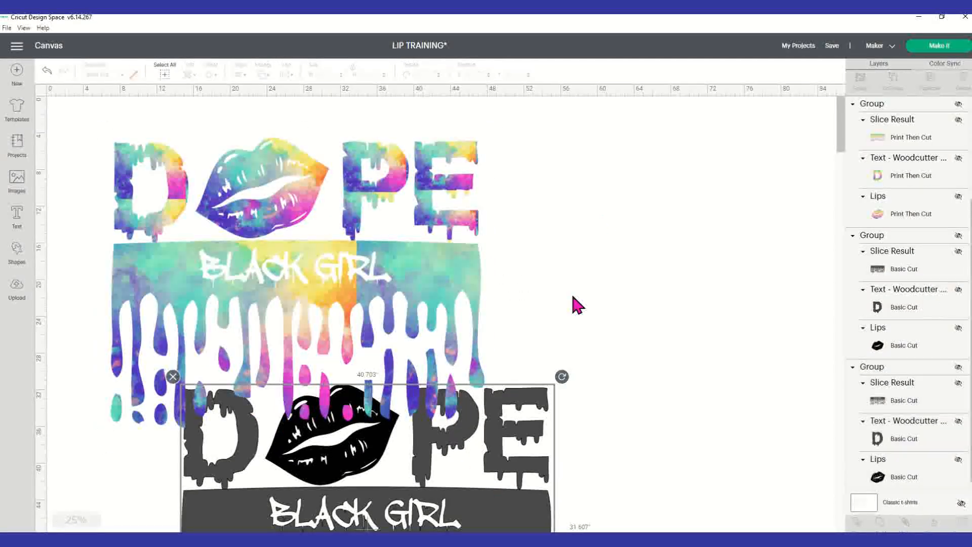
# Capture a screen snip of the whole multicolored DOPE BLACK GIRL design without its selection frame.
pyautogui.click(303, 269)
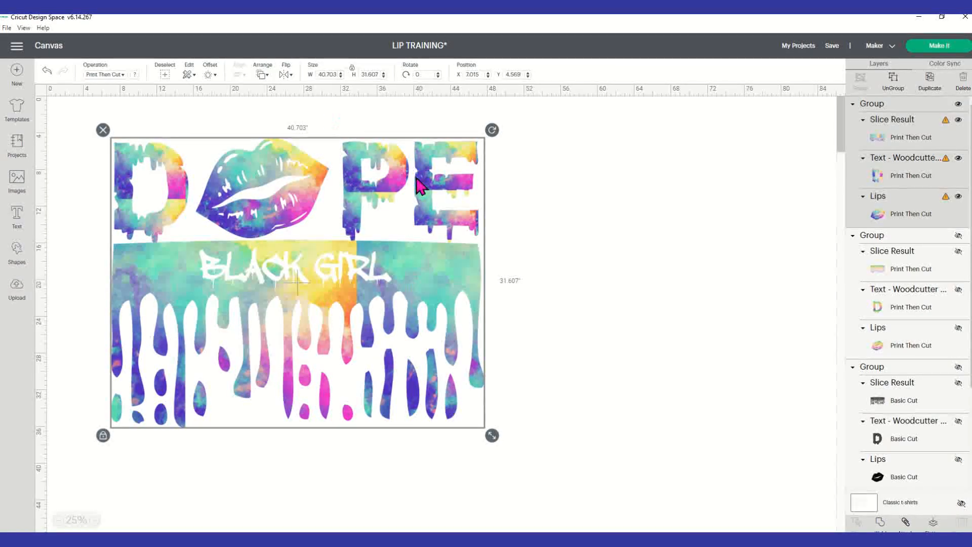
pyautogui.click(525, 346)
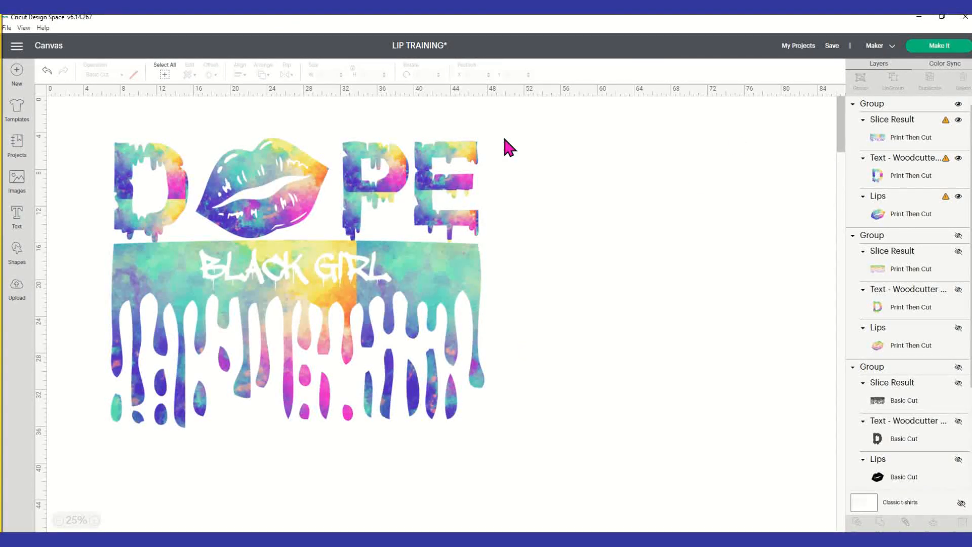
pyautogui.press('shift+super+s')
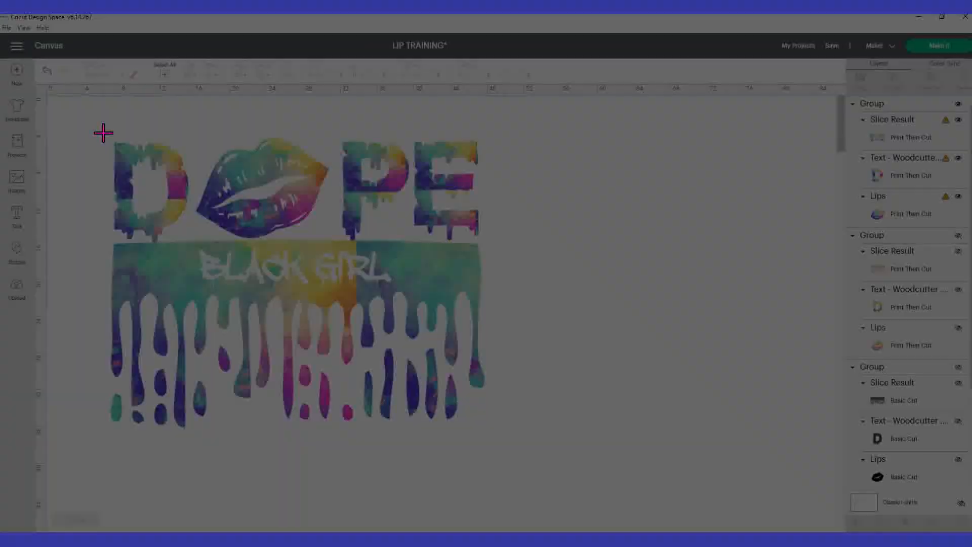
pyautogui.moveTo(100, 129); pyautogui.dragTo(495, 446)
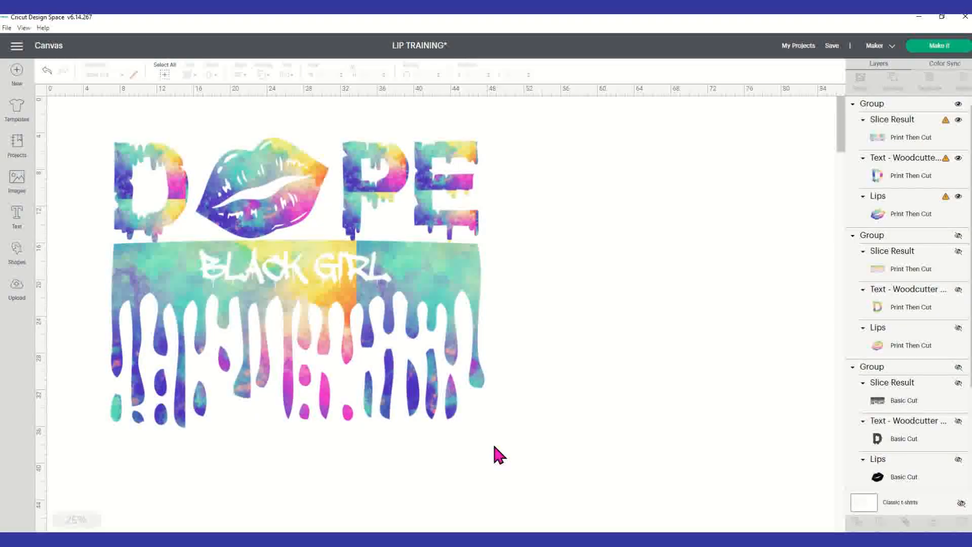
pyautogui.moveTo(308, 529)
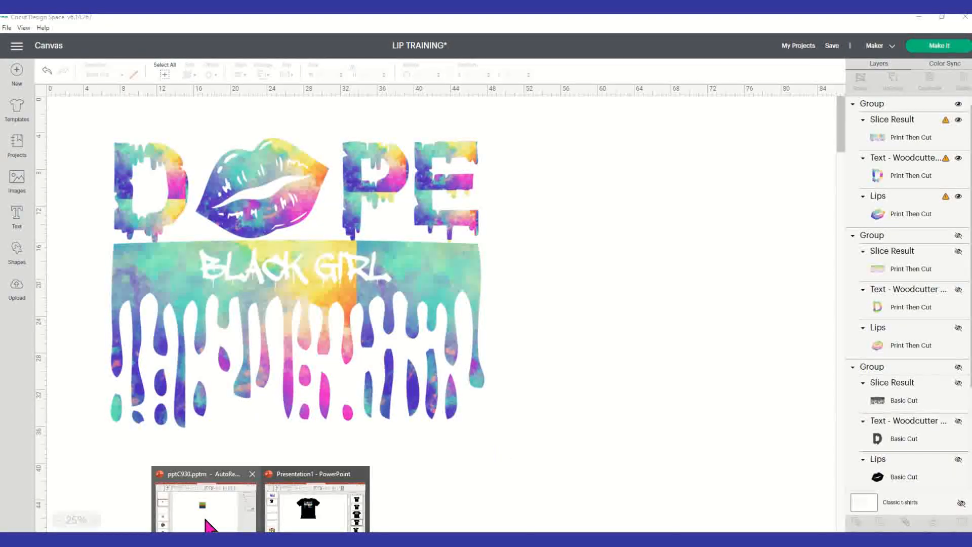
pyautogui.click(202, 501)
pyautogui.rightClick(270, 177)
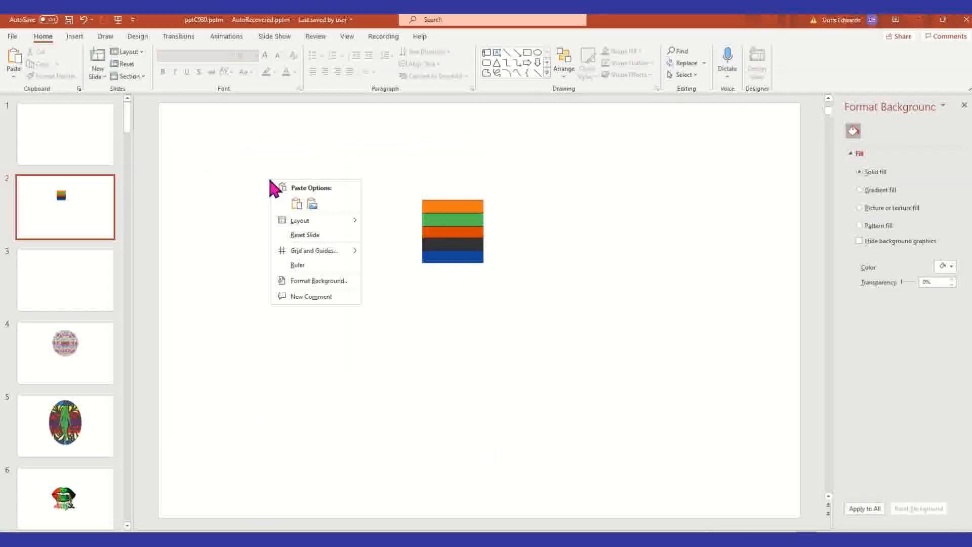
pyautogui.click(203, 225)
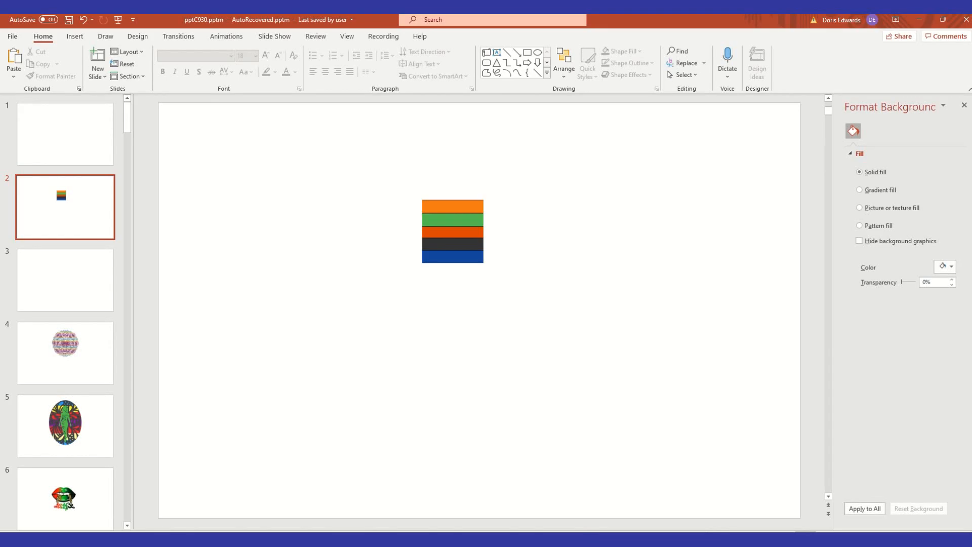
# Switch to Presentation1 in PowerPoint and paste the snip onto the black t-shirt slide.
pyautogui.click(326, 527)
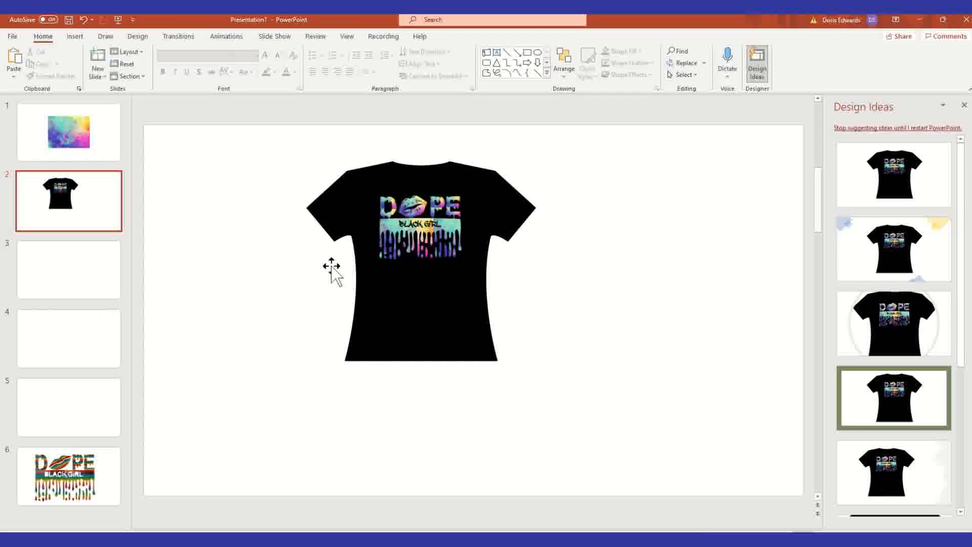
pyautogui.rightClick(269, 205)
pyautogui.click(294, 230)
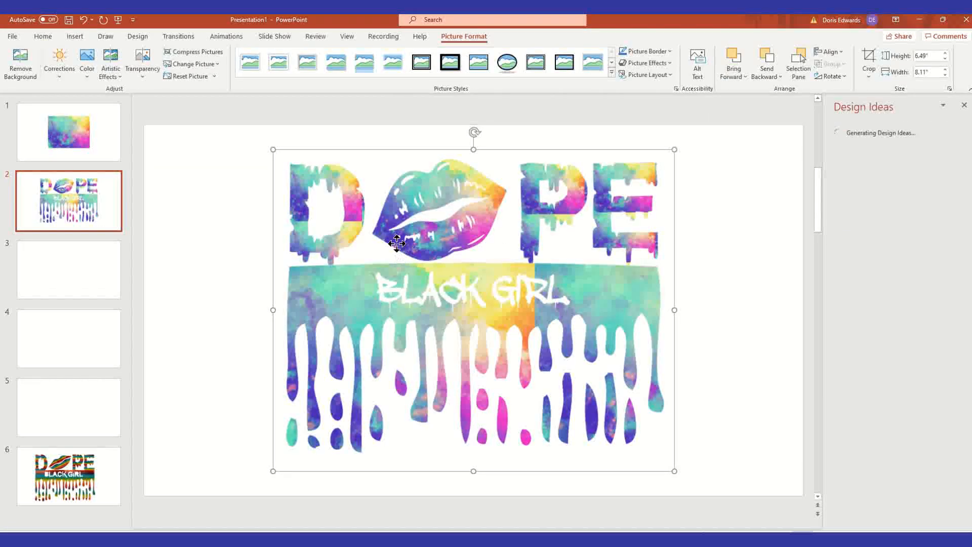
# Save the pasted design picture to the Desktop as Picture29.png in Portable Network Graphics format.
pyautogui.rightClick(619, 171)
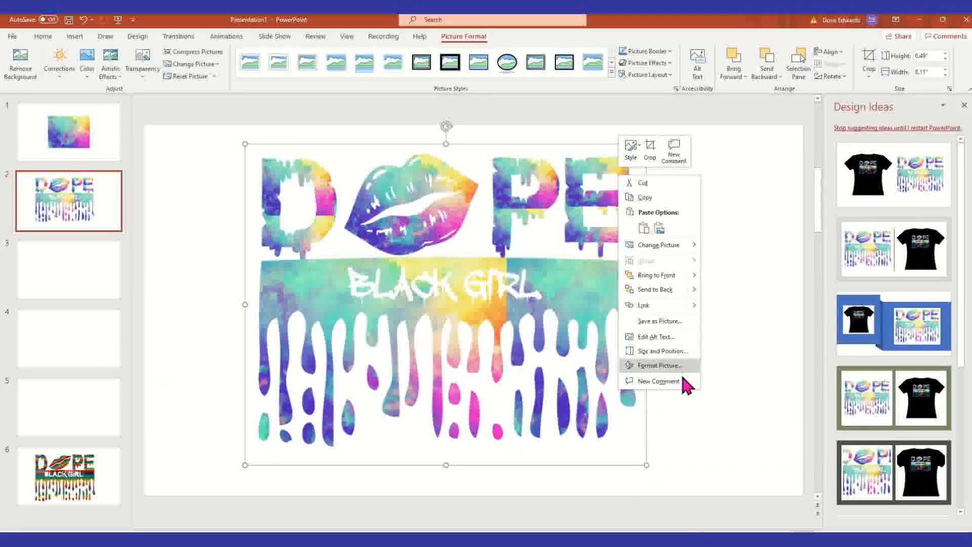
pyautogui.click(683, 322)
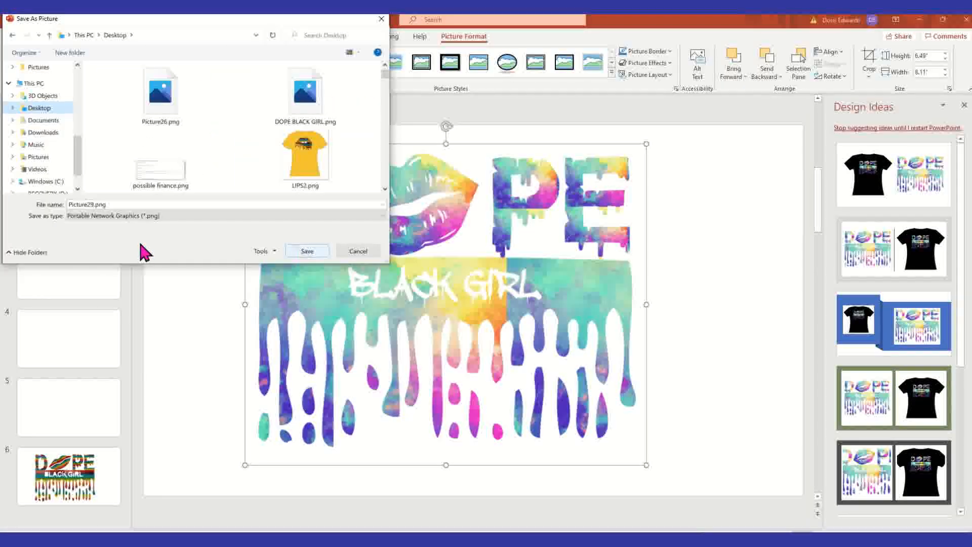
pyautogui.click(312, 252)
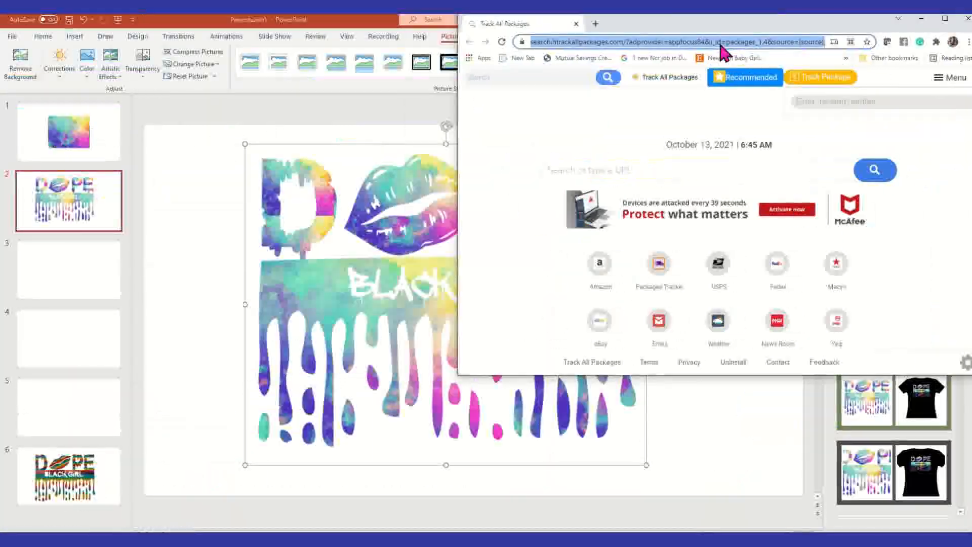
# Switch to Chrome, maximize its window and open the remove.bg website.
pyautogui.moveTo(723, 33); pyautogui.dragTo(569, 33)
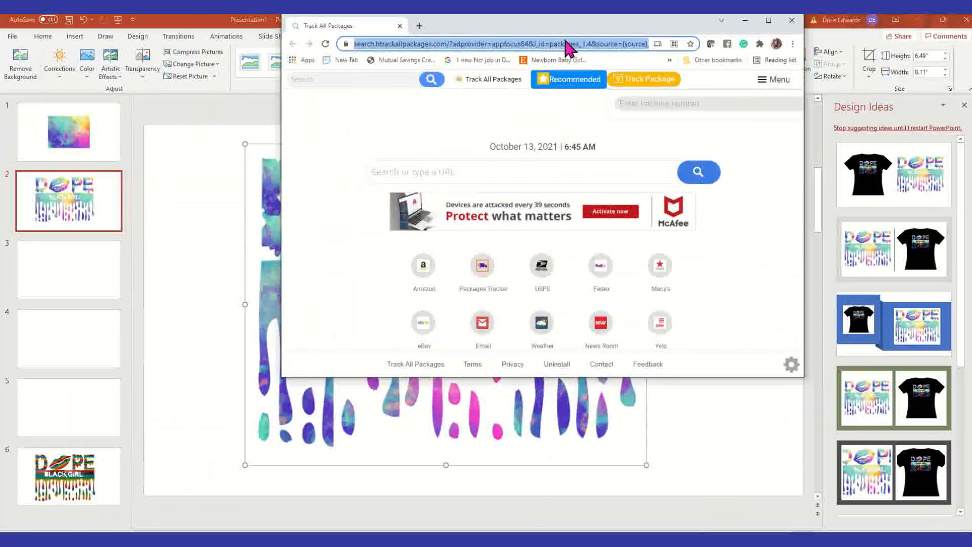
pyautogui.click(769, 21)
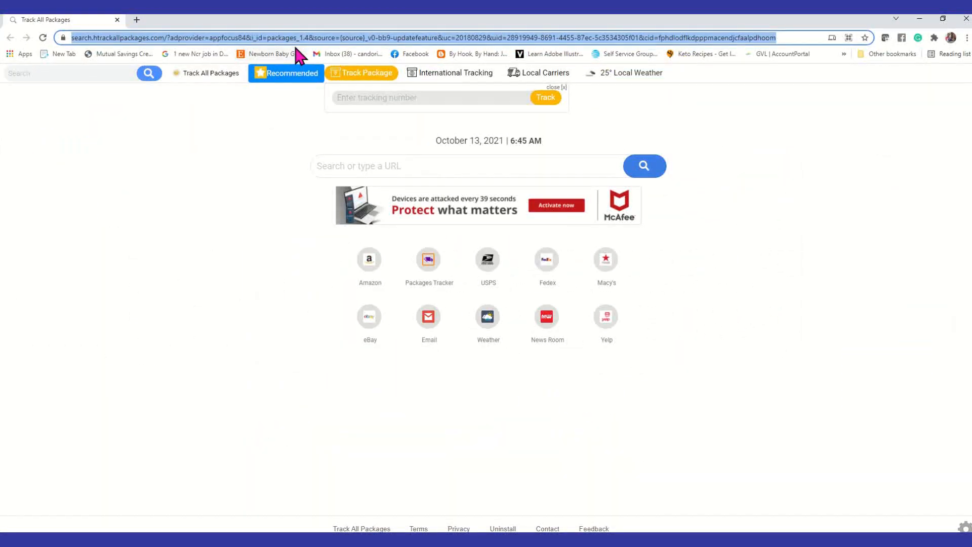
pyautogui.write('REMO')
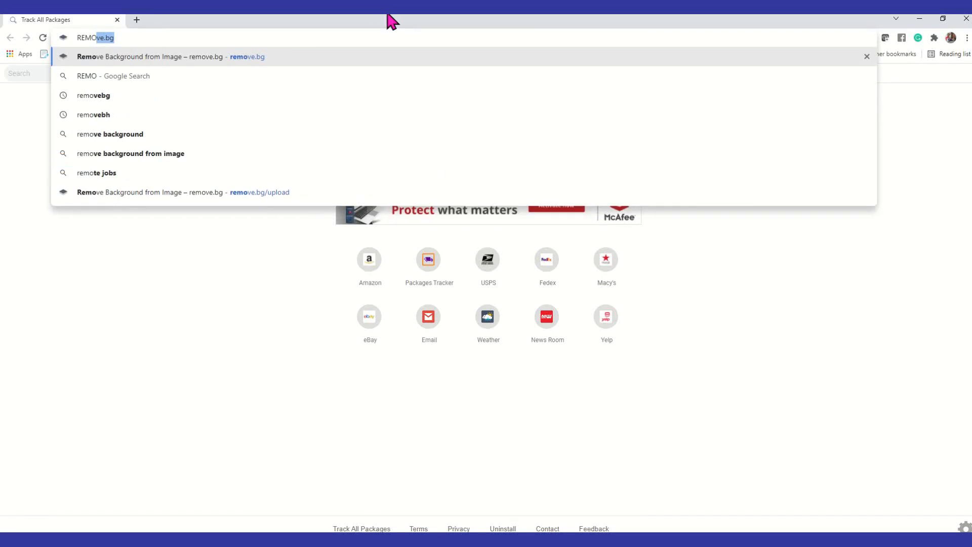
pyautogui.moveTo(392, 21)
pyautogui.press('Return')
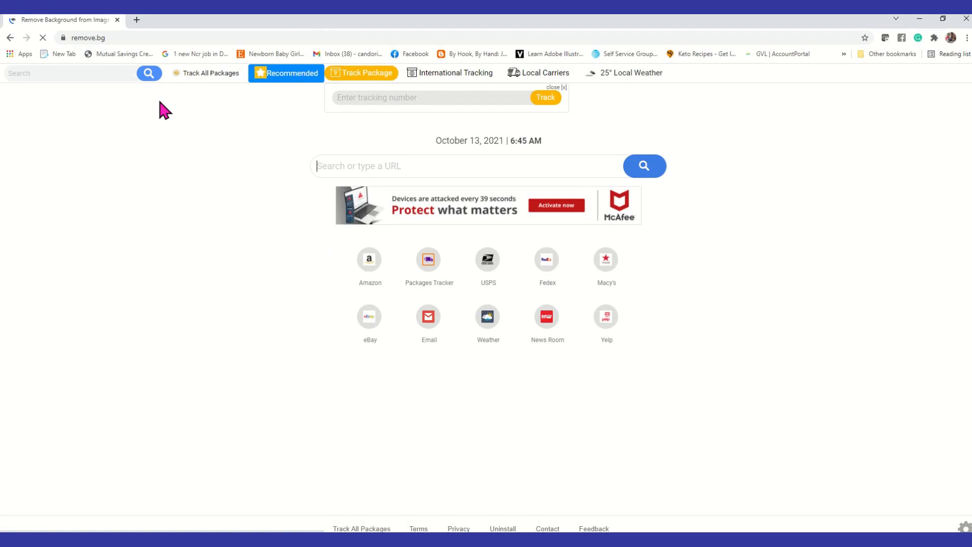
# Upload Picture29.png from the Desktop to remove.bg for background removal.
pyautogui.click(643, 299)
pyautogui.click(466, 347)
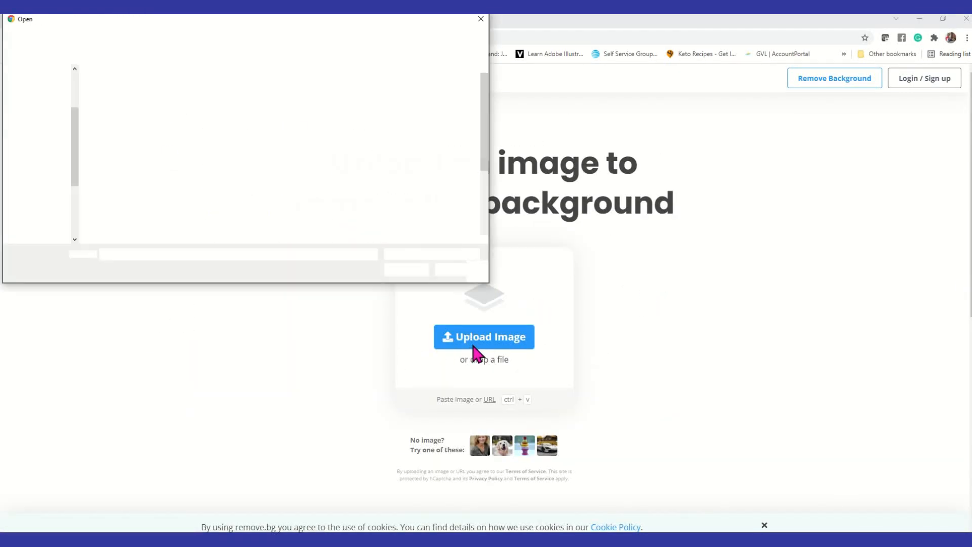
pyautogui.scroll(3, 56, 127)
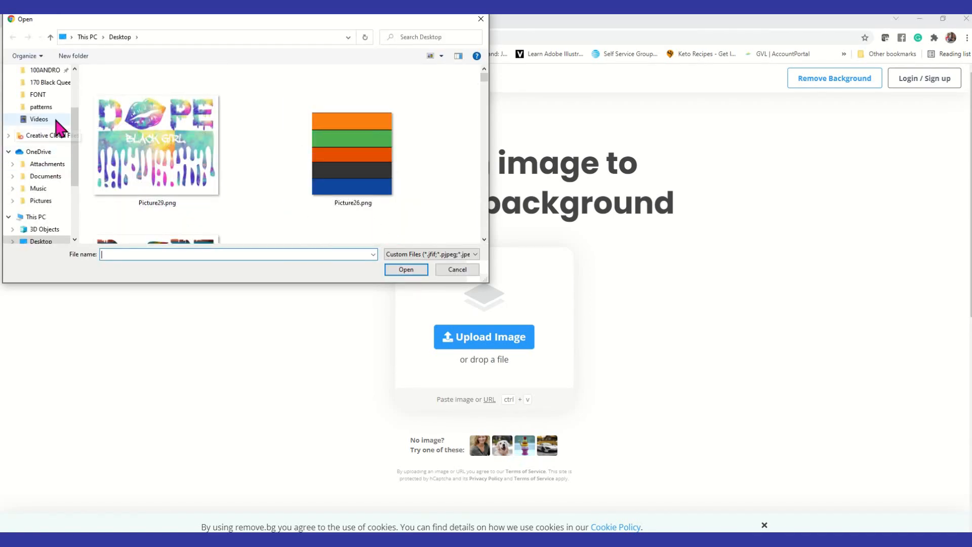
pyautogui.scroll(2, 57, 112)
pyautogui.click(44, 91)
pyautogui.click(146, 132)
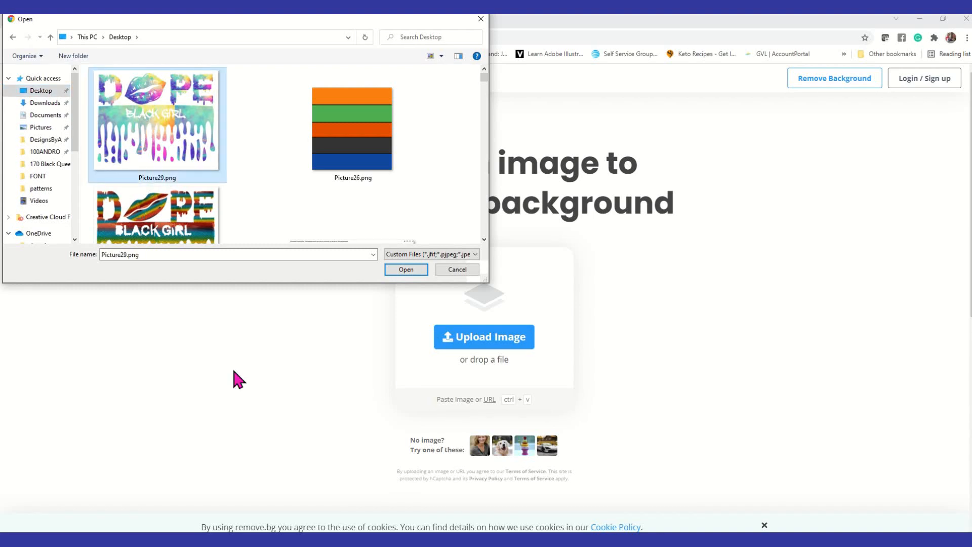
pyautogui.click(406, 269)
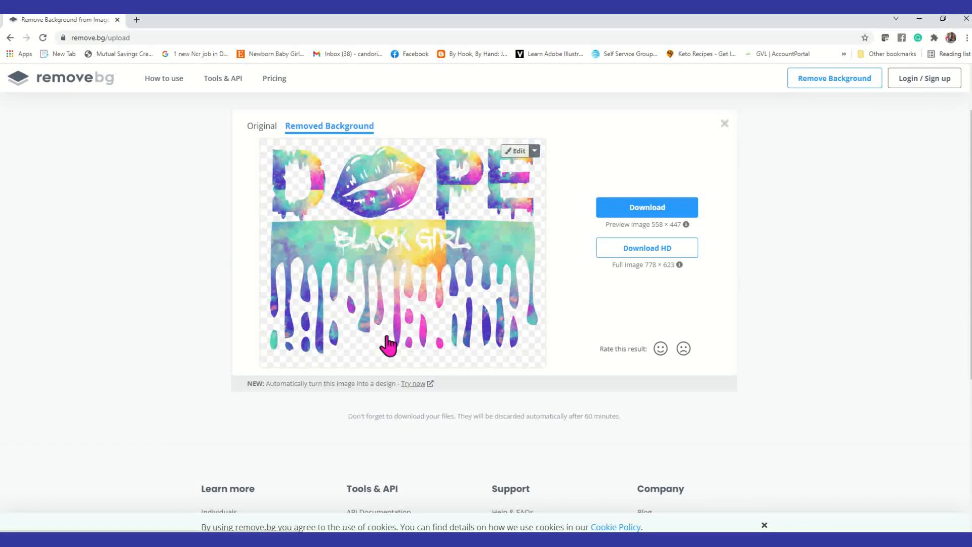
# Download the background-free preview image and save a copy on the Desktop as Picture29-removebg-preview.png.
pyautogui.click(638, 210)
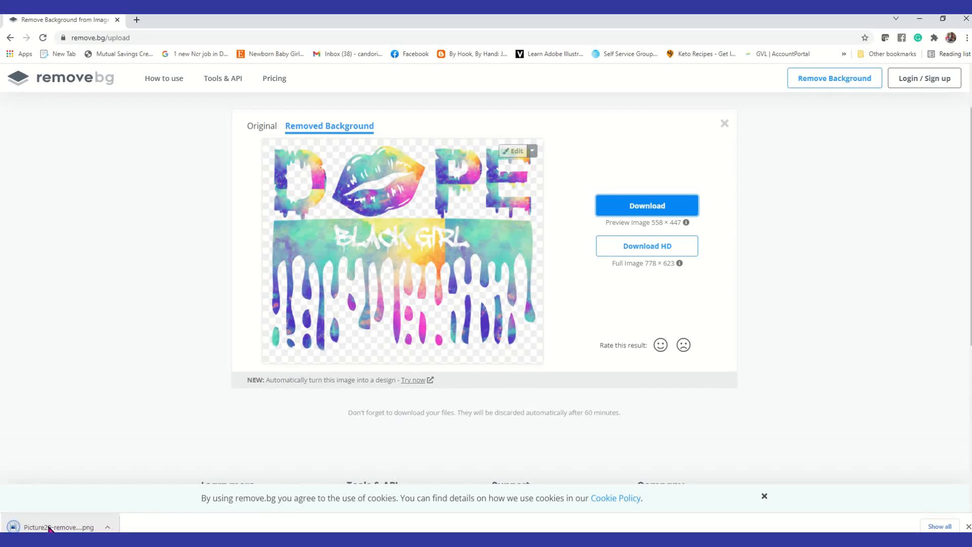
pyautogui.click(49, 528)
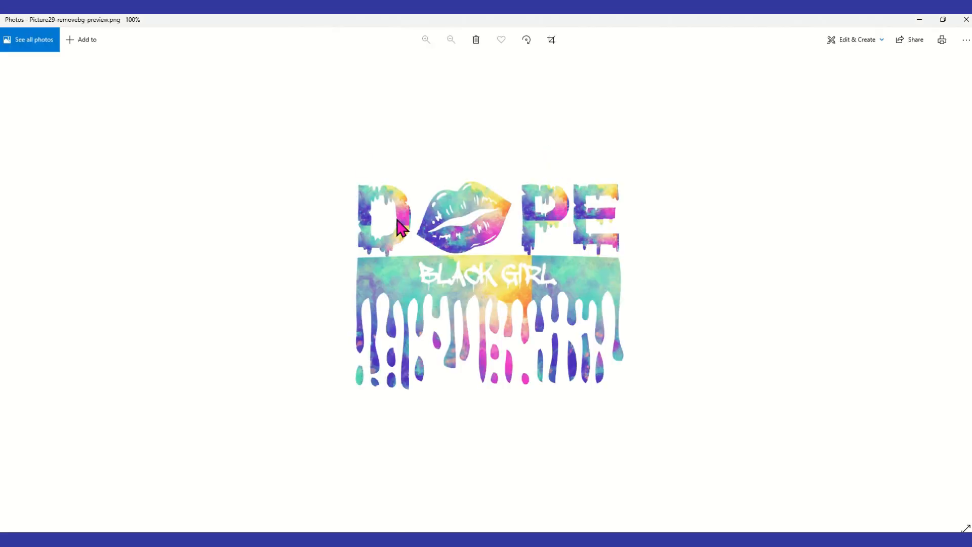
pyautogui.rightClick(469, 196)
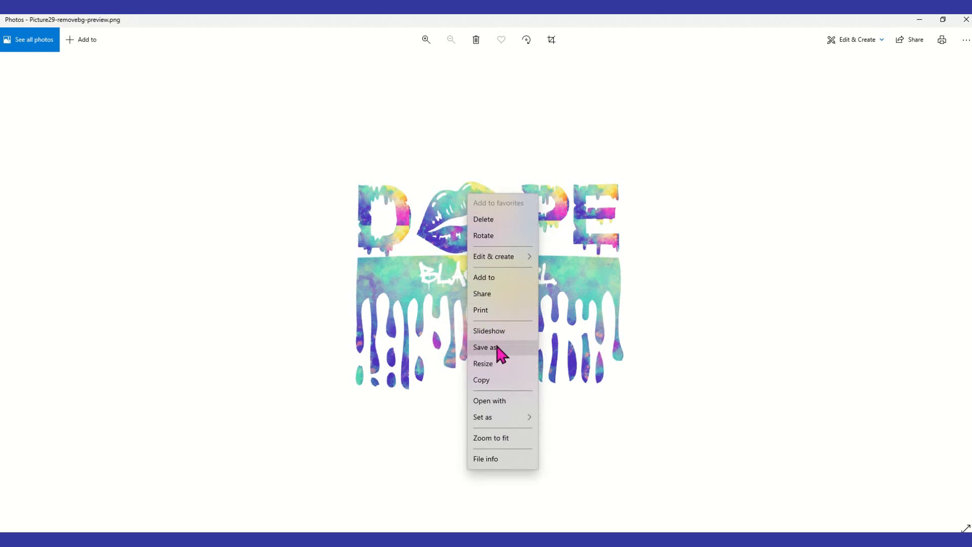
pyautogui.click(499, 347)
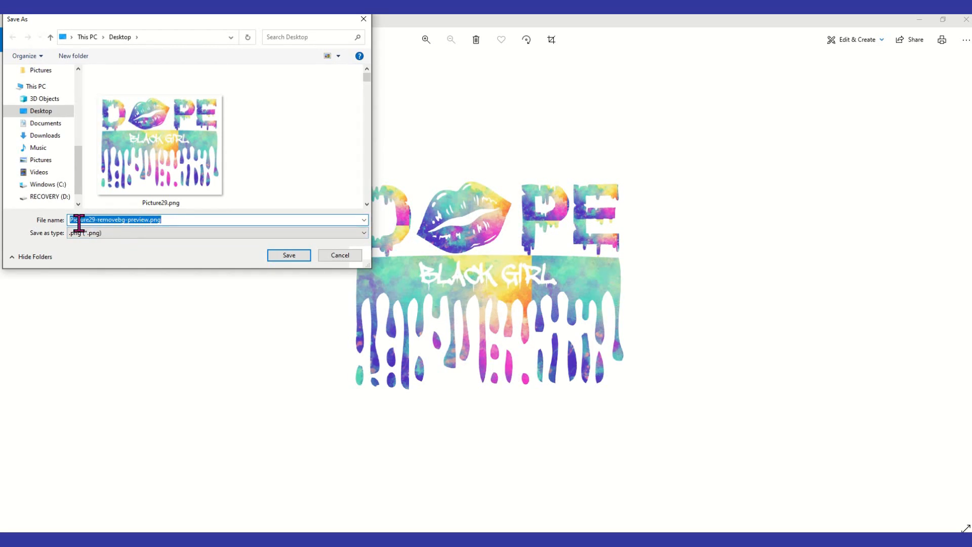
pyautogui.click(286, 256)
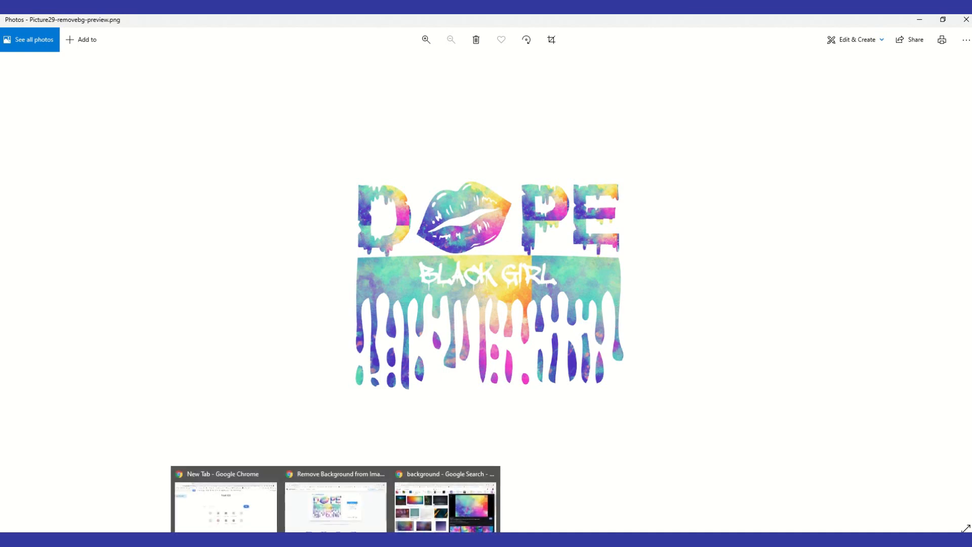
# Switch back to Cricut Design Space and hide the multicolored Print Then Cut group.
pyautogui.click(287, 501)
pyautogui.click(881, 104)
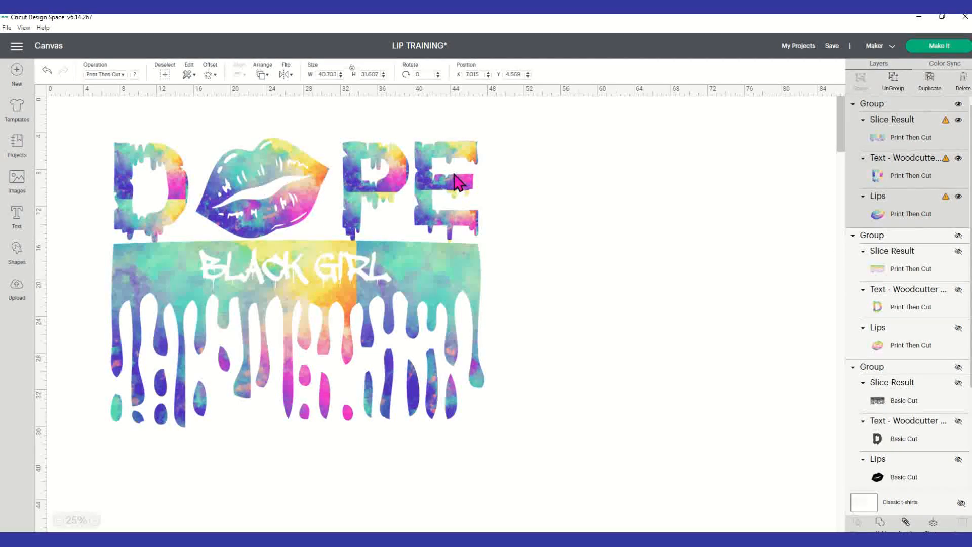
pyautogui.click(959, 104)
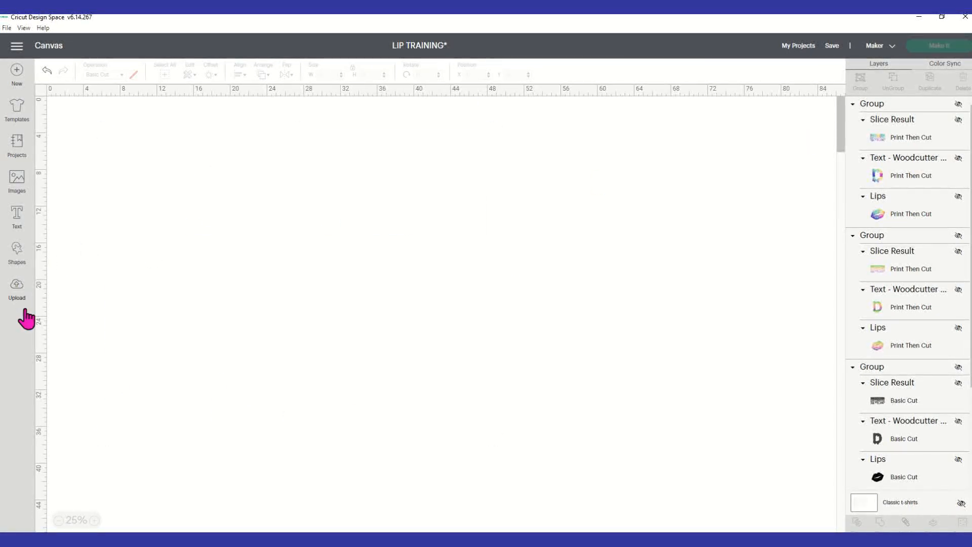
# Upload the background-free DOPE BLACK GIRL image from the Desktop as a Complex image and continue to the background remover.
pyautogui.click(18, 292)
pyautogui.click(315, 271)
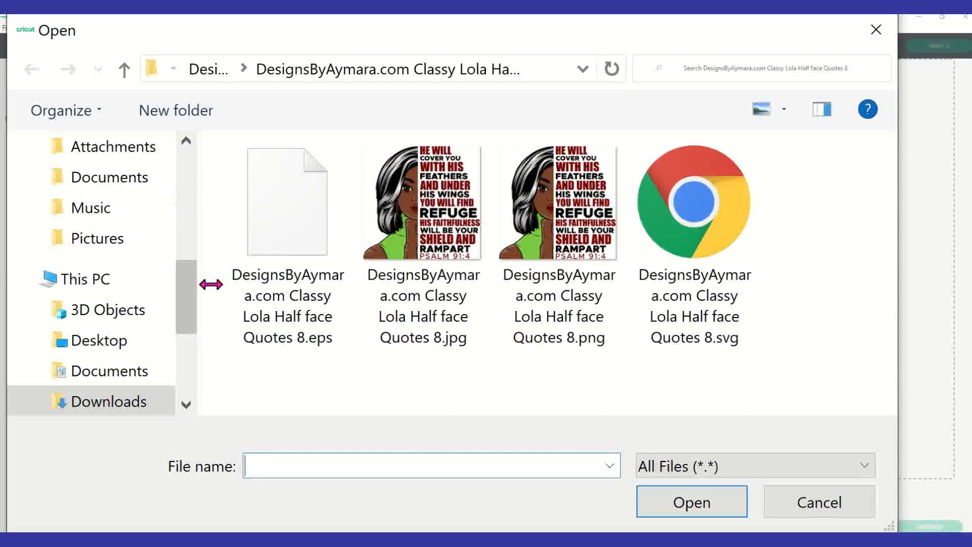
pyautogui.click(124, 345)
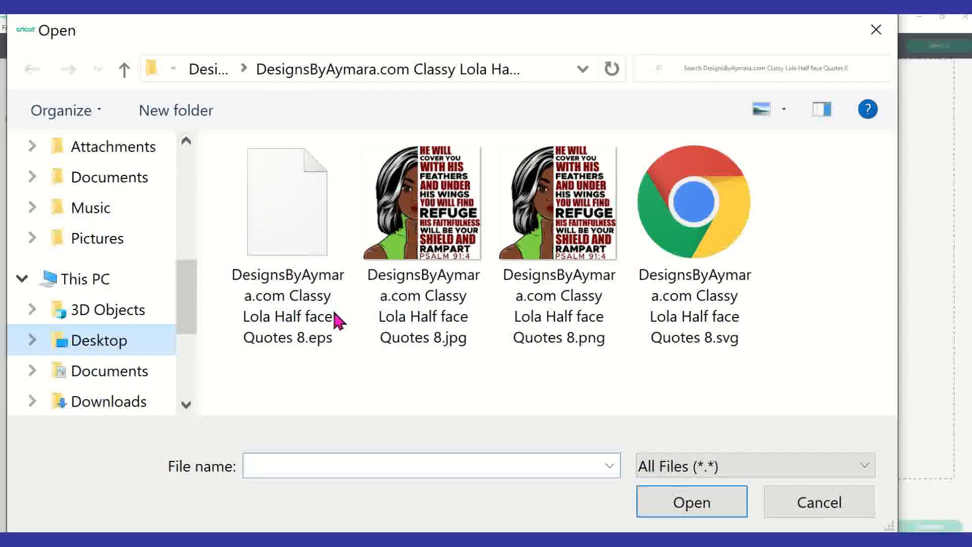
pyautogui.click(419, 213)
pyautogui.click(702, 500)
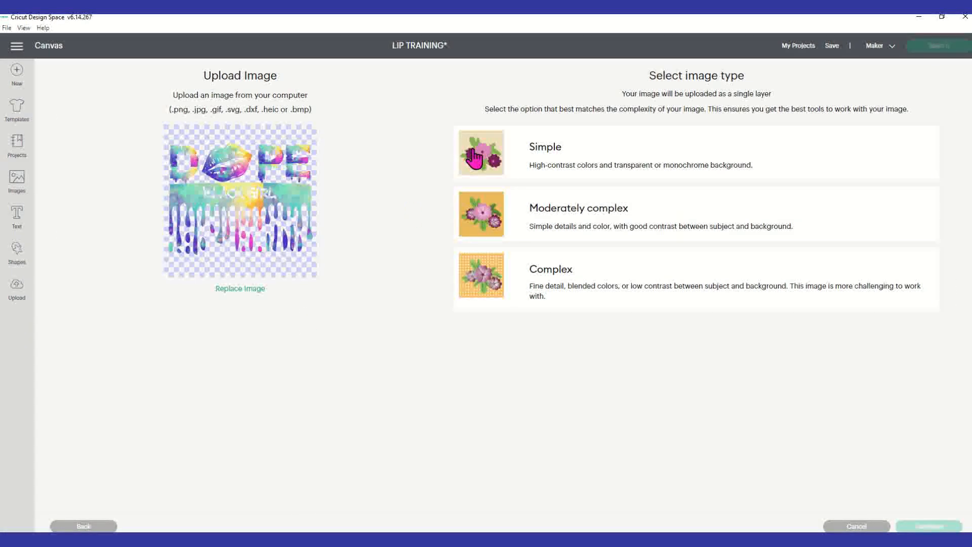
pyautogui.click(489, 277)
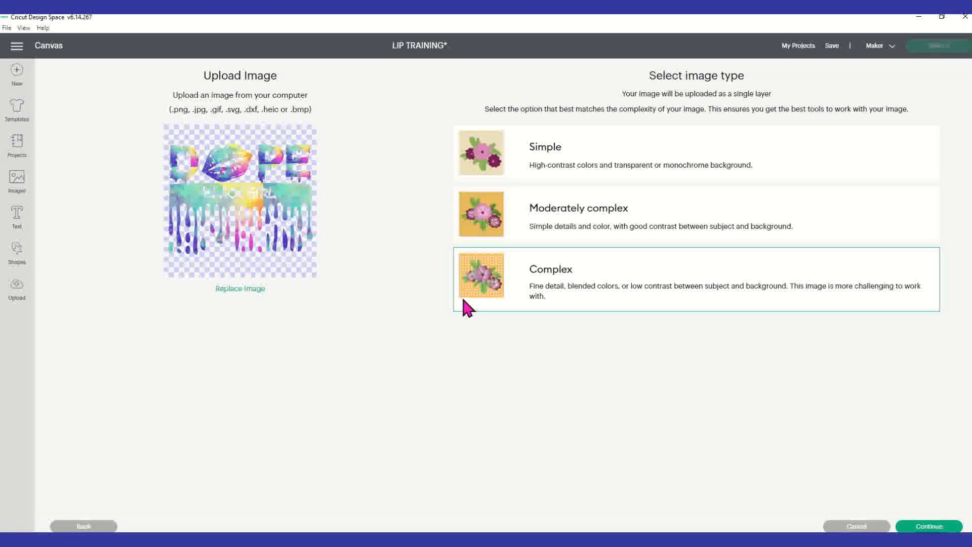
pyautogui.click(916, 526)
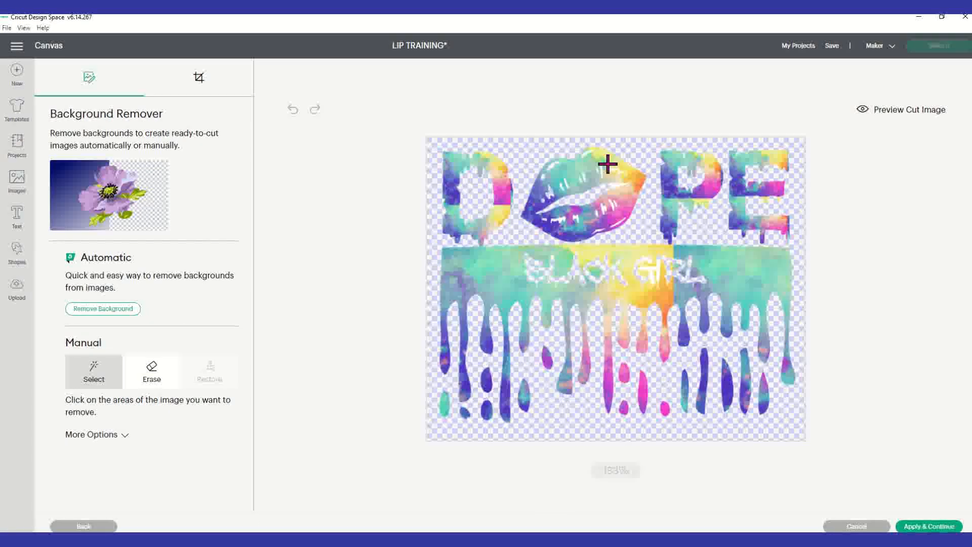
# Apply the background remover screen, upload the DOPE BLACK GIRL image as Print Then Cut, and add it to the canvas.
pyautogui.click(917, 527)
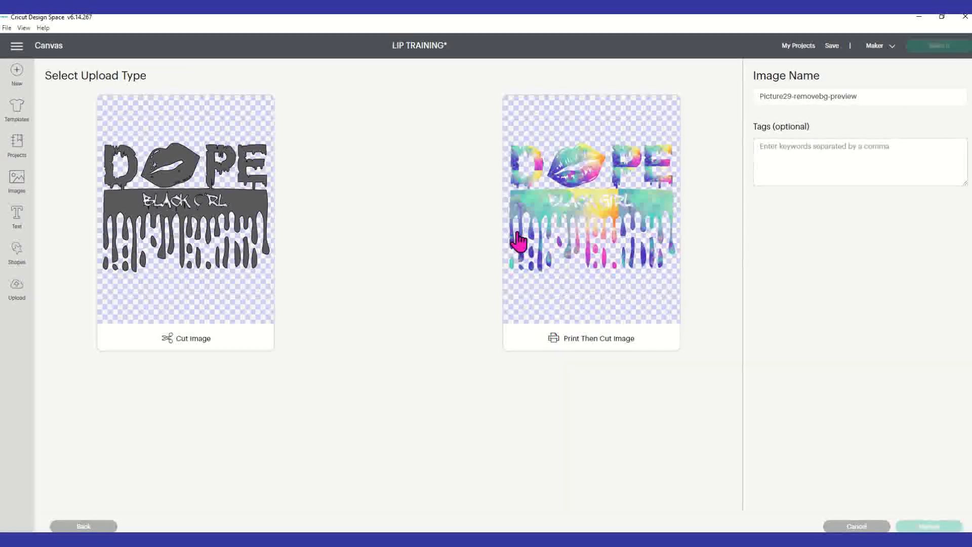
pyautogui.click(666, 217)
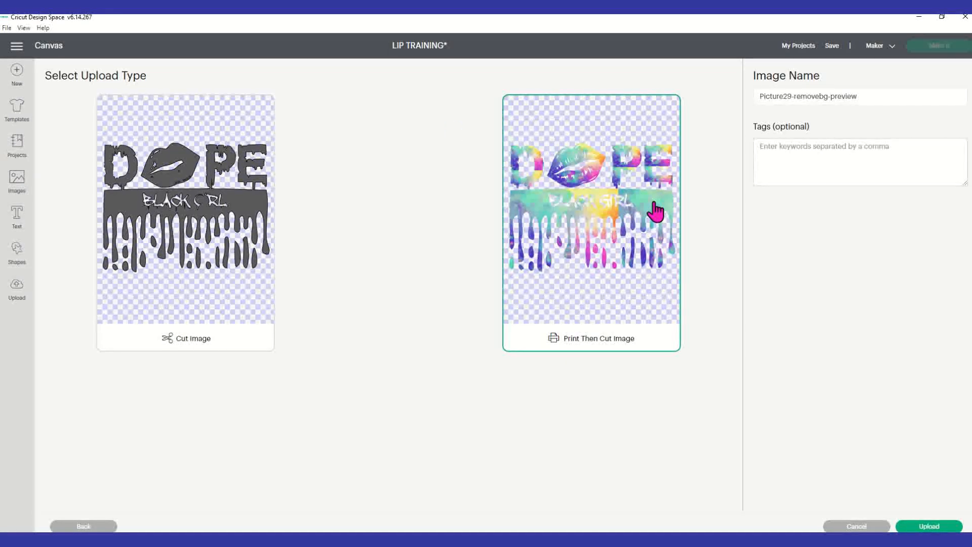
pyautogui.click(950, 527)
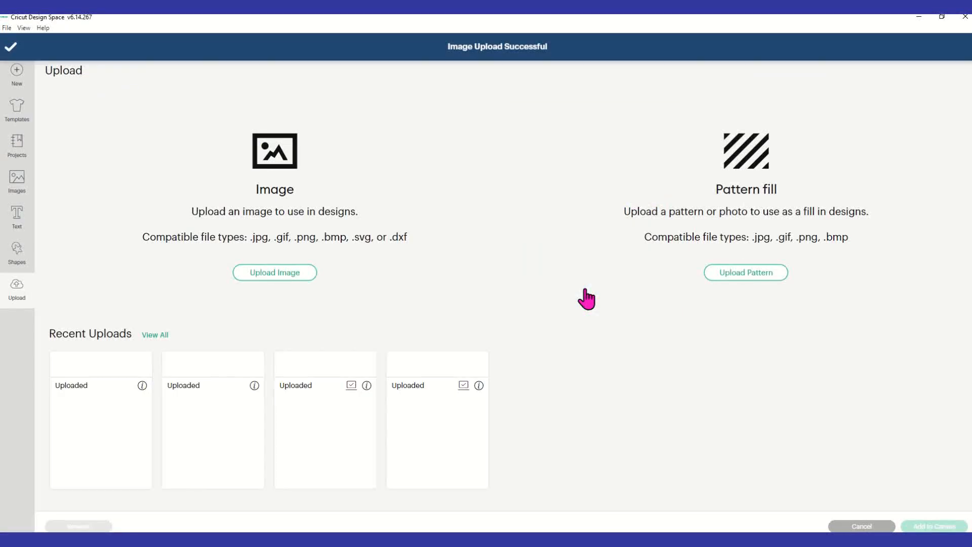
pyautogui.click(125, 433)
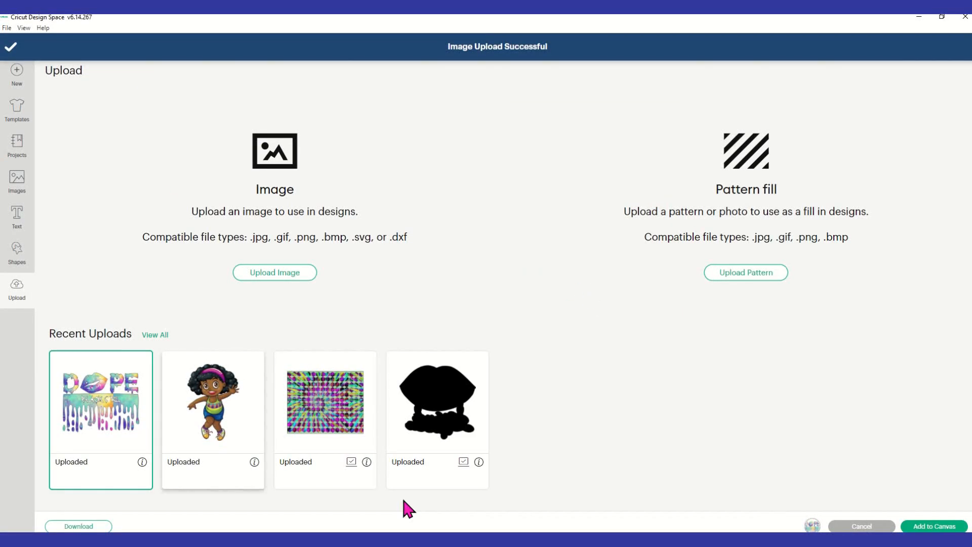
pyautogui.click(928, 528)
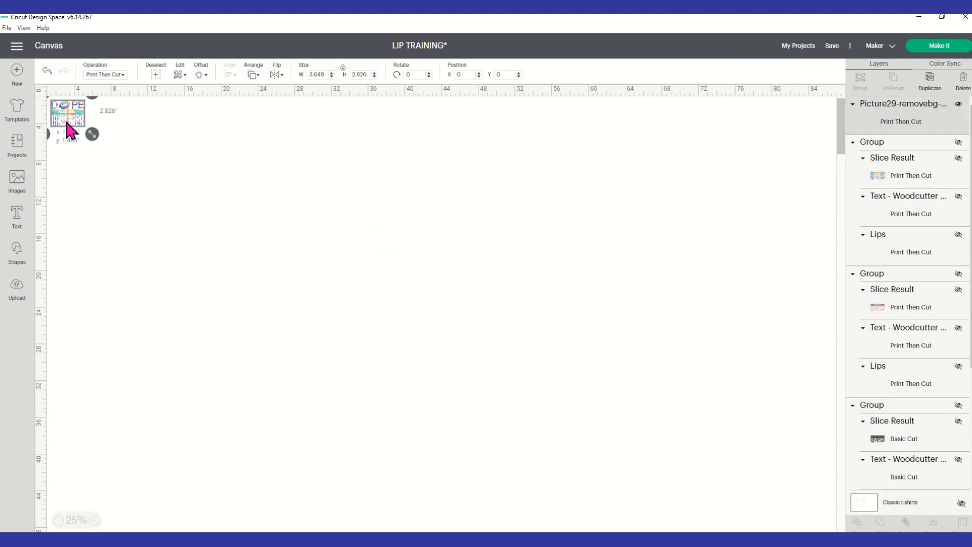
# Enlarge the added DOPE BLACK GIRL image to about 27.97 × 21.66 in on the canvas and delete it.
pyautogui.moveTo(74, 123); pyautogui.dragTo(412, 398)
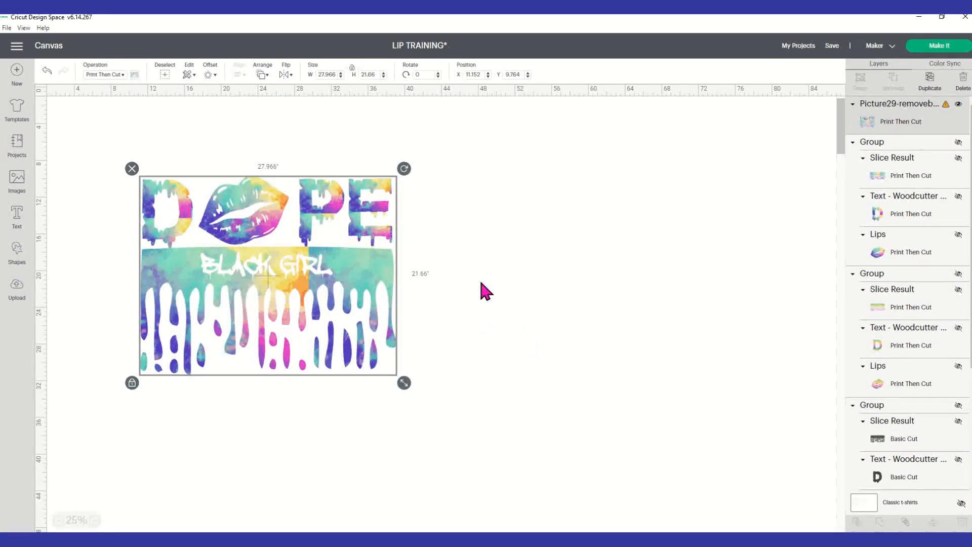
pyautogui.click(432, 281)
pyautogui.click(283, 276)
pyautogui.press('Delete')
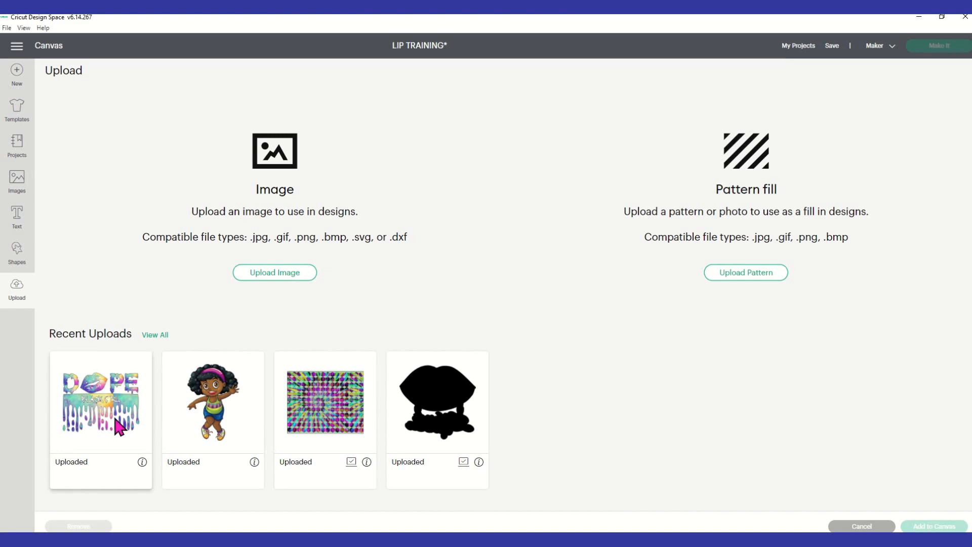
# Upload Picture29-removebg-preview.png from the Desktop again as a Complex image and apply the background remover screen.
pyautogui.click(282, 276)
pyautogui.click(504, 285)
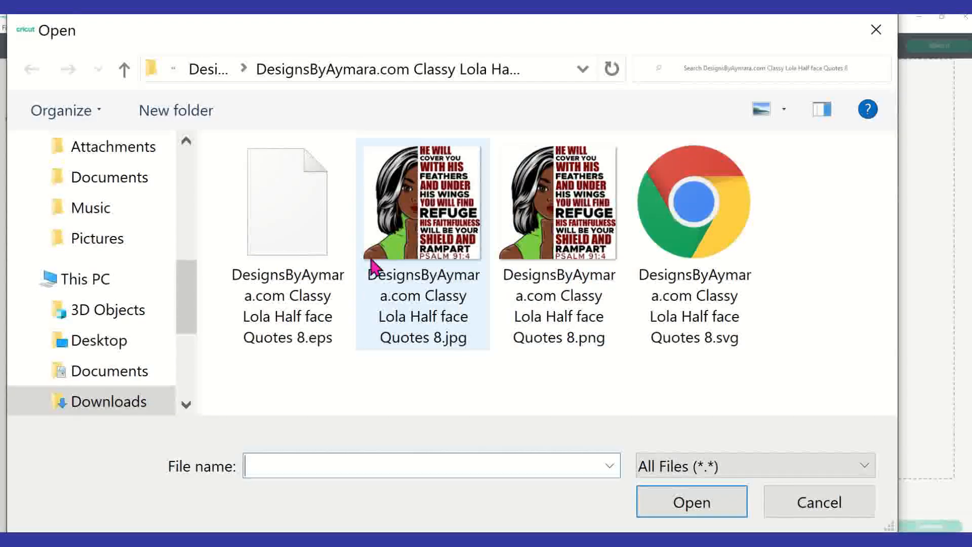
pyautogui.click(114, 348)
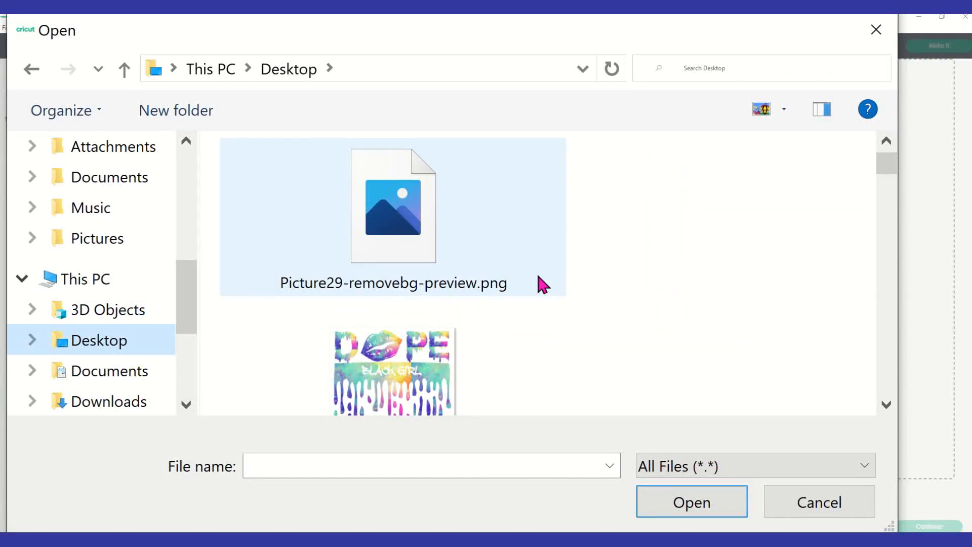
pyautogui.scroll(-3, 543, 282)
pyautogui.scroll(3, 540, 284)
pyautogui.click(538, 281)
pyautogui.click(686, 512)
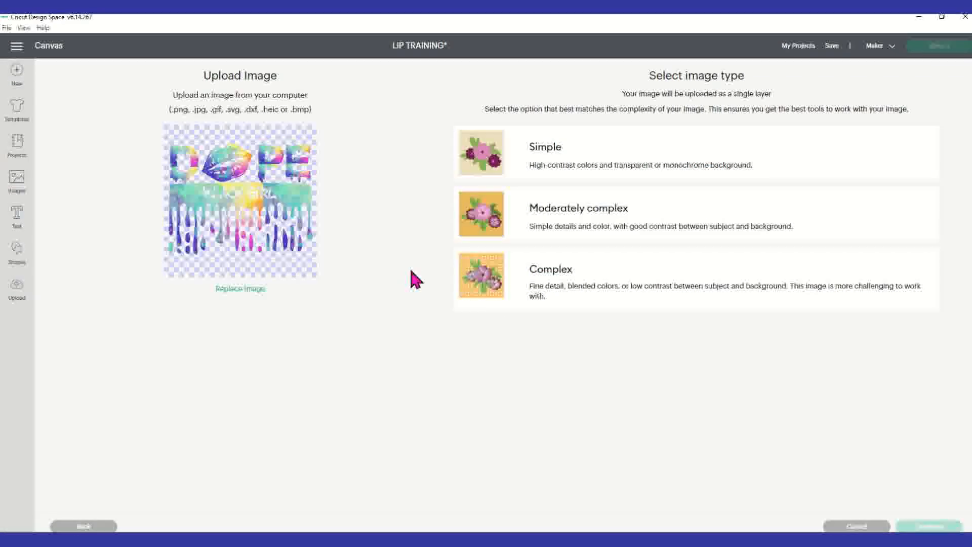
pyautogui.click(507, 292)
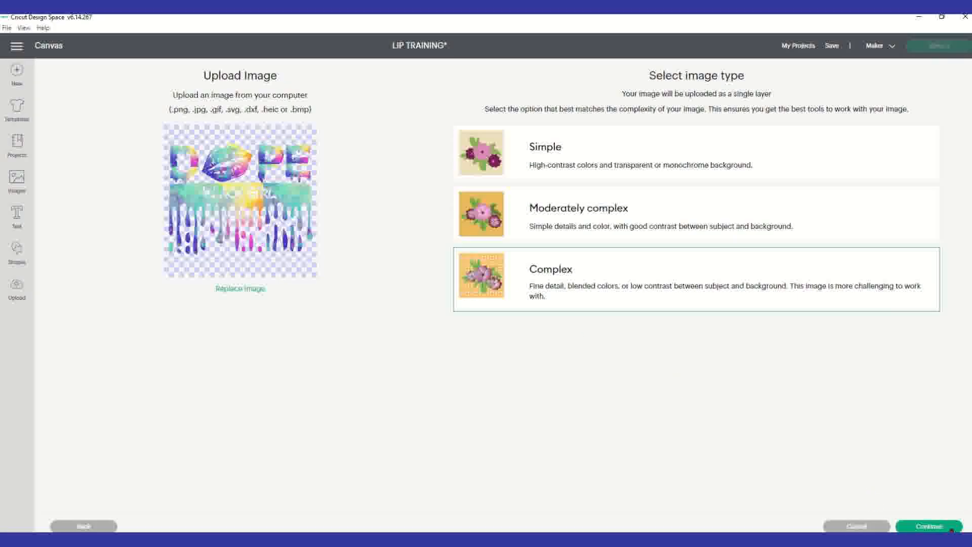
pyautogui.click(935, 524)
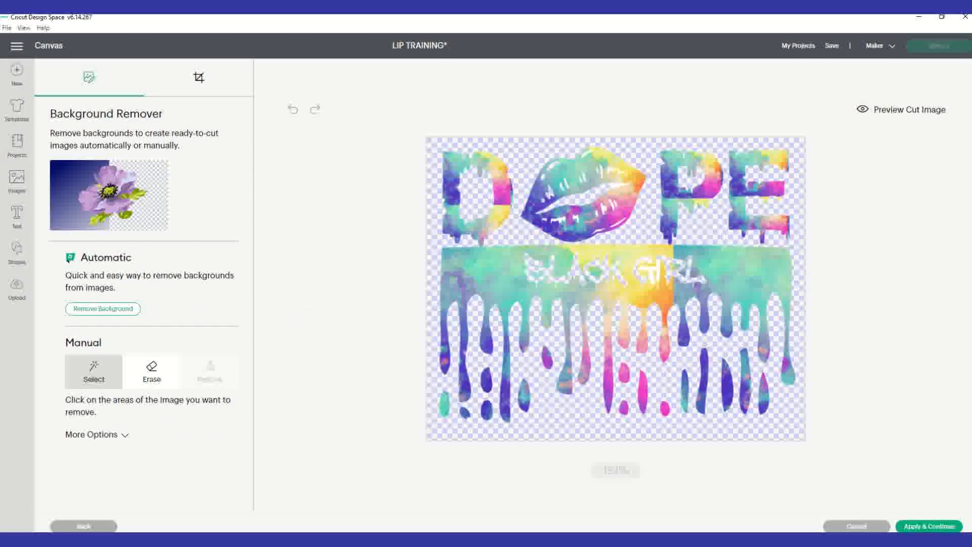
pyautogui.click(944, 528)
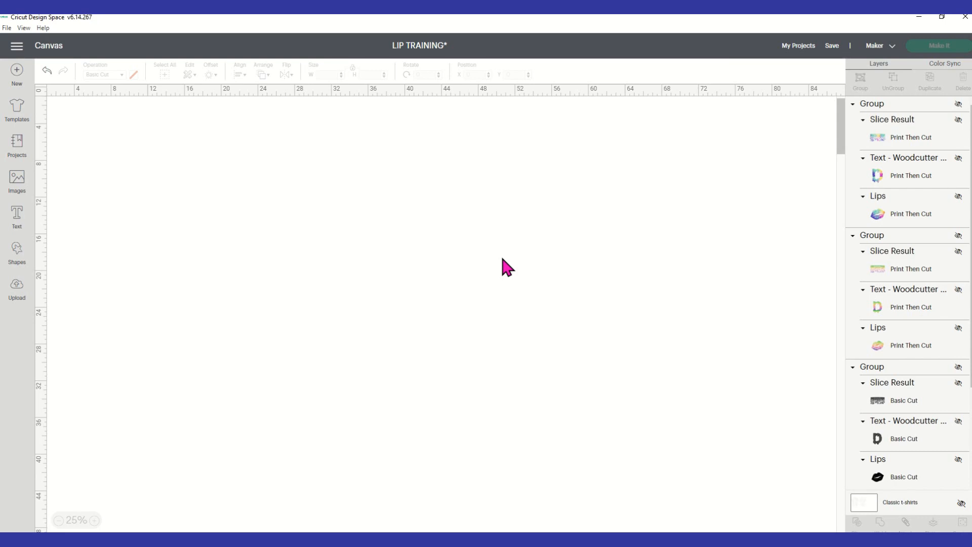
# Show the multicolored Print Then Cut group on the canvas and switch to PowerPoint.
pyautogui.click(958, 104)
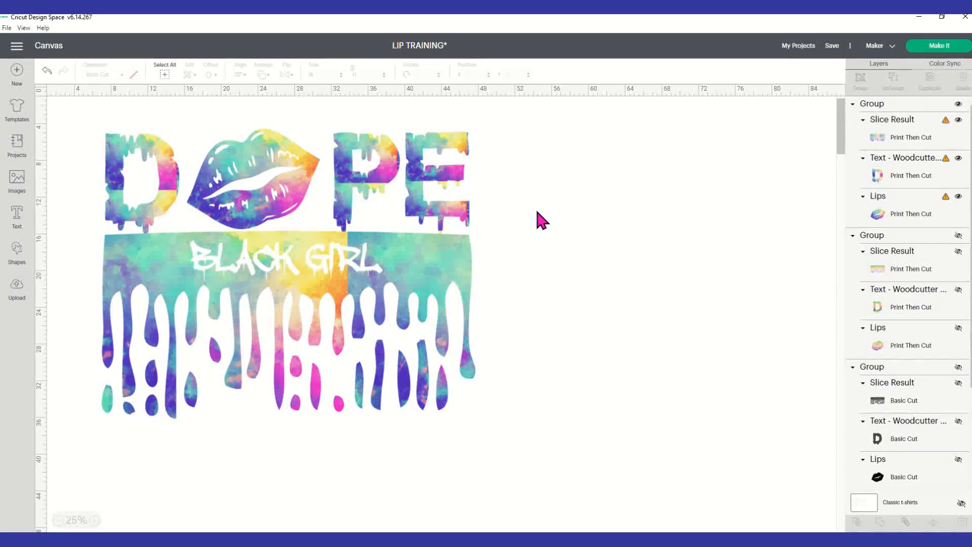
pyautogui.click(357, 298)
pyautogui.click(310, 506)
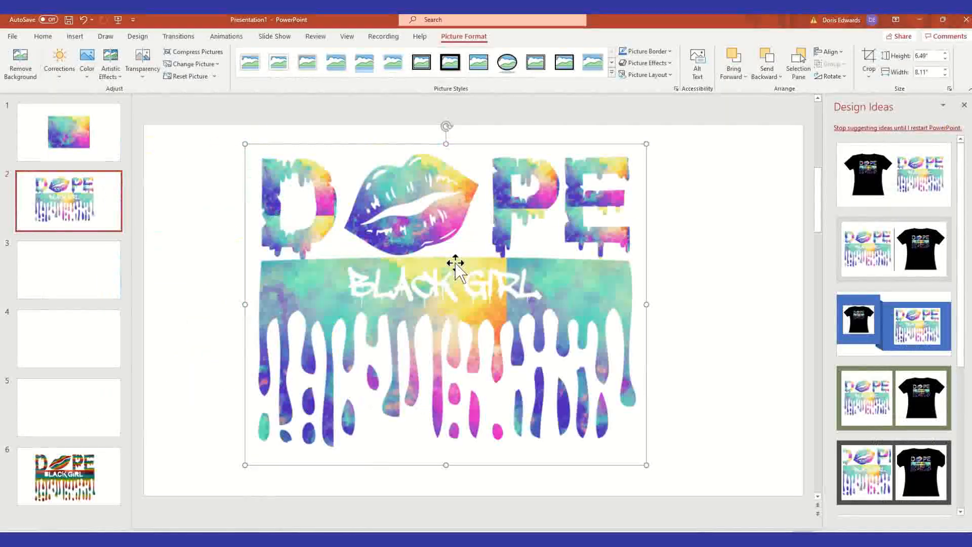
# Move the design picture toward the left edge of slide 2 and flip it horizontally.
pyautogui.moveTo(466, 284); pyautogui.dragTo(381, 282)
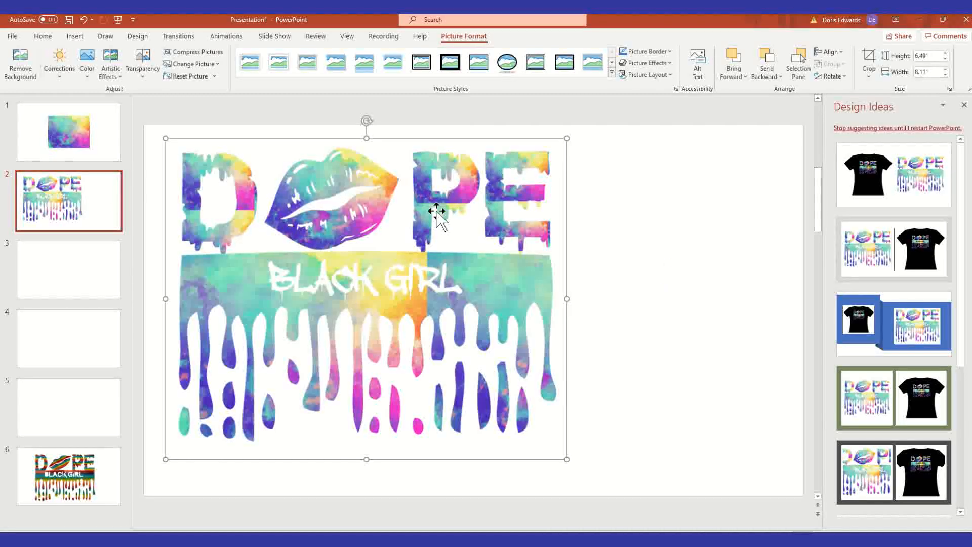
pyautogui.click(594, 199)
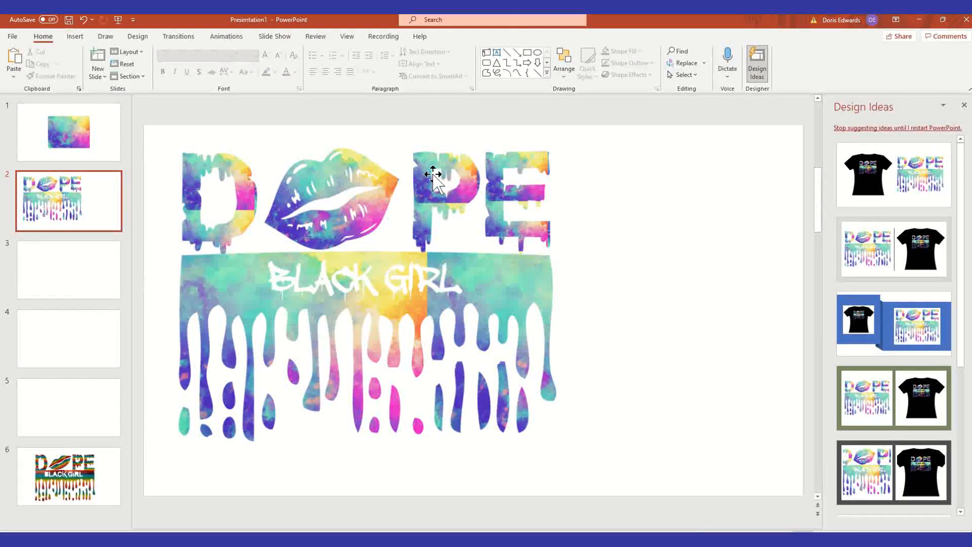
pyautogui.click(352, 191)
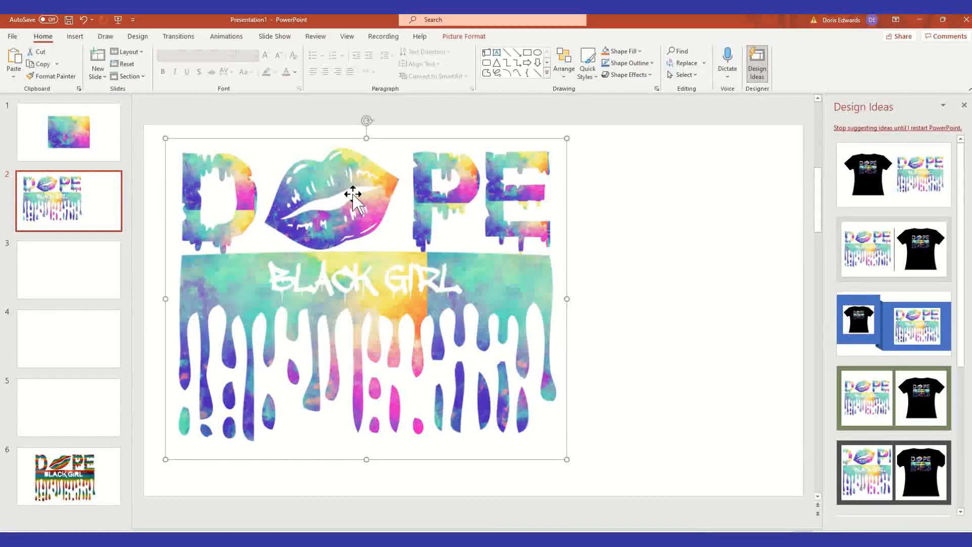
pyautogui.click(472, 36)
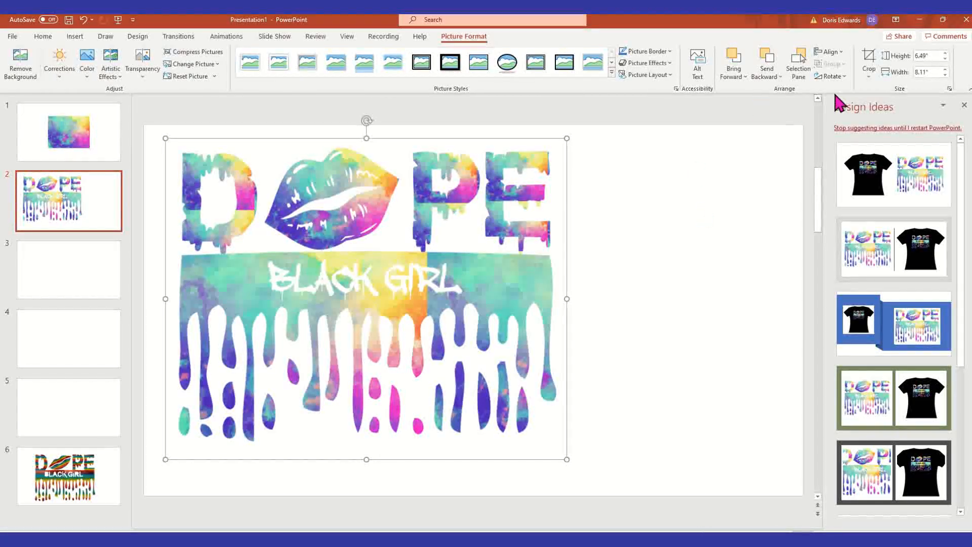
pyautogui.click(831, 76)
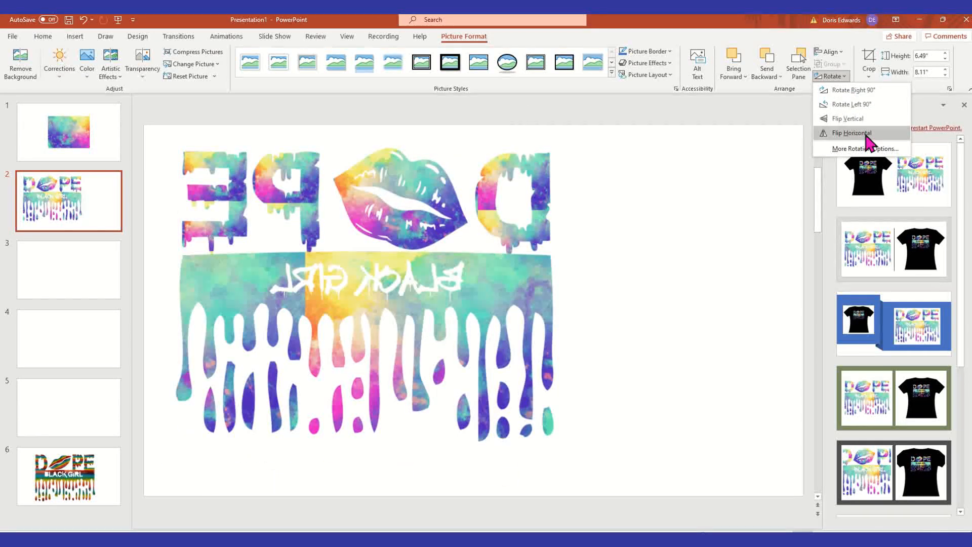
pyautogui.click(866, 137)
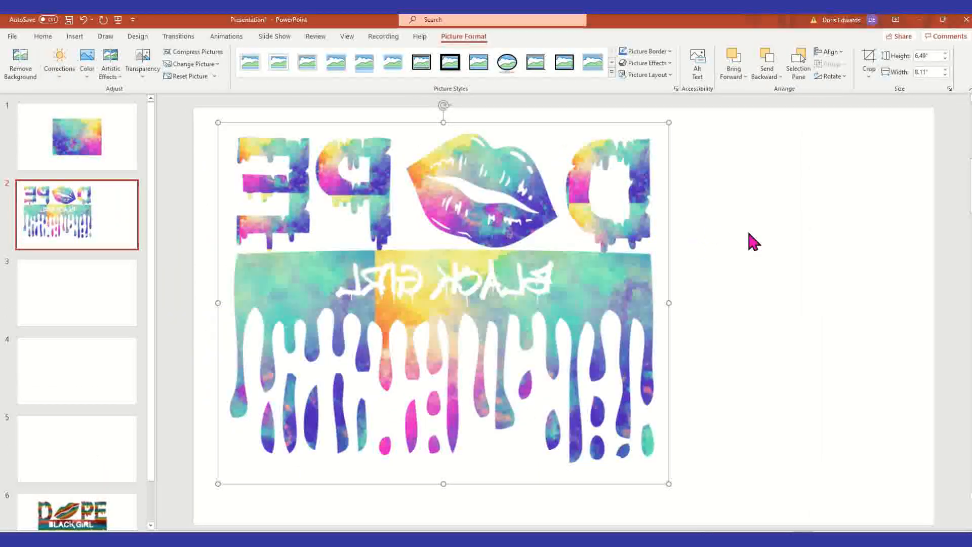
pyautogui.click(739, 219)
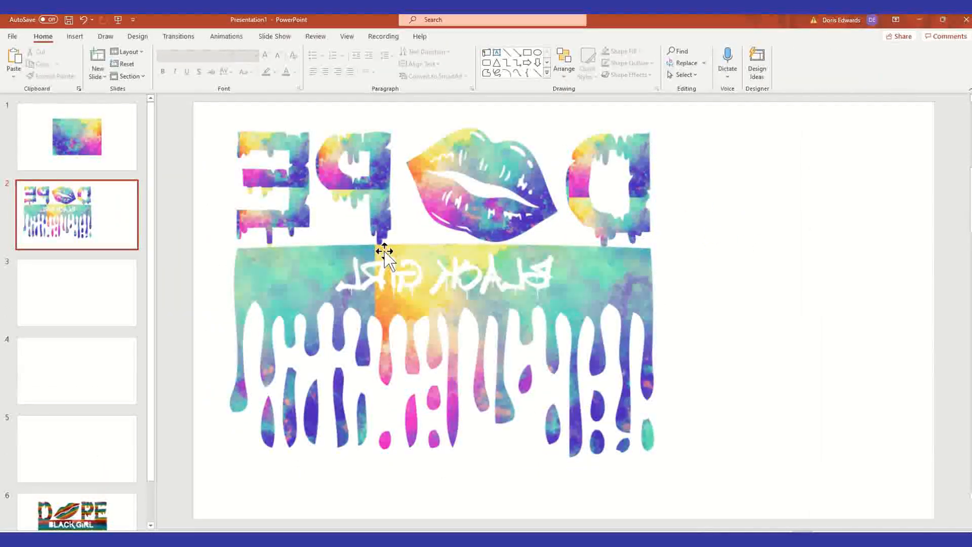
# Reposition the mirrored design picture and enlarge it to about 7.14 in high and 8.91 in wide.
pyautogui.hotkey('ctrl', 'z')
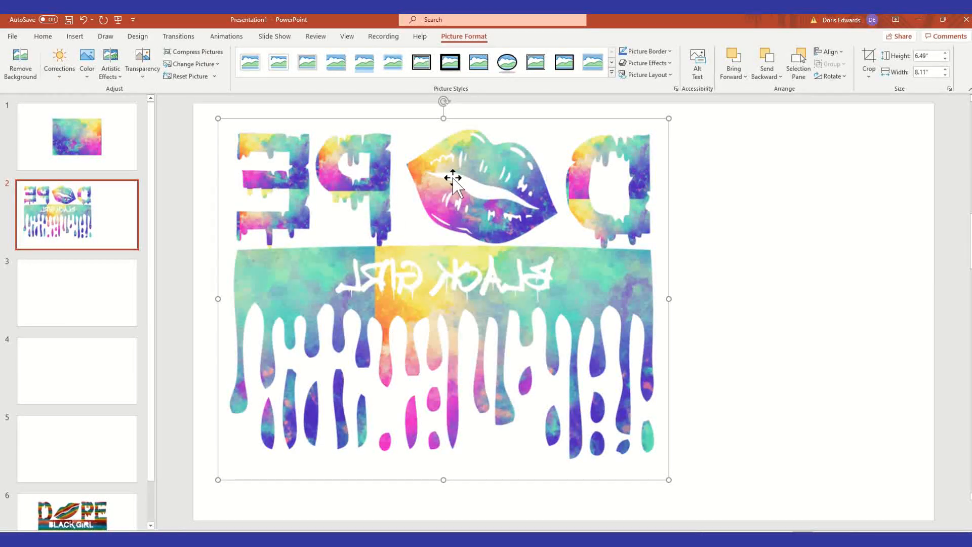
pyautogui.moveTo(635, 284)
pyautogui.mouseDown()
pyautogui.moveTo(579, 224)
pyautogui.moveTo(653, 278)
pyautogui.moveTo(636, 260)
pyautogui.moveTo(626, 269)
pyautogui.mouseUp()
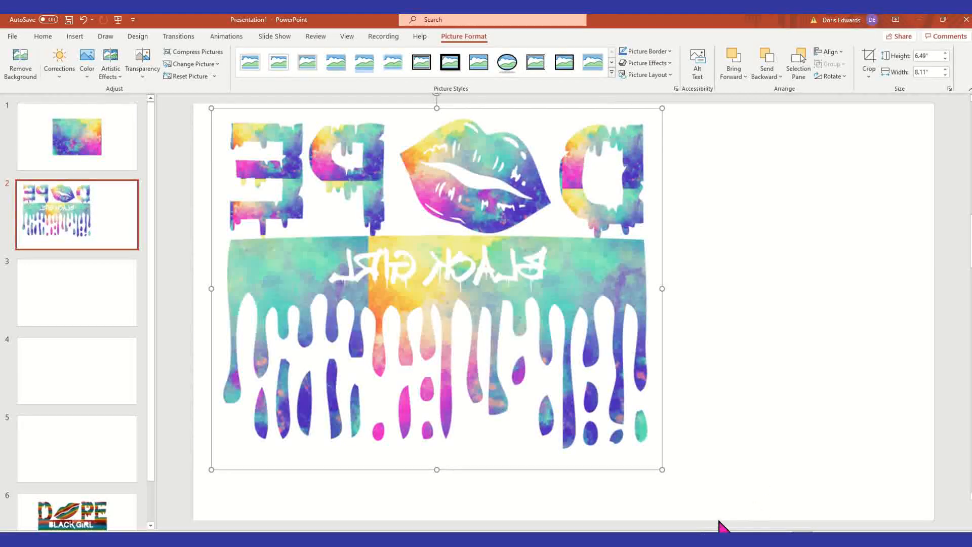
pyautogui.moveTo(662, 467); pyautogui.dragTo(704, 504)
pyautogui.click(846, 319)
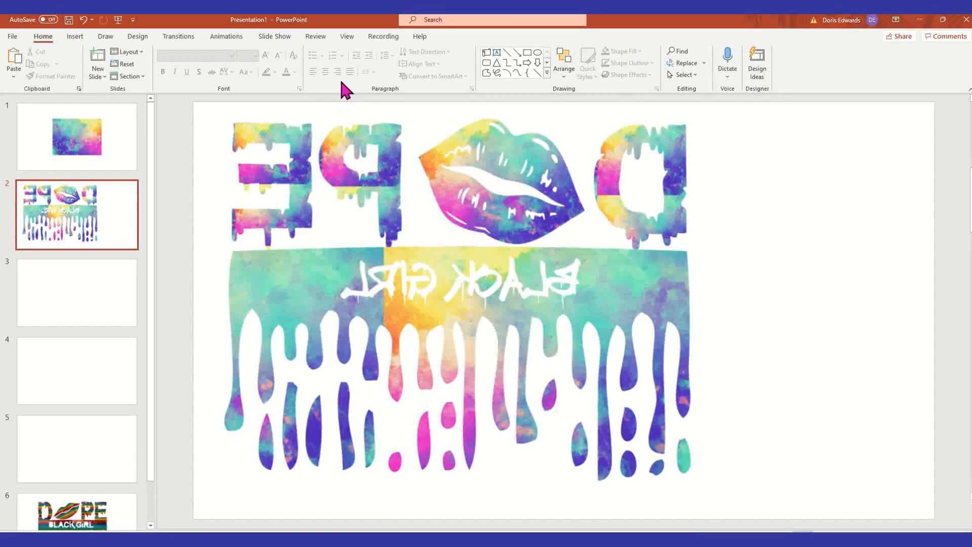
# Flip the mirrored design picture horizontally back to its readable orientation.
pyautogui.click(359, 142)
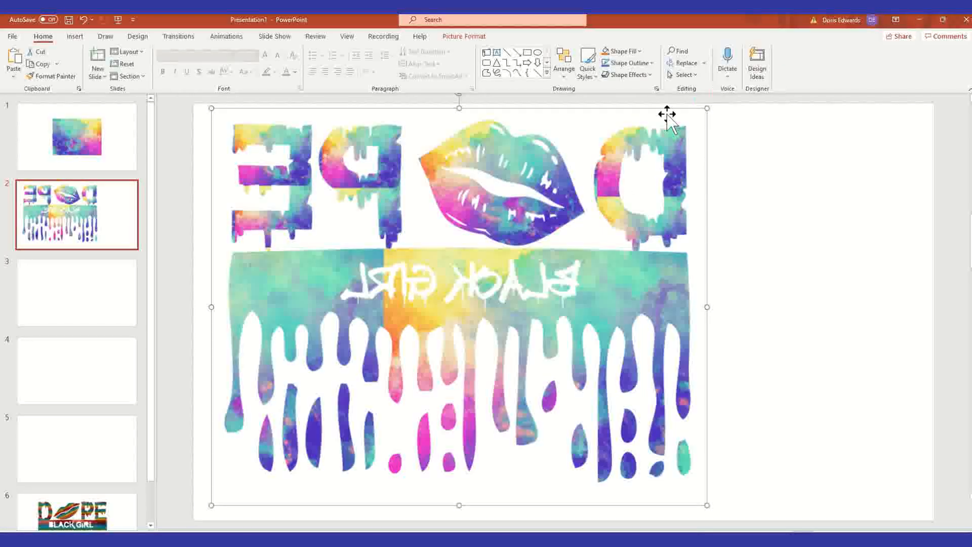
pyautogui.click(464, 36)
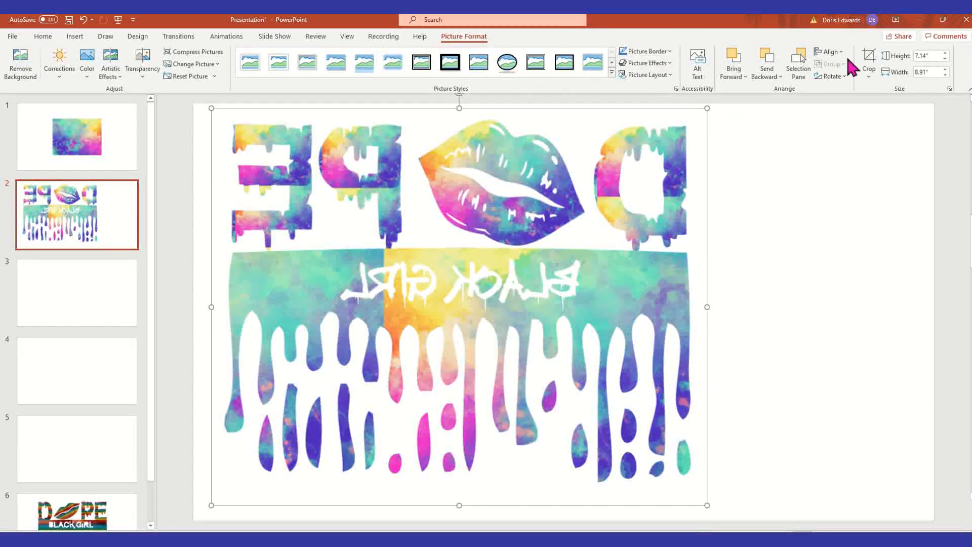
pyautogui.click(833, 76)
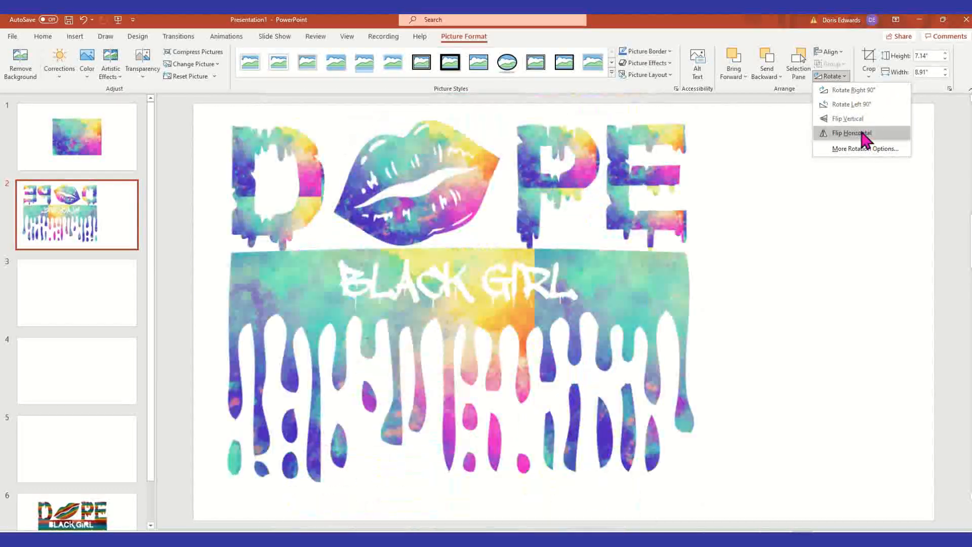
pyautogui.click(862, 134)
pyautogui.click(785, 241)
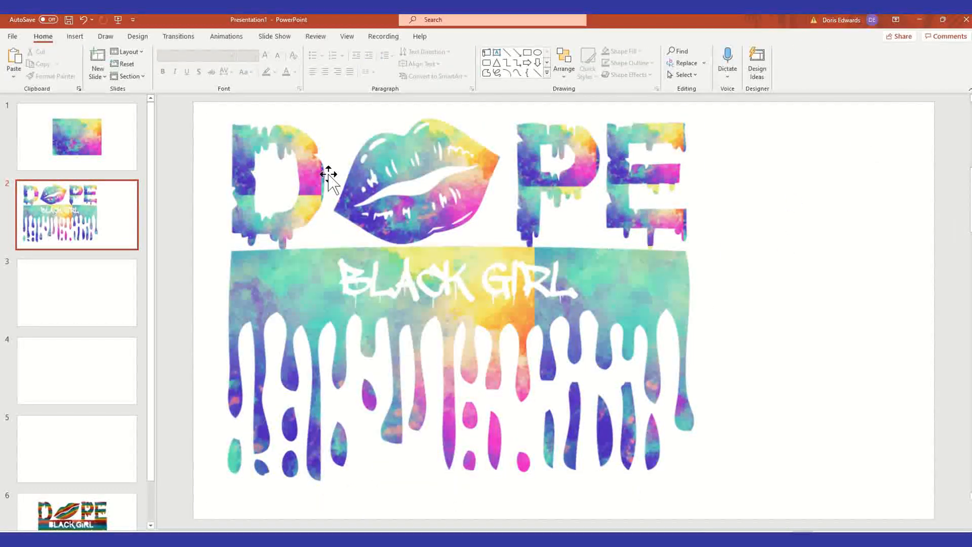
# Format the background of slide 2 with a solid black fill.
pyautogui.rightClick(825, 142)
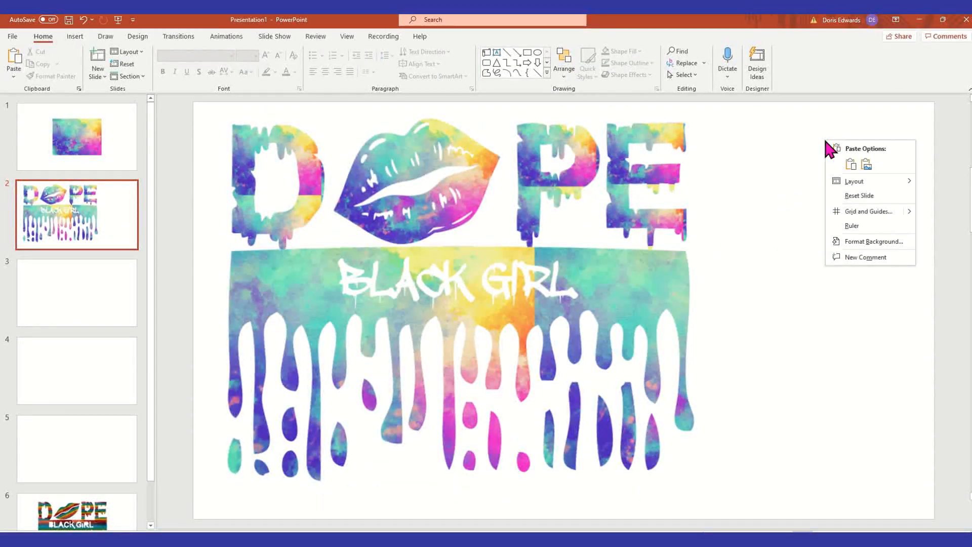
pyautogui.click(887, 240)
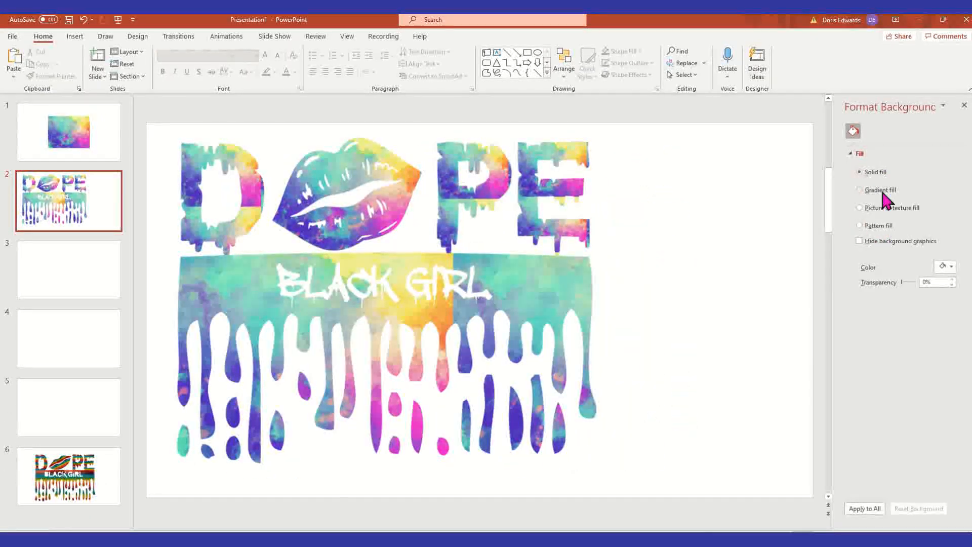
pyautogui.click(944, 266)
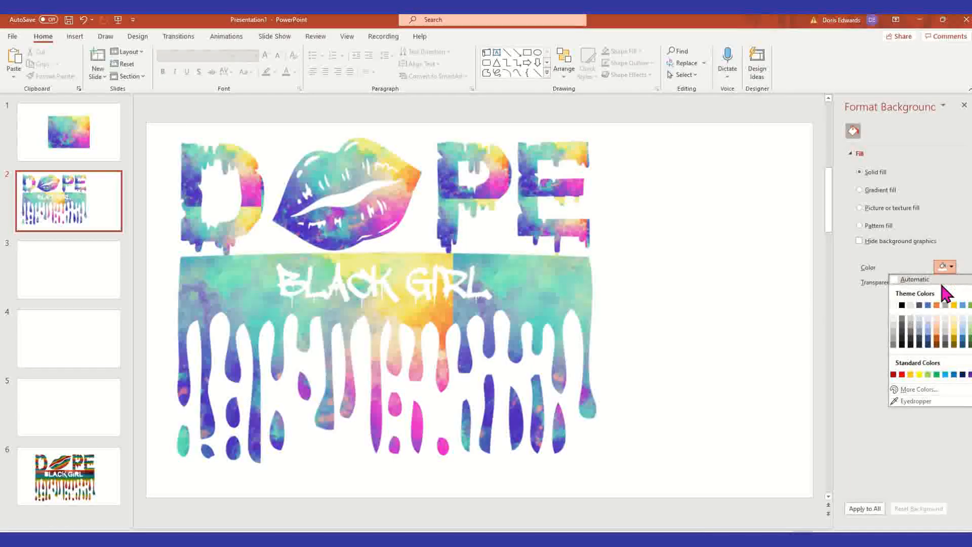
pyautogui.click(902, 305)
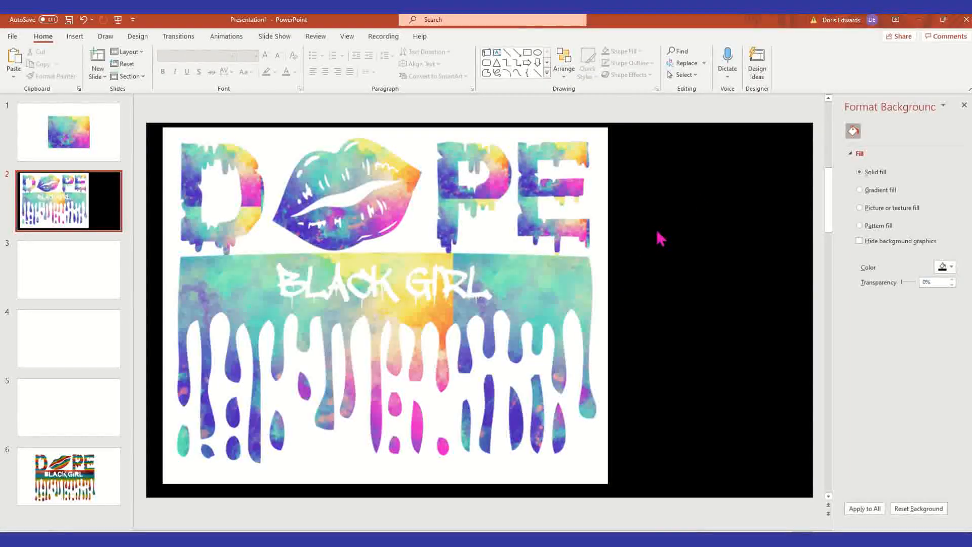
# Delete the large multicolored design picture from slide 2 and select the black T-shirt picture beneath it.
pyautogui.click(295, 154)
pyautogui.press('Delete')
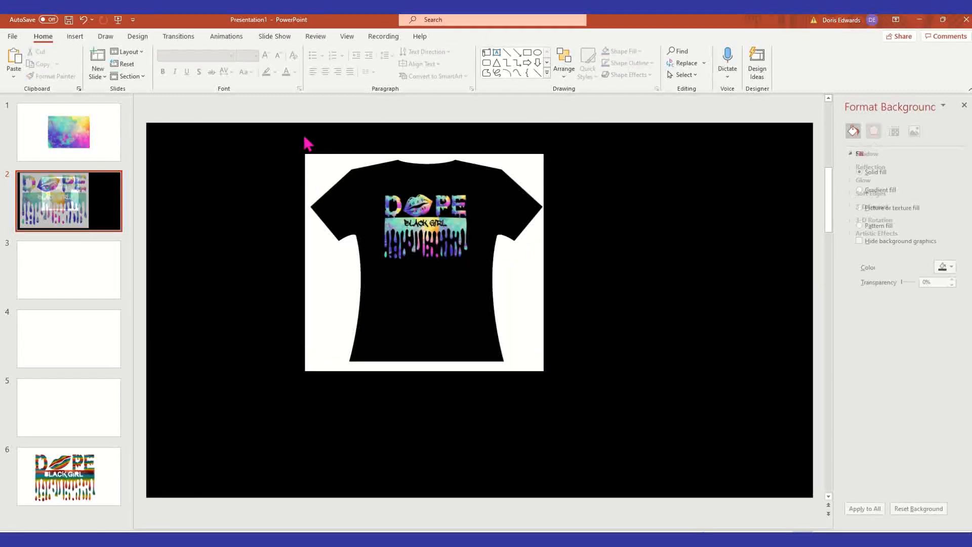
pyautogui.click(496, 208)
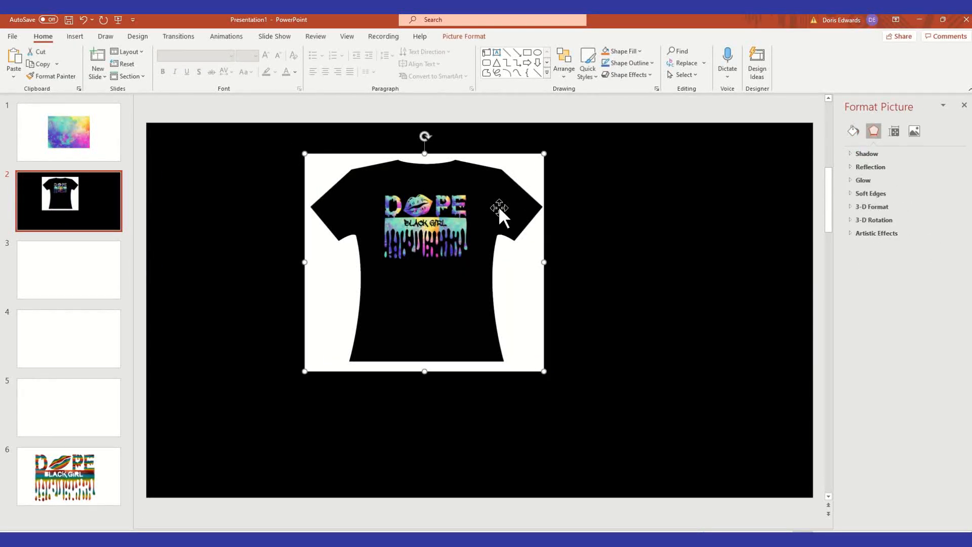
# Delete the black T-shirt picture from slide 2 and insert Picture29-removebg-preview.png from the Desktop folder.
pyautogui.press('Delete')
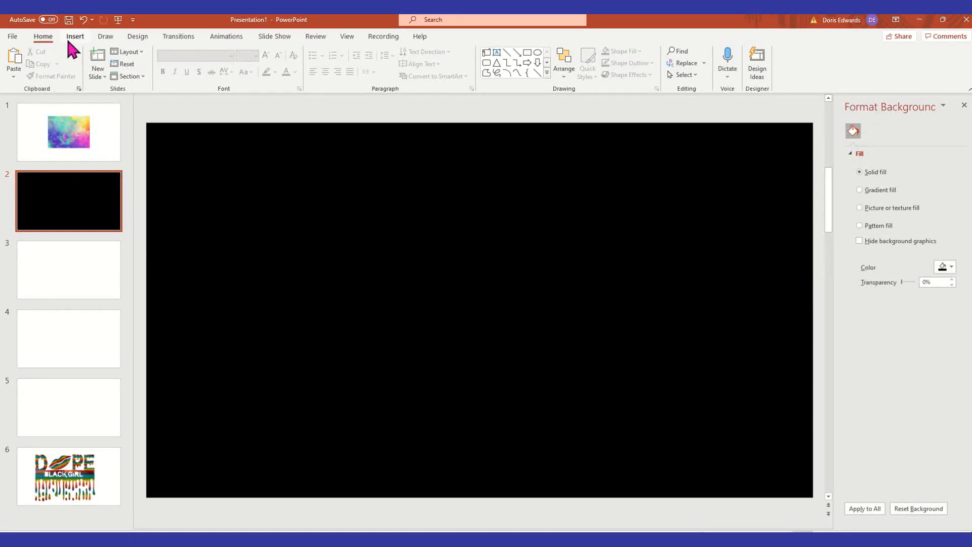
pyautogui.click(74, 37)
pyautogui.click(77, 72)
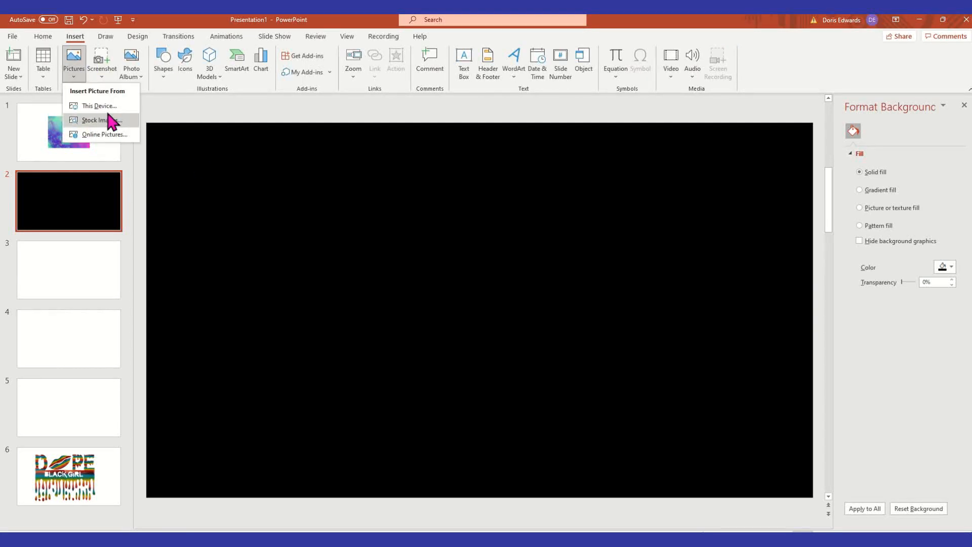
pyautogui.click(99, 106)
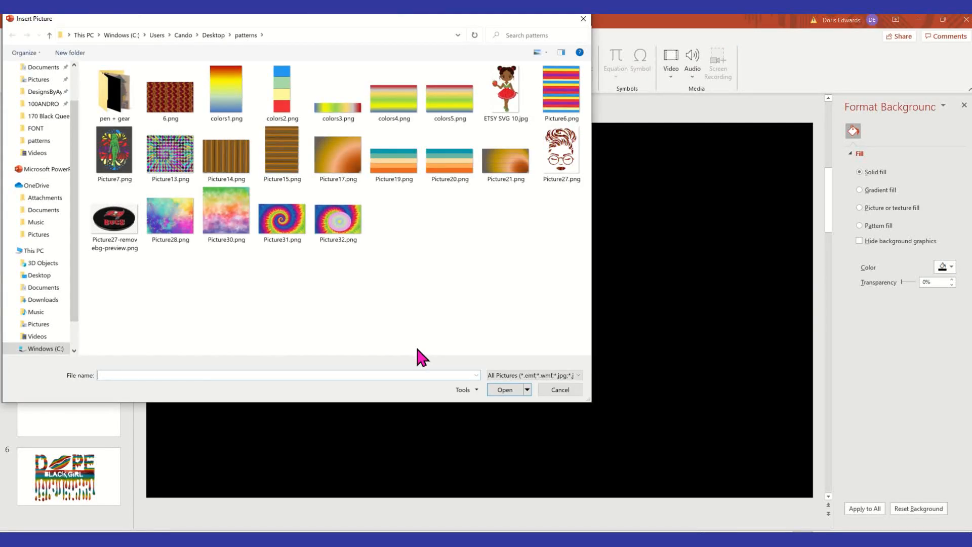
pyautogui.scroll(2, 37, 183)
pyautogui.click(39, 67)
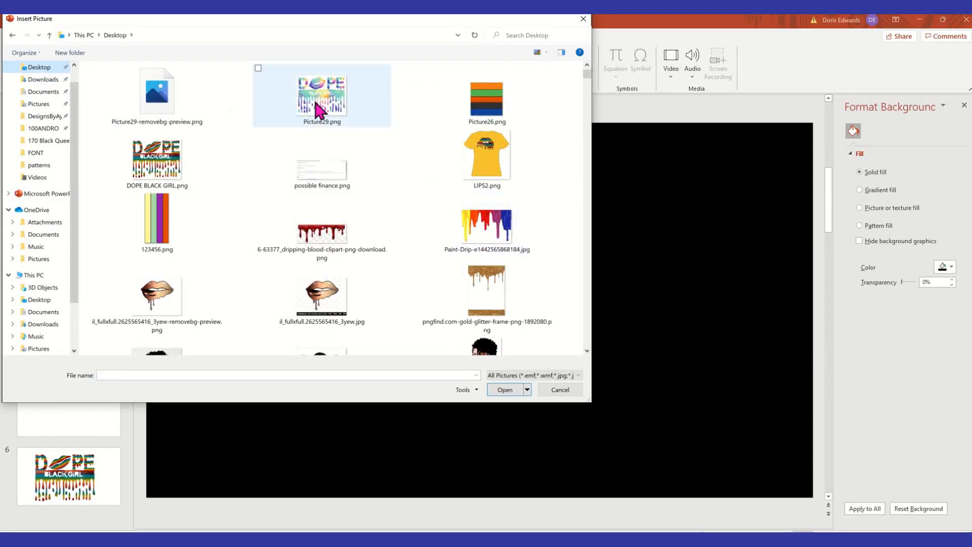
pyautogui.click(162, 102)
pyautogui.click(505, 390)
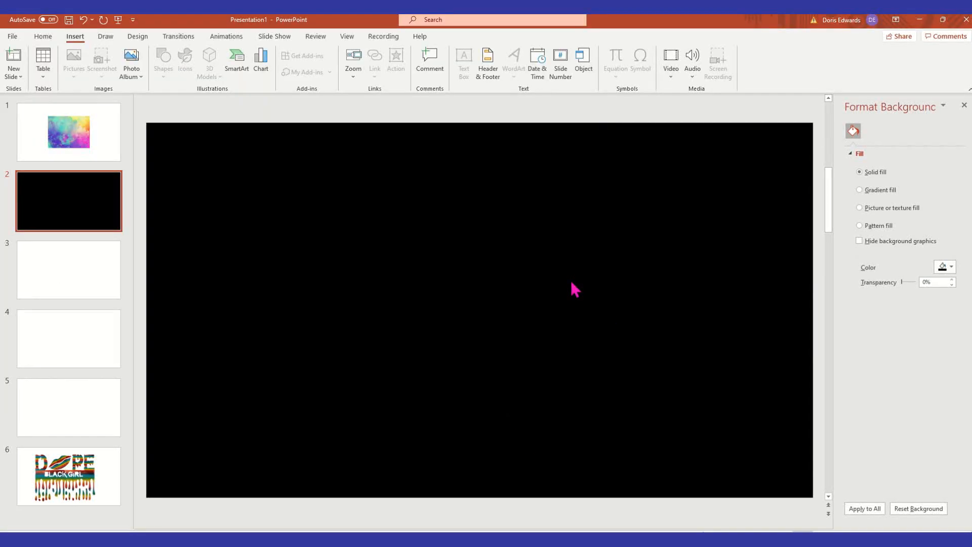
# Reposition the inserted design on the black slide and enlarge it to about 7.16 in high and 8.94 in wide.
pyautogui.moveTo(555, 363); pyautogui.dragTo(426, 310)
pyautogui.moveTo(479, 373); pyautogui.dragTo(630, 493)
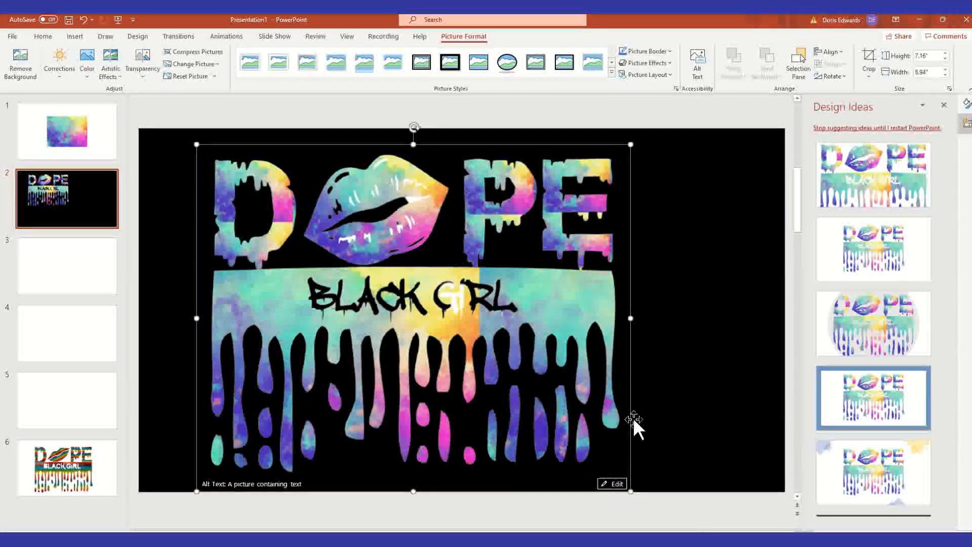
pyautogui.click(730, 324)
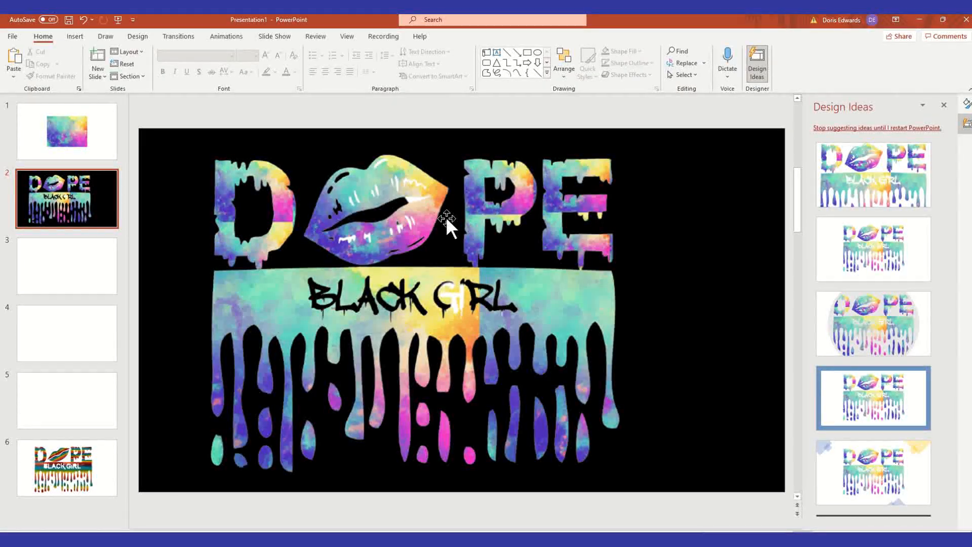
# Duplicate slide 2 with the multicolored design on the black background.
pyautogui.rightClick(98, 204)
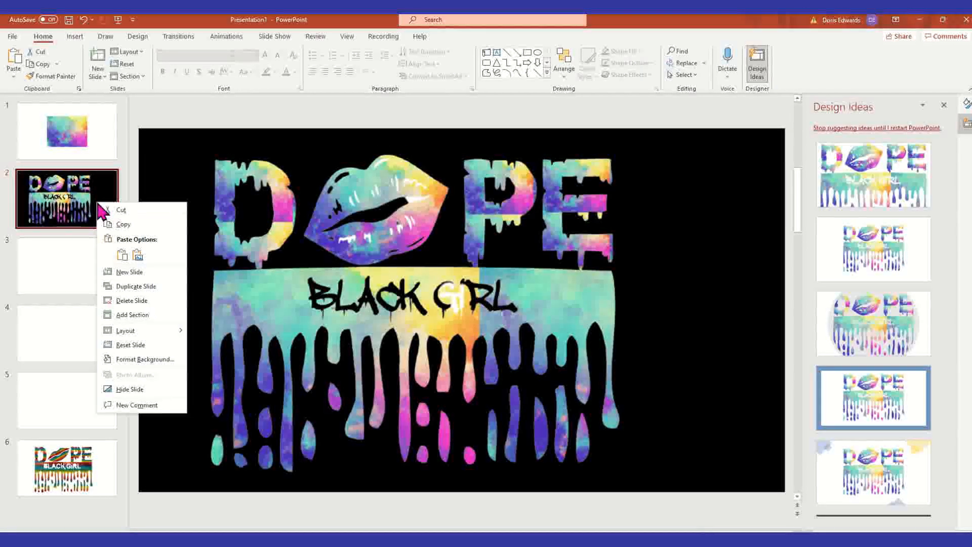
pyautogui.click(152, 287)
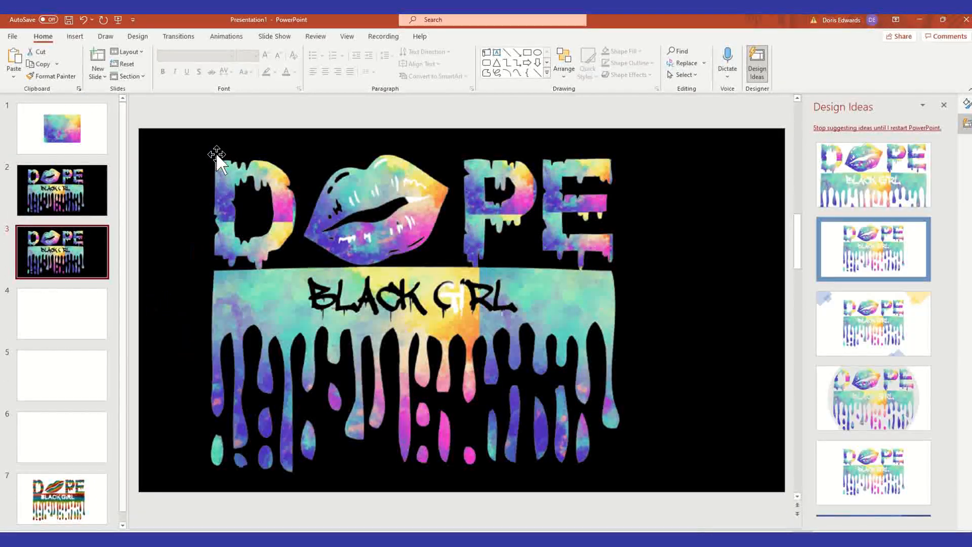
pyautogui.click(214, 147)
pyautogui.click(705, 220)
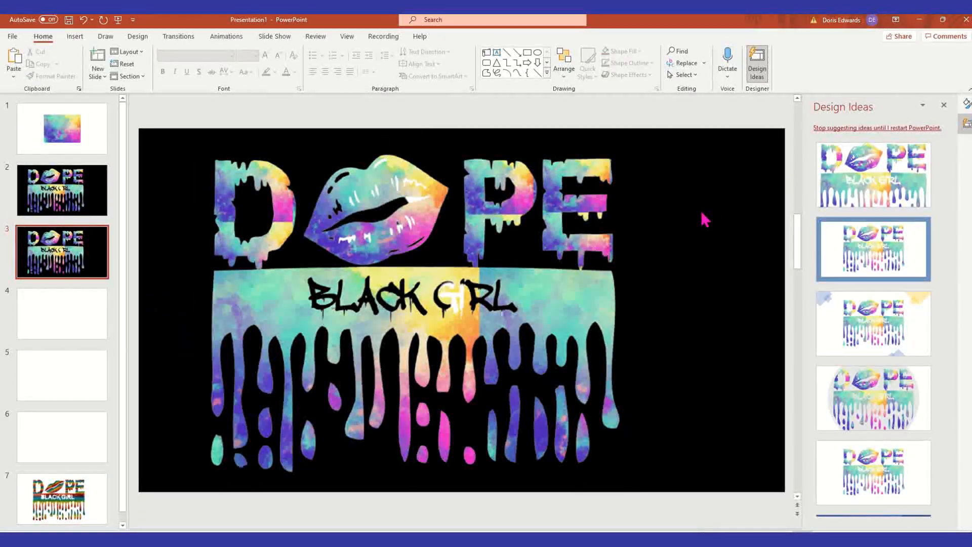
# Try an orange solid fill as slide 3's background and replace it with white.
pyautogui.rightClick(201, 142)
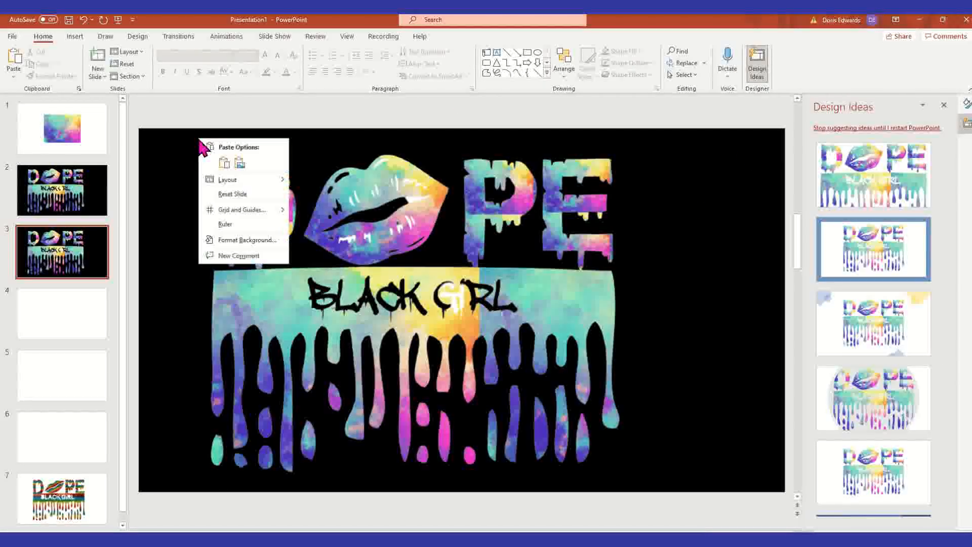
pyautogui.click(257, 241)
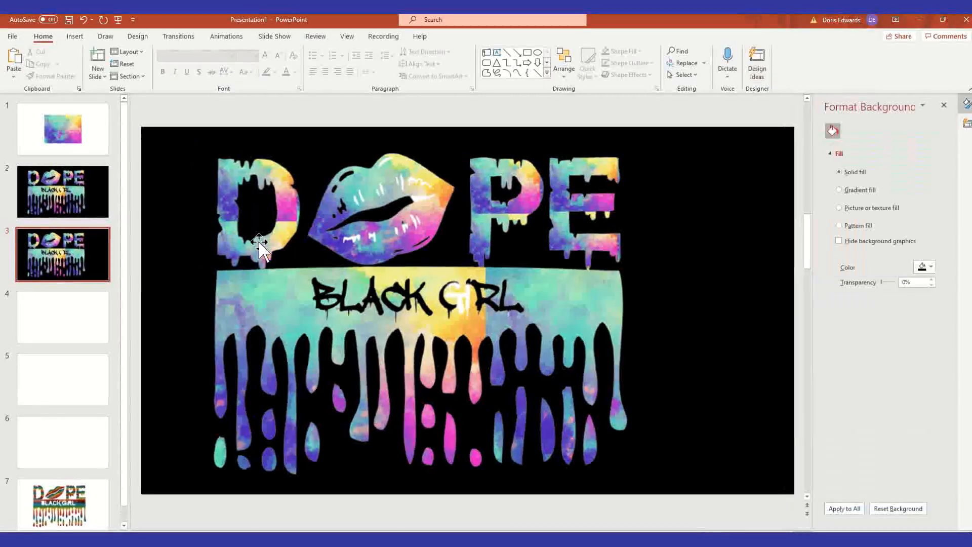
pyautogui.click(930, 266)
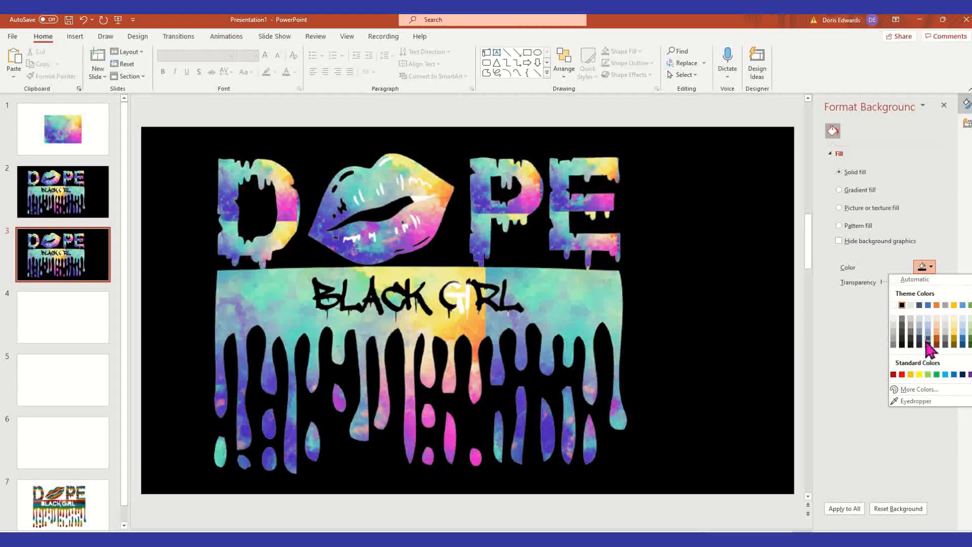
pyautogui.click(911, 375)
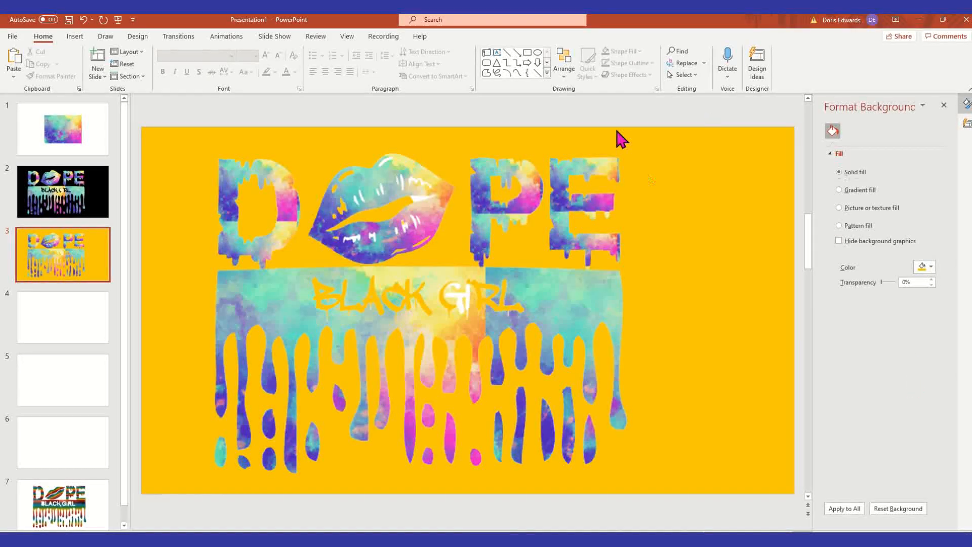
pyautogui.click(930, 270)
pyautogui.click(893, 306)
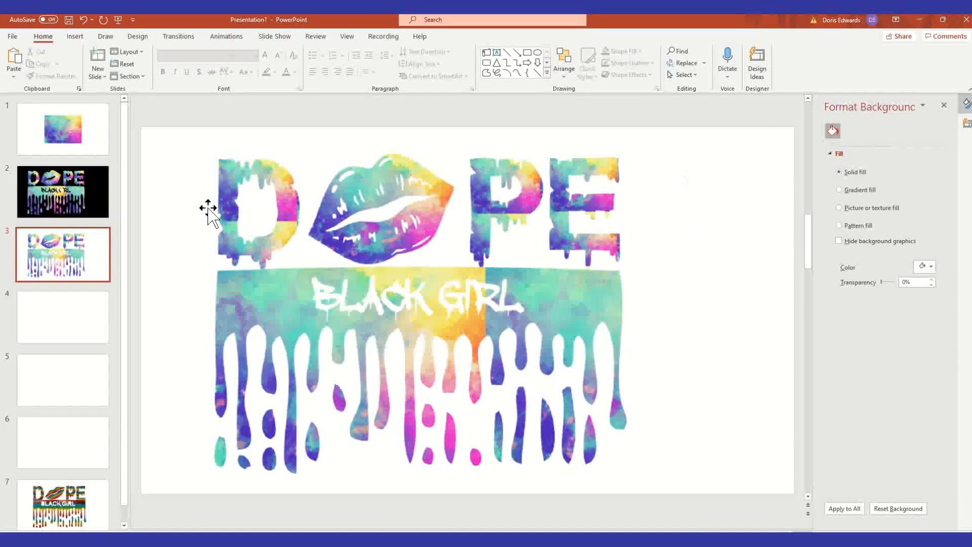
# Flip the design picture on slide 3 horizontally and compare it with slide 2.
pyautogui.click(413, 253)
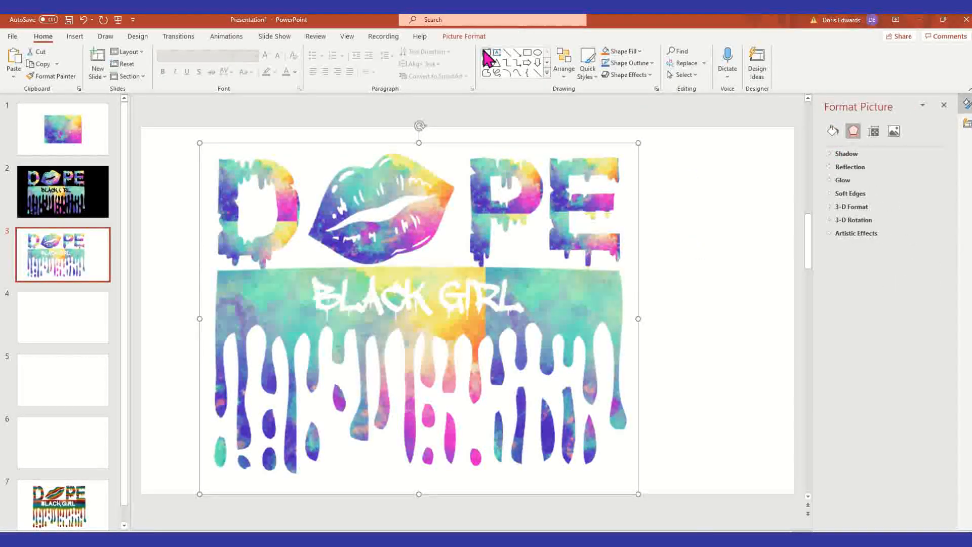
pyautogui.click(464, 37)
pyautogui.click(836, 76)
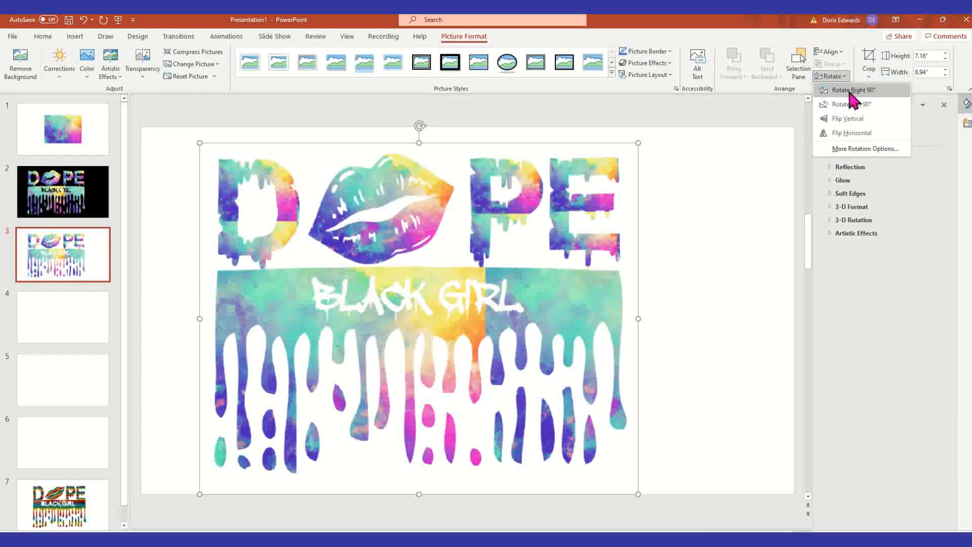
pyautogui.click(859, 137)
pyautogui.click(714, 232)
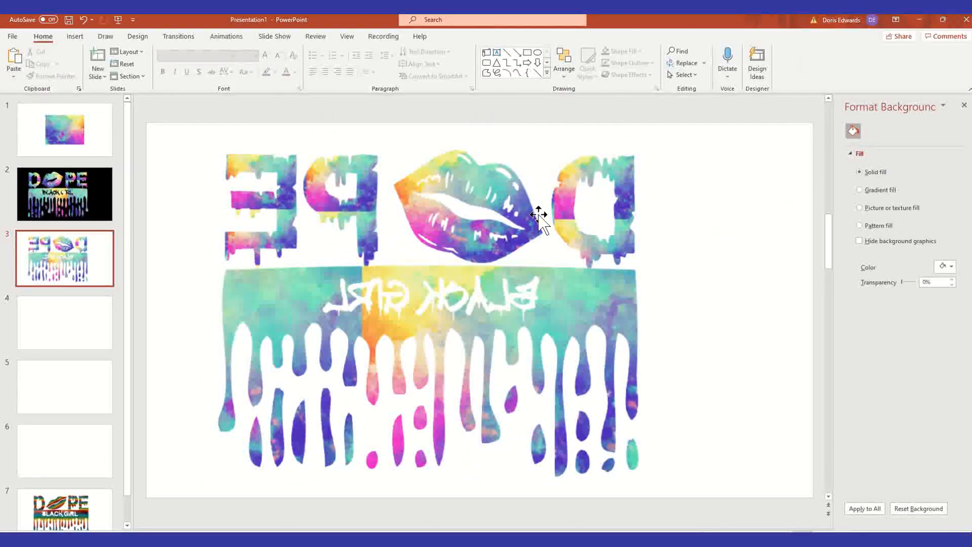
pyautogui.click(76, 209)
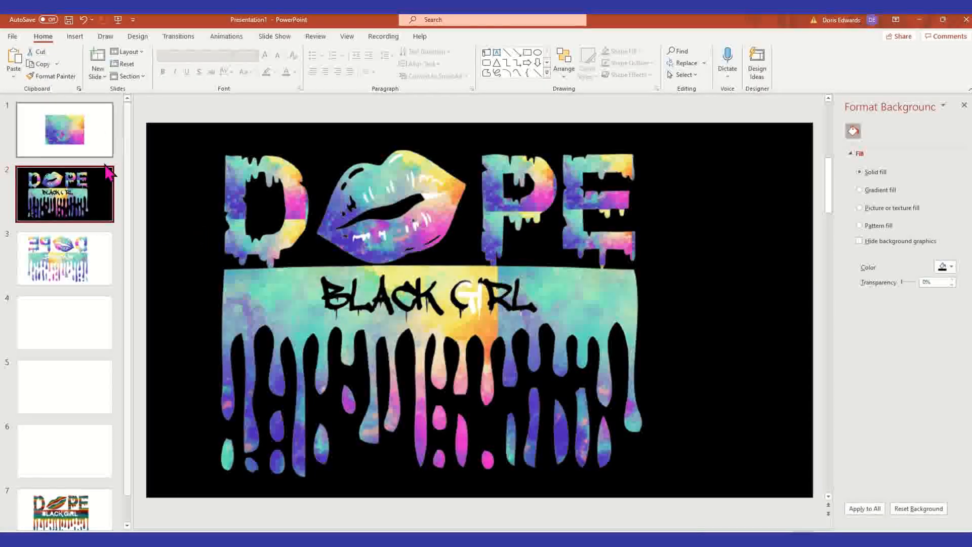
pyautogui.click(105, 263)
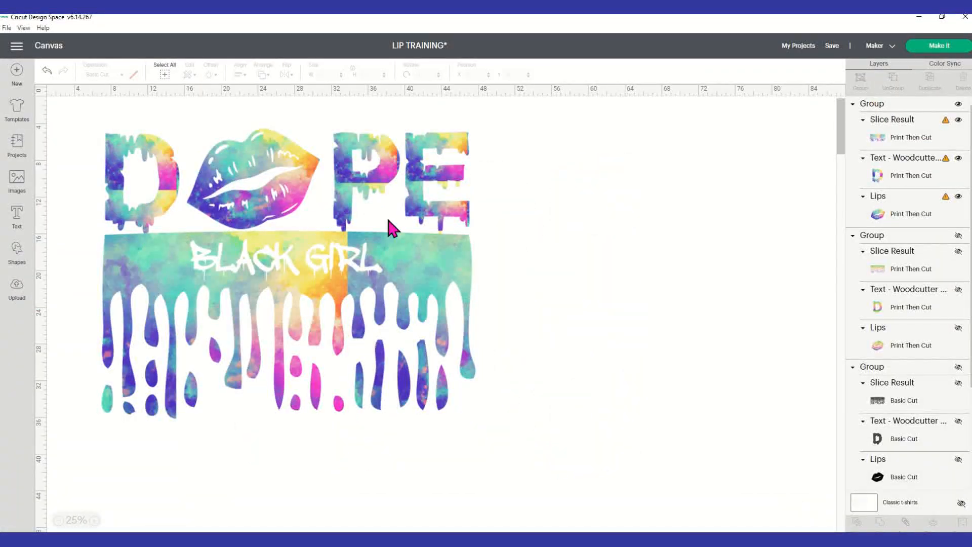
# In Cricut Design Space, select the multicolored DOPE BLACK GIRL group and shrink it to about 20.2 in wide and 15.7 in high.
pyautogui.click(376, 251)
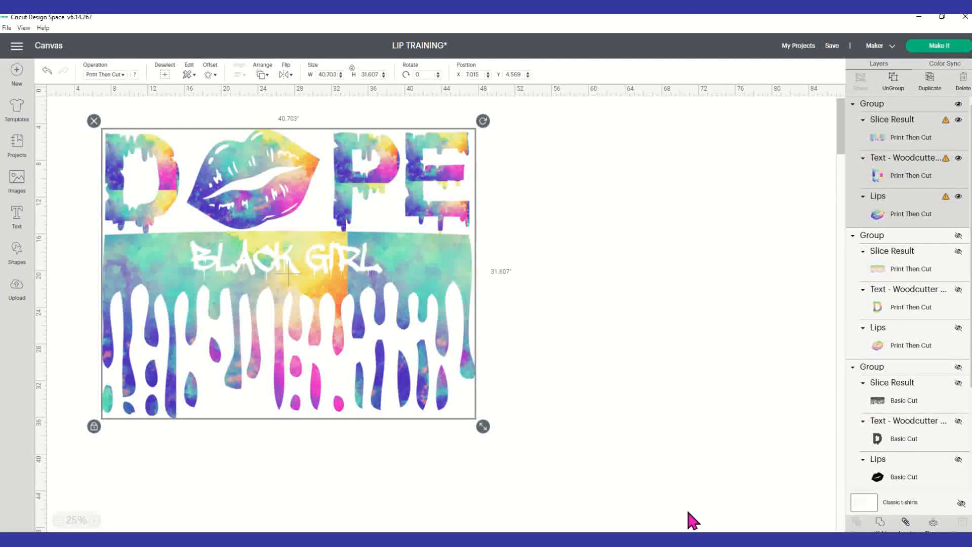
pyautogui.moveTo(484, 433); pyautogui.dragTo(353, 354)
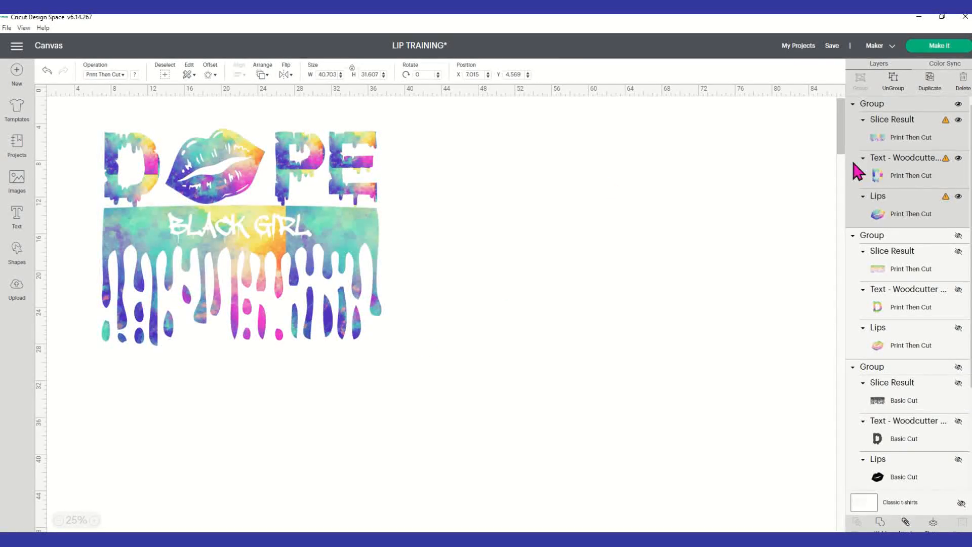
pyautogui.click(380, 335)
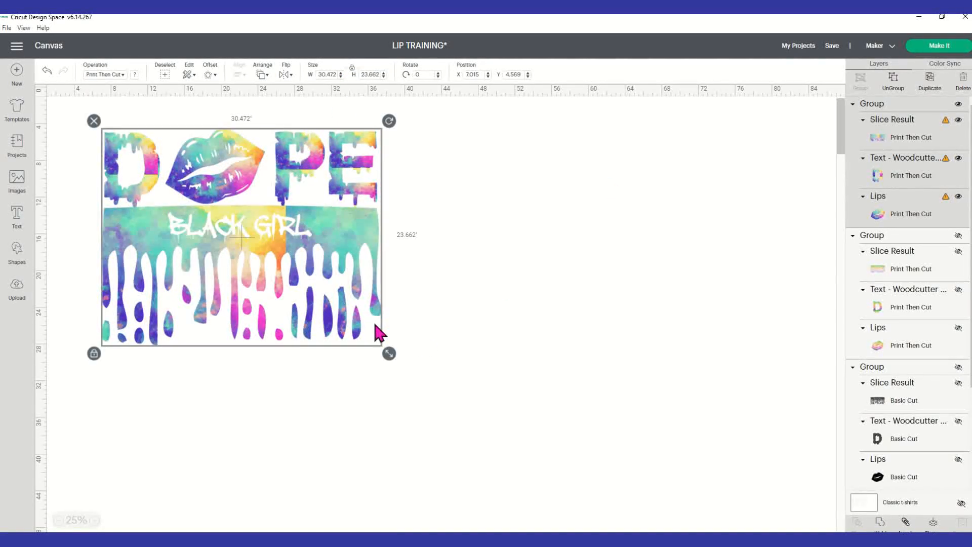
pyautogui.moveTo(389, 354); pyautogui.dragTo(299, 286)
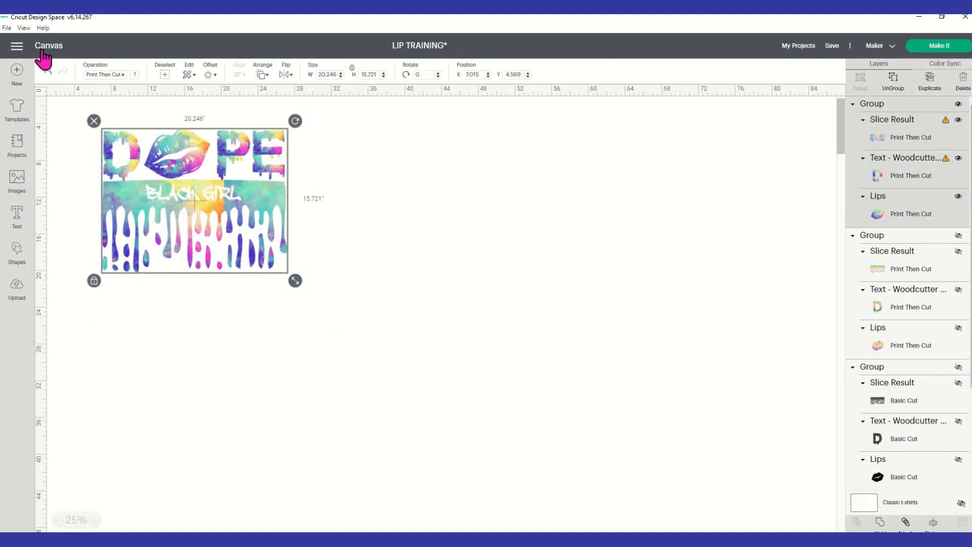
# Change the design group's operation to Basic Cut and enlarge the group to about 49.3 in wide and 38.3 in high.
pyautogui.click(122, 74)
pyautogui.click(345, 219)
pyautogui.click(122, 76)
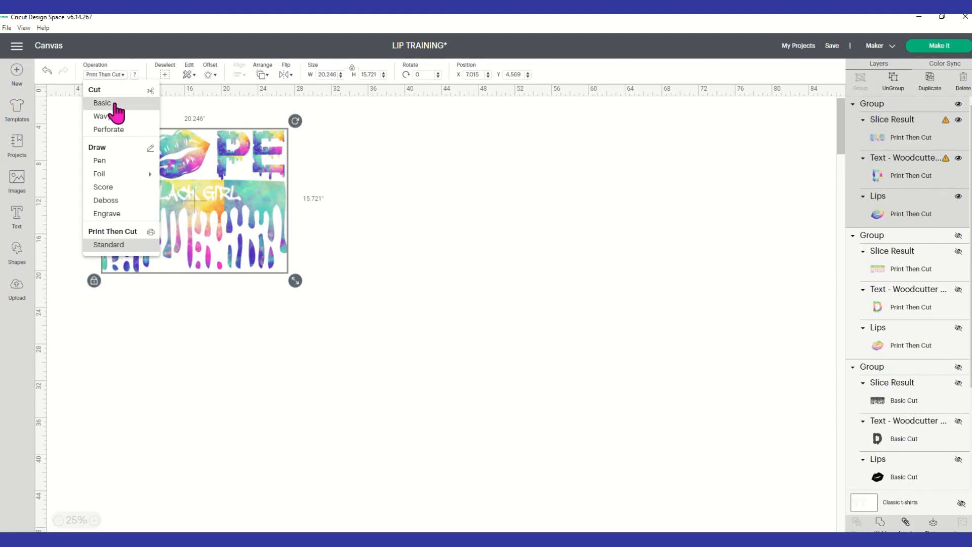
pyautogui.click(363, 163)
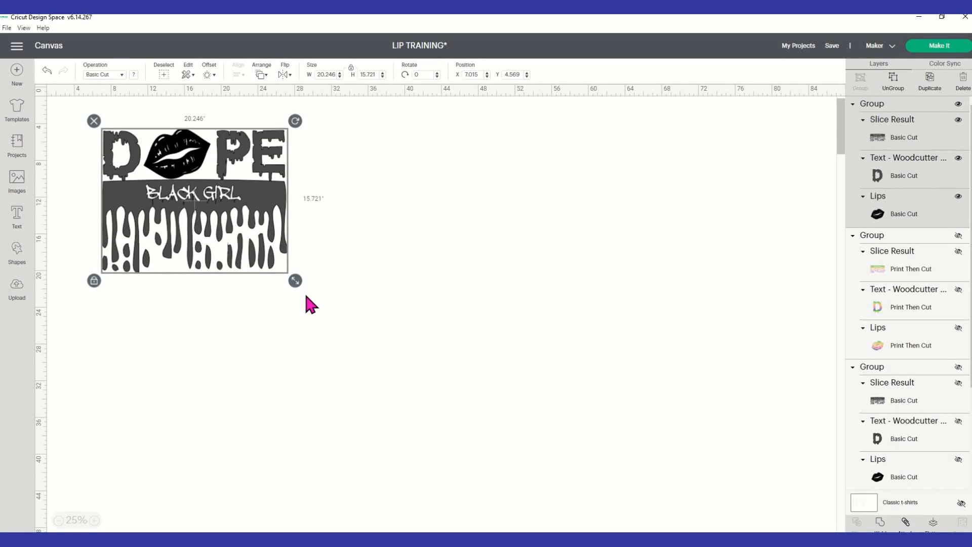
pyautogui.moveTo(298, 287); pyautogui.dragTo(443, 502)
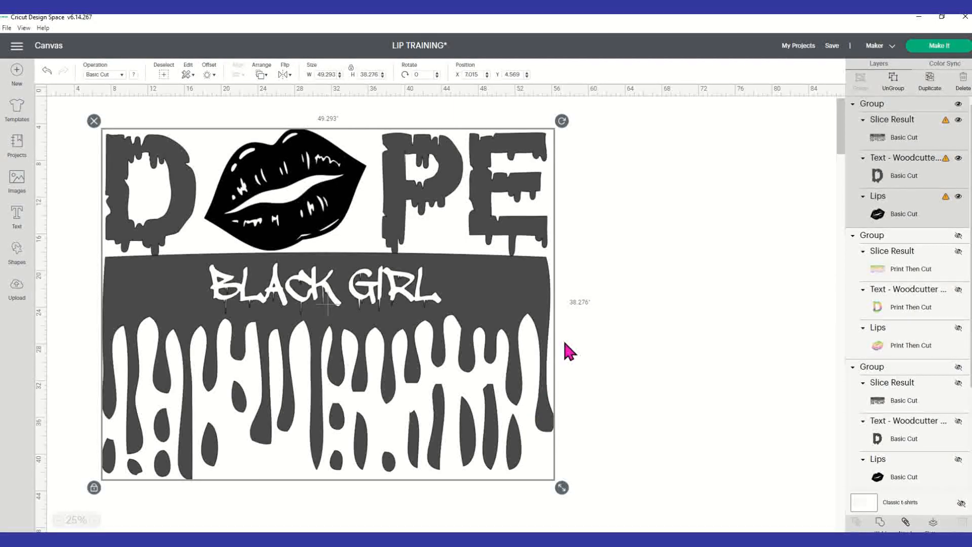
# With proportions locked, set the design group's width to 10 in and its height to 10 in.
pyautogui.click(318, 74)
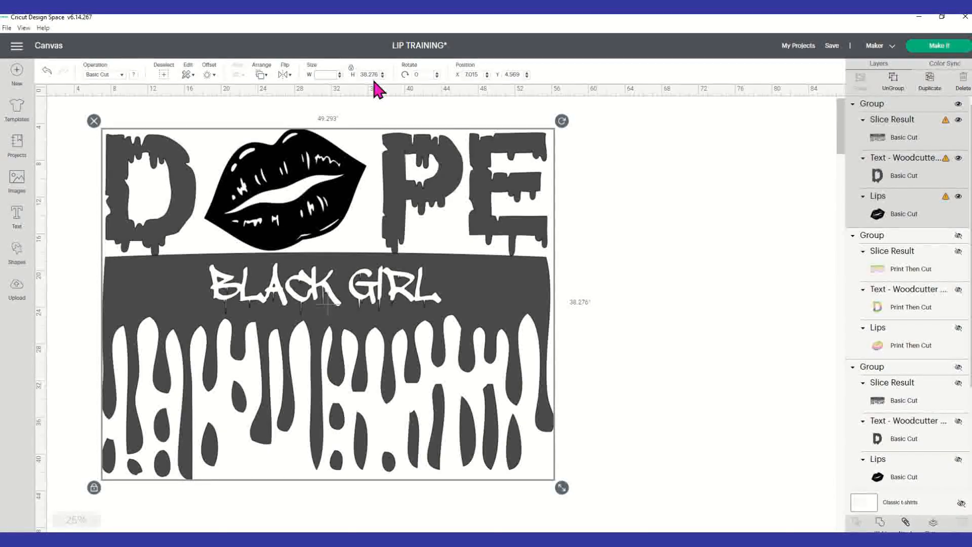
pyautogui.write('10')
pyautogui.press('Tab')
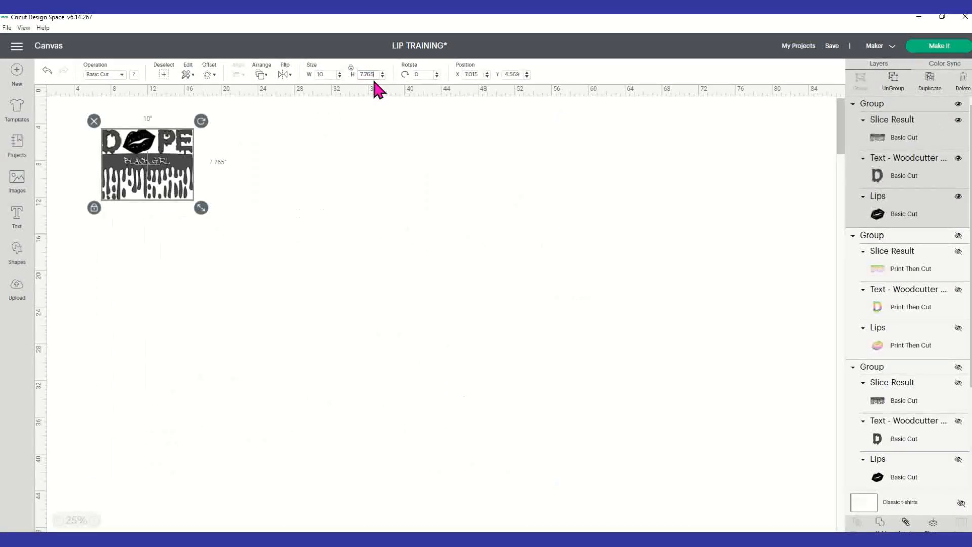
pyautogui.write('10')
pyautogui.press('BackSpace')
pyautogui.press('BackSpace')
pyautogui.press('BackSpace')
pyautogui.press('BackSpace')
pyautogui.press('BackSpace')
pyautogui.write('10')
pyautogui.press('Tab')
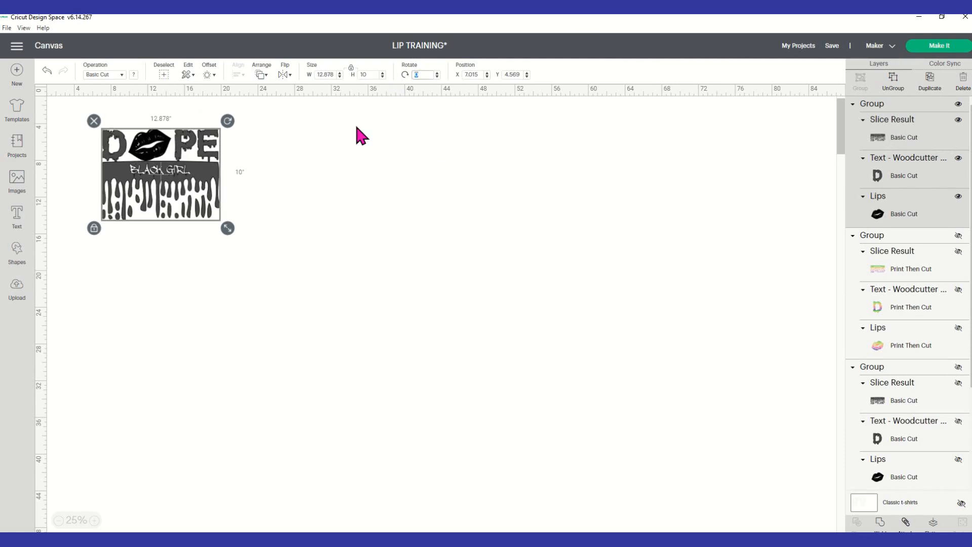
# Unlock the design group's proportions and set its width to 10 in.
pyautogui.click(351, 68)
pyautogui.click(317, 75)
pyautogui.write('10')
pyautogui.press('Tab')
pyautogui.click(471, 233)
# Attach the design group's layers, preview the cut on the 12 x 12 in mat, and reselect the design on the canvas.
pyautogui.click(166, 191)
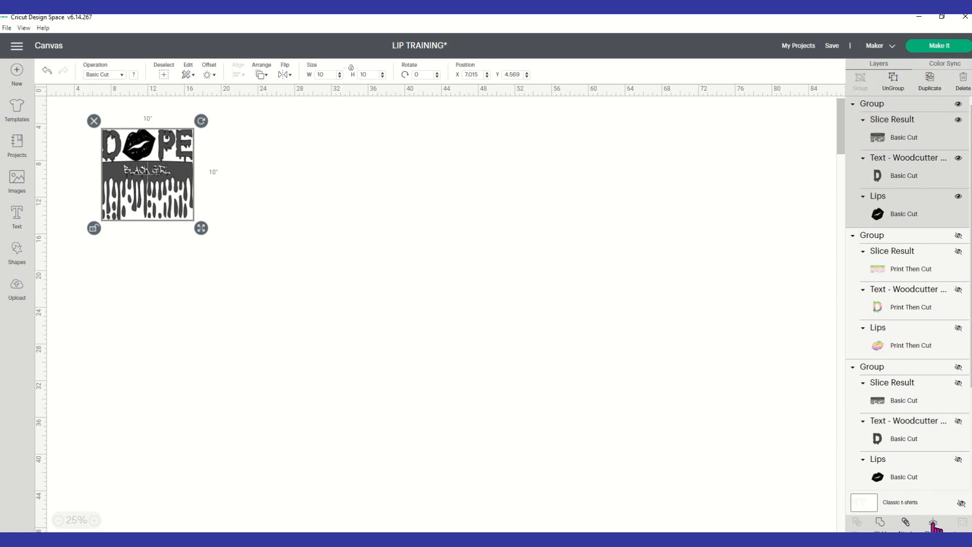
pyautogui.click(906, 522)
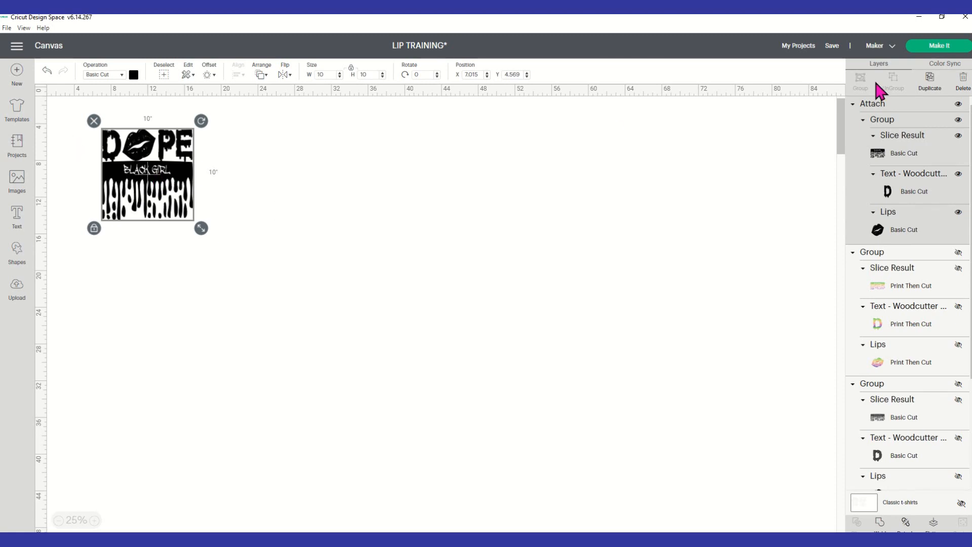
pyautogui.click(955, 50)
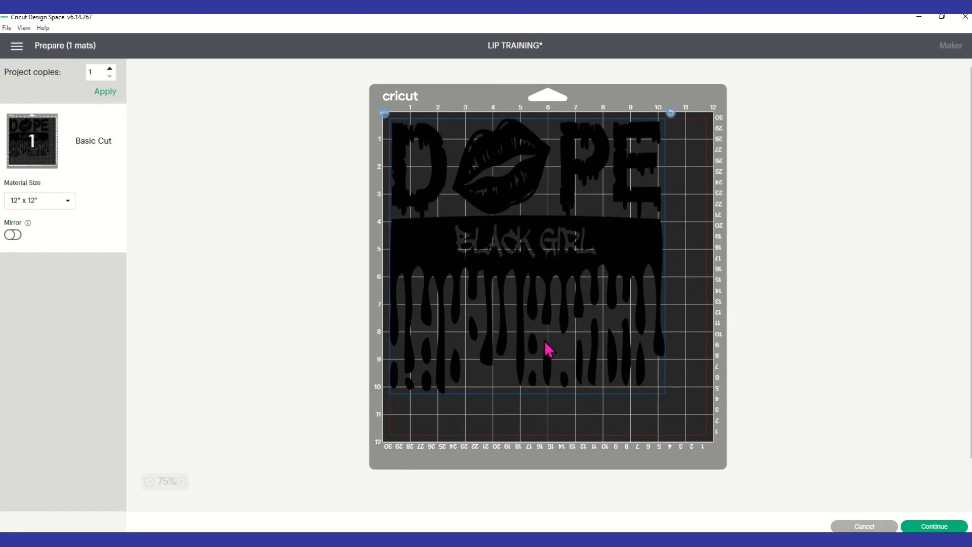
pyautogui.click(856, 529)
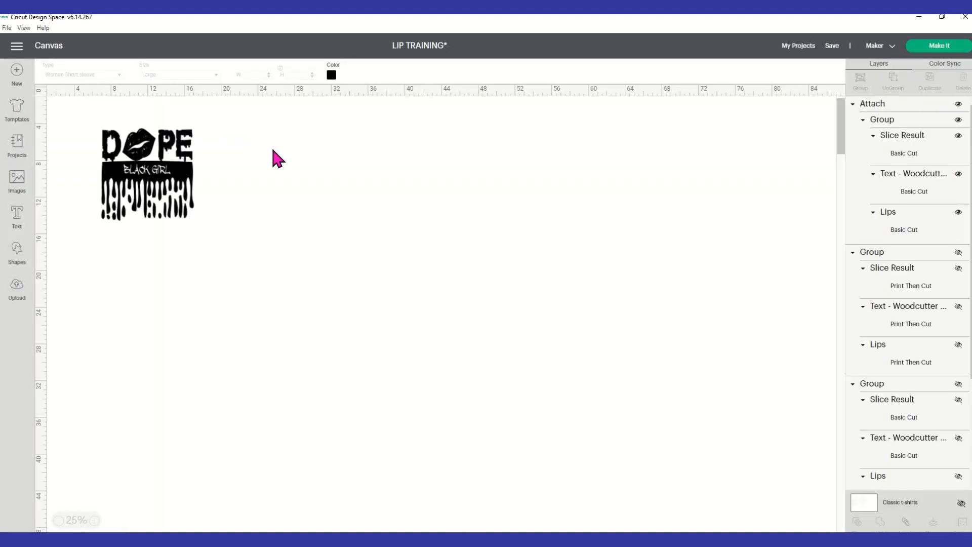
pyautogui.click(175, 181)
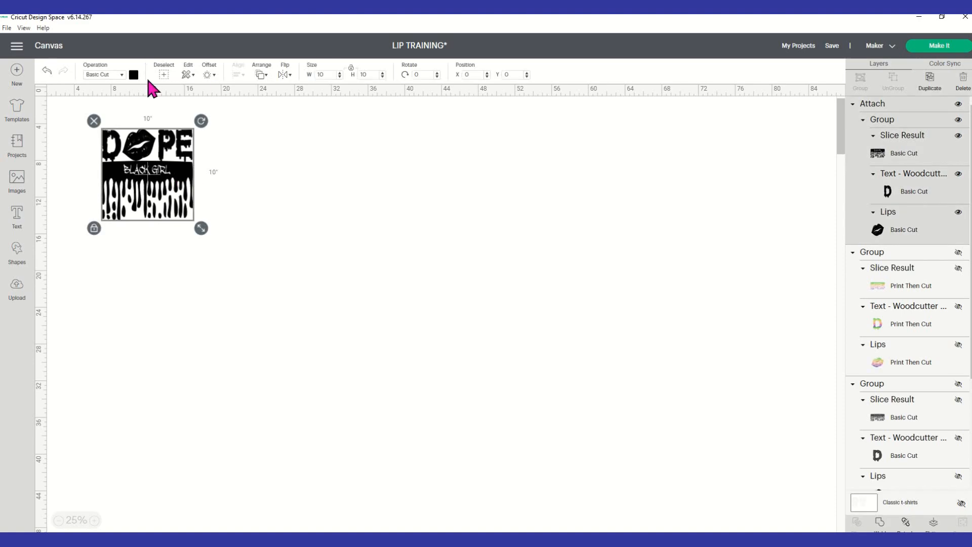
# Change the attached design's material color to white.
pyautogui.click(134, 75)
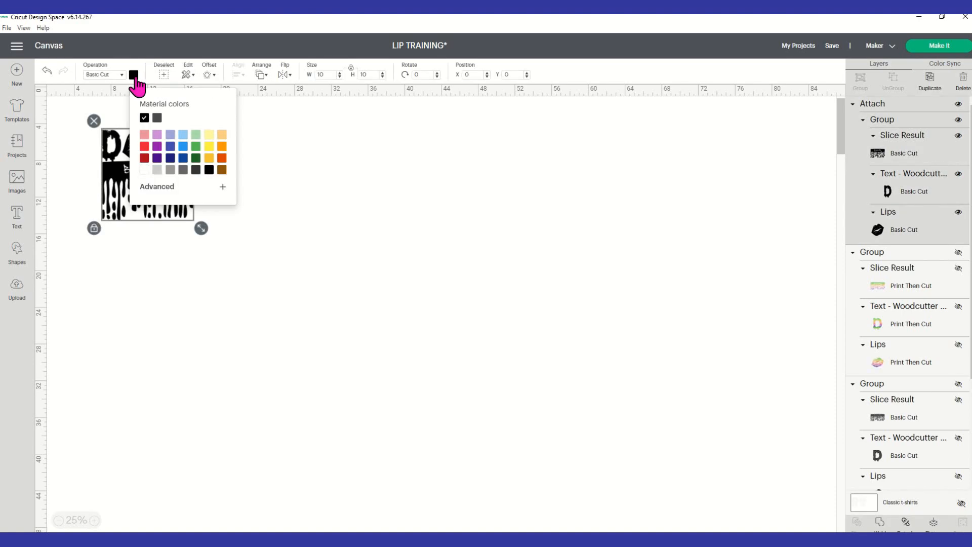
pyautogui.click(145, 169)
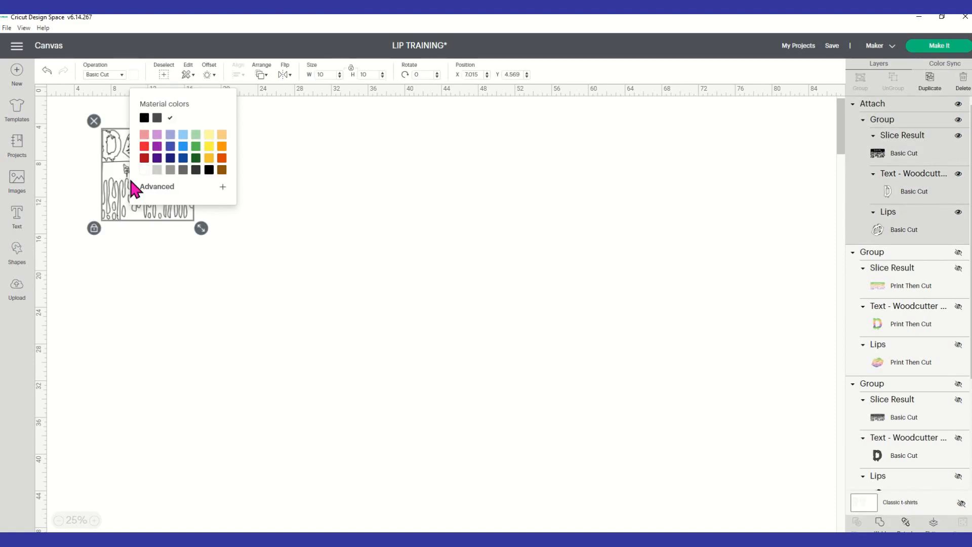
pyautogui.click(368, 169)
pyautogui.click(167, 212)
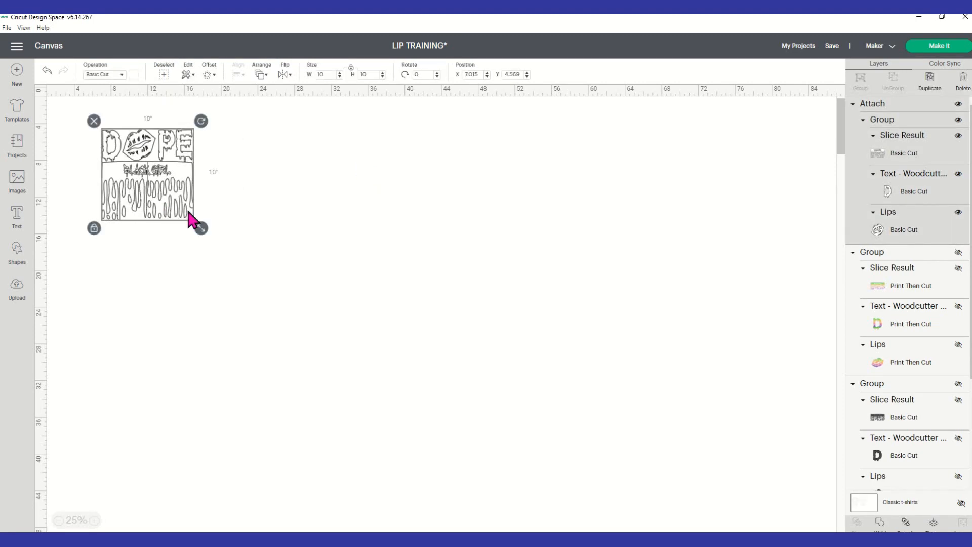
# Preview the design on the 12 x 12 in mat with Mirror turned on, and return to the canvas without continuing.
pyautogui.click(941, 46)
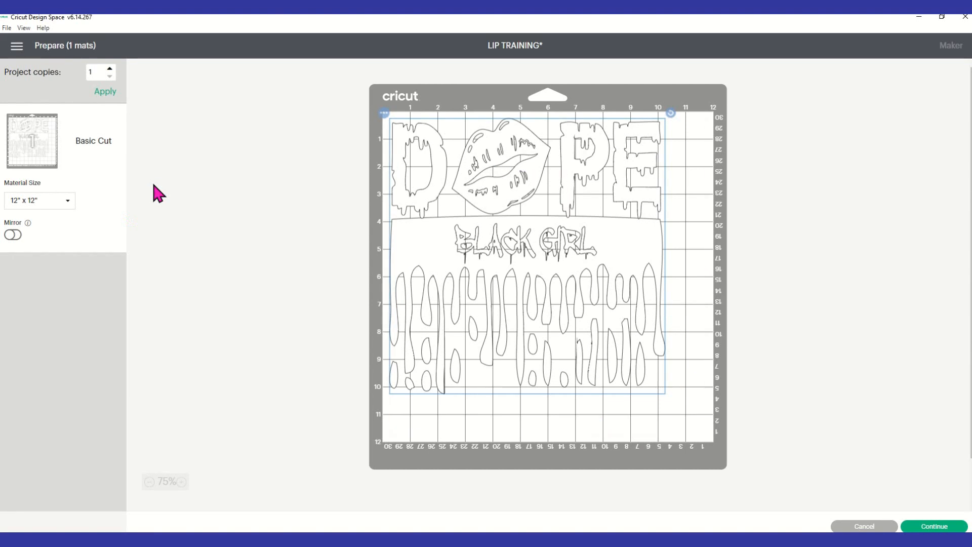
pyautogui.click(13, 234)
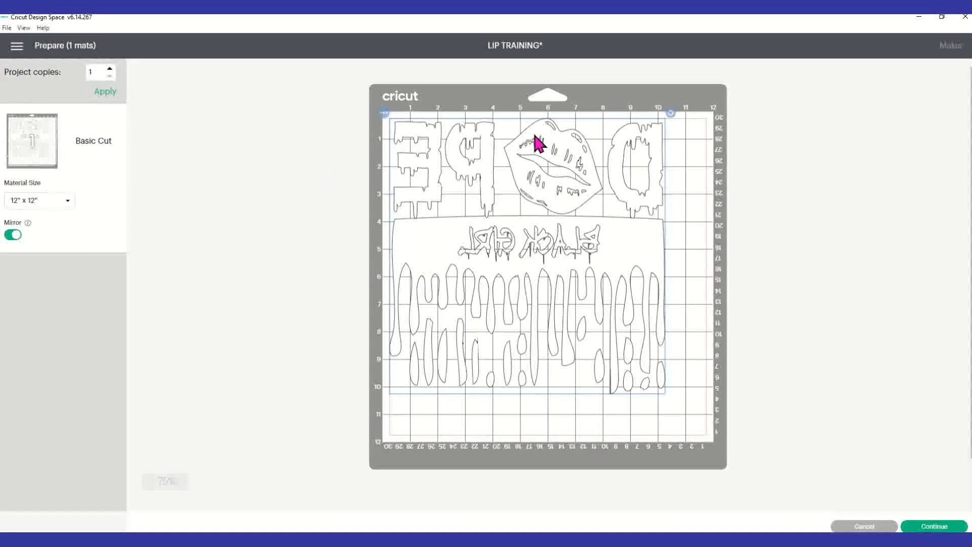
pyautogui.click(848, 528)
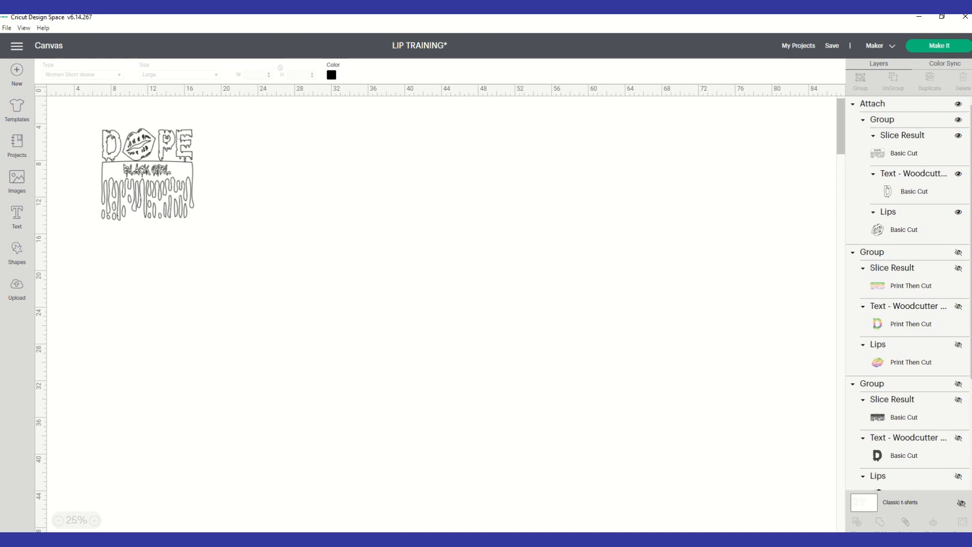
# Switch to the Google Images background search in Chrome and browse the images related to the selected colorful background.
pyautogui.click(335, 539)
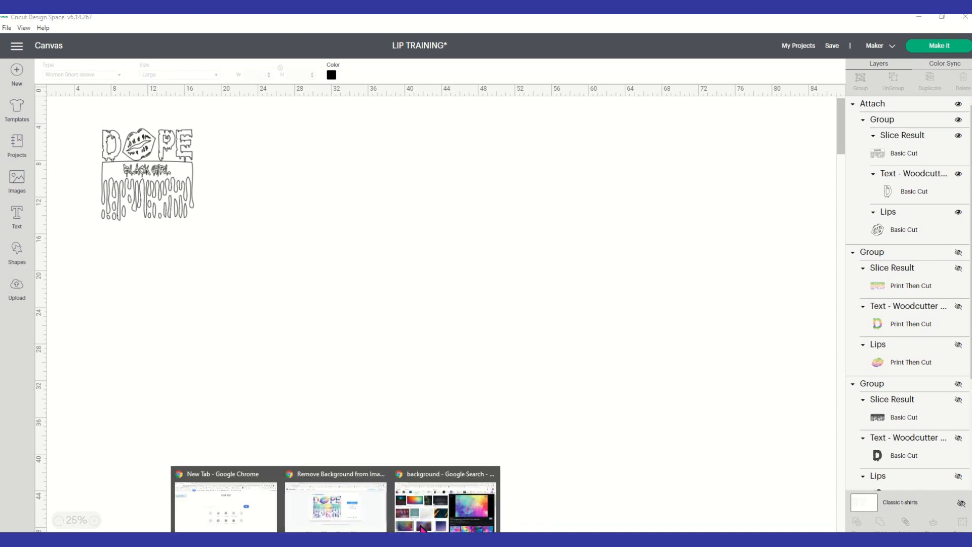
pyautogui.click(446, 504)
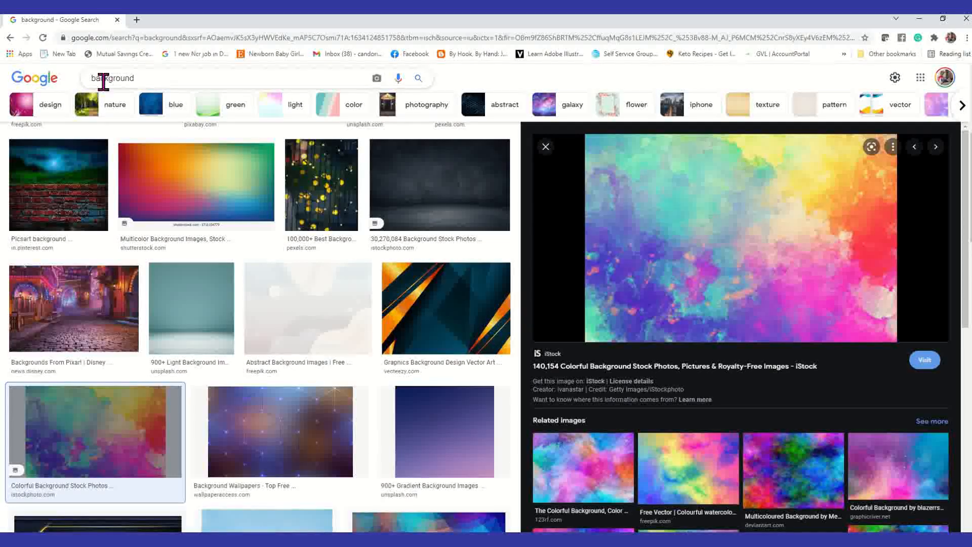
pyautogui.scroll(-3, 291, 384)
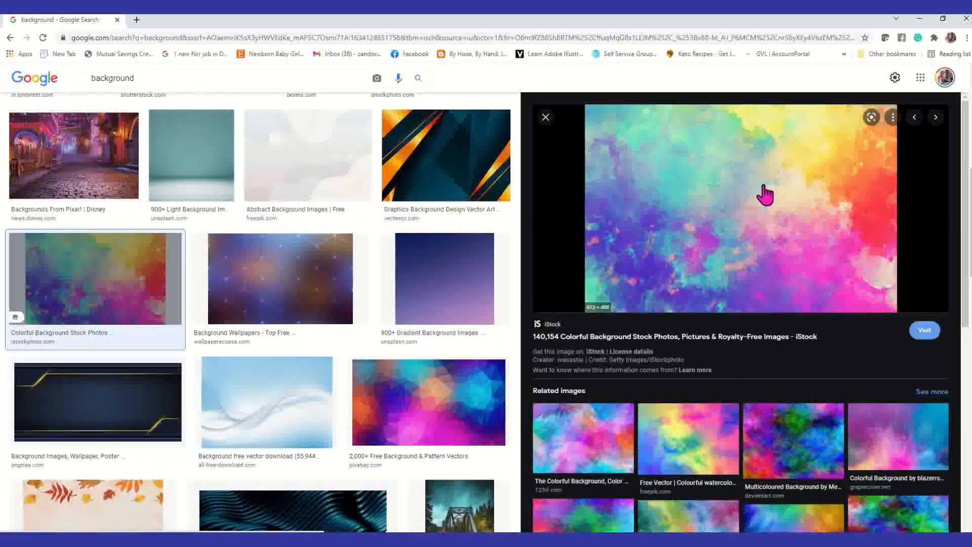
pyautogui.scroll(-3, 825, 426)
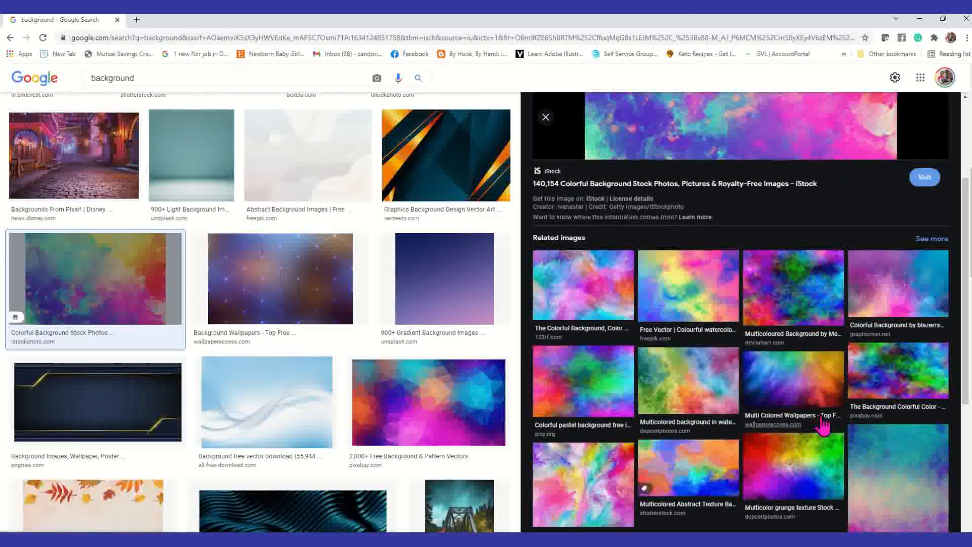
pyautogui.scroll(-2, 820, 421)
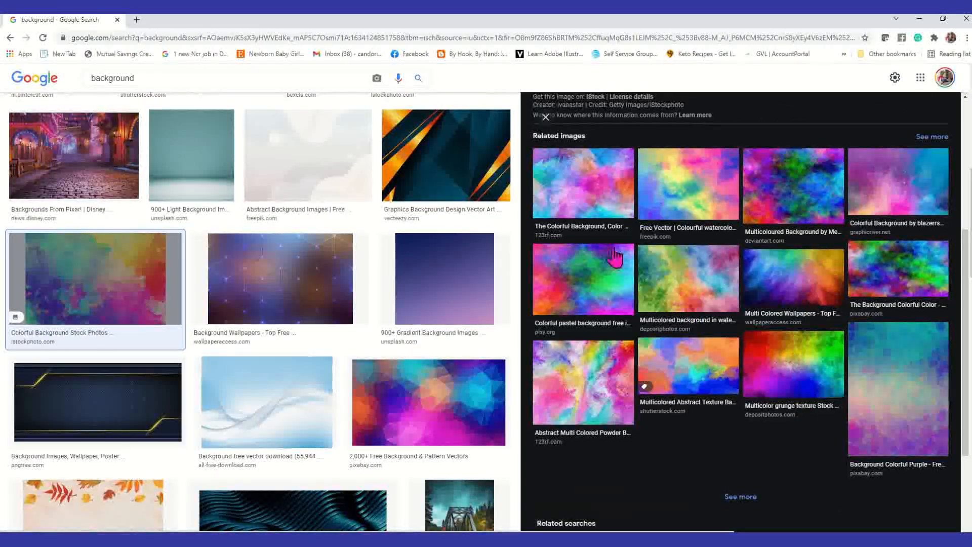
pyautogui.scroll(5, 752, 235)
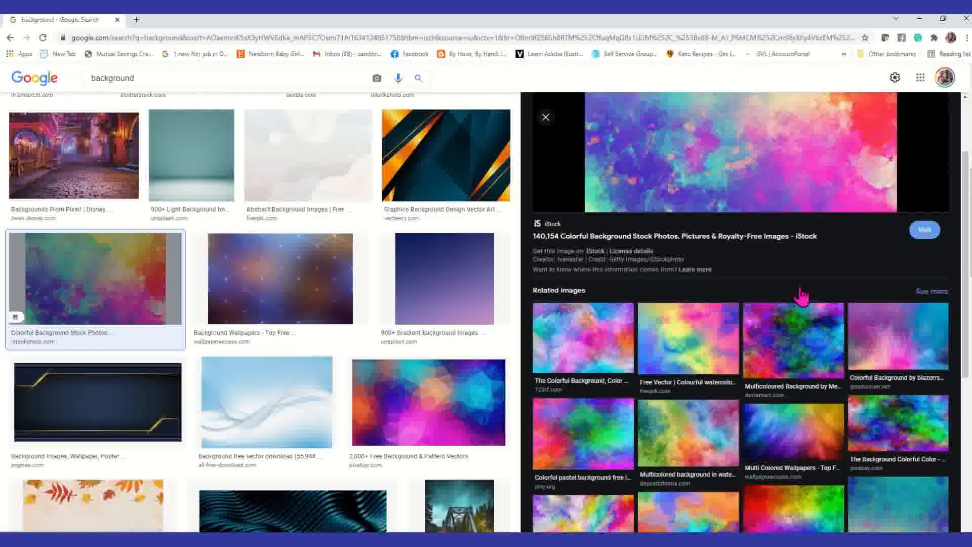
pyautogui.scroll(-8, 799, 293)
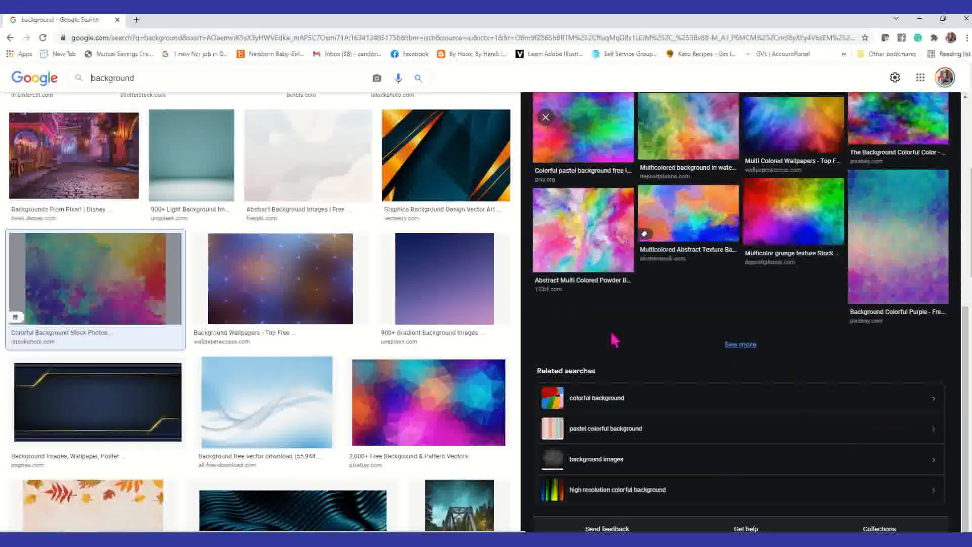
pyautogui.click(752, 347)
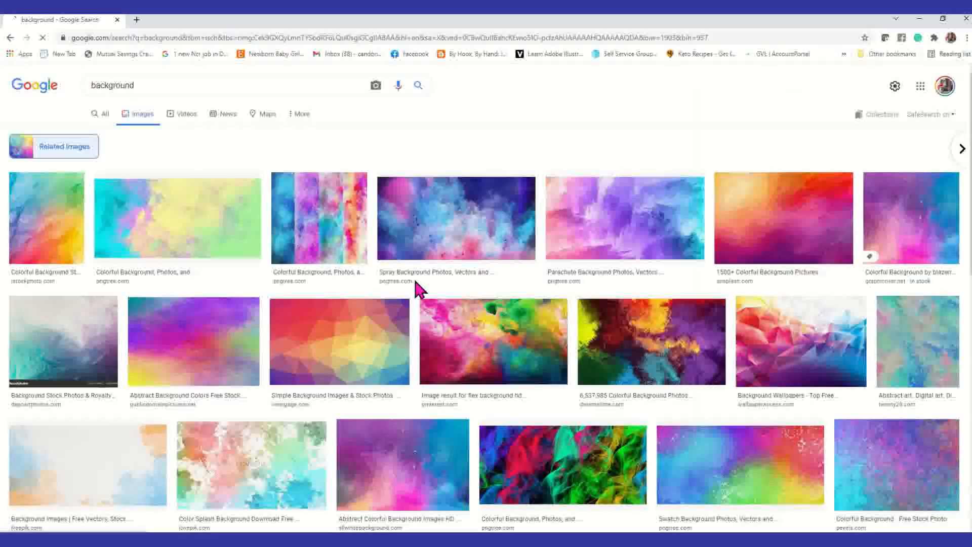
pyautogui.scroll(-4, 386, 321)
pyautogui.scroll(-10, 389, 324)
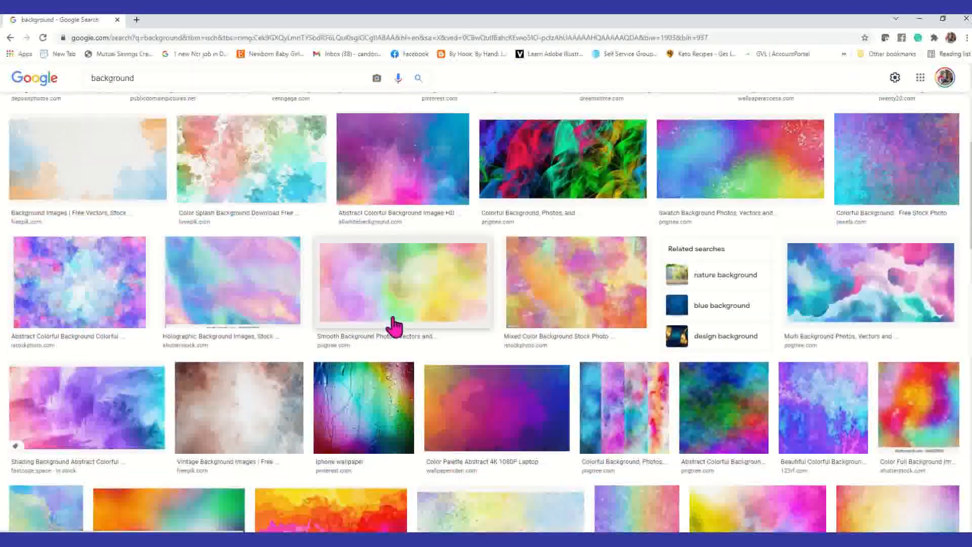
pyautogui.scroll(-7, 408, 340)
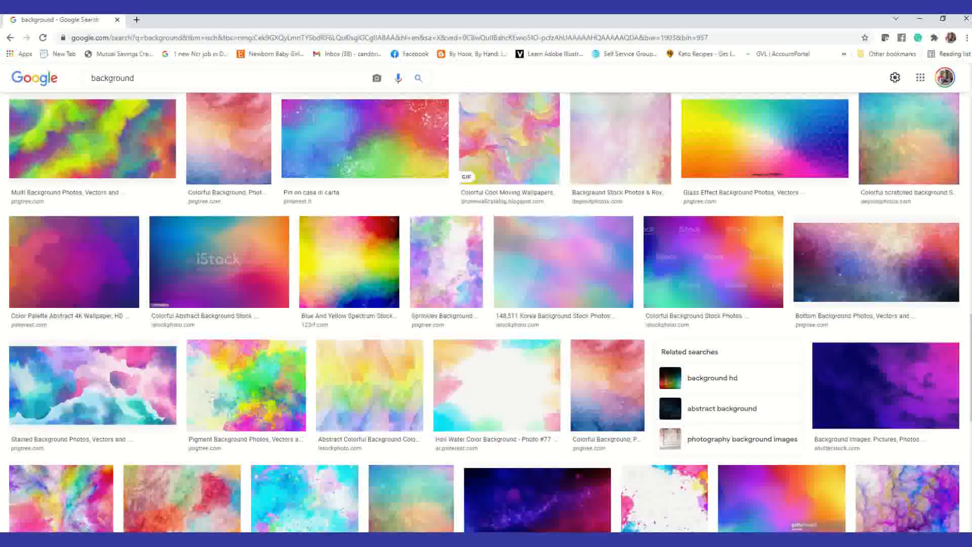
# Switch back to Cricut Design Space, view the image and pattern upload options, and return to the canvas without uploading.
pyautogui.click(213, 540)
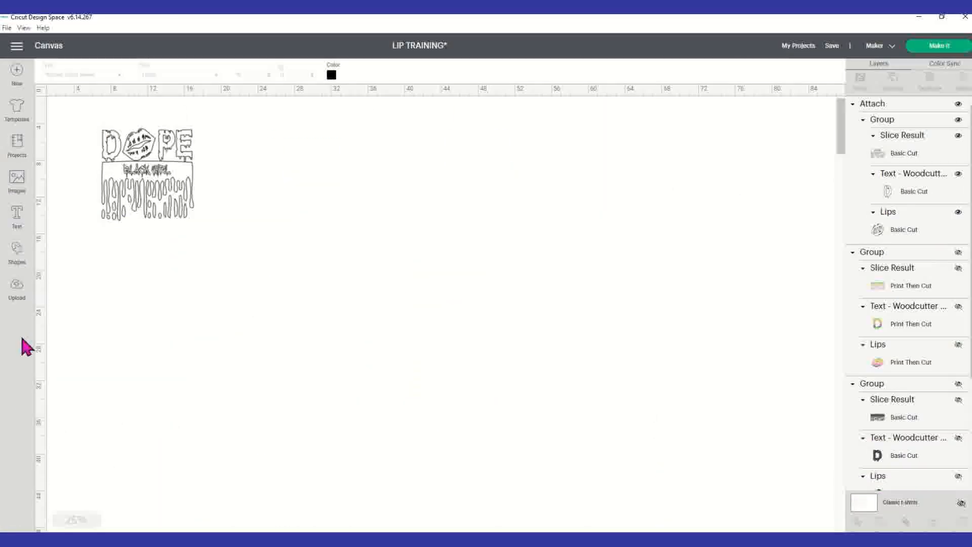
pyautogui.click(21, 294)
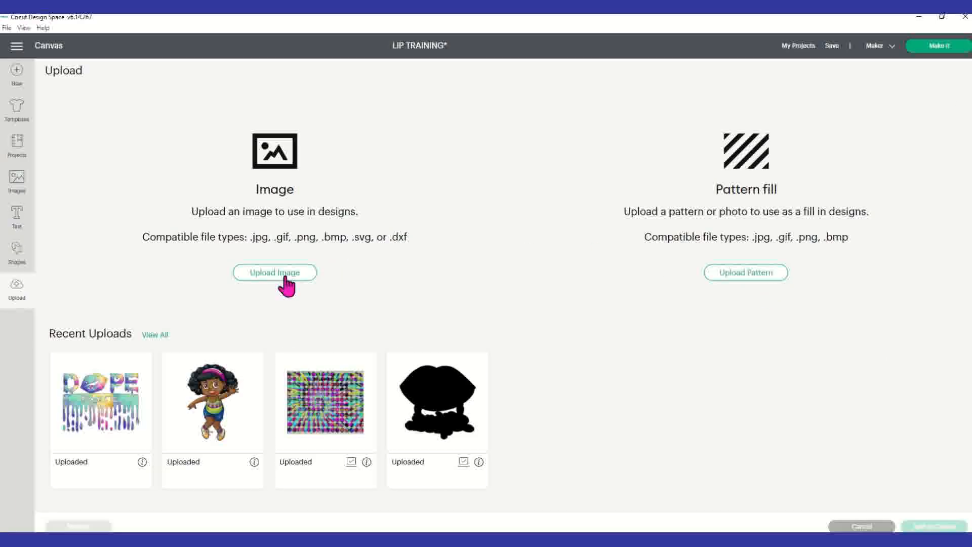
pyautogui.click(867, 529)
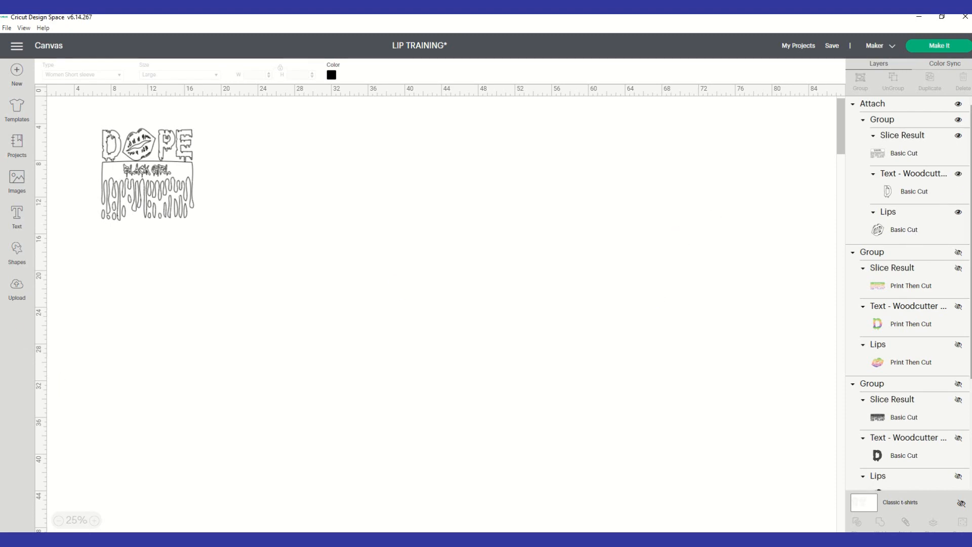
# Look through the project's attached and hidden layer groups, and switch to Presentation1 in PowerPoint.
pyautogui.scroll(-3, 937, 274)
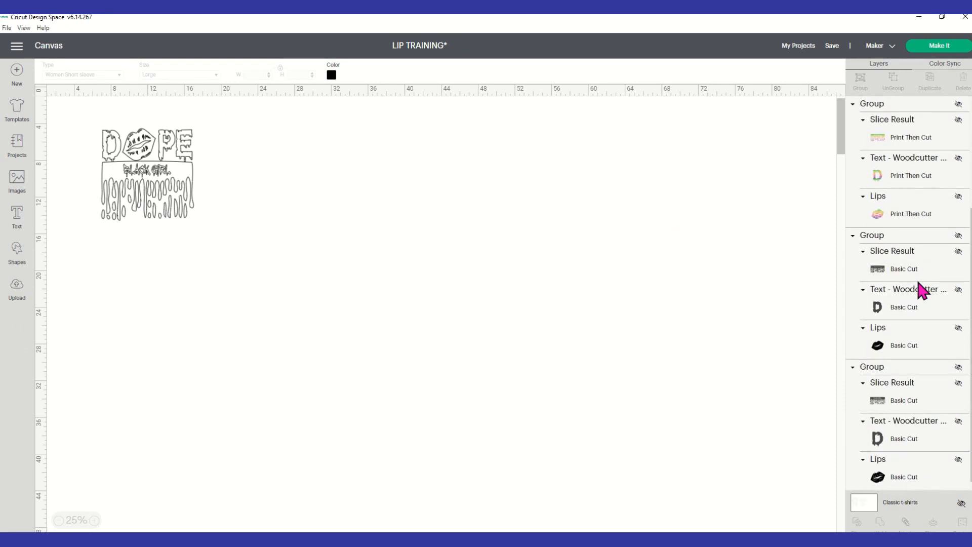
pyautogui.scroll(3, 920, 290)
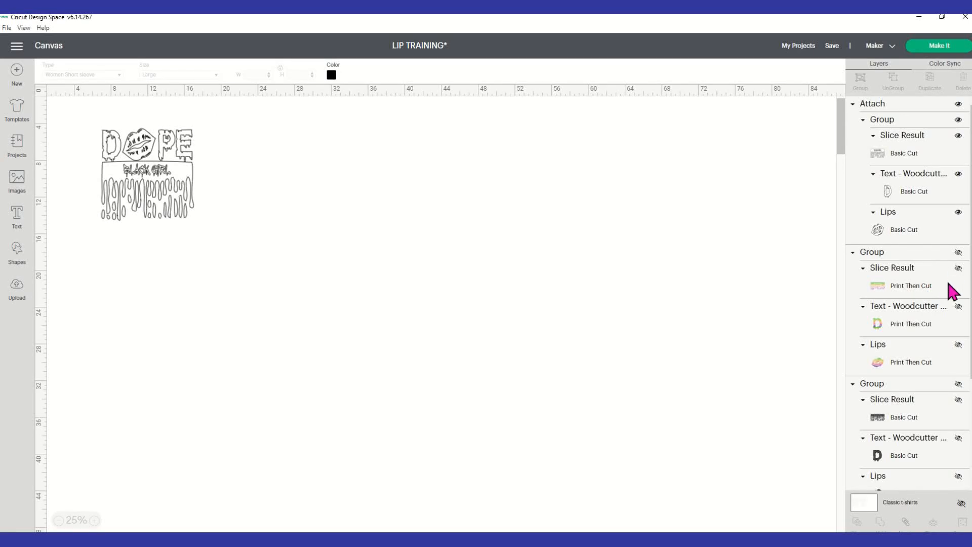
pyautogui.scroll(-3, 914, 304)
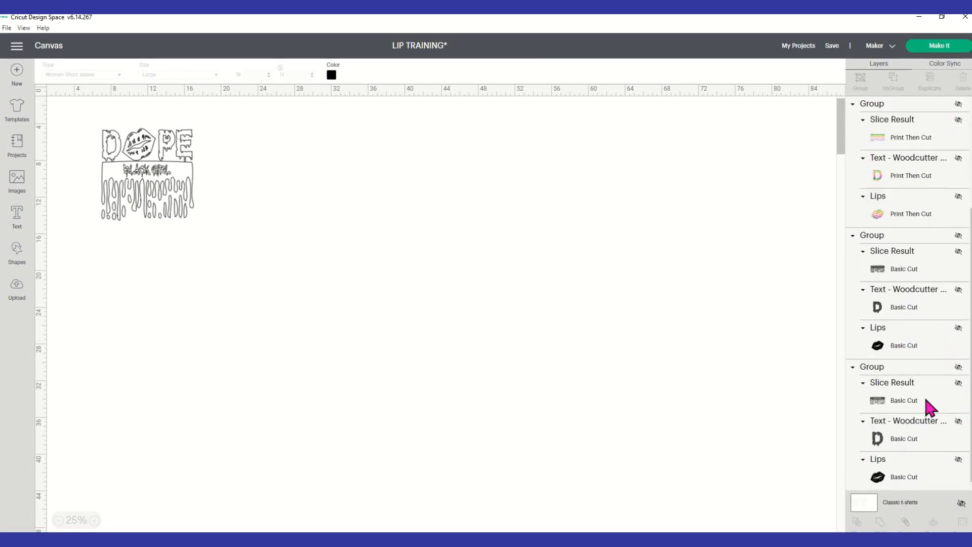
pyautogui.scroll(3, 912, 392)
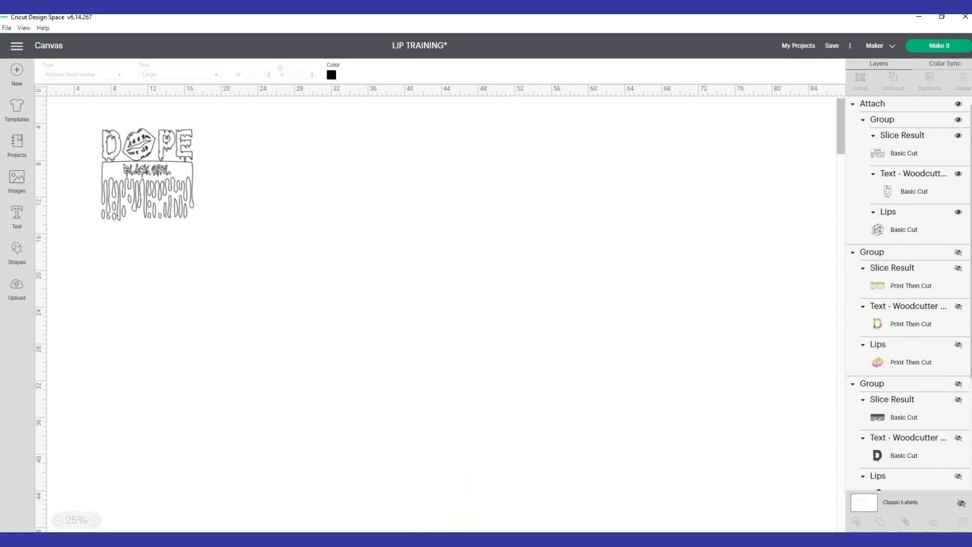
pyautogui.moveTo(201, 501)
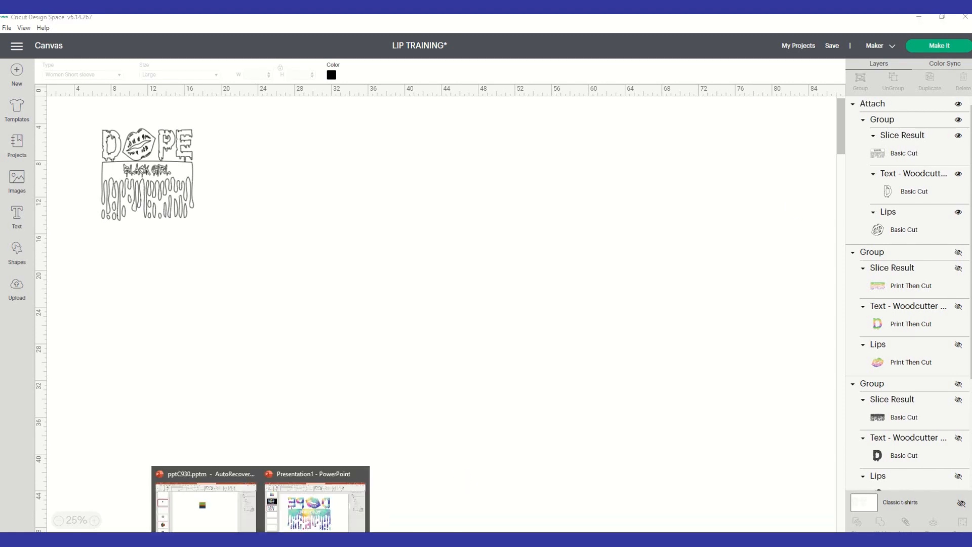
pyautogui.click(314, 509)
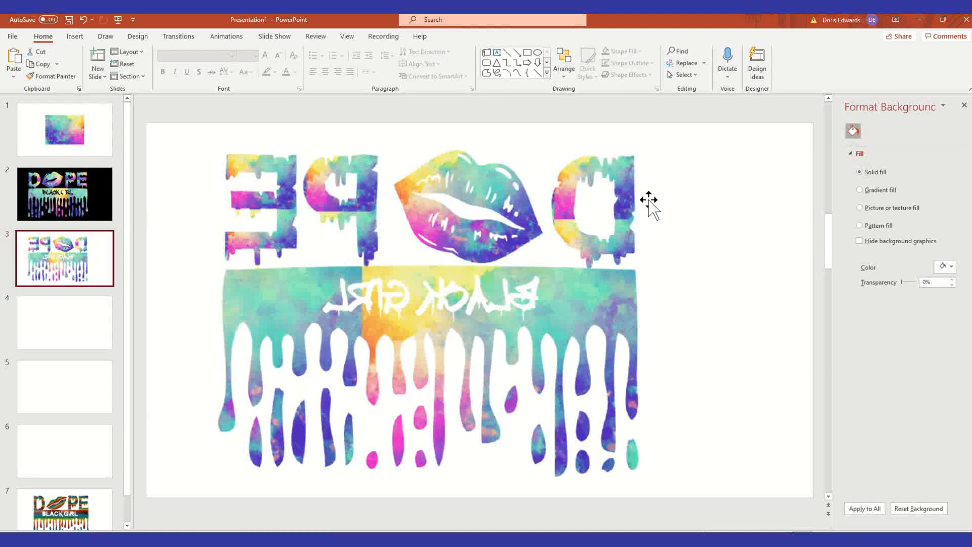